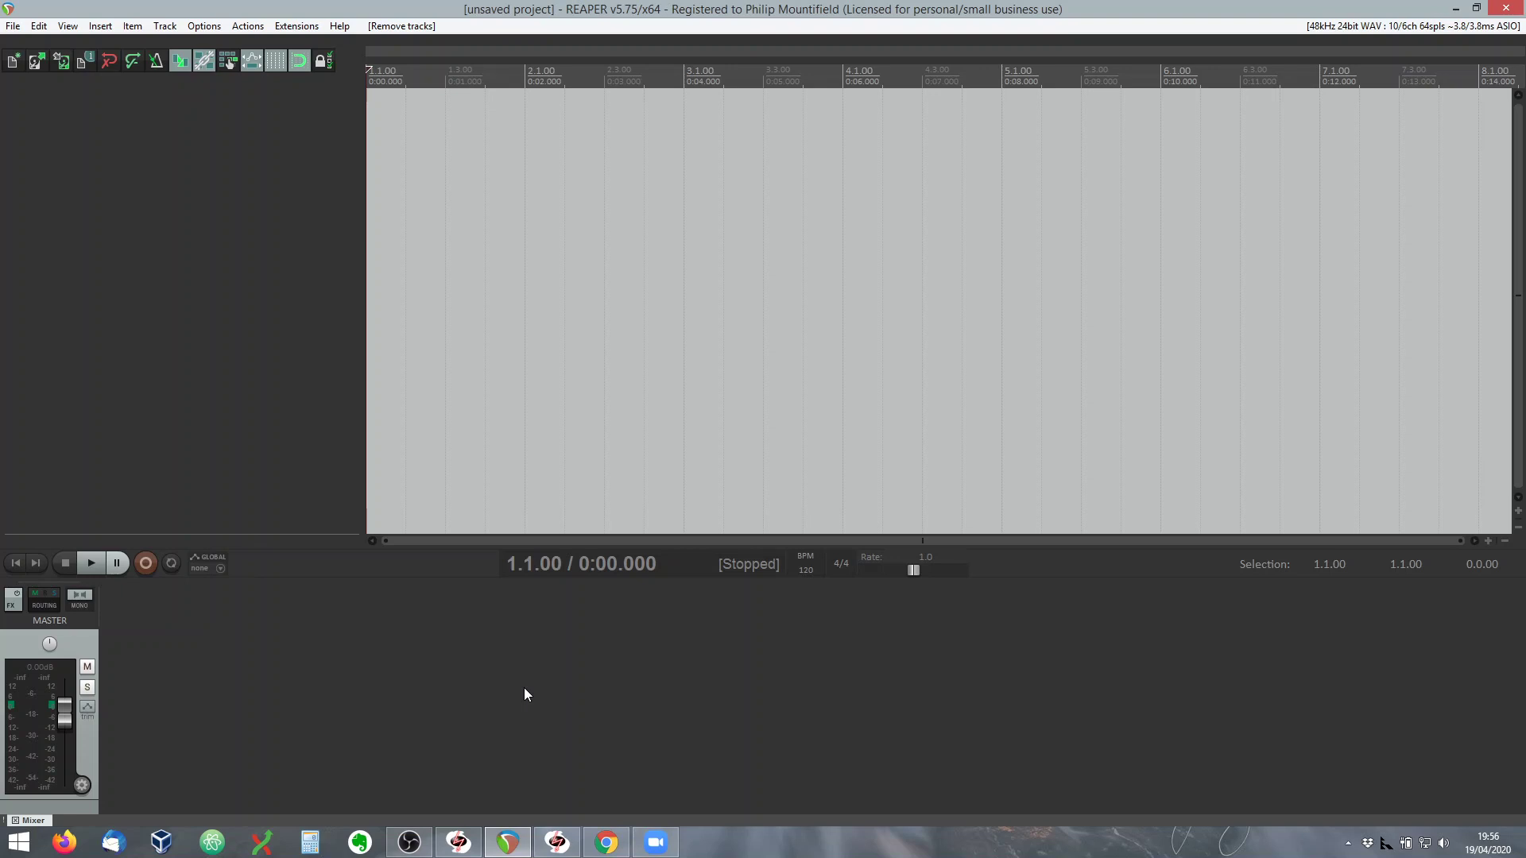
Step: Bring up the Jamulus Server window and the Jamulus client beside it, and examine the client's soundcard settings
{"action": "left_click", "coordinate": [464, 851]}
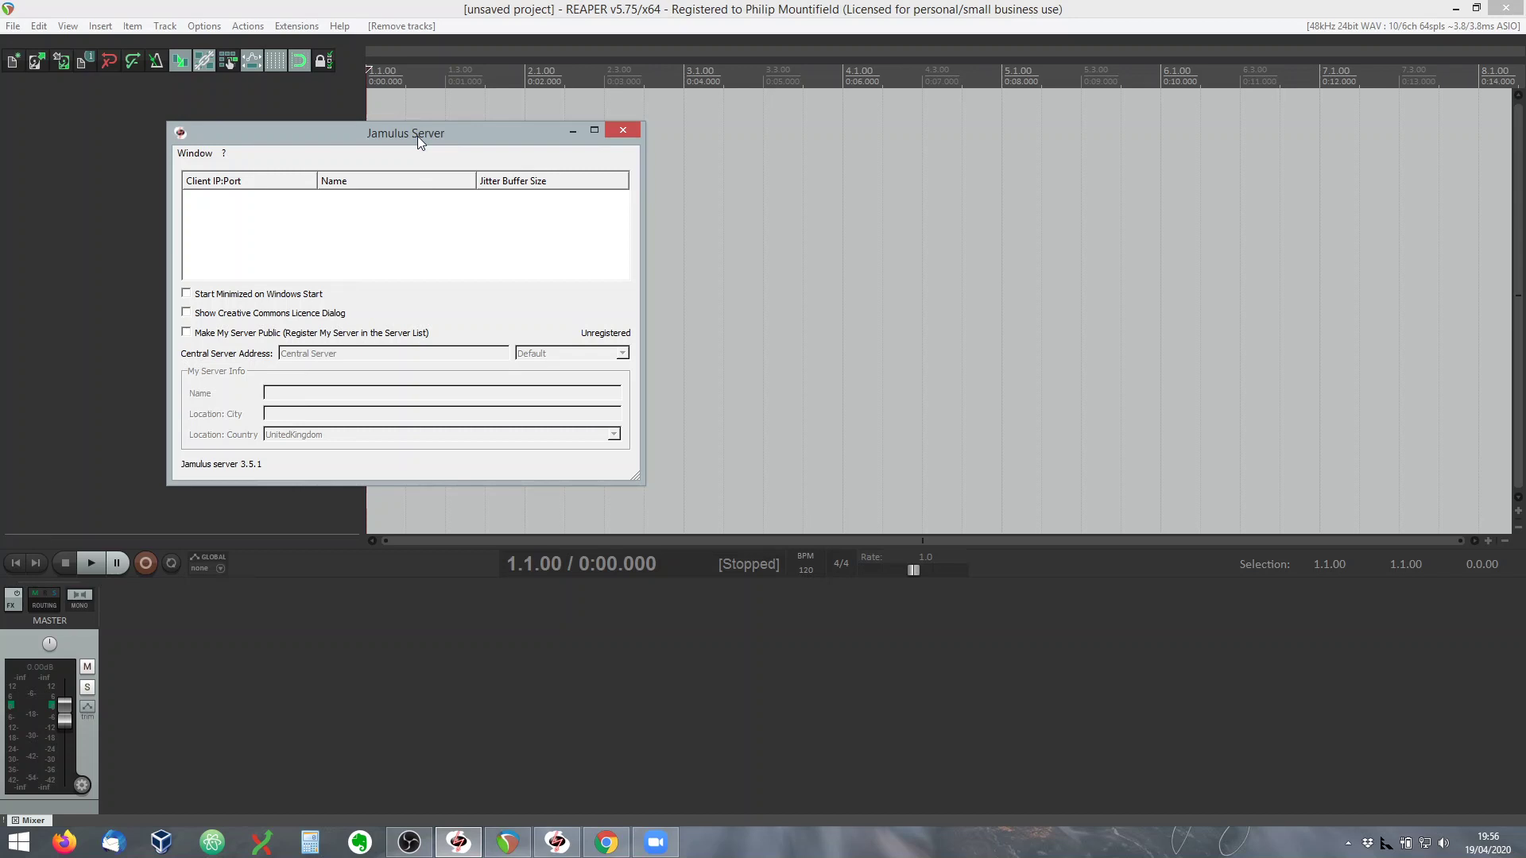
{"action": "left_click", "coordinate": [559, 845]}
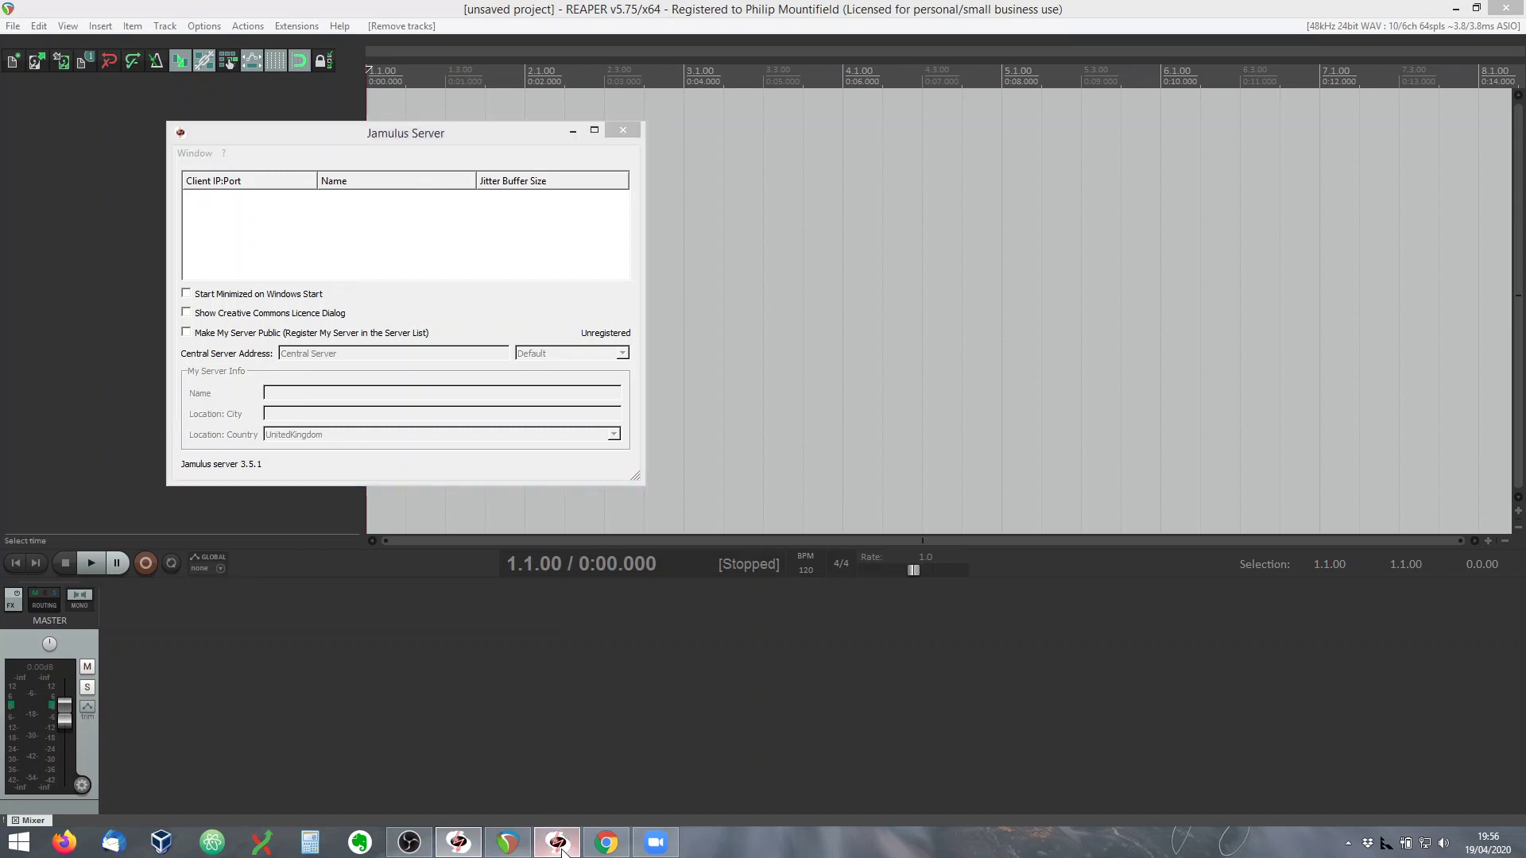
{"action": "left_click_drag", "start_coordinate": [856, 142], "coordinate": [799, 147]}
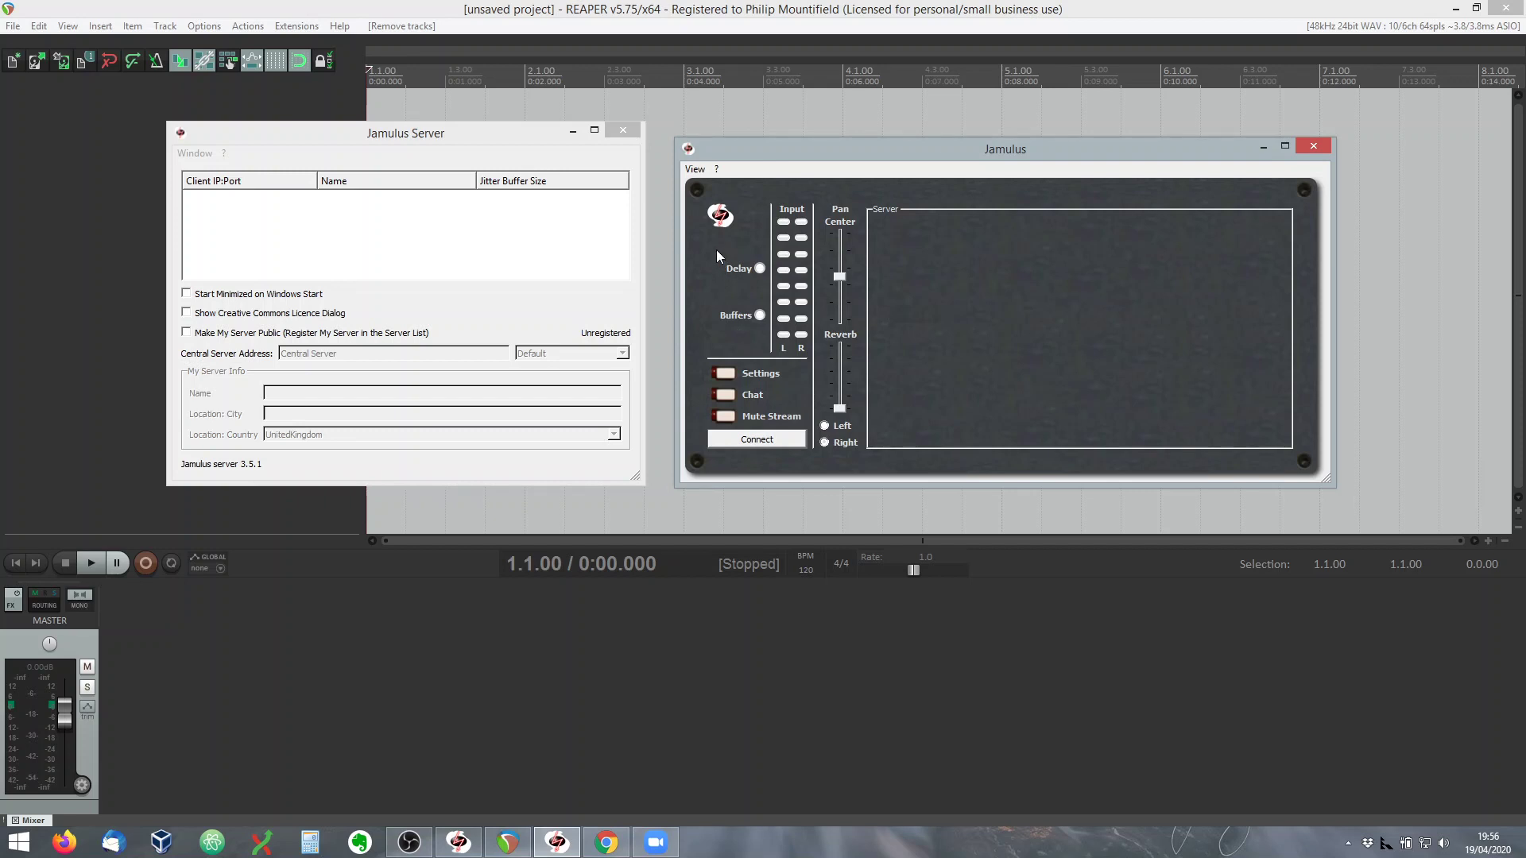
{"action": "left_click", "coordinate": [731, 370]}
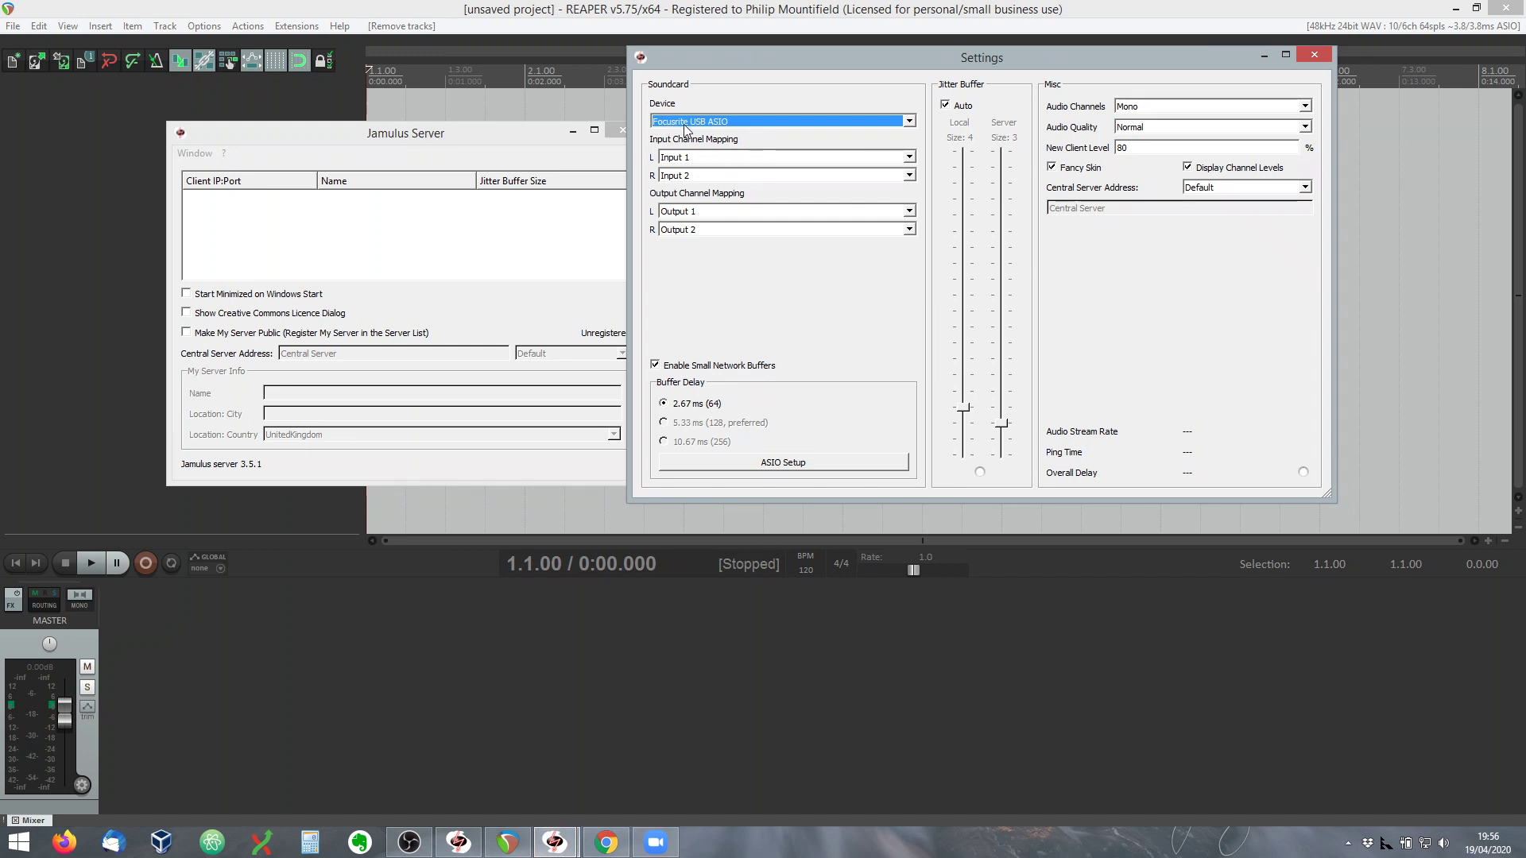
{"action": "mouse_move", "coordinate": [689, 131]}
{"action": "left_click", "coordinate": [1314, 54]}
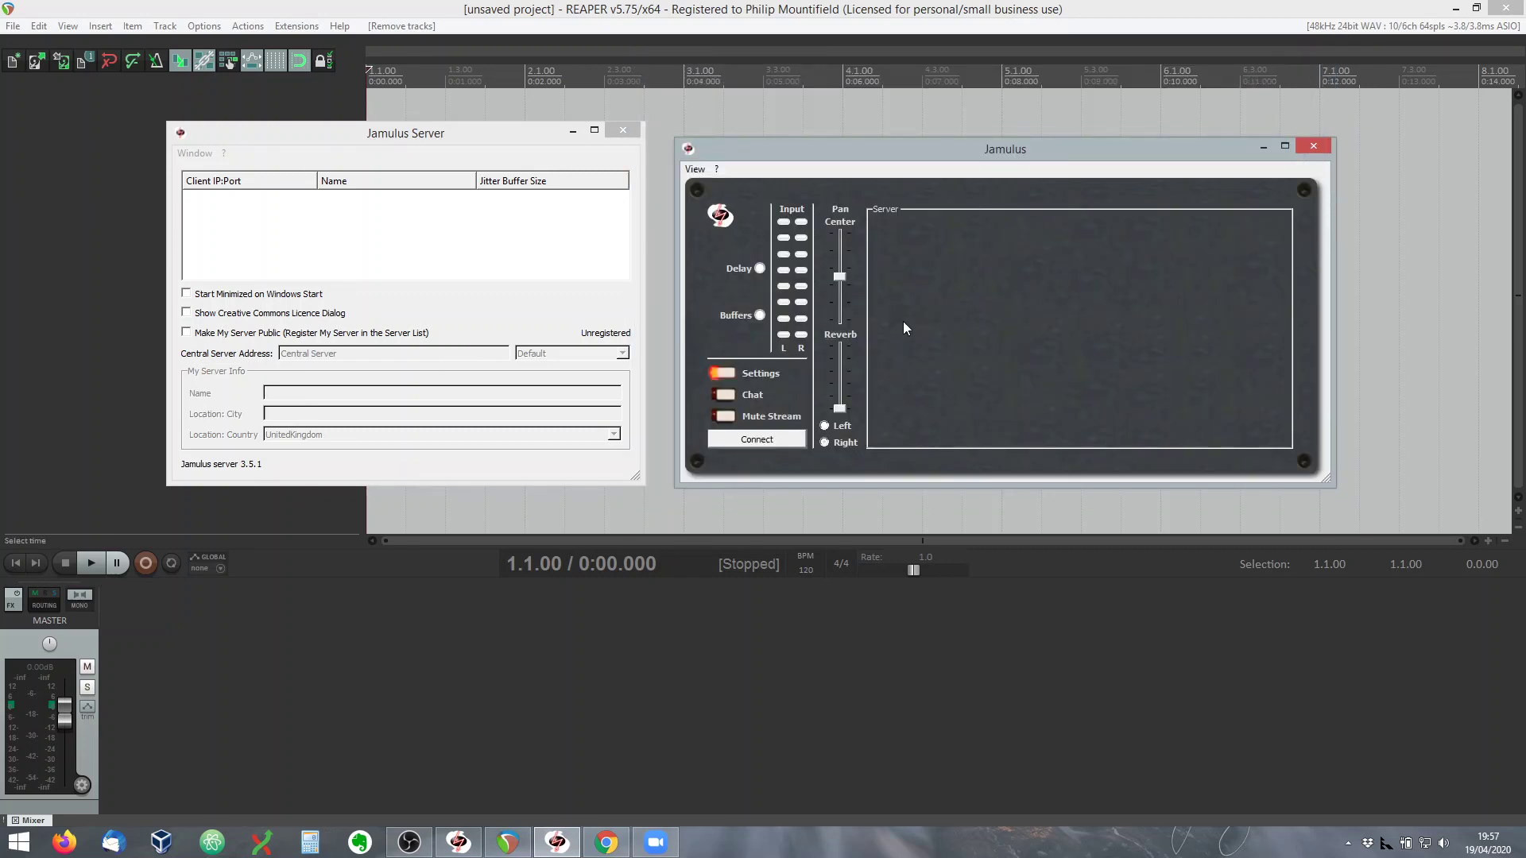
Step: Connect the Jamulus client to the local server at 127.0.0.1 and disconnect it again
{"action": "left_click", "coordinate": [768, 442]}
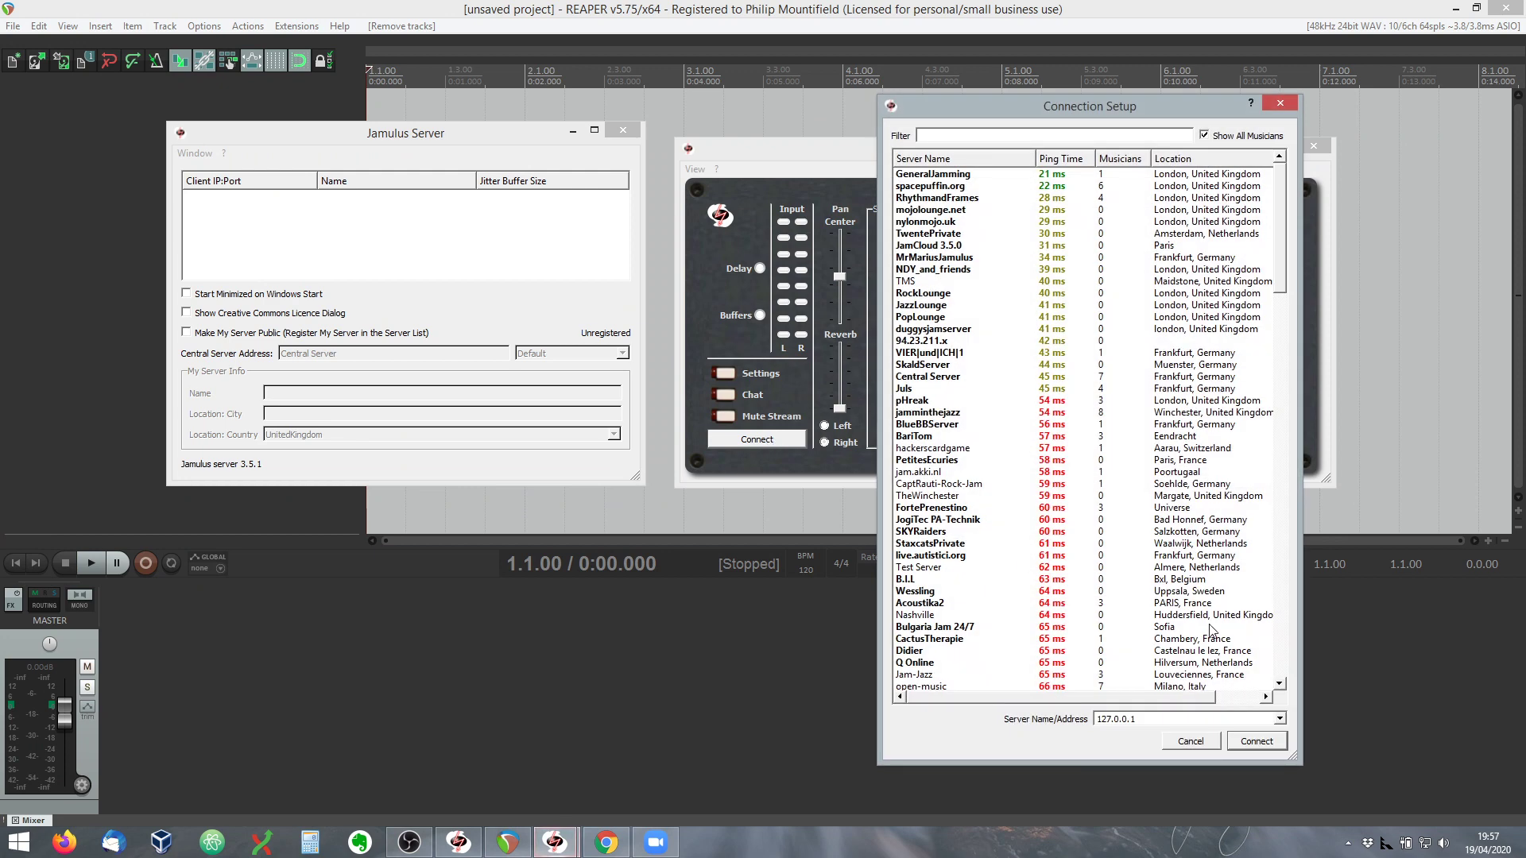
{"action": "left_click", "coordinate": [1270, 741]}
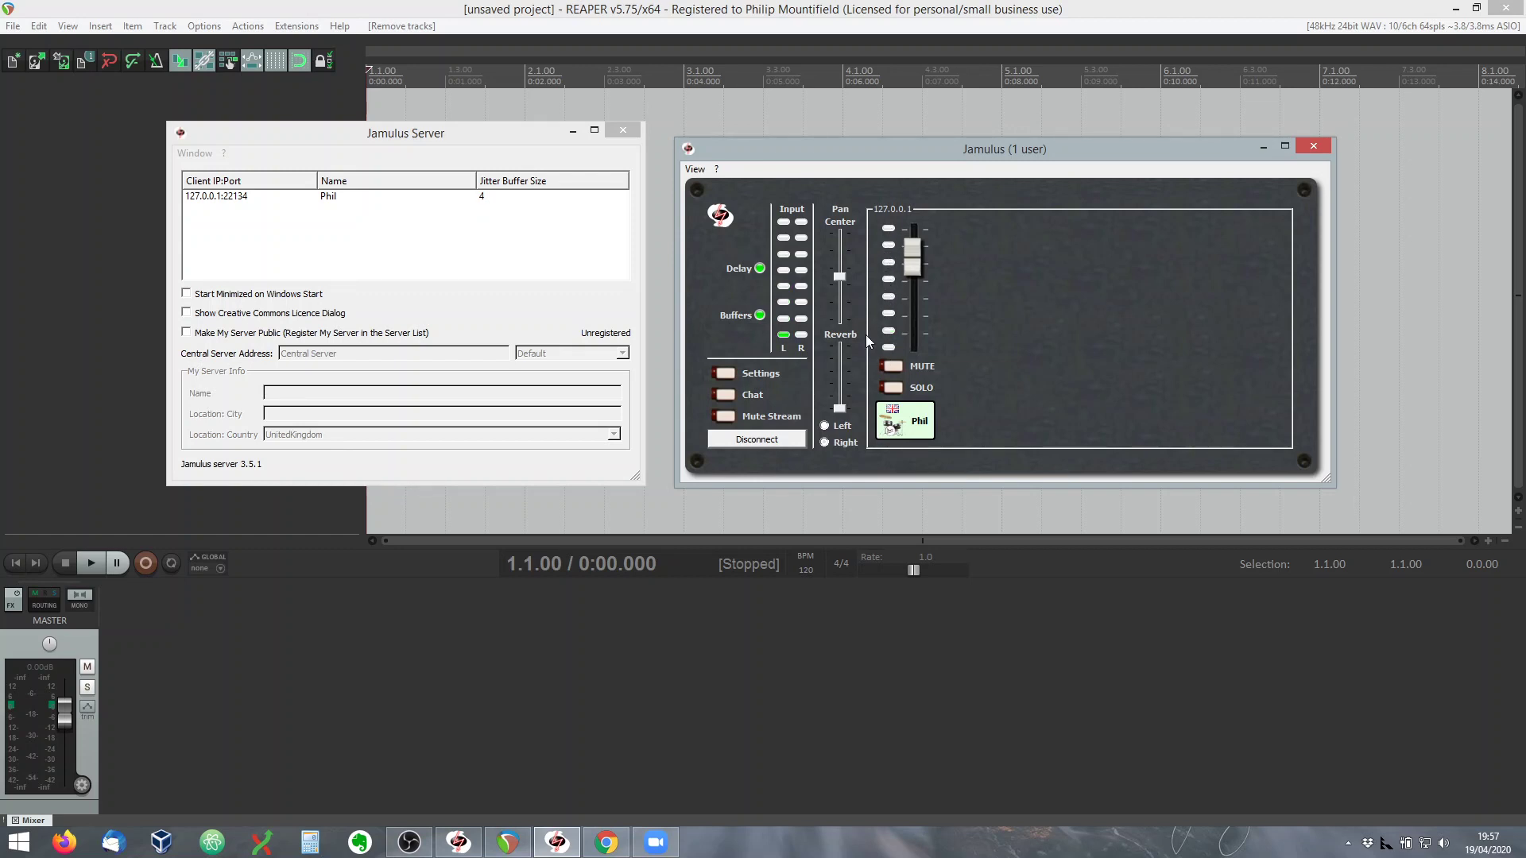
{"action": "left_click", "coordinate": [759, 440]}
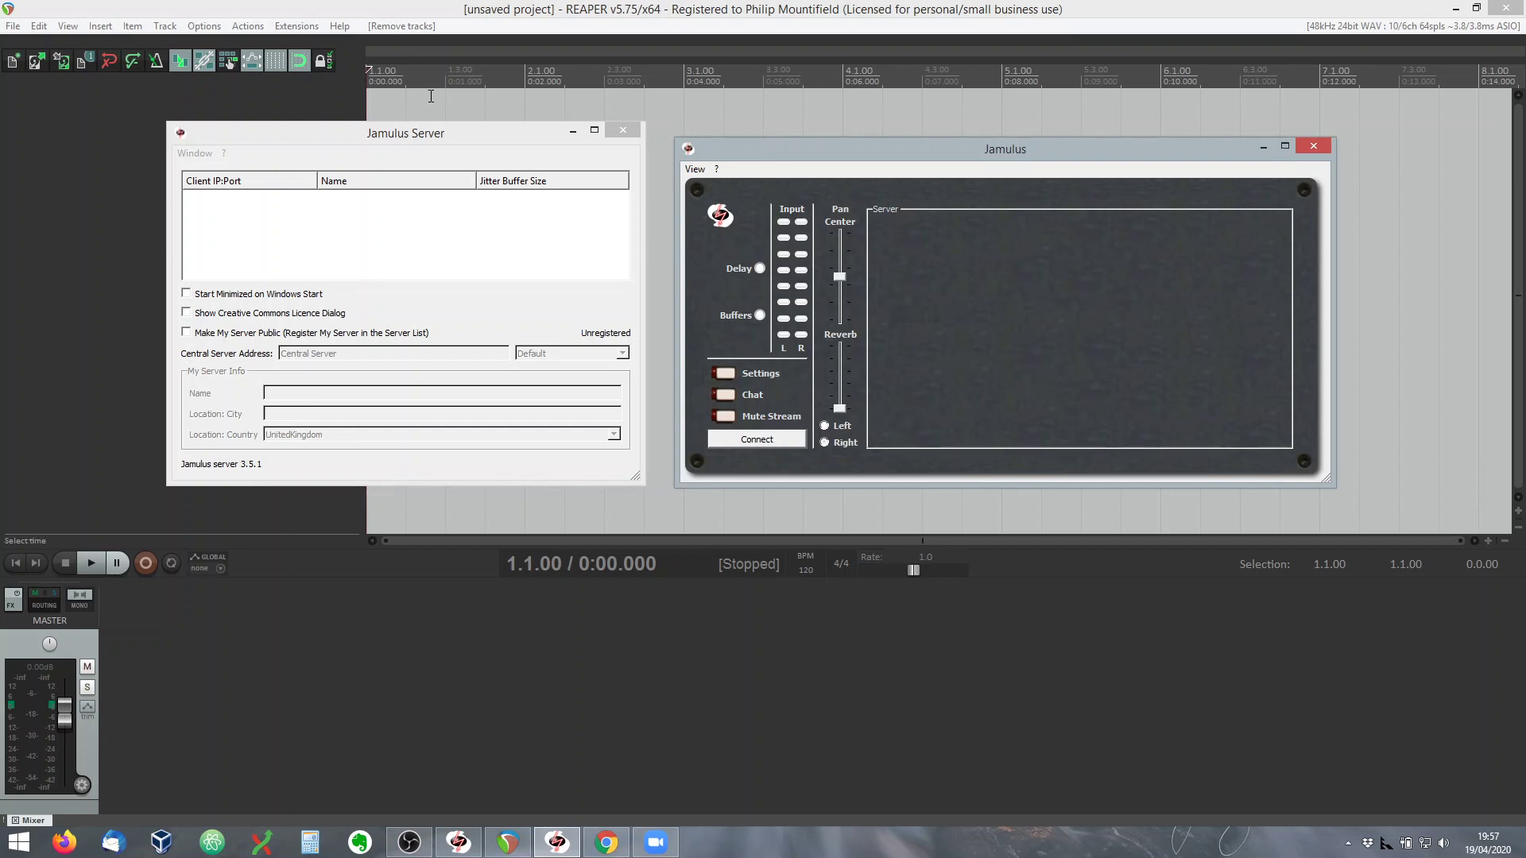
Step: Switch to REAPER and insert a new track named Instruments
{"action": "left_click", "coordinate": [337, 8]}
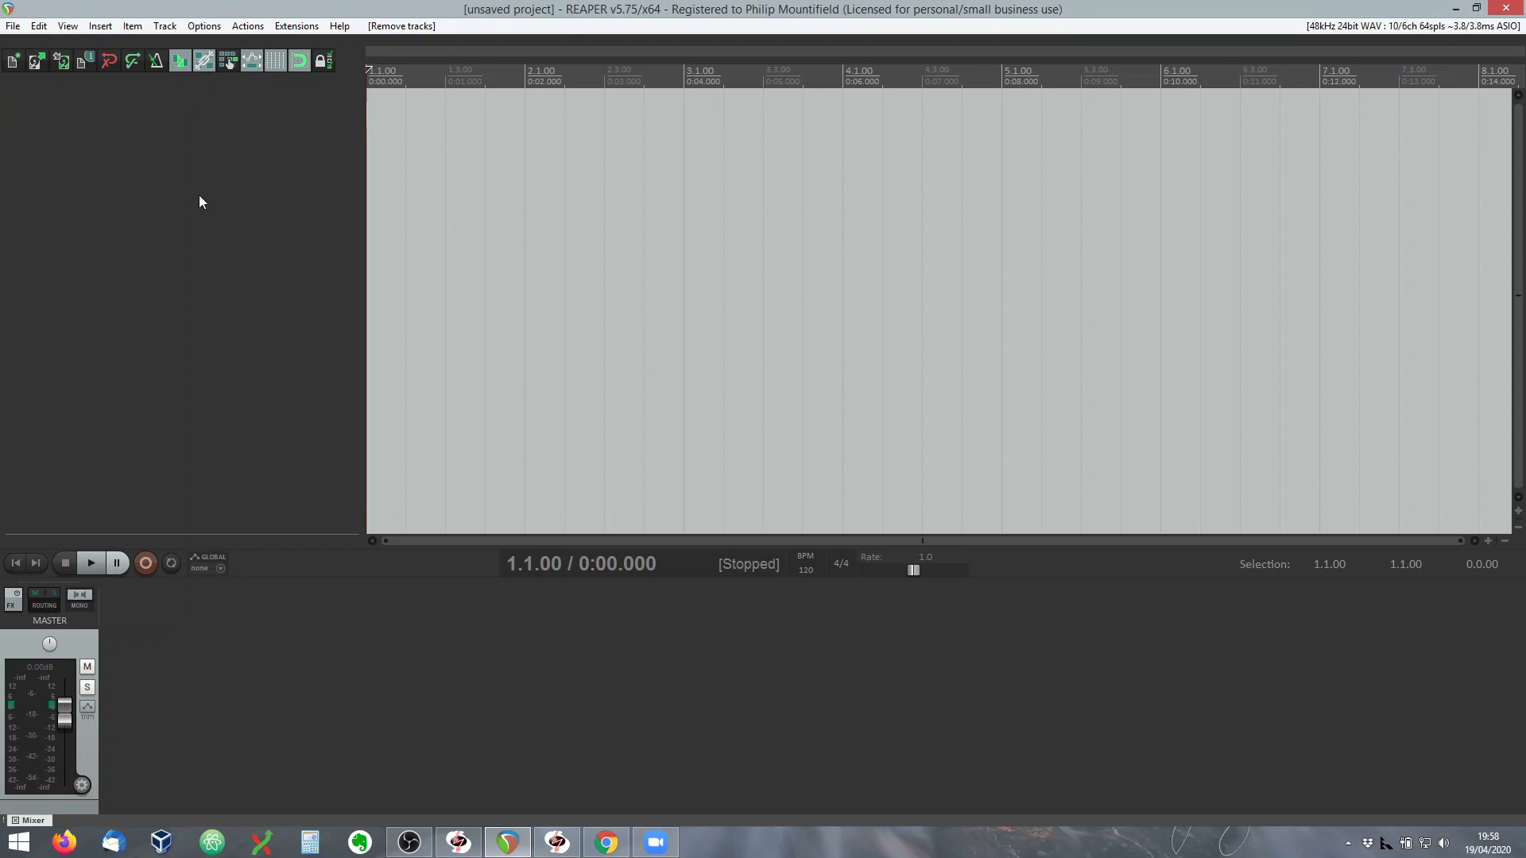
{"action": "right_click", "coordinate": [84, 148]}
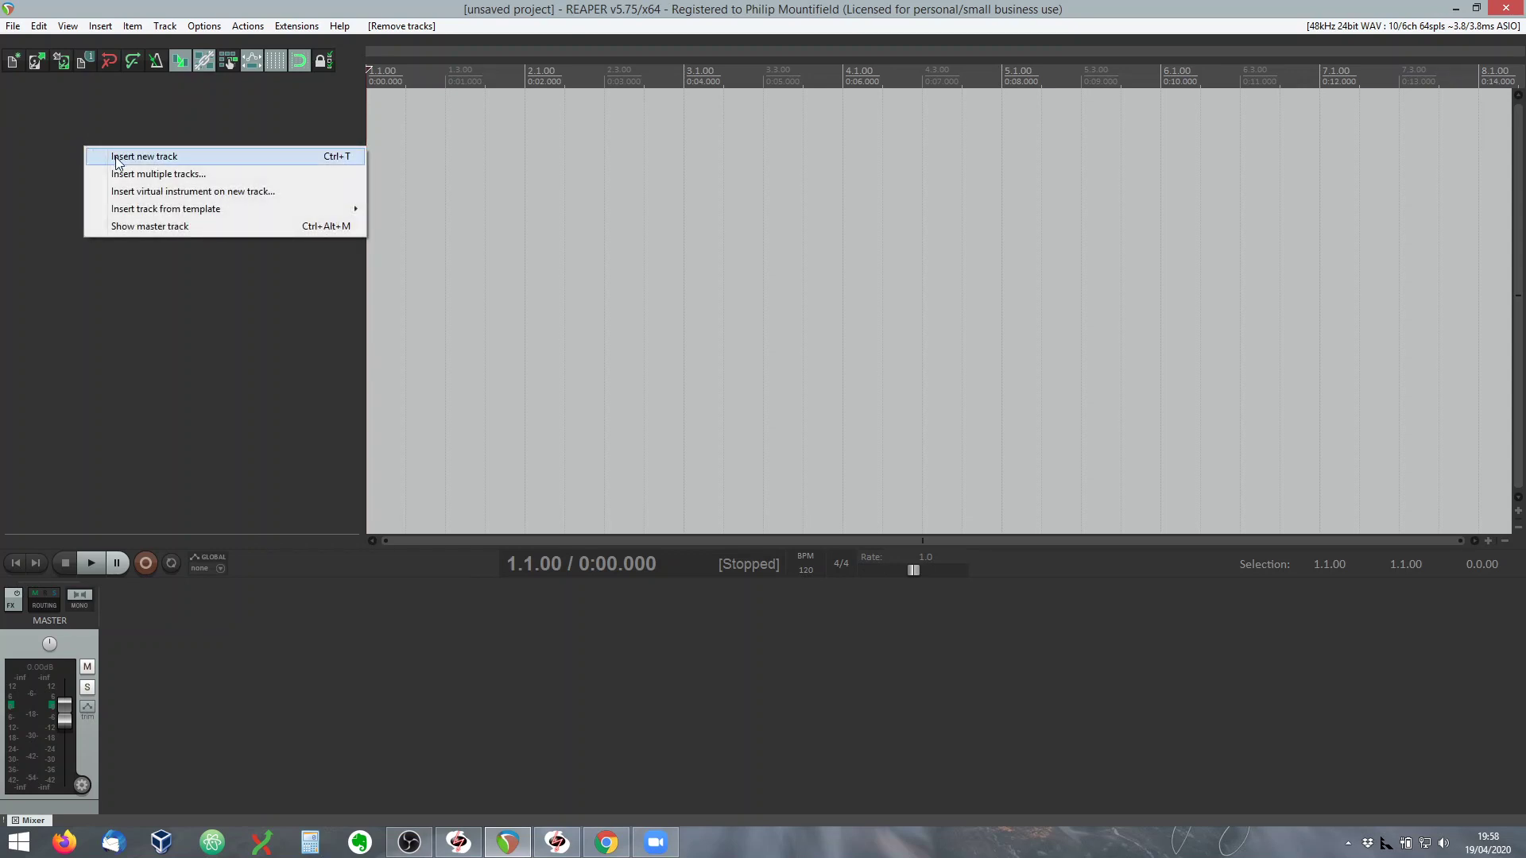
{"action": "left_click", "coordinate": [117, 159]}
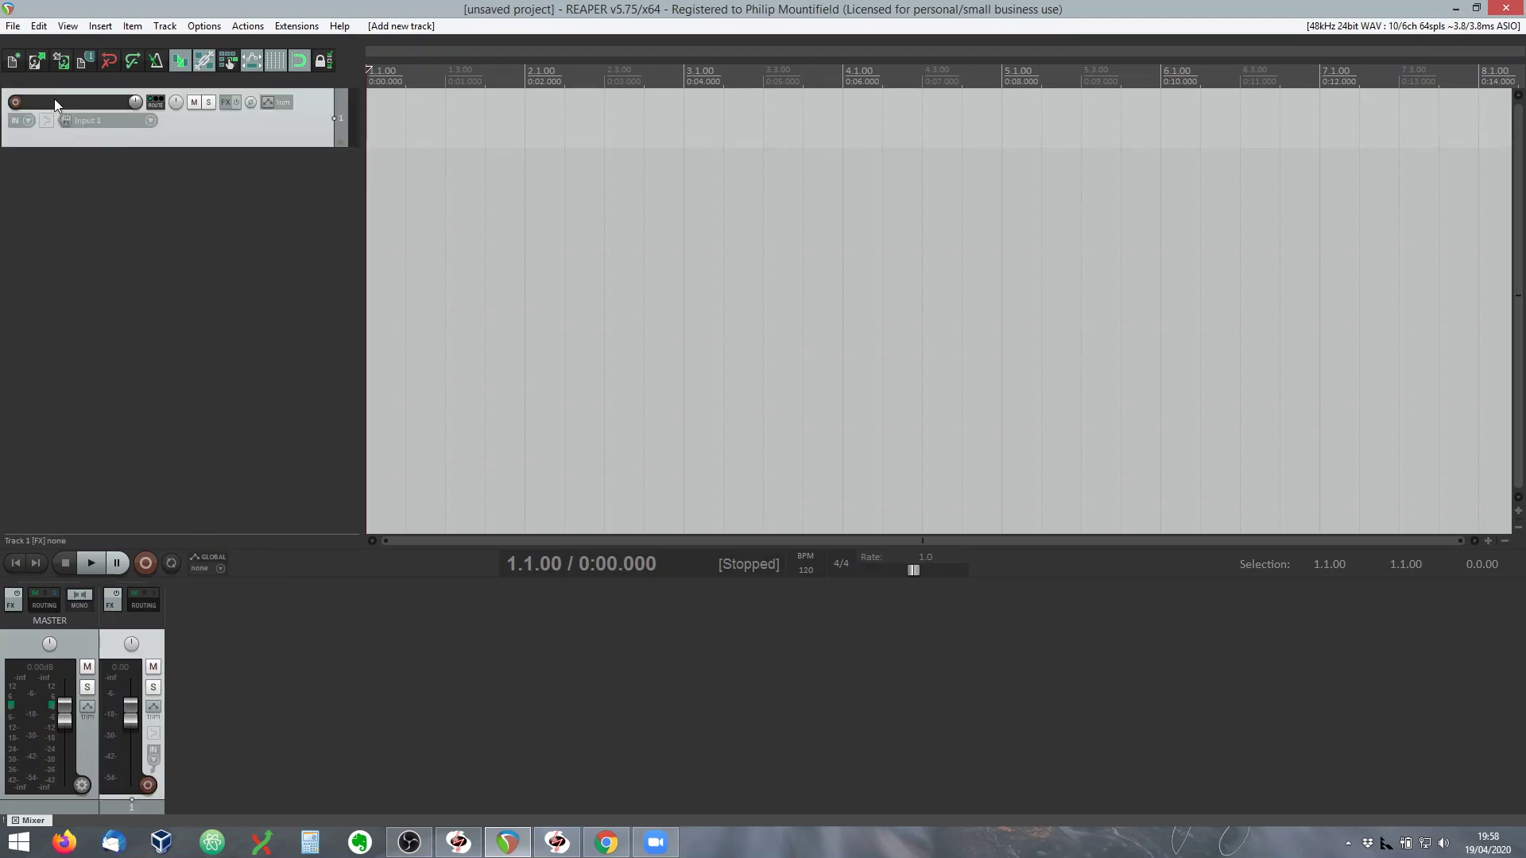
{"action": "type", "text": "Instrume"}
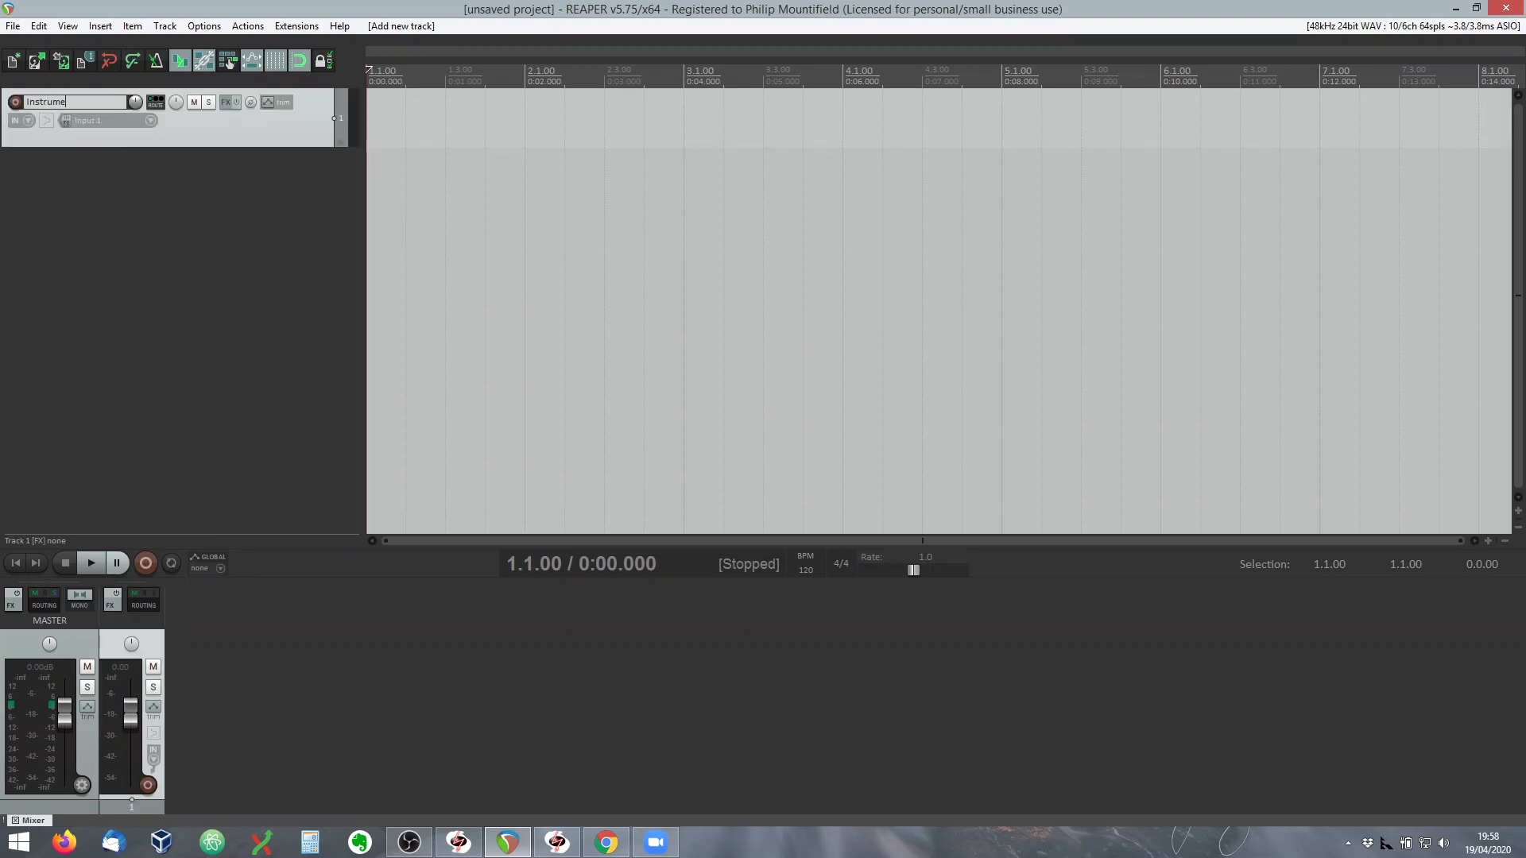
{"action": "type", "text": "nts"}
{"action": "key", "text": "Return"}
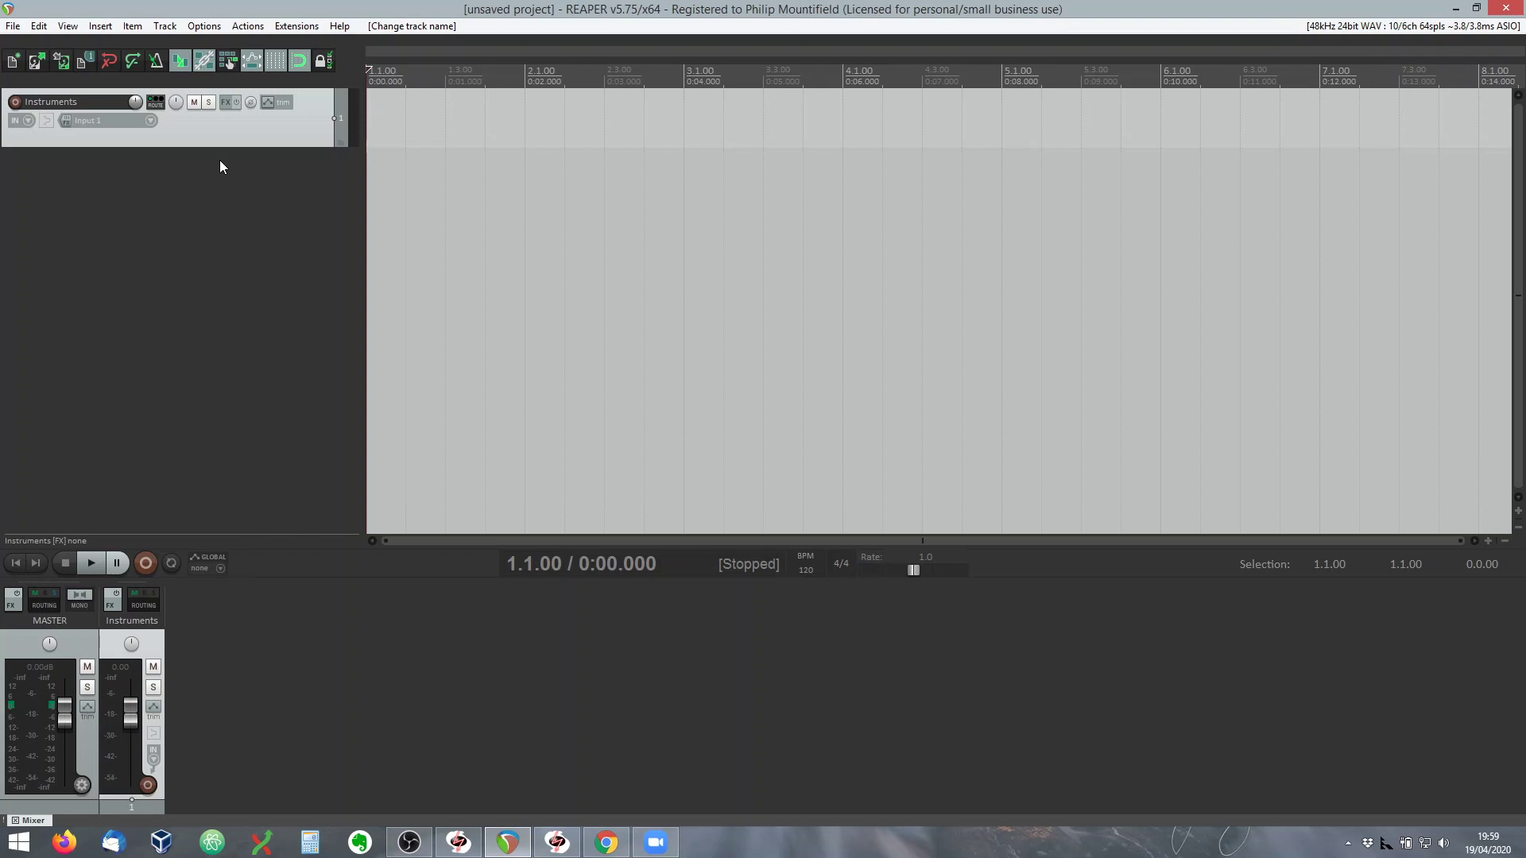
Step: Insert two more tracks below Instruments and turn Instruments into a folder that contains them
{"action": "right_click", "coordinate": [159, 195]}
{"action": "left_click", "coordinate": [177, 211]}
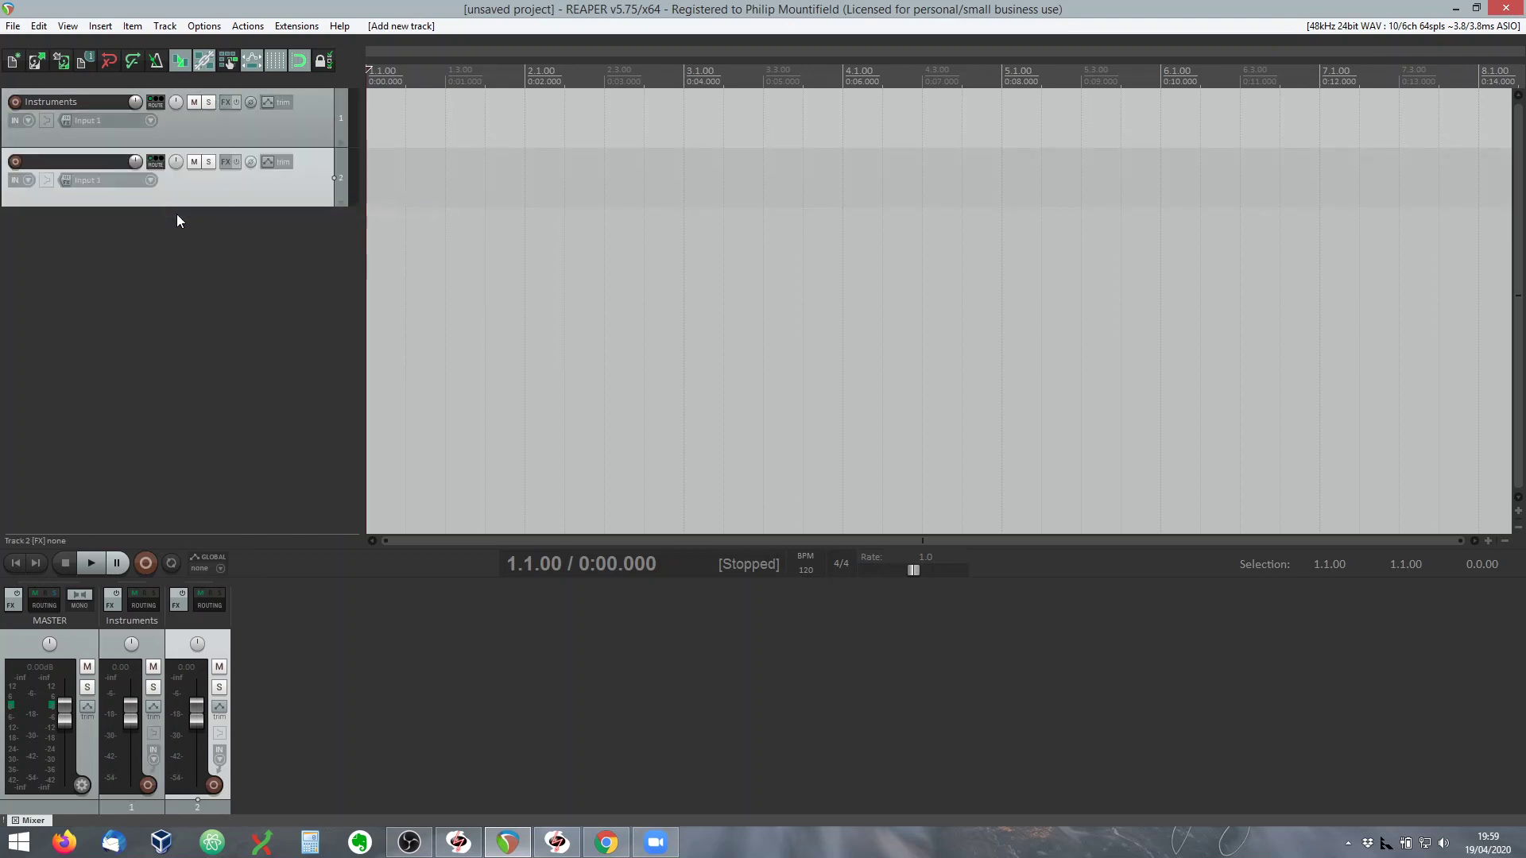
{"action": "right_click", "coordinate": [175, 221]}
{"action": "left_click", "coordinate": [190, 229]}
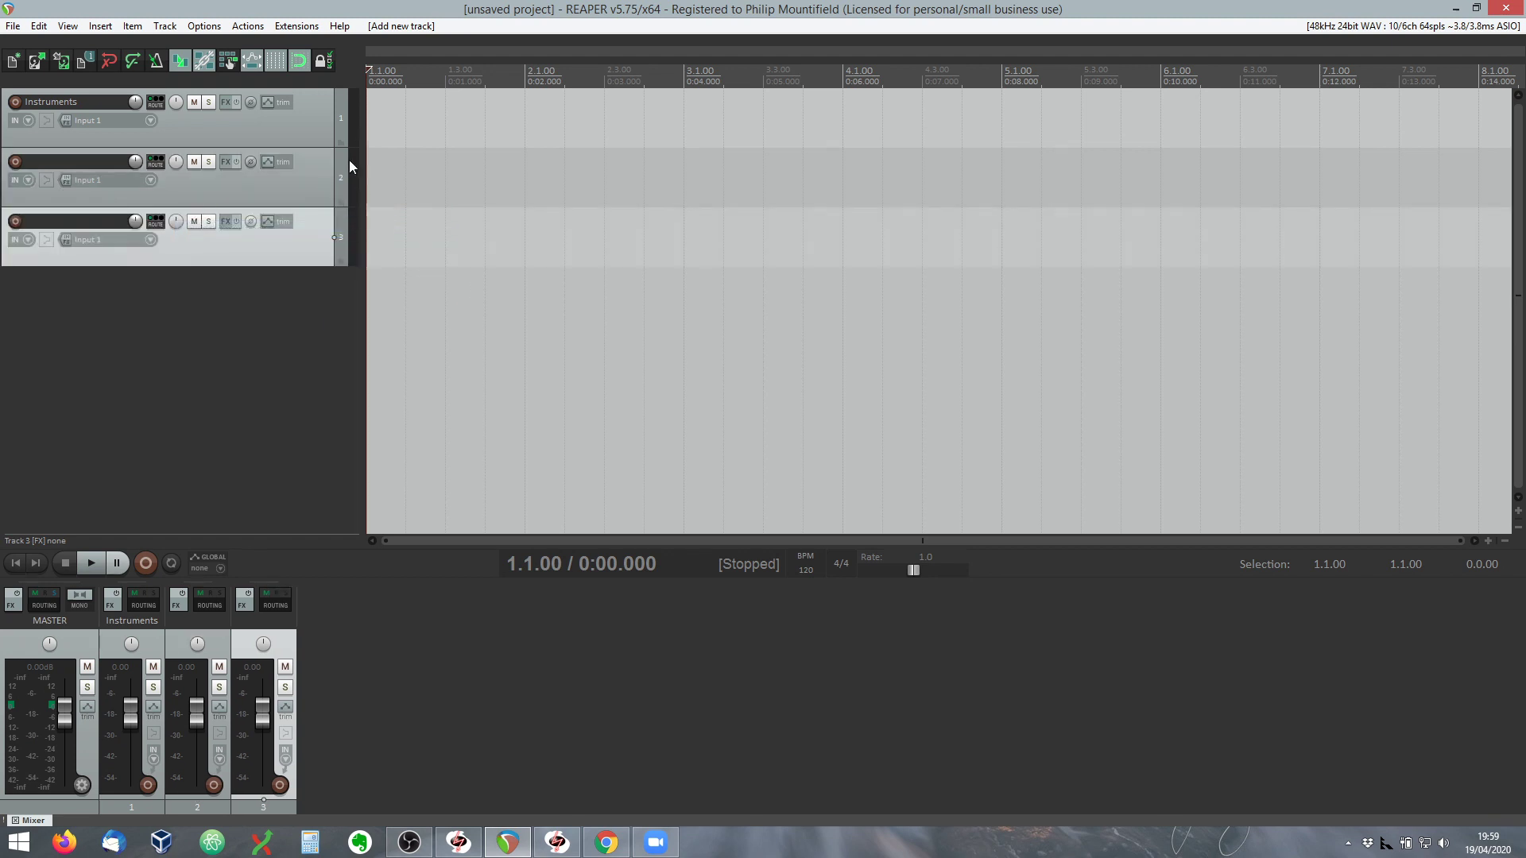
{"action": "left_click", "coordinate": [341, 141]}
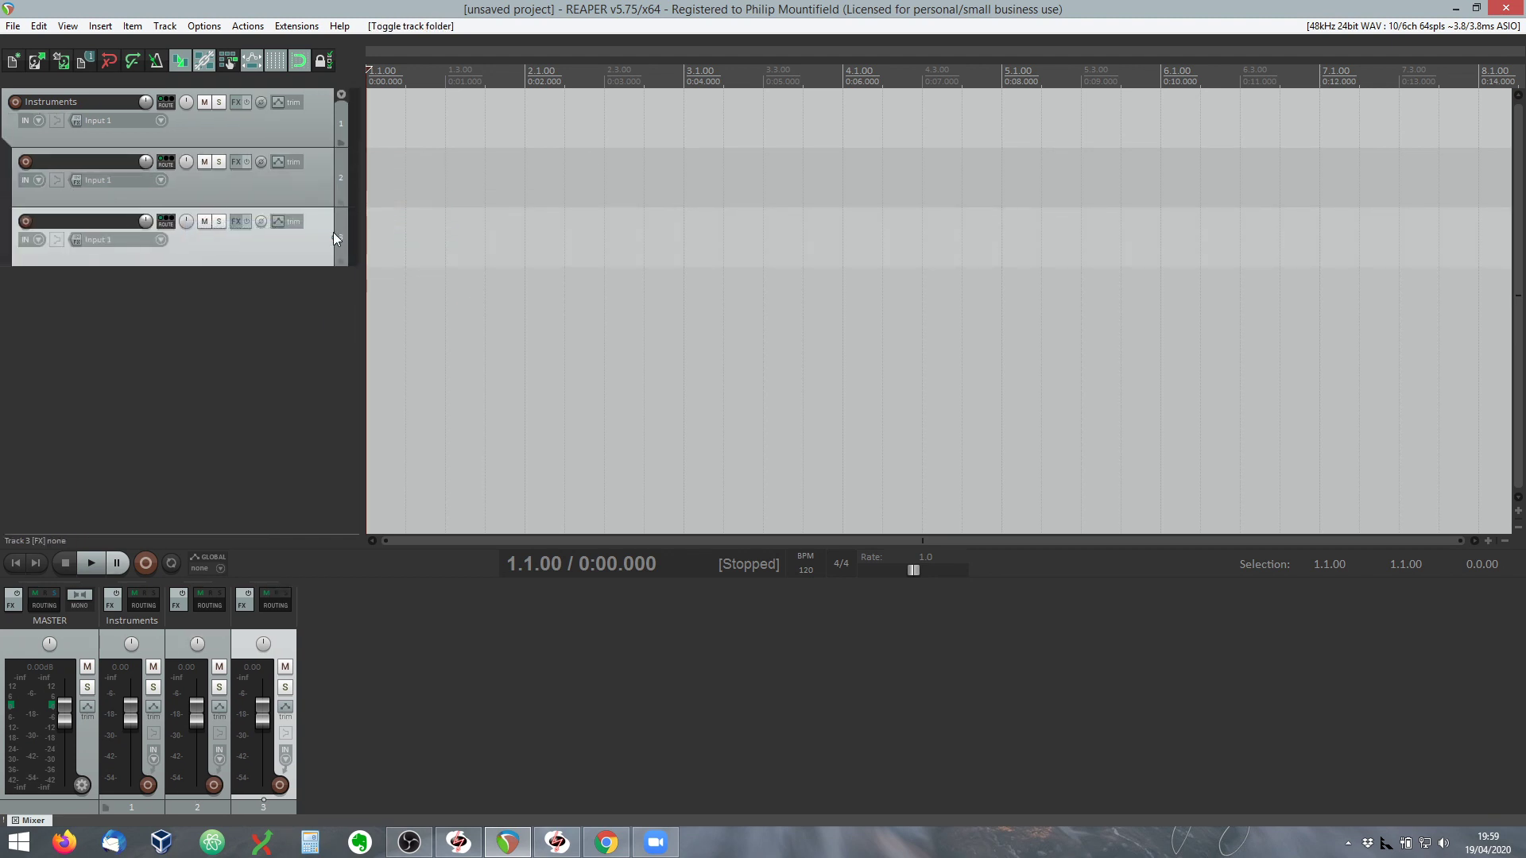
Step: Name the two tracks inside the Instruments folder Microphone and Drums
{"action": "double_click", "coordinate": [49, 160]}
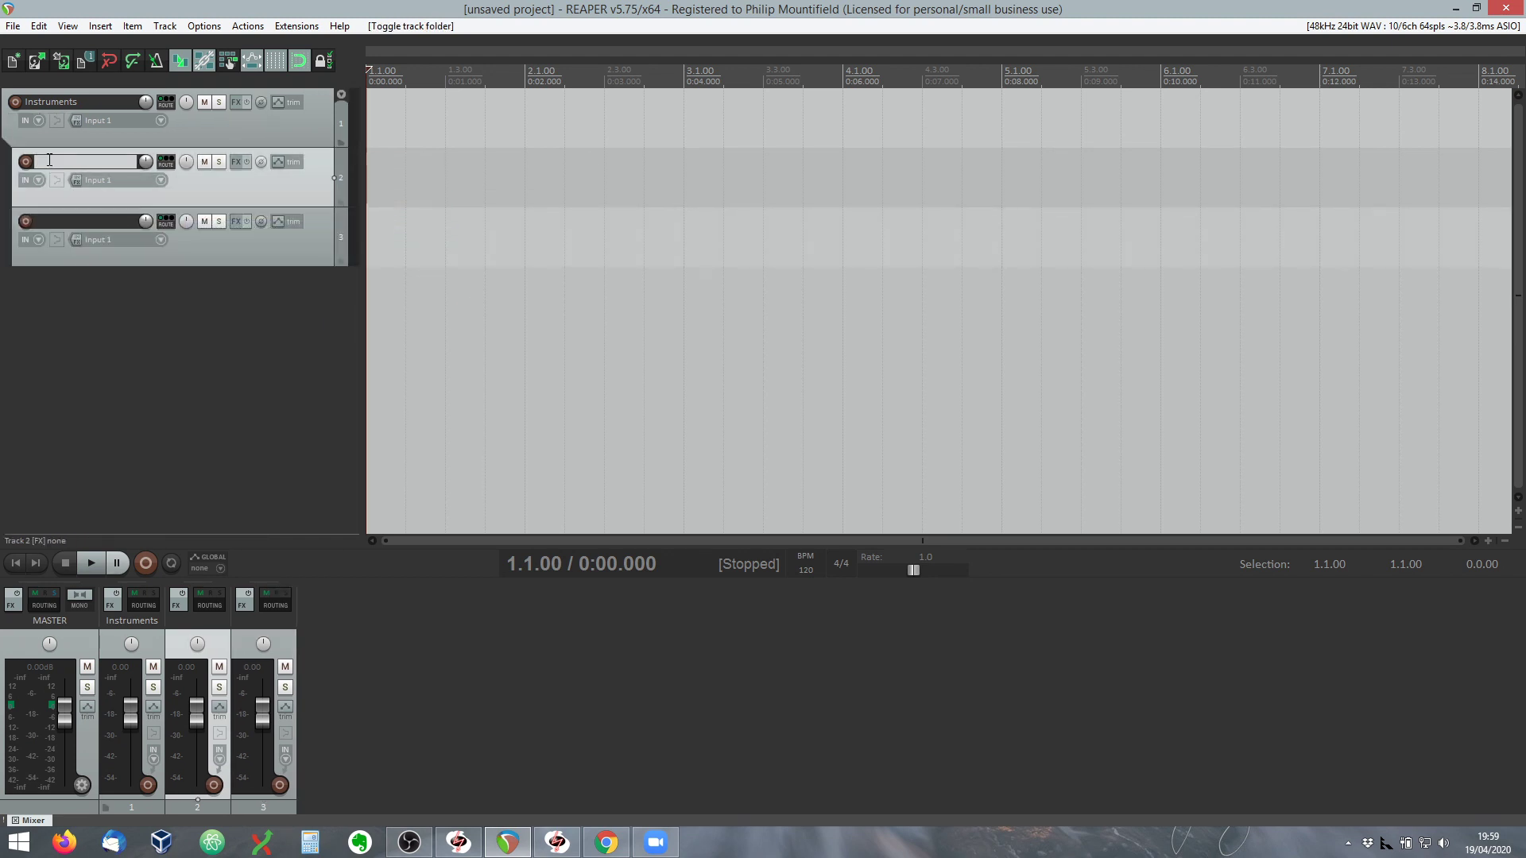
{"action": "type", "text": "Microph"}
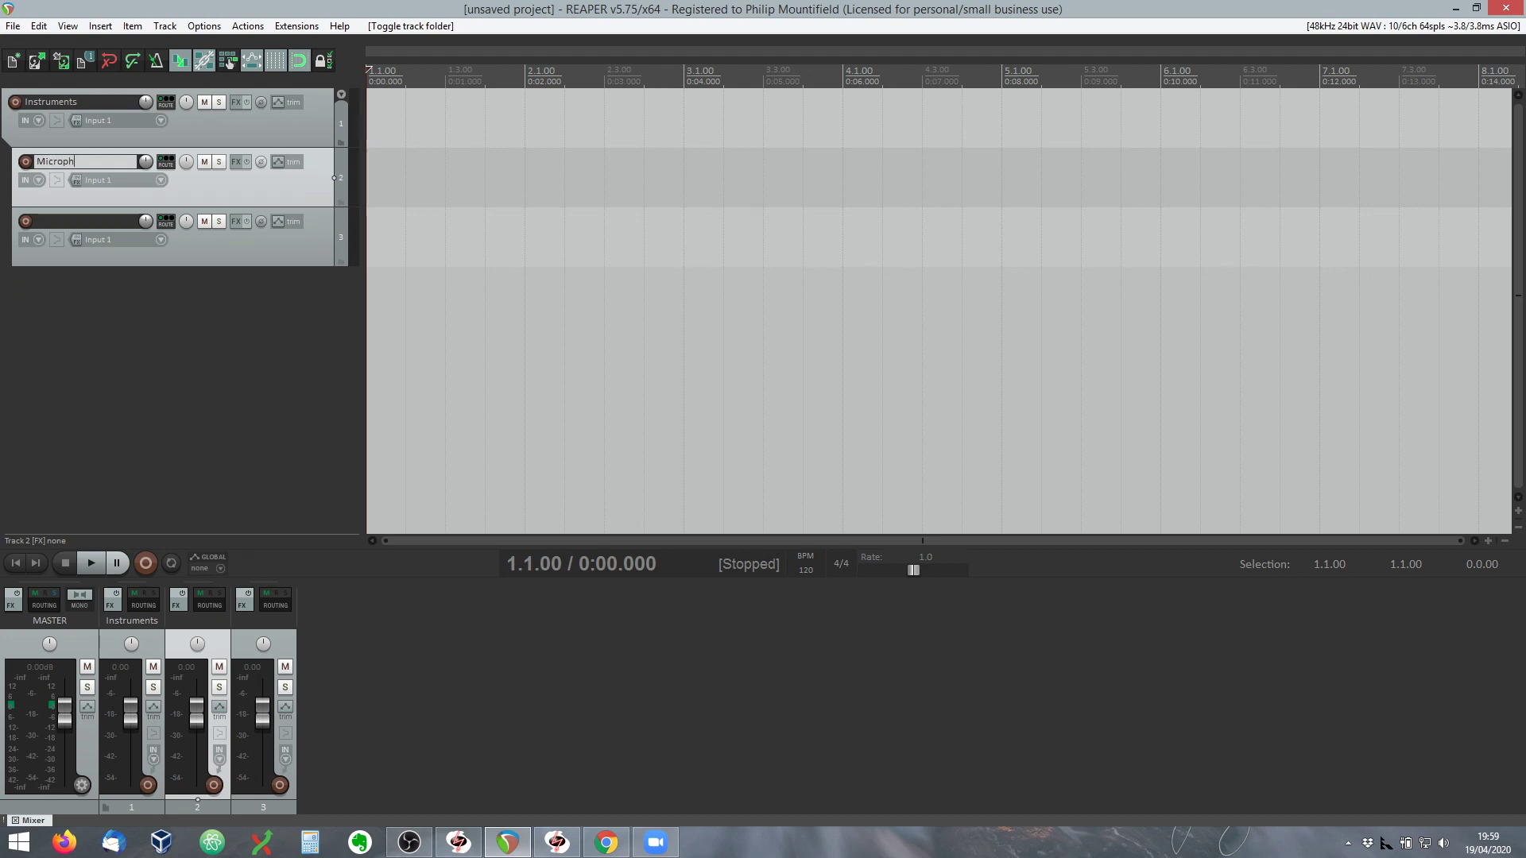
{"action": "type", "text": "one"}
{"action": "key", "text": "Return"}
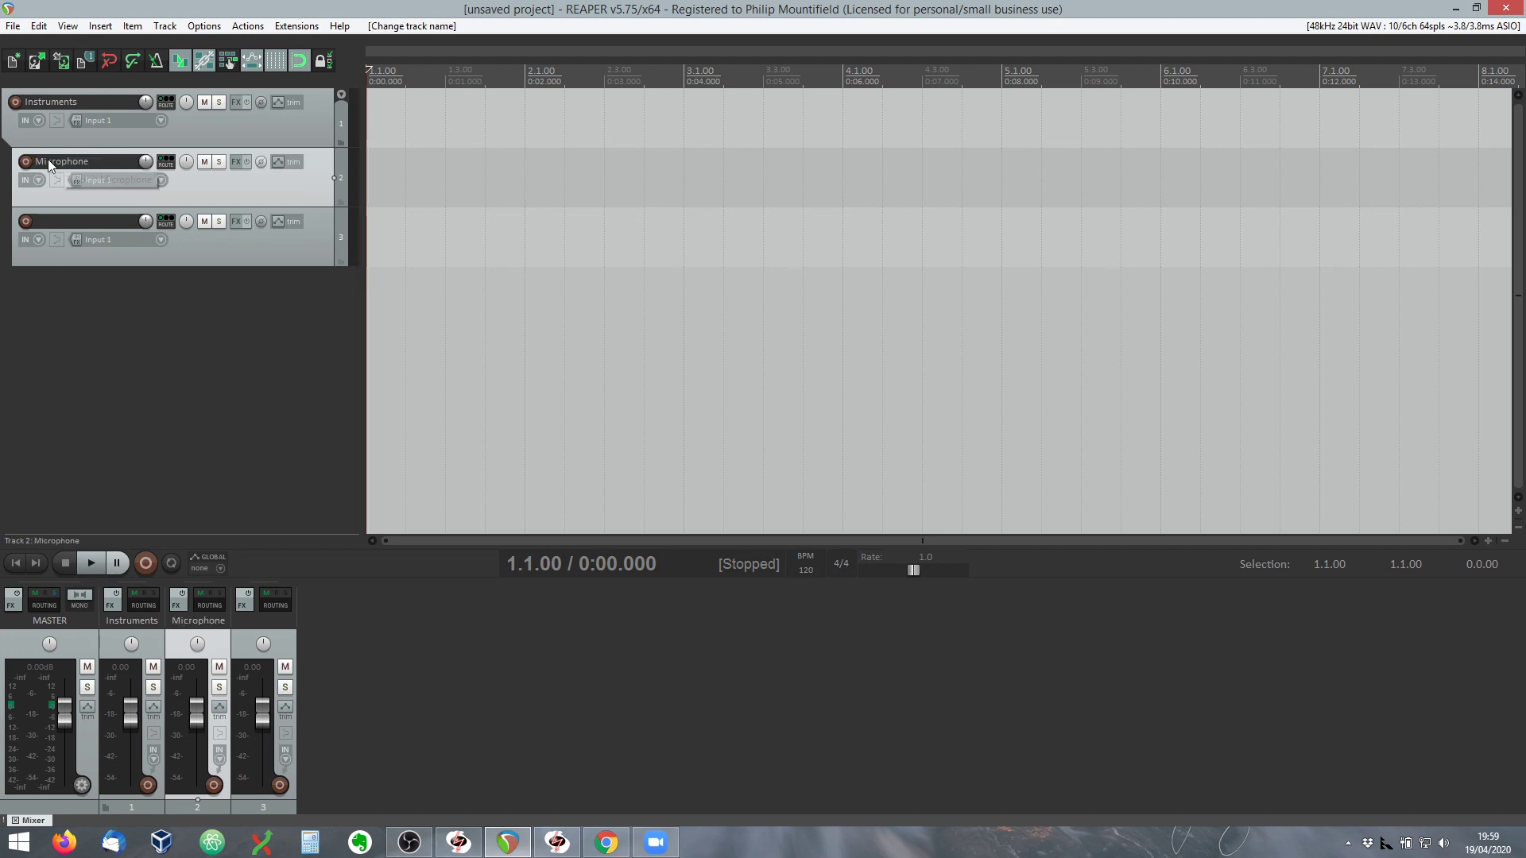
{"action": "double_click", "coordinate": [86, 219]}
{"action": "type", "text": "Drum"}
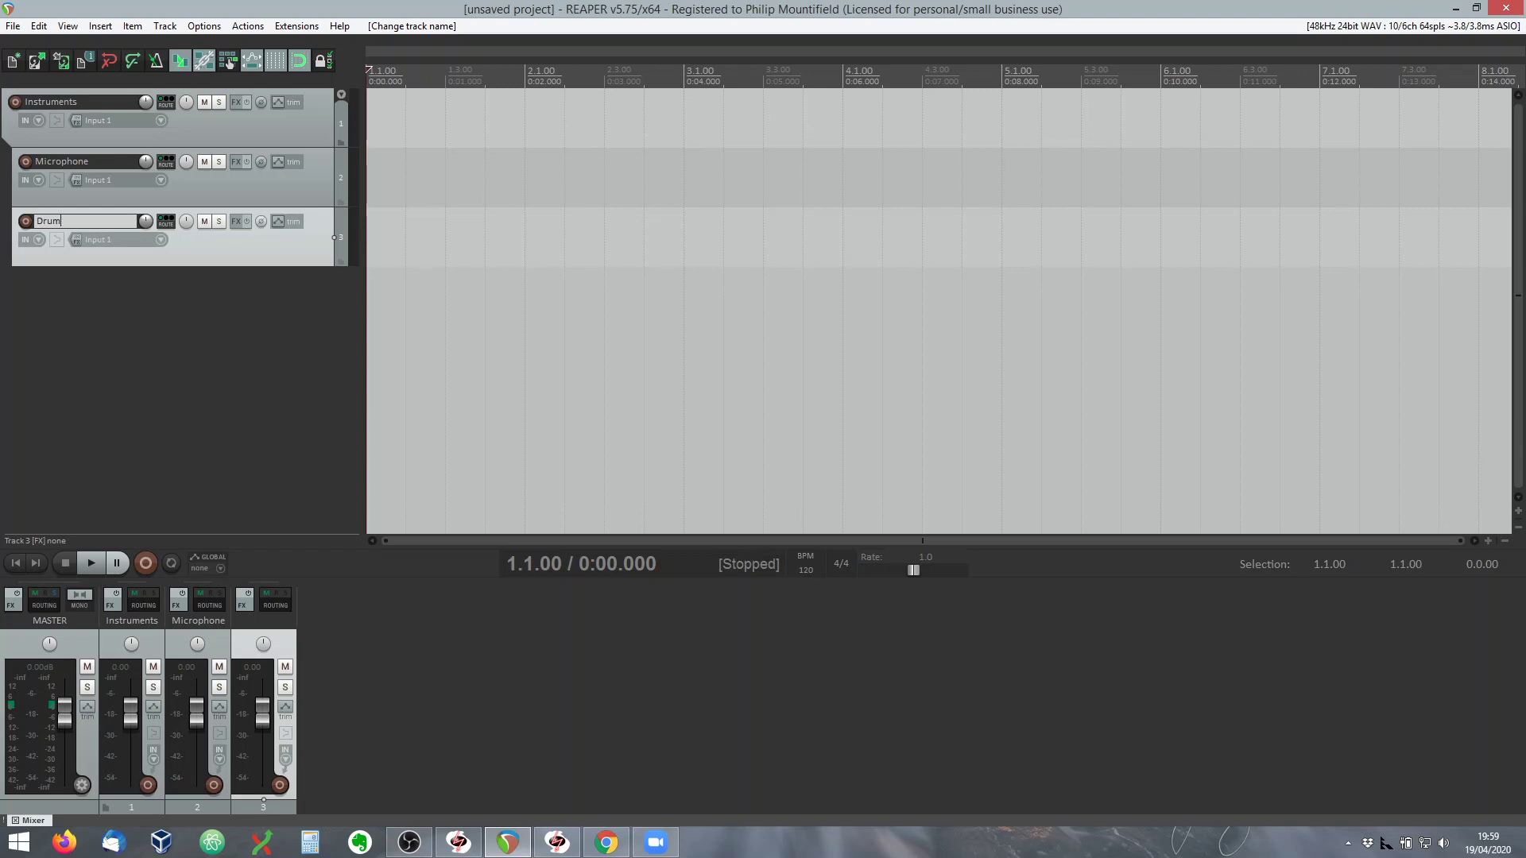
{"action": "type", "text": "s"}
{"action": "key", "text": "Return"}
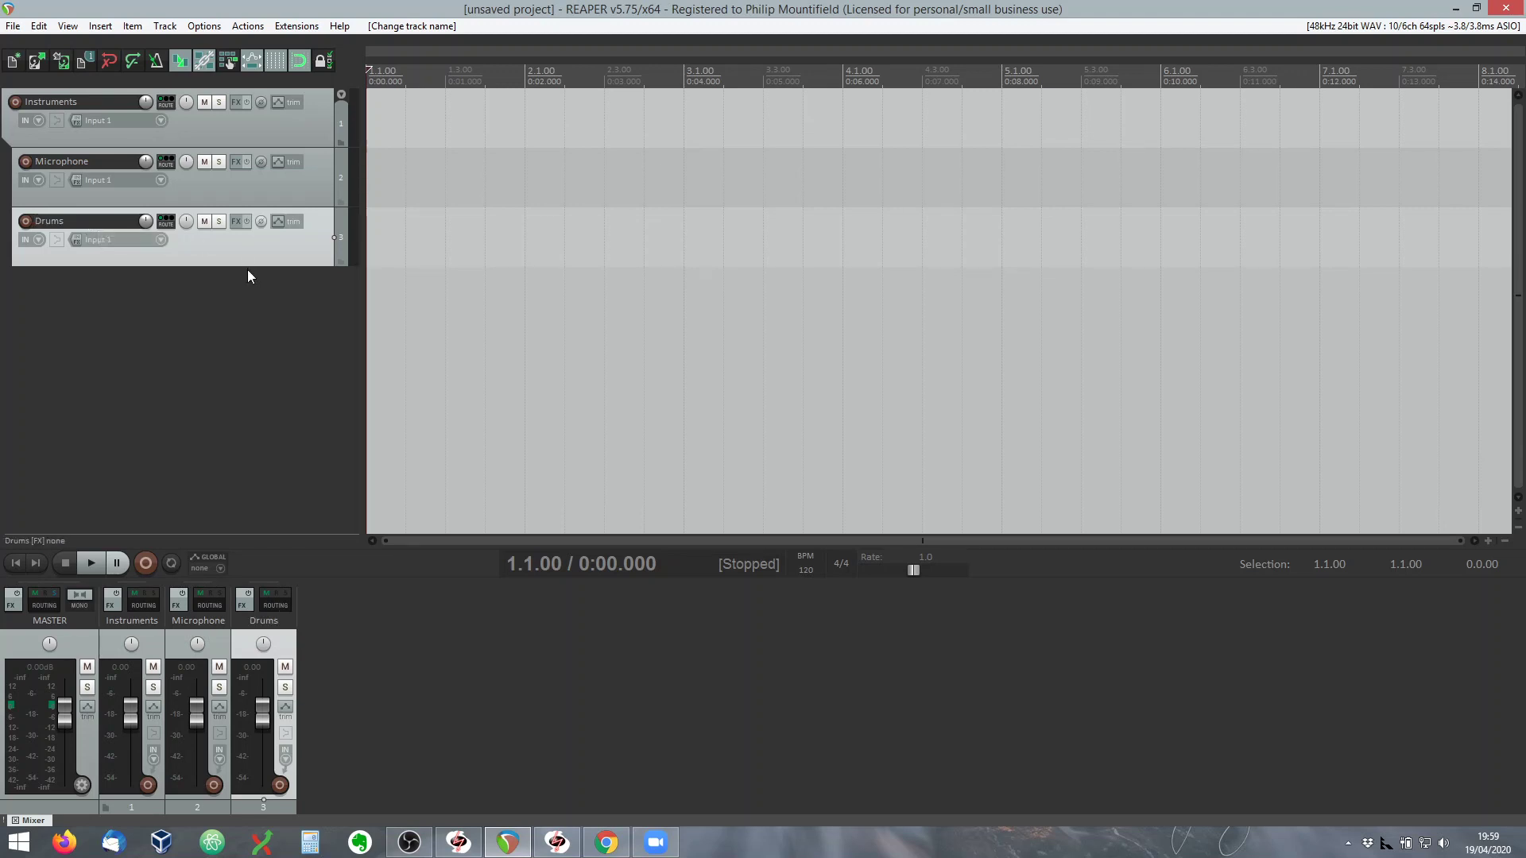
Step: Add a fourth track named Return, ending the Instruments folder at Drums so that Return sits outside it
{"action": "left_click", "coordinate": [211, 317]}
{"action": "right_click", "coordinate": [192, 301]}
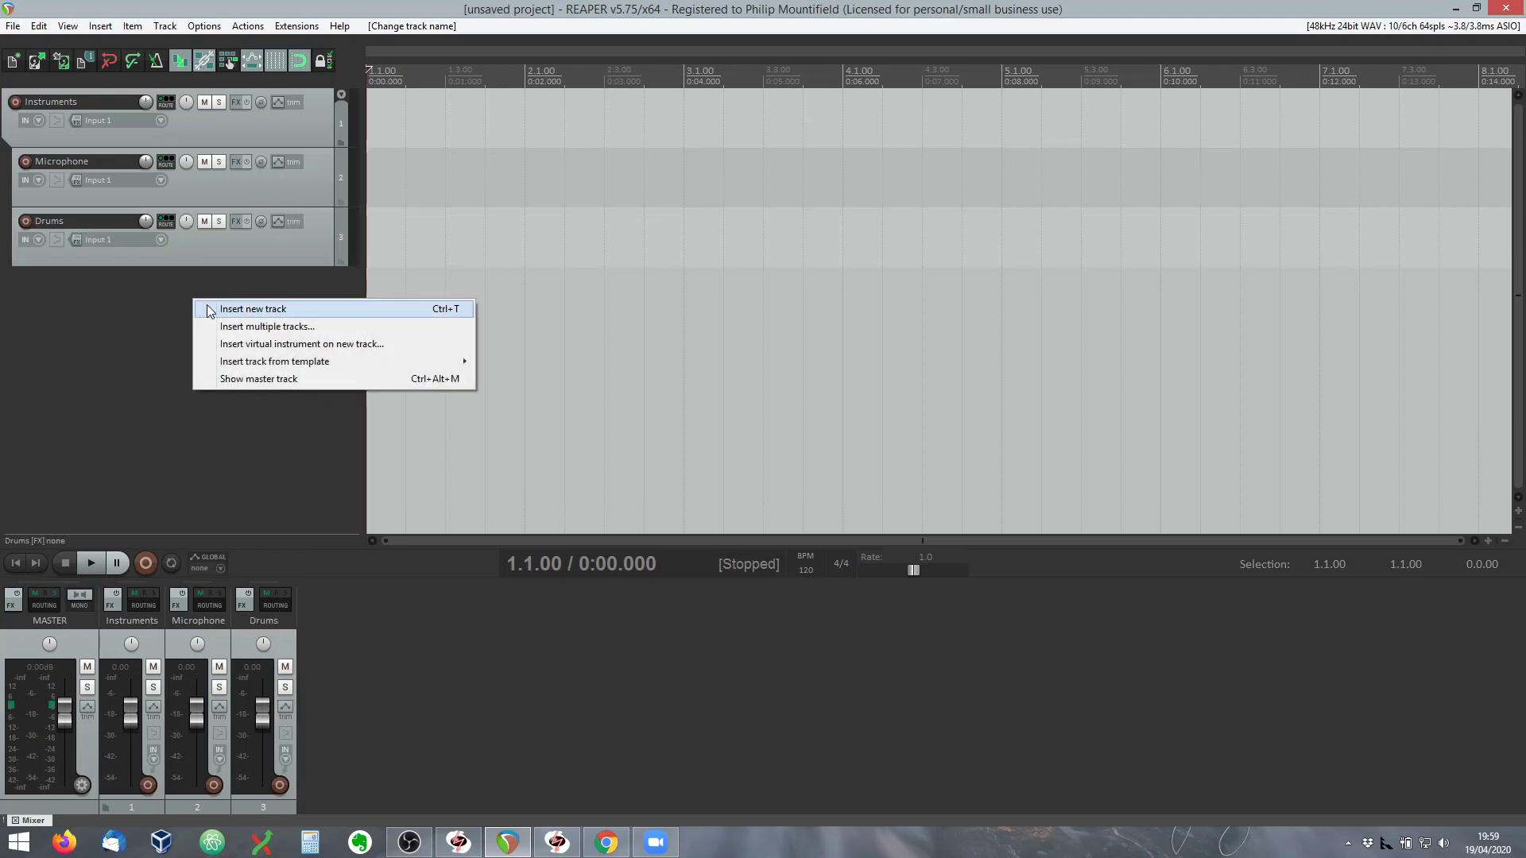
{"action": "left_click", "coordinate": [211, 309]}
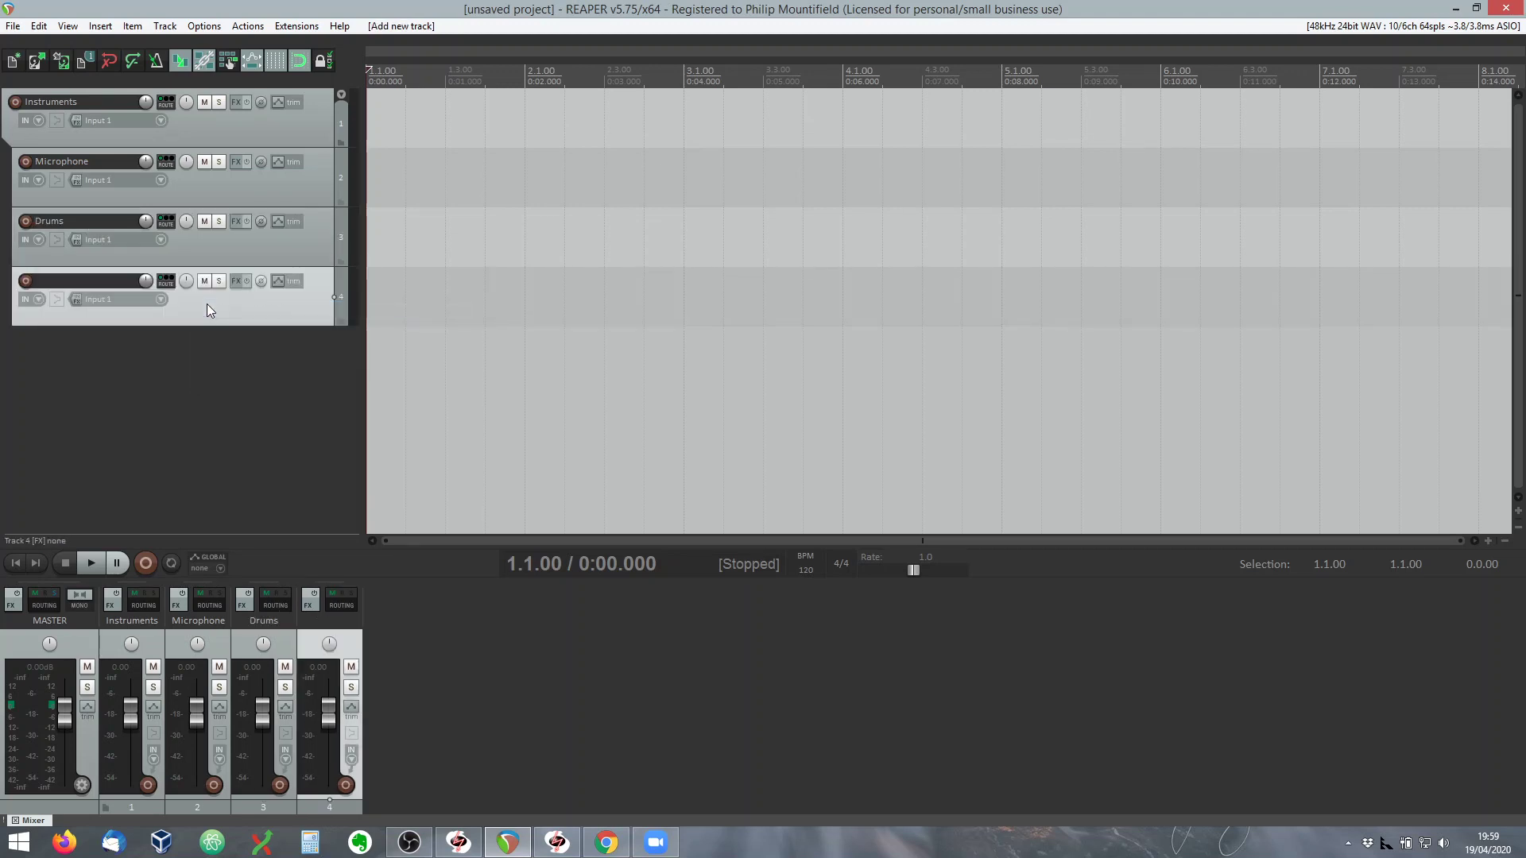
{"action": "left_click", "coordinate": [341, 262]}
{"action": "left_click", "coordinate": [341, 263]}
{"action": "double_click", "coordinate": [68, 281]}
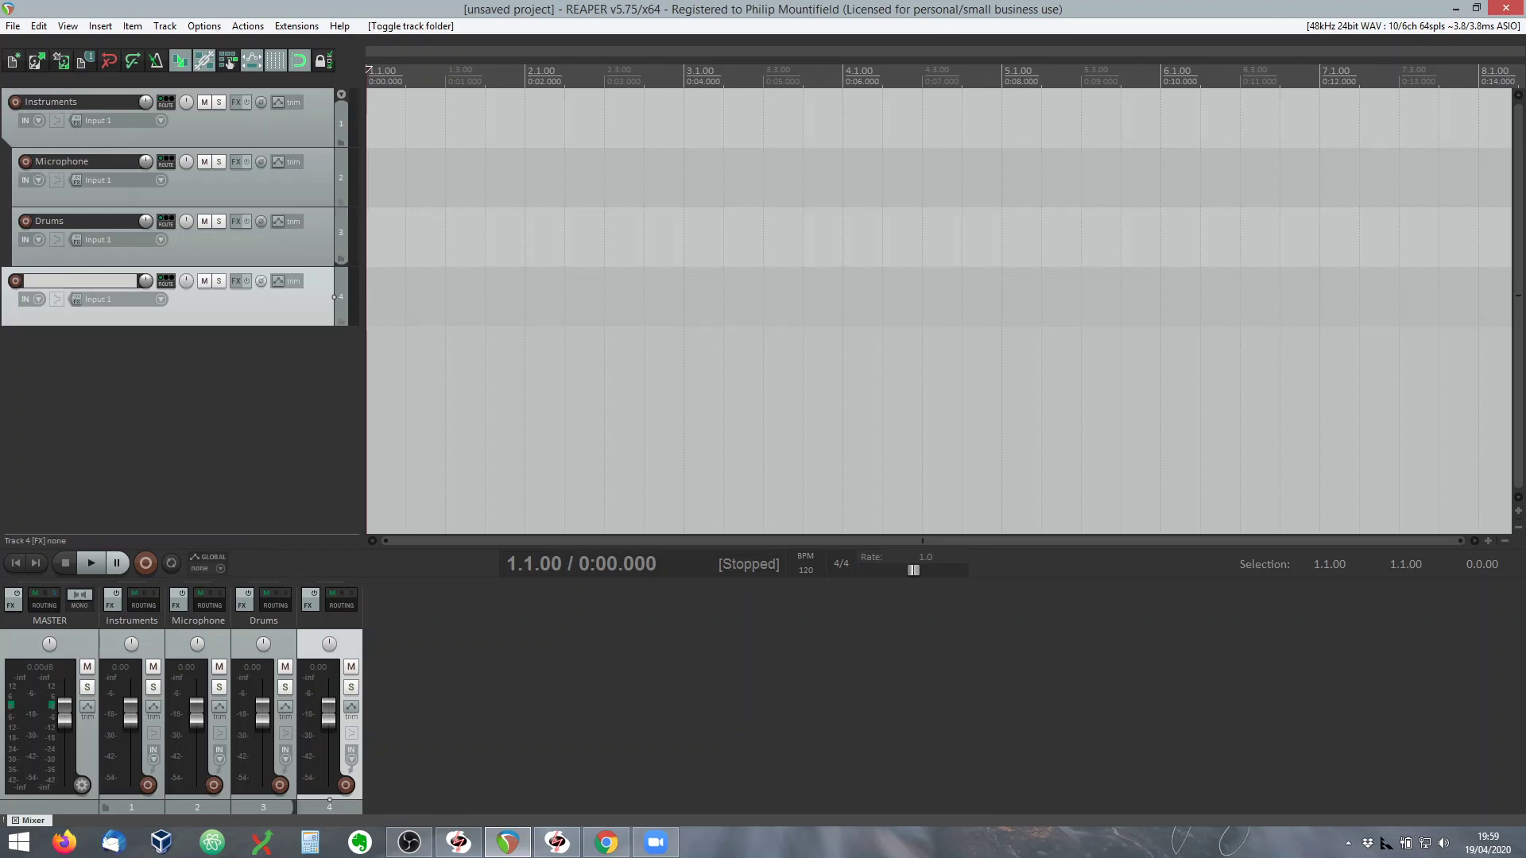
{"action": "type", "text": "Return"}
{"action": "key", "text": "Return"}
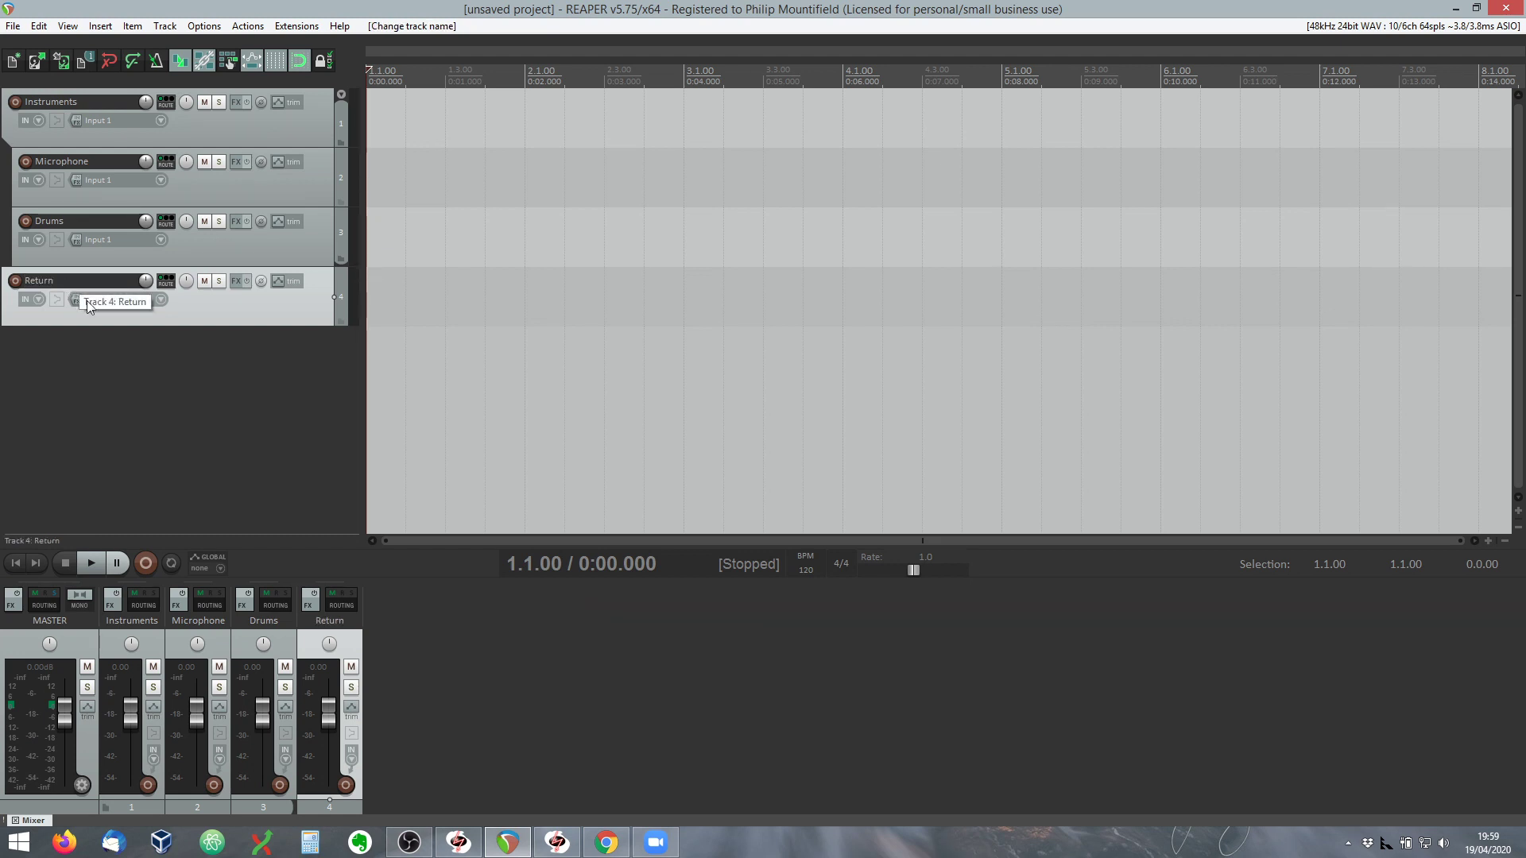
{"action": "left_click", "coordinate": [200, 413]}
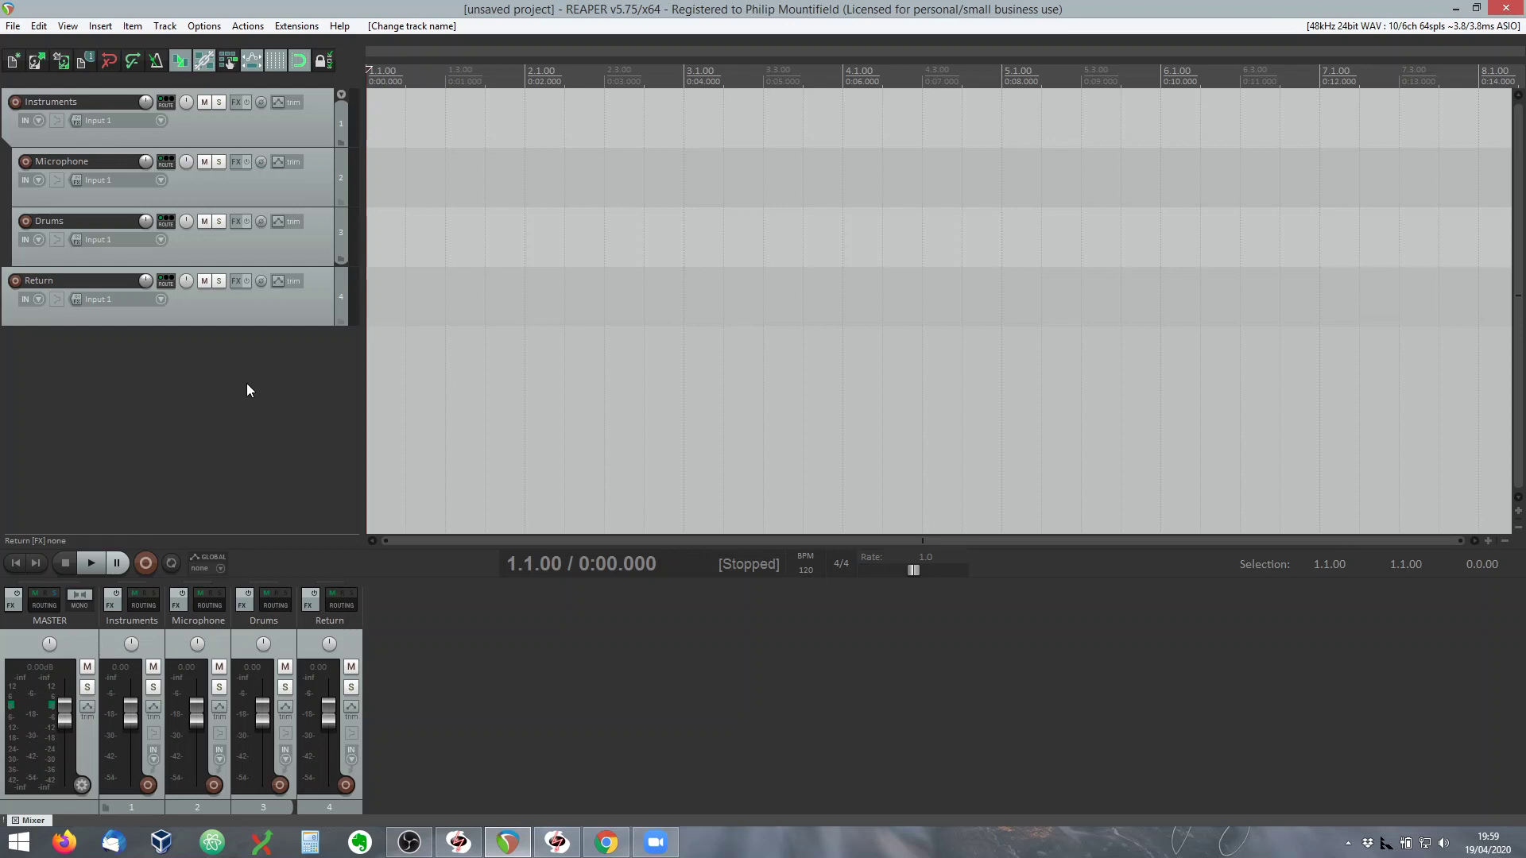
Step: Switch to the Jamulus client, check the sound device selected in its settings, and return to REAPER
{"action": "left_click", "coordinate": [571, 849]}
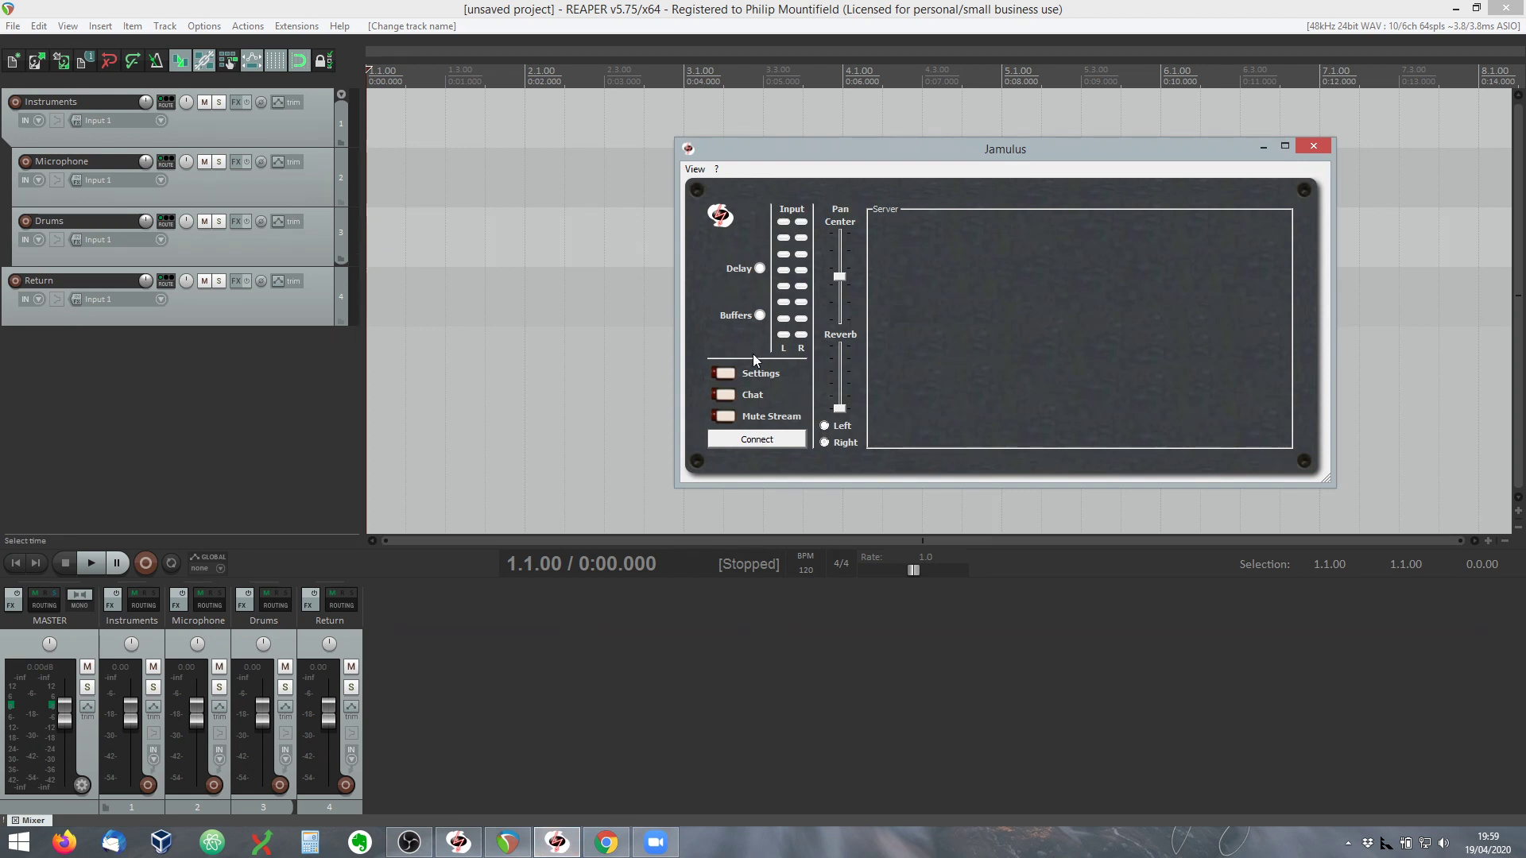
{"action": "left_click", "coordinate": [731, 376]}
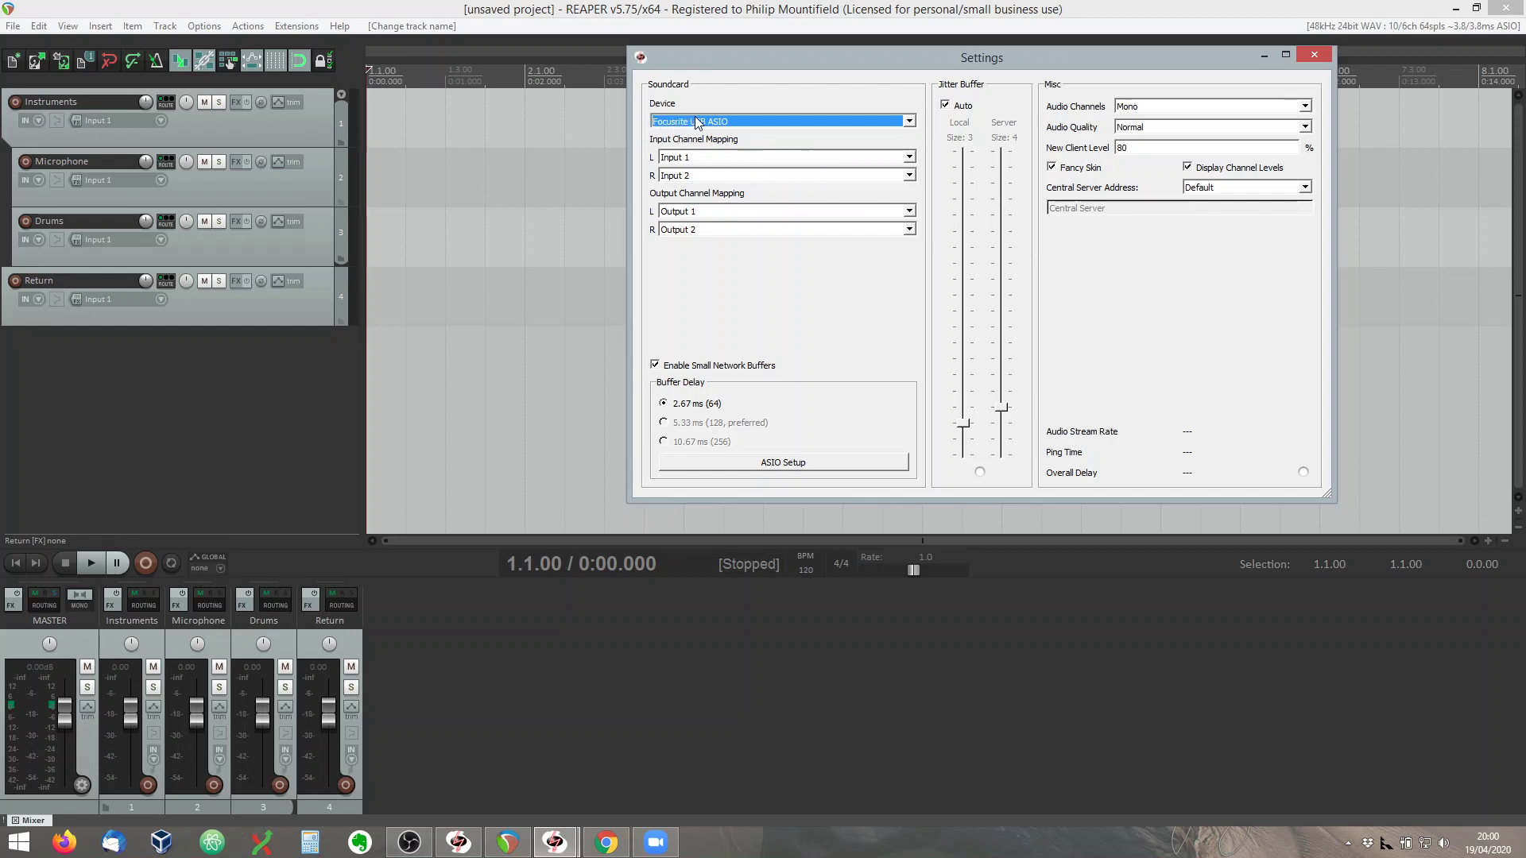
{"action": "mouse_move", "coordinate": [712, 122]}
{"action": "left_click", "coordinate": [293, 380]}
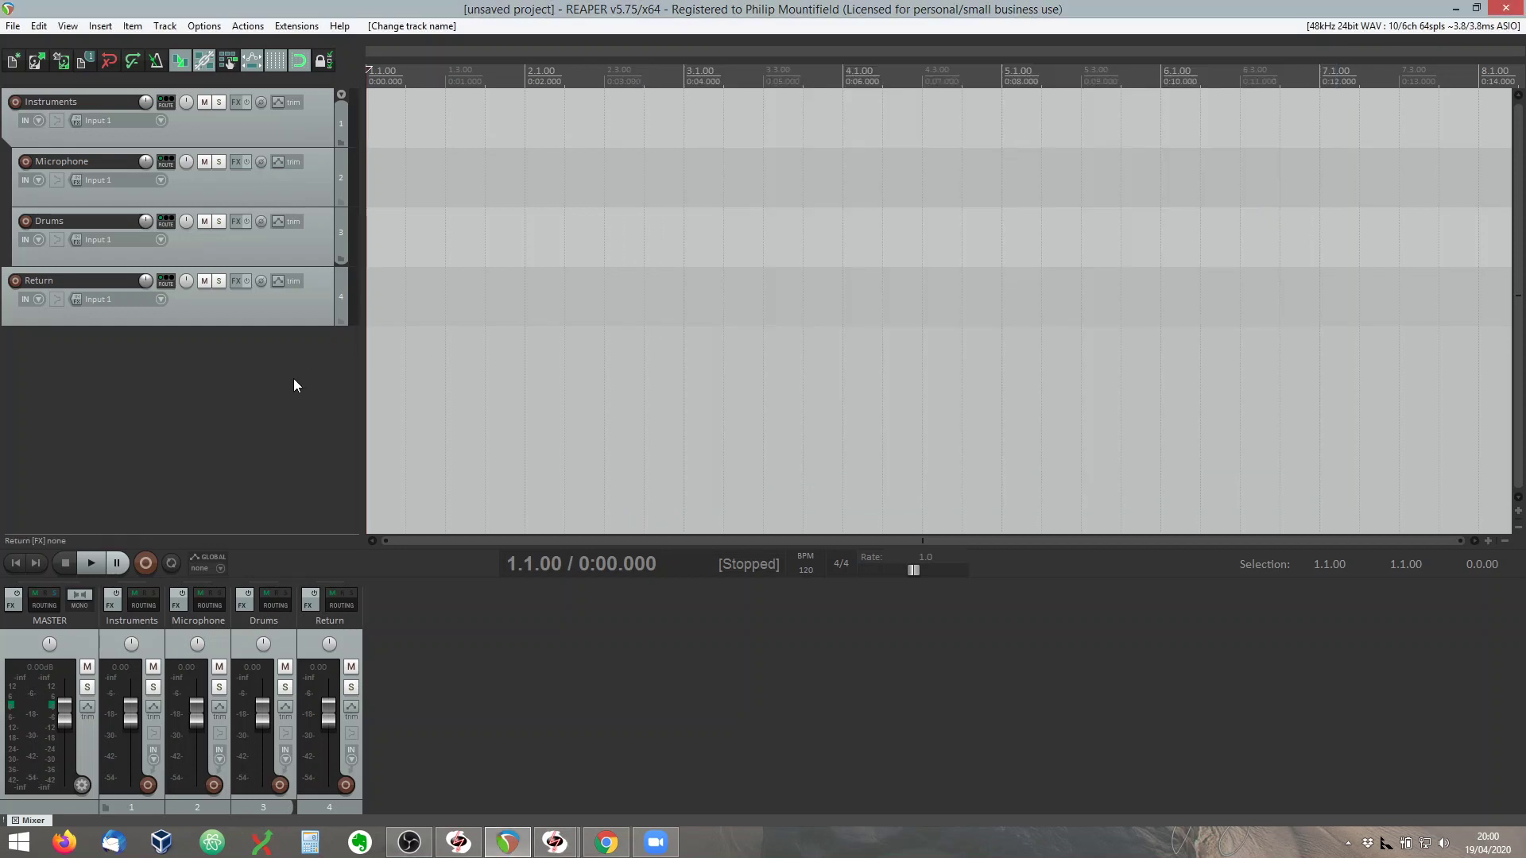
Step: Check the audio device, ASIO driver configuration and MIDI device settings in the REAPER preferences, keeping them as they are
{"action": "left_click", "coordinate": [209, 26]}
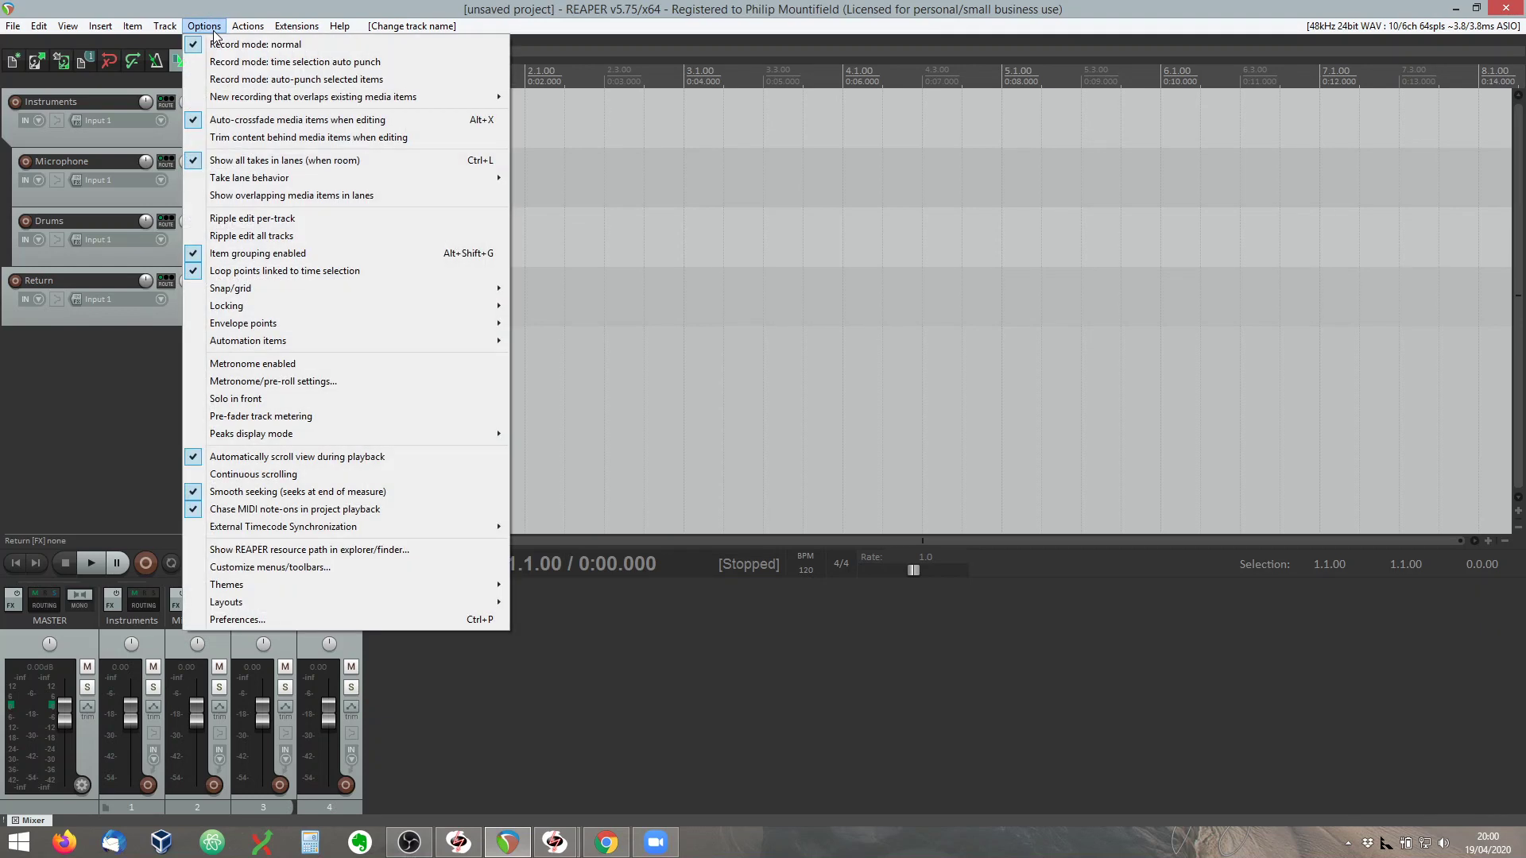
{"action": "left_click", "coordinate": [270, 620]}
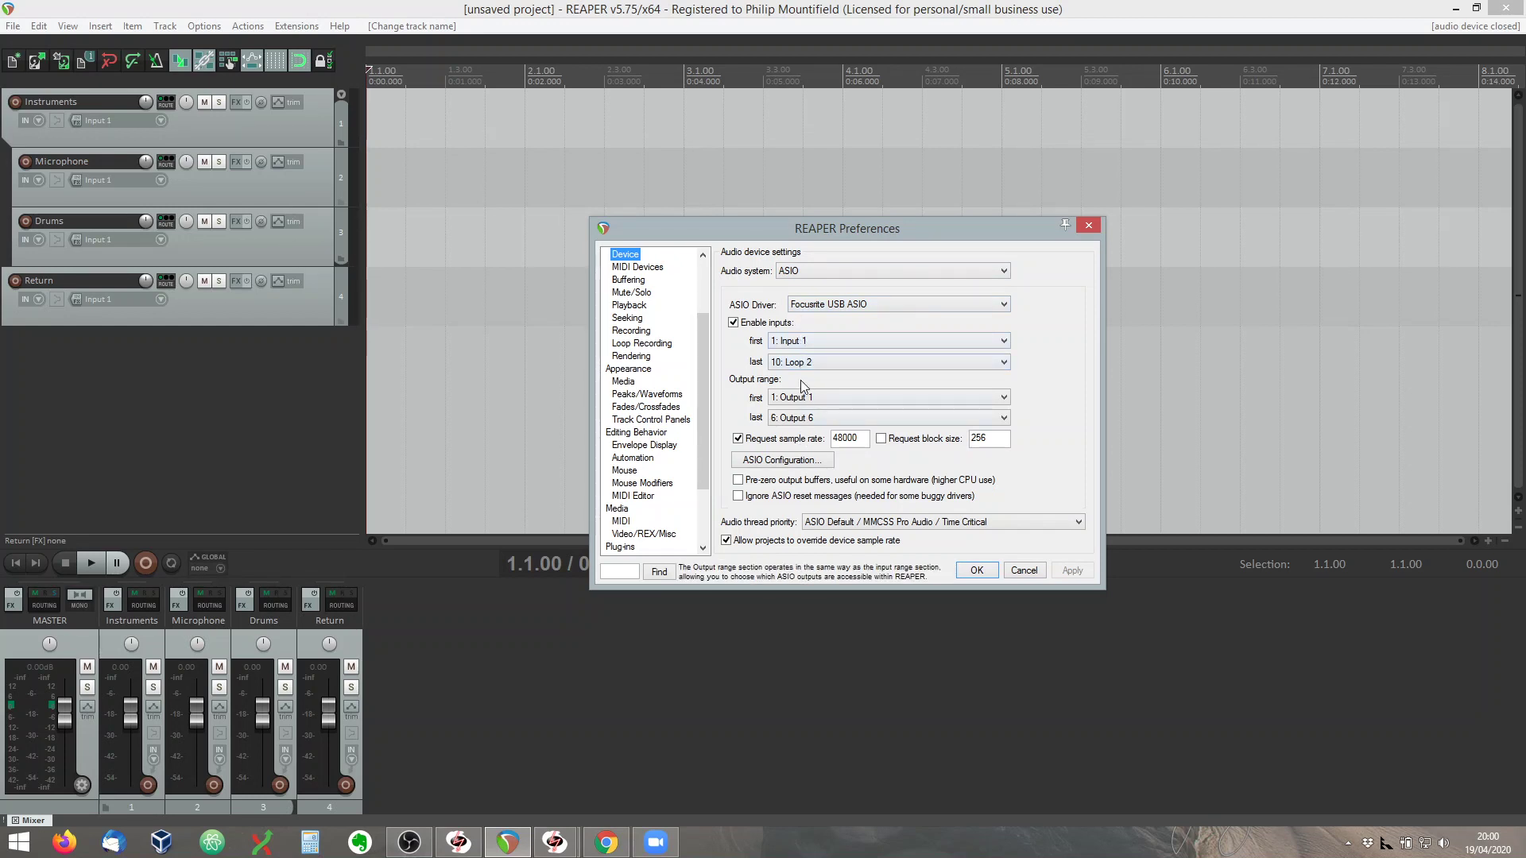
{"action": "left_click", "coordinate": [798, 463]}
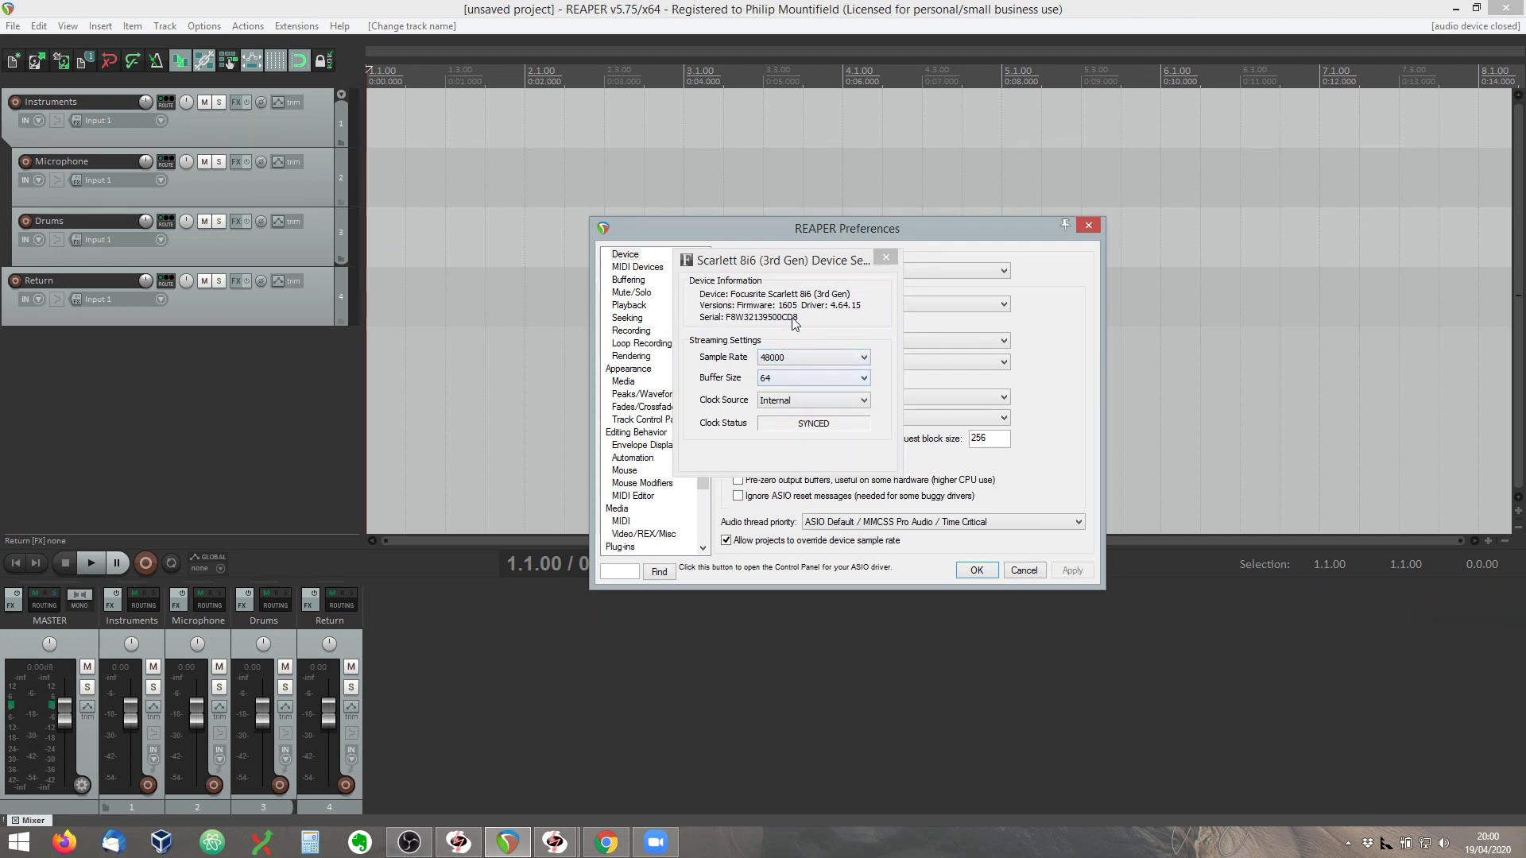
{"action": "left_click", "coordinate": [887, 259]}
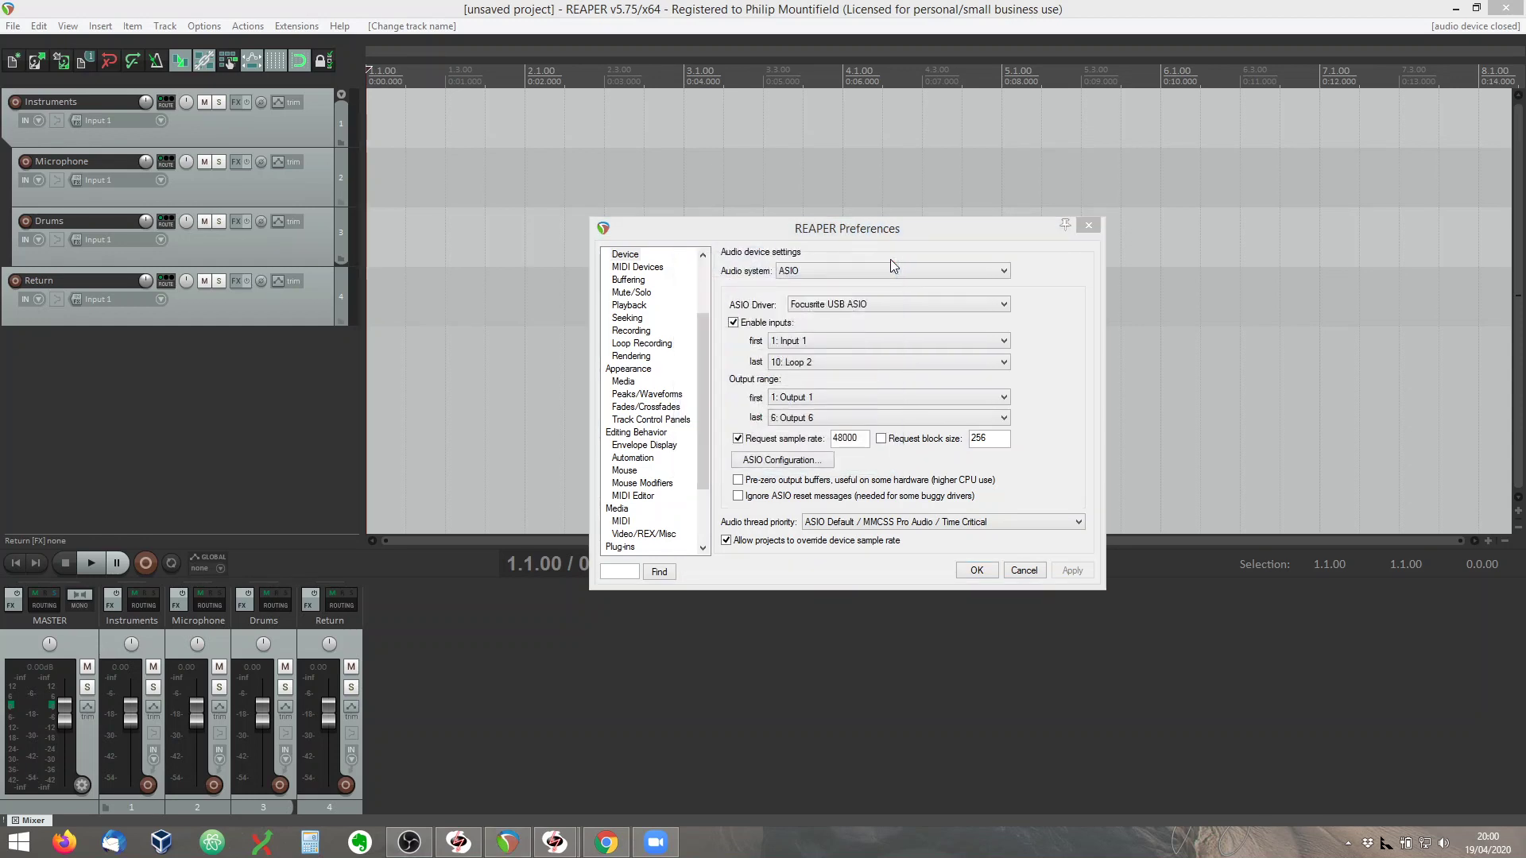
{"action": "left_click", "coordinate": [638, 269]}
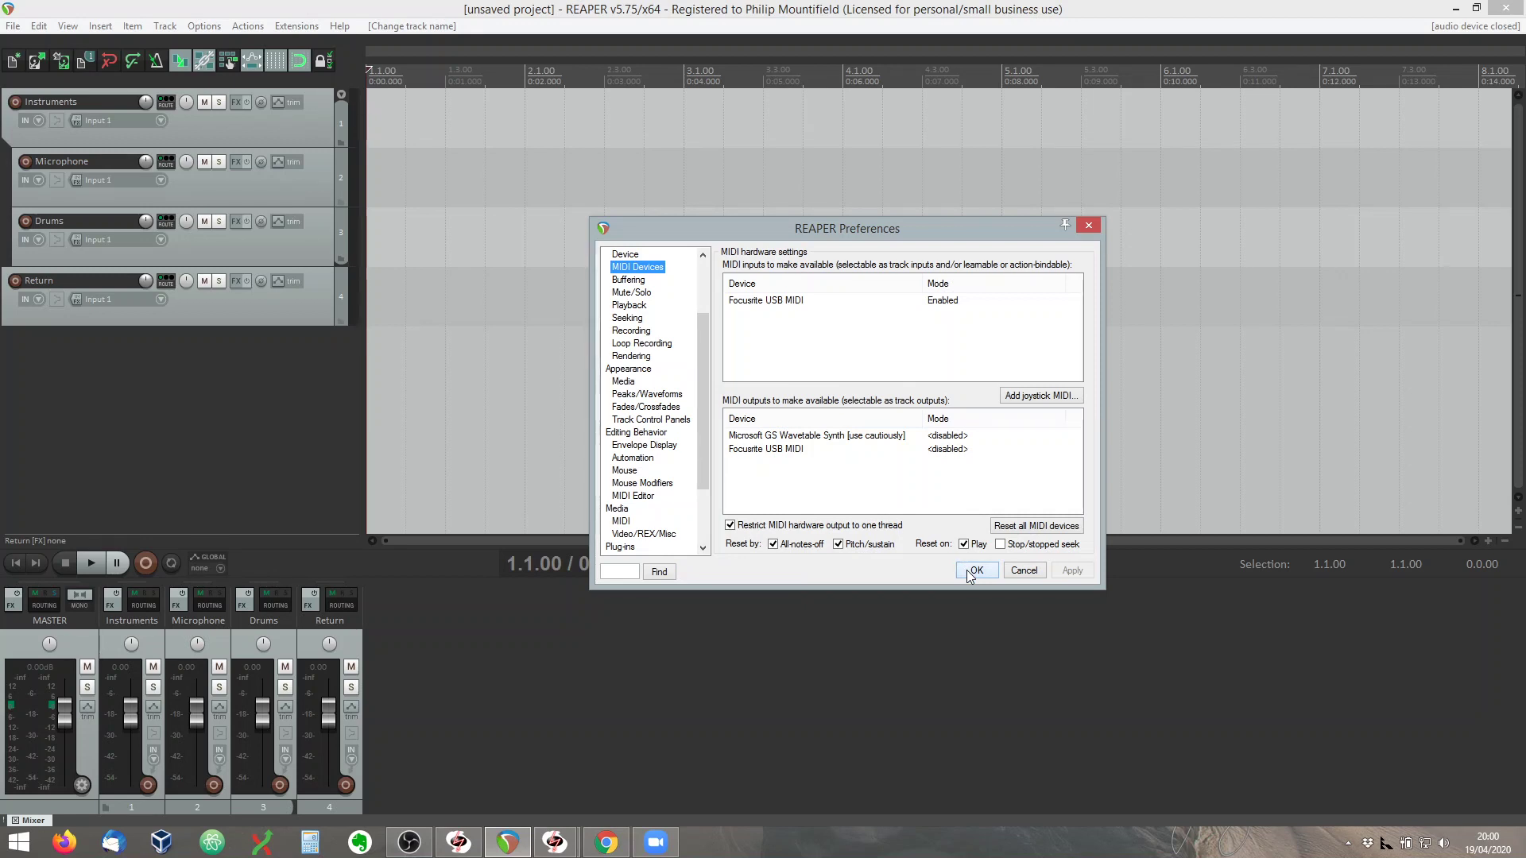
{"action": "left_click", "coordinate": [625, 255]}
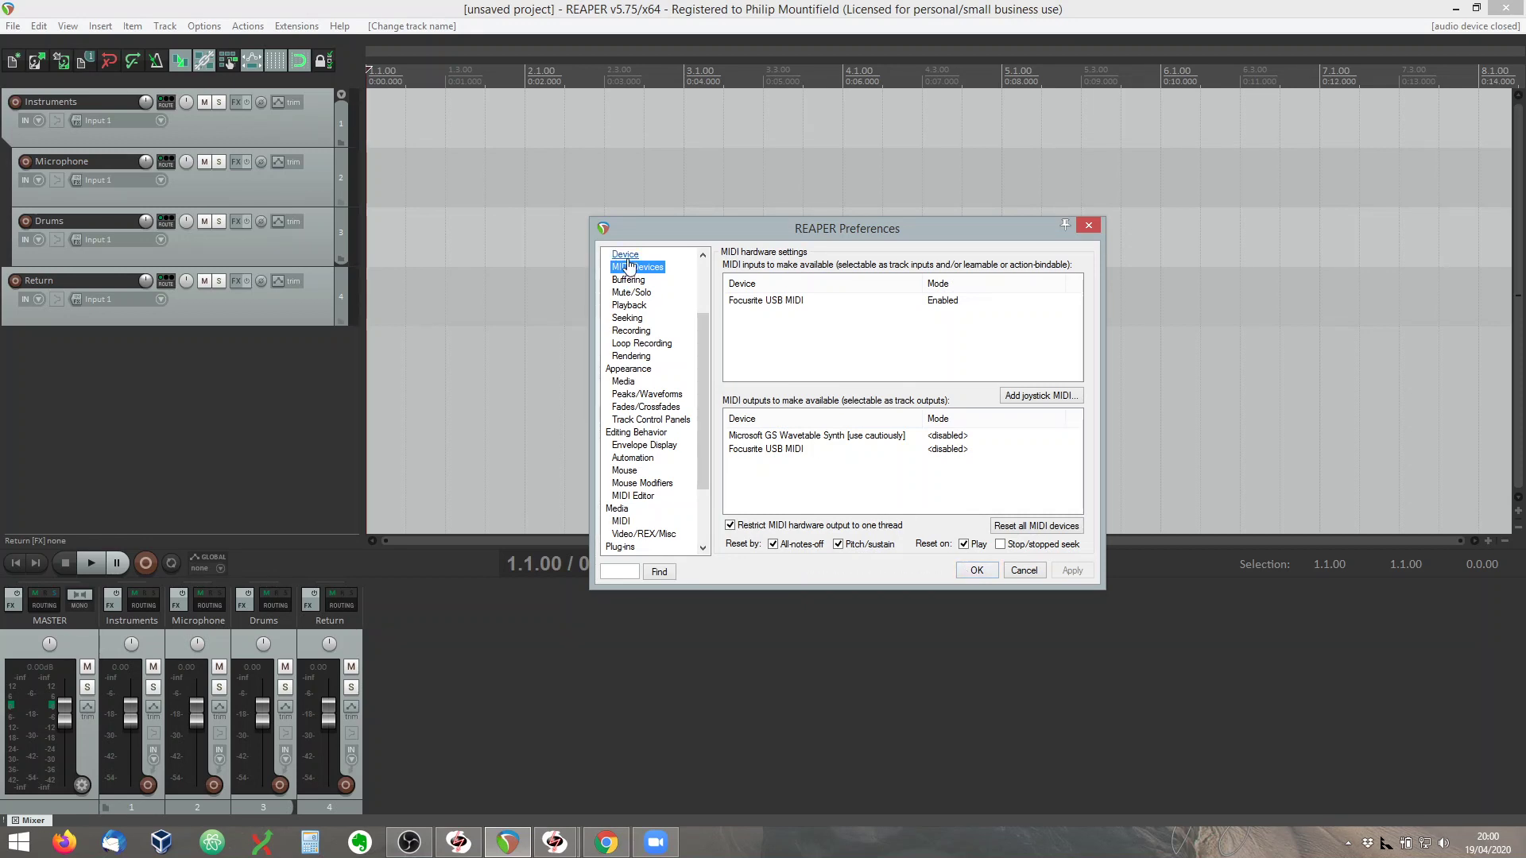
{"action": "left_click", "coordinate": [977, 571]}
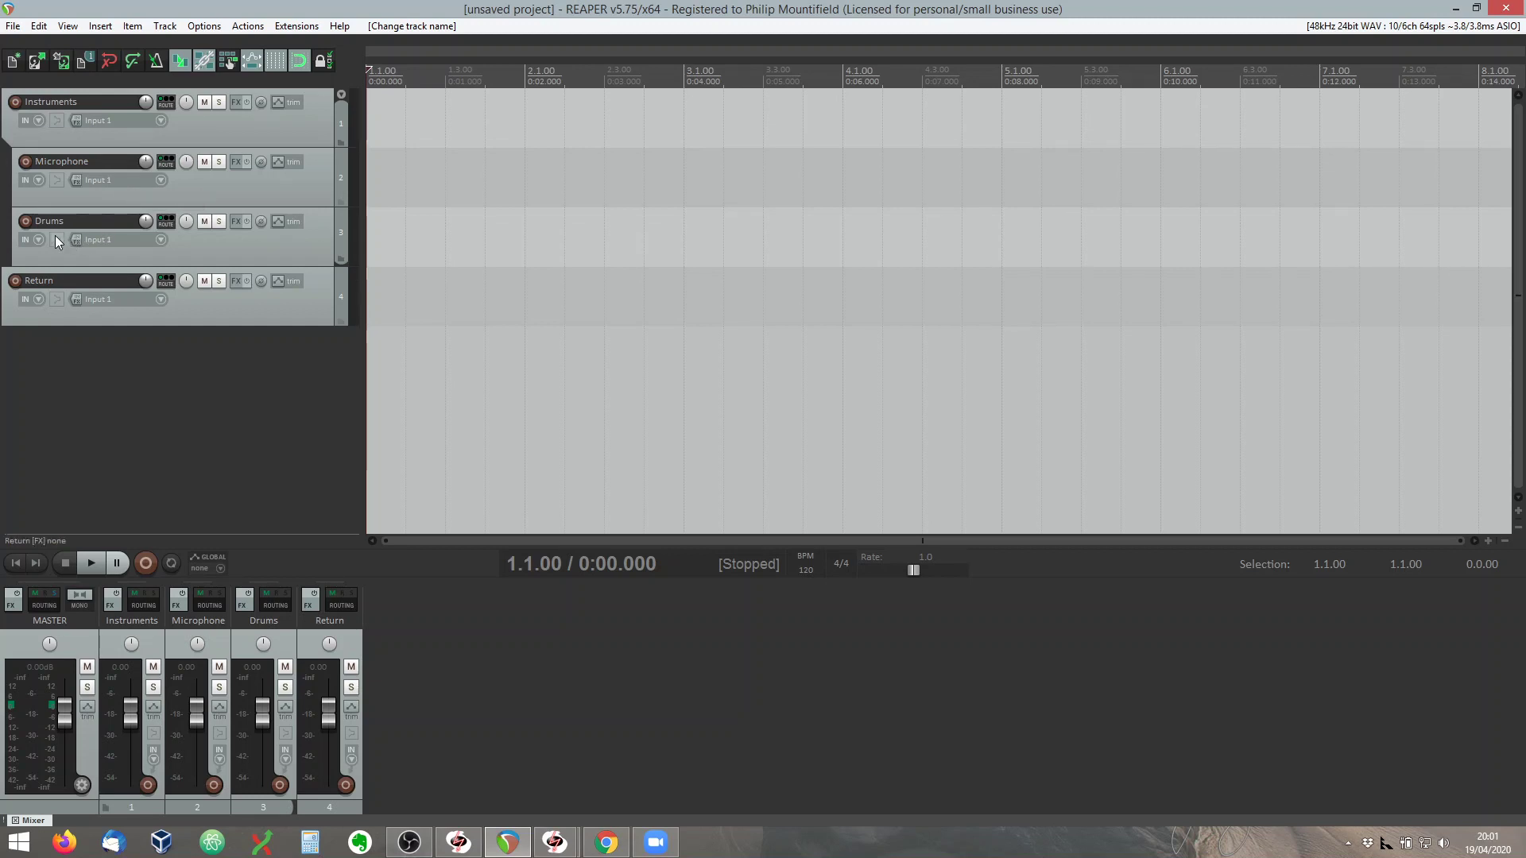
Step: Set the Drums track's input to Focusrite USB MIDI, Channel 10
{"action": "left_click", "coordinate": [97, 238]}
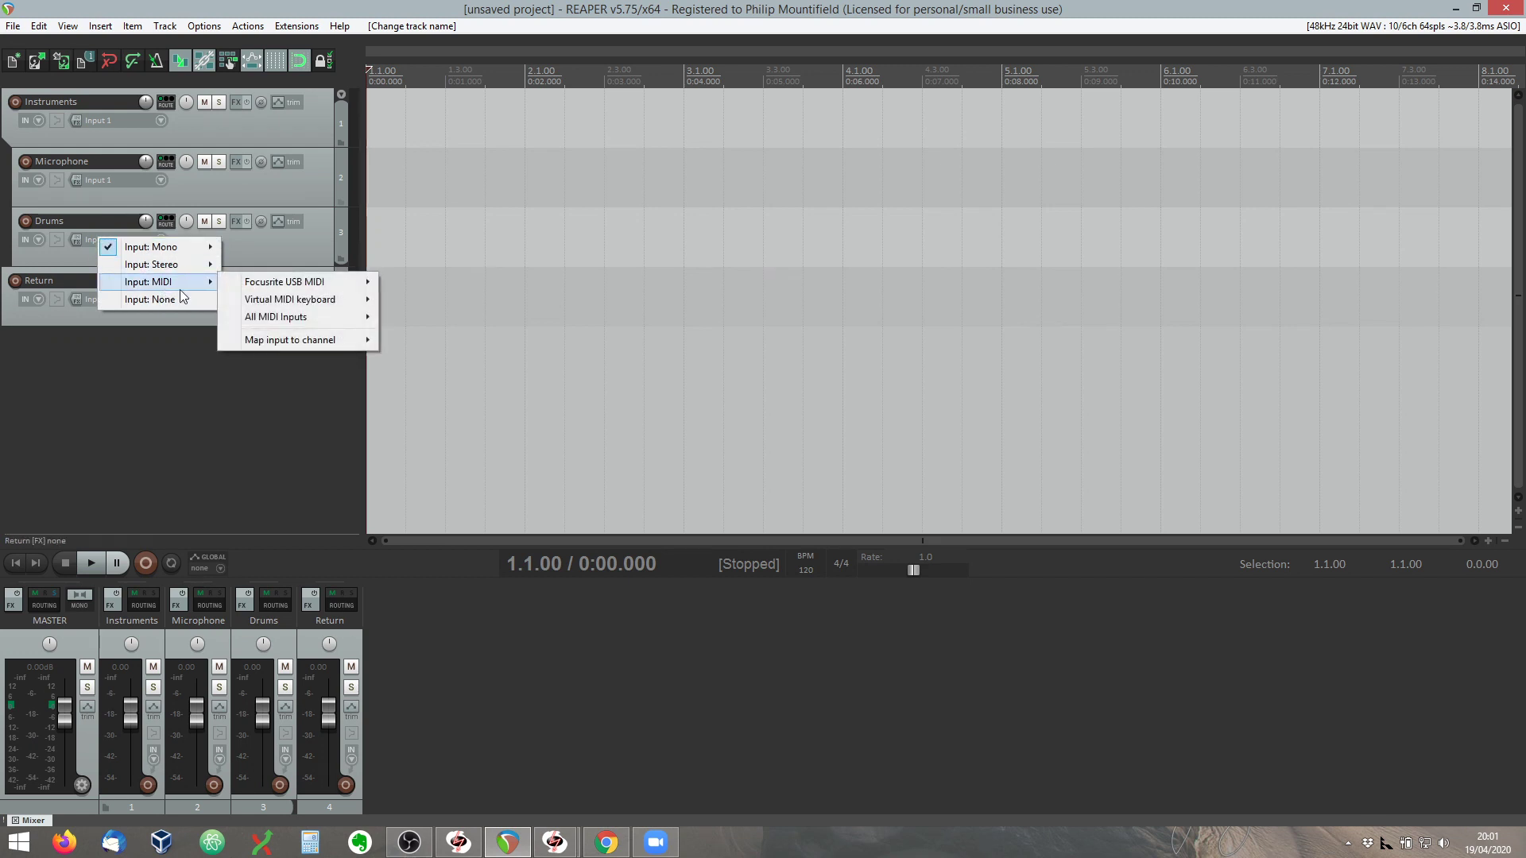
{"action": "mouse_move", "coordinate": [345, 284]}
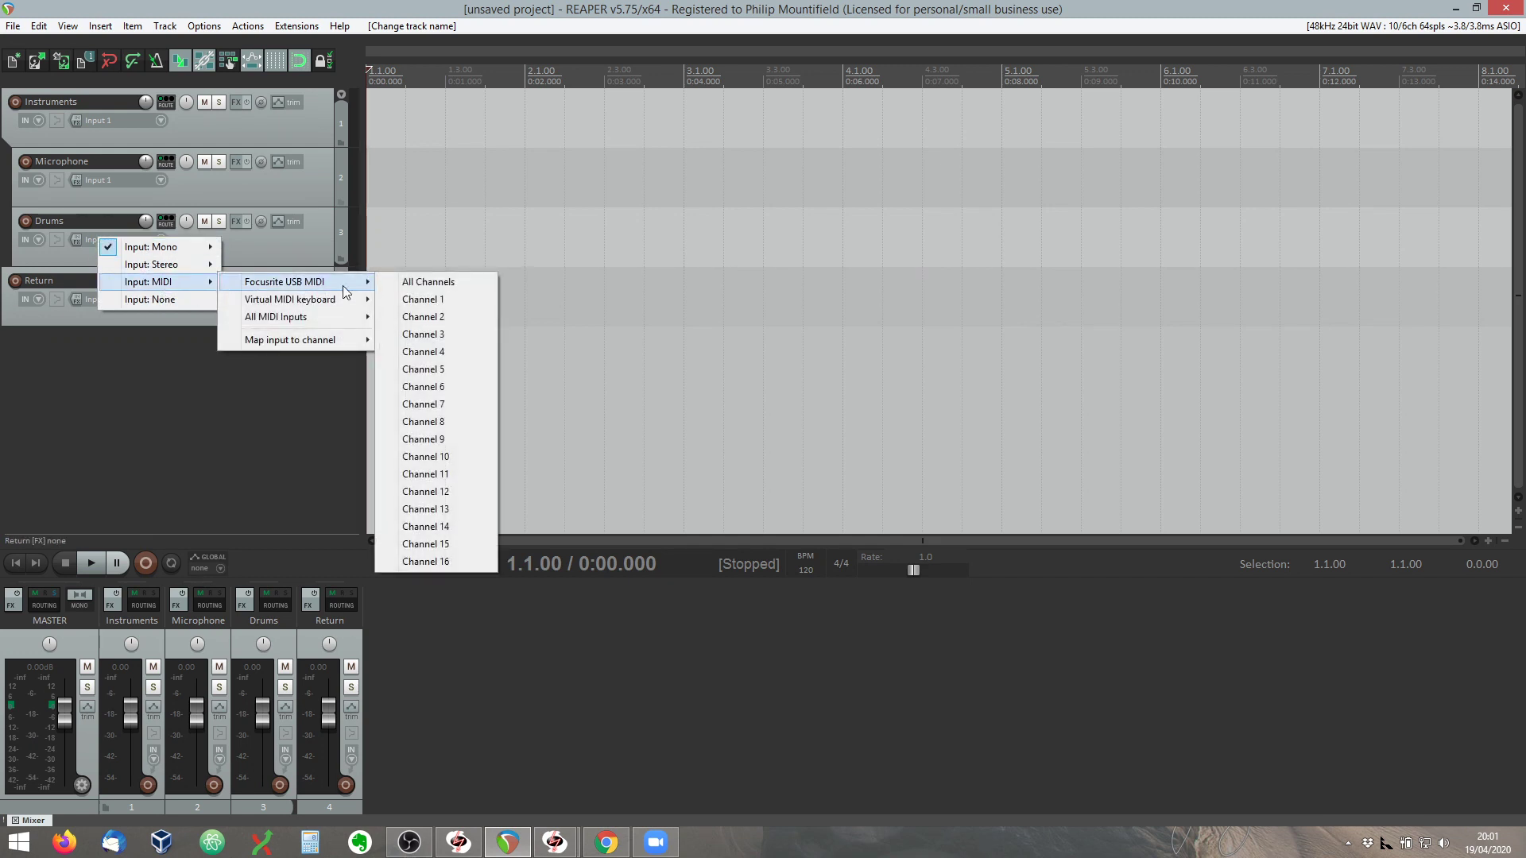
{"action": "left_click", "coordinate": [426, 457]}
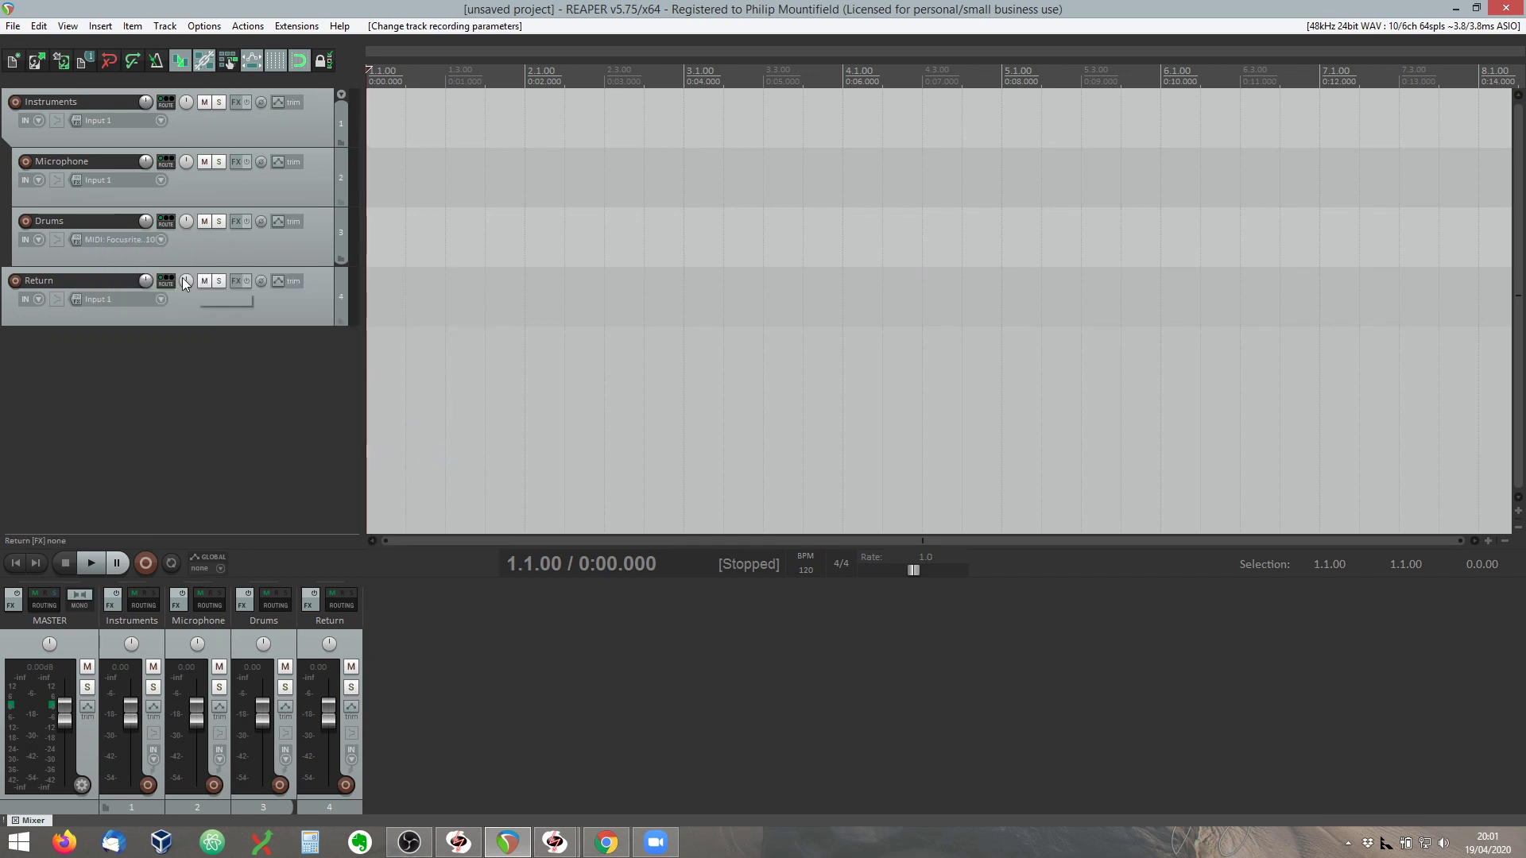
Step: Find the SSDSampler (Slate Digital) instrument with the filter "ssd" and add it to the Drums track's effects
{"action": "left_click", "coordinate": [235, 222]}
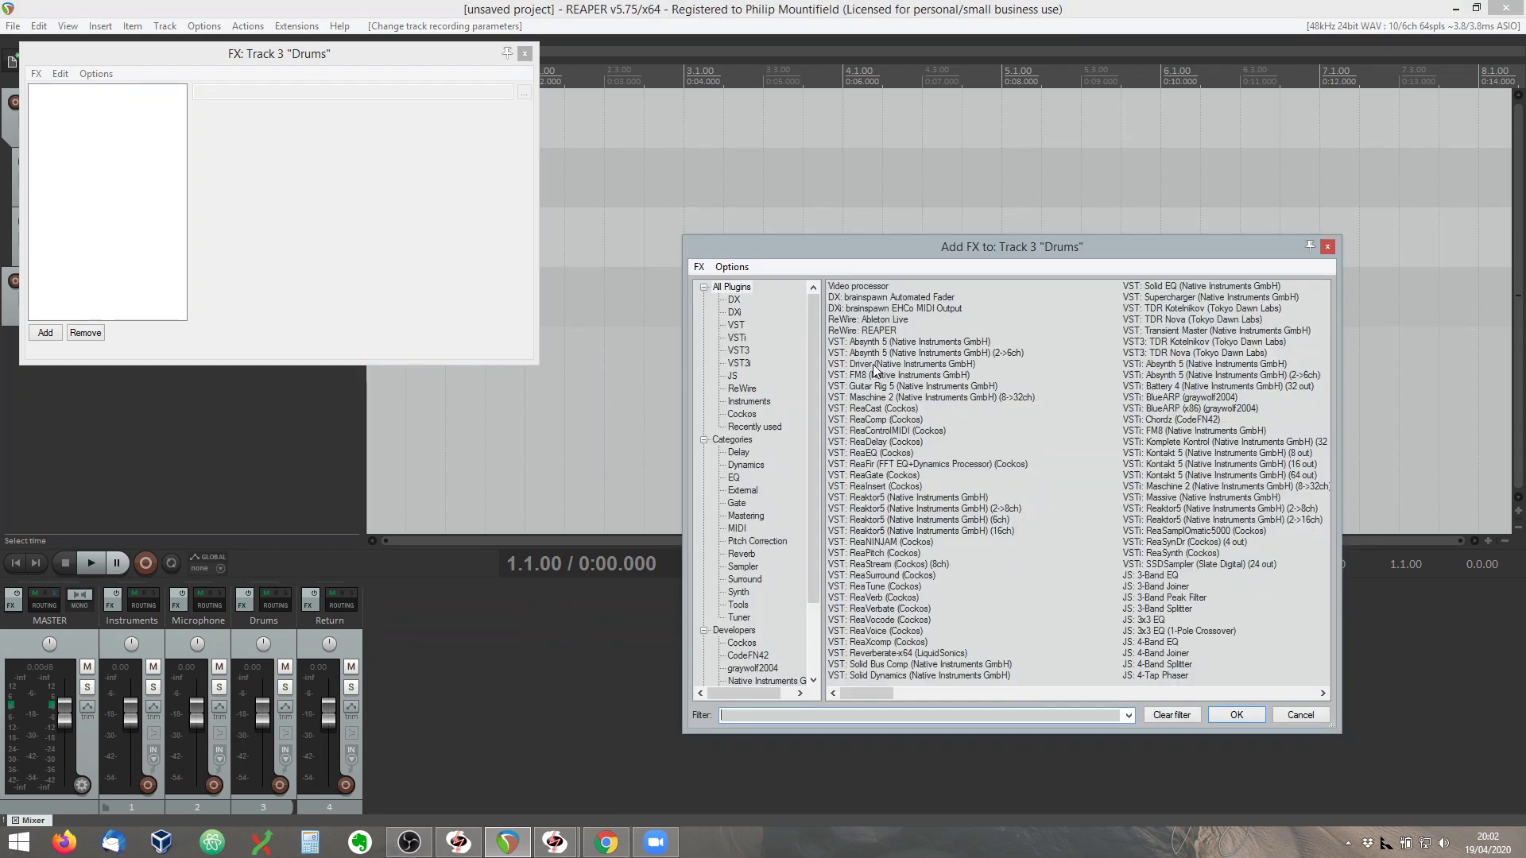
{"action": "type", "text": "ssd"}
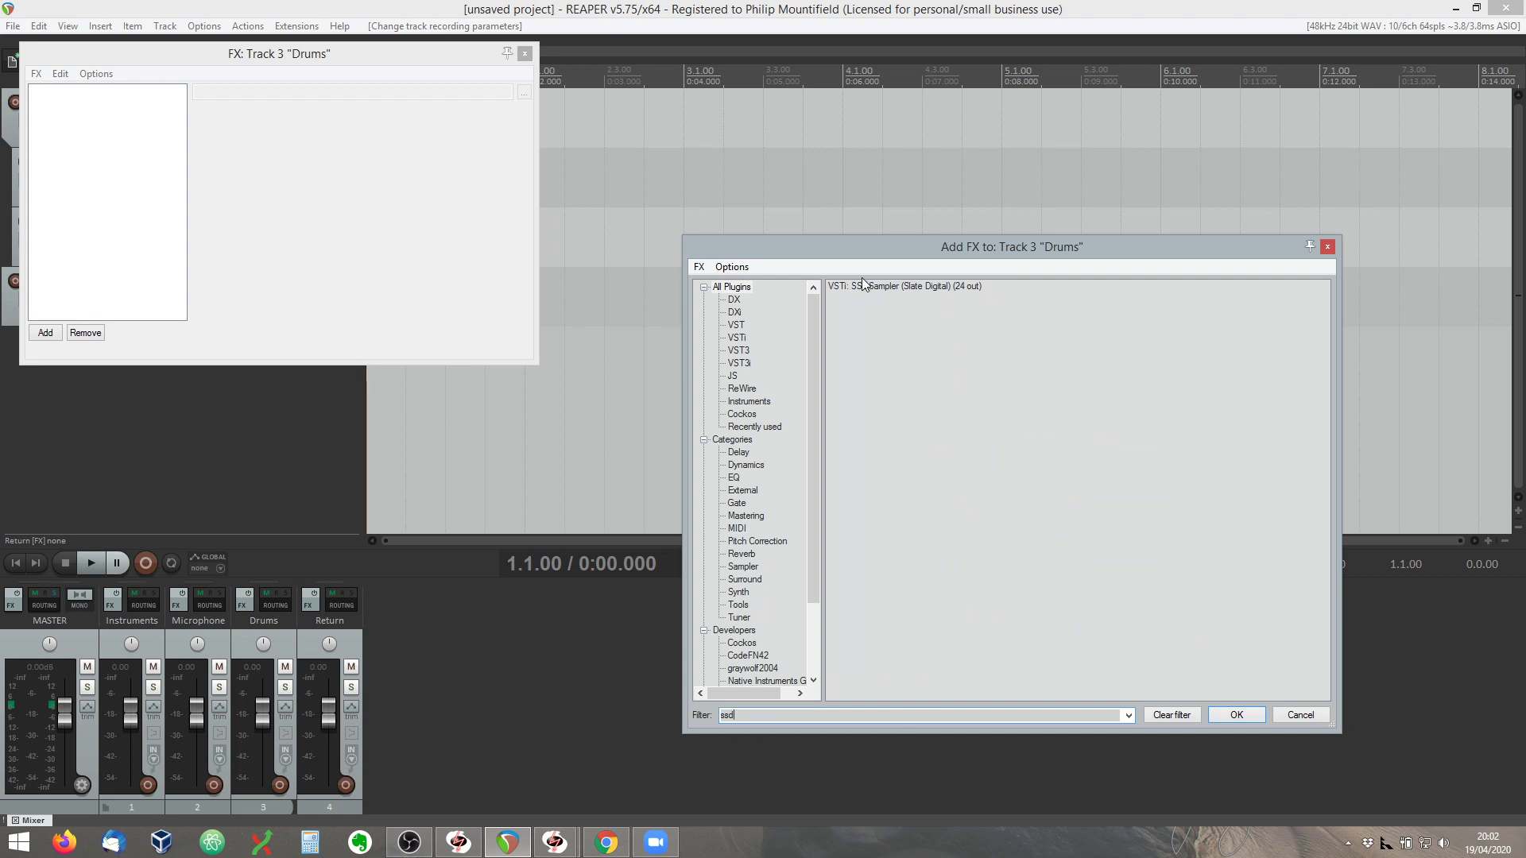
{"action": "double_click", "coordinate": [862, 286]}
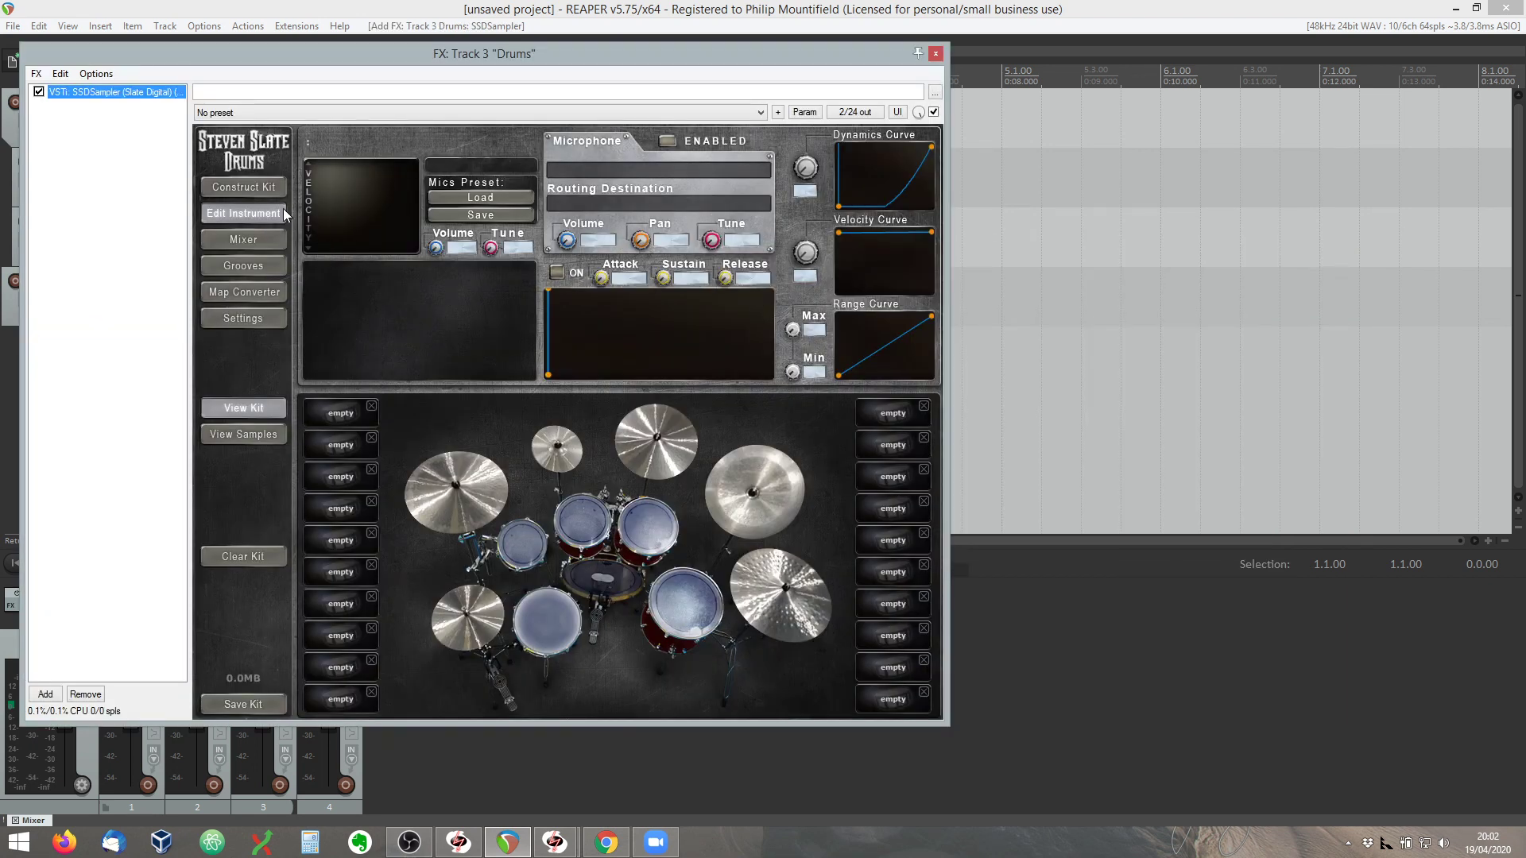
Step: Load the Slate Rock 01 kit from the Deluxe Rock presets in the drum sampler and close the effects window
{"action": "left_click", "coordinate": [262, 186]}
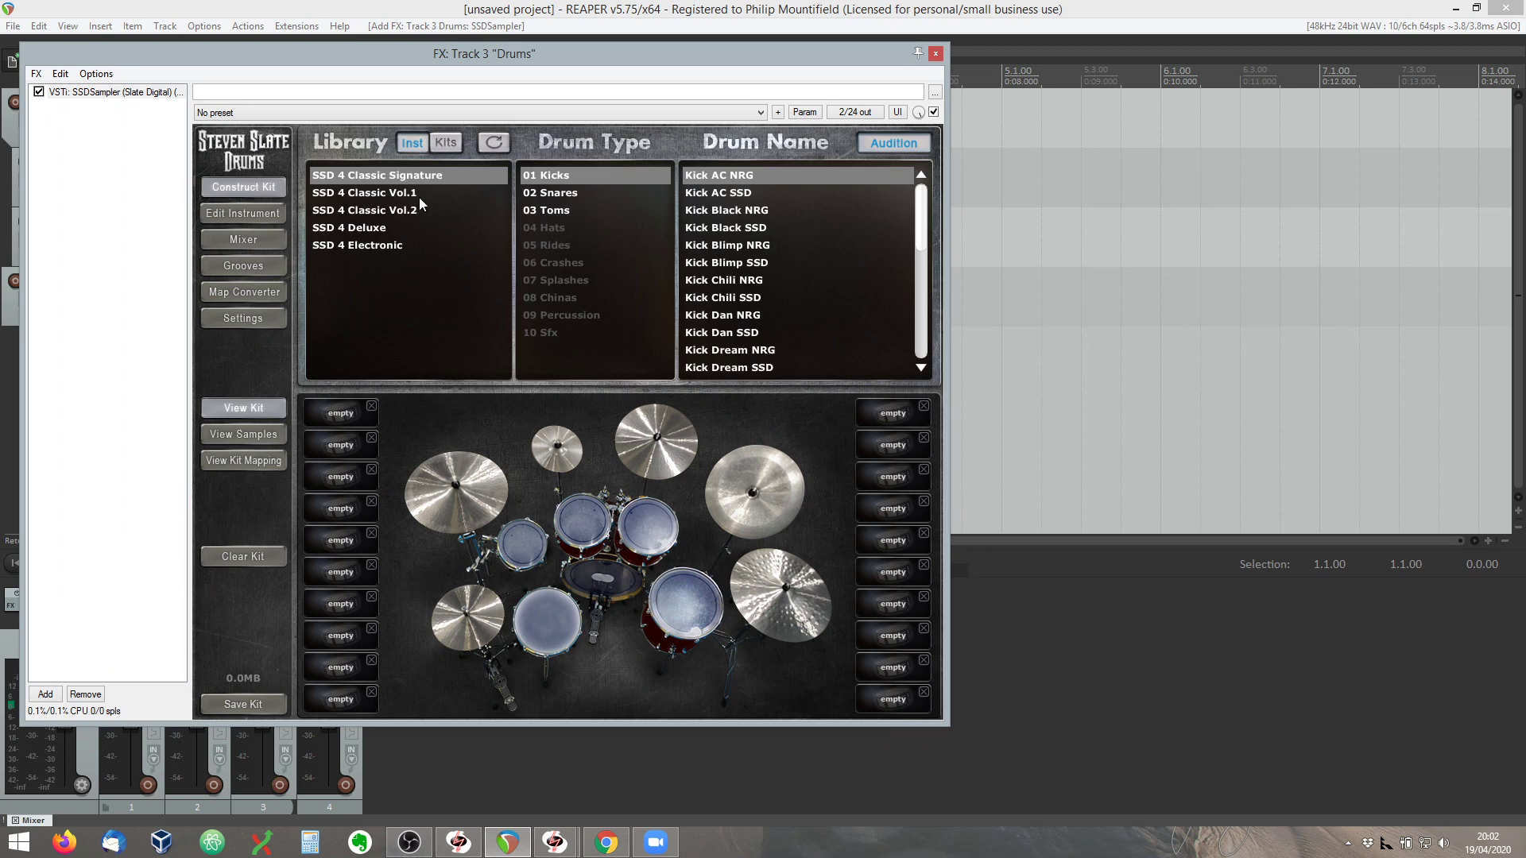
{"action": "left_click", "coordinate": [449, 145]}
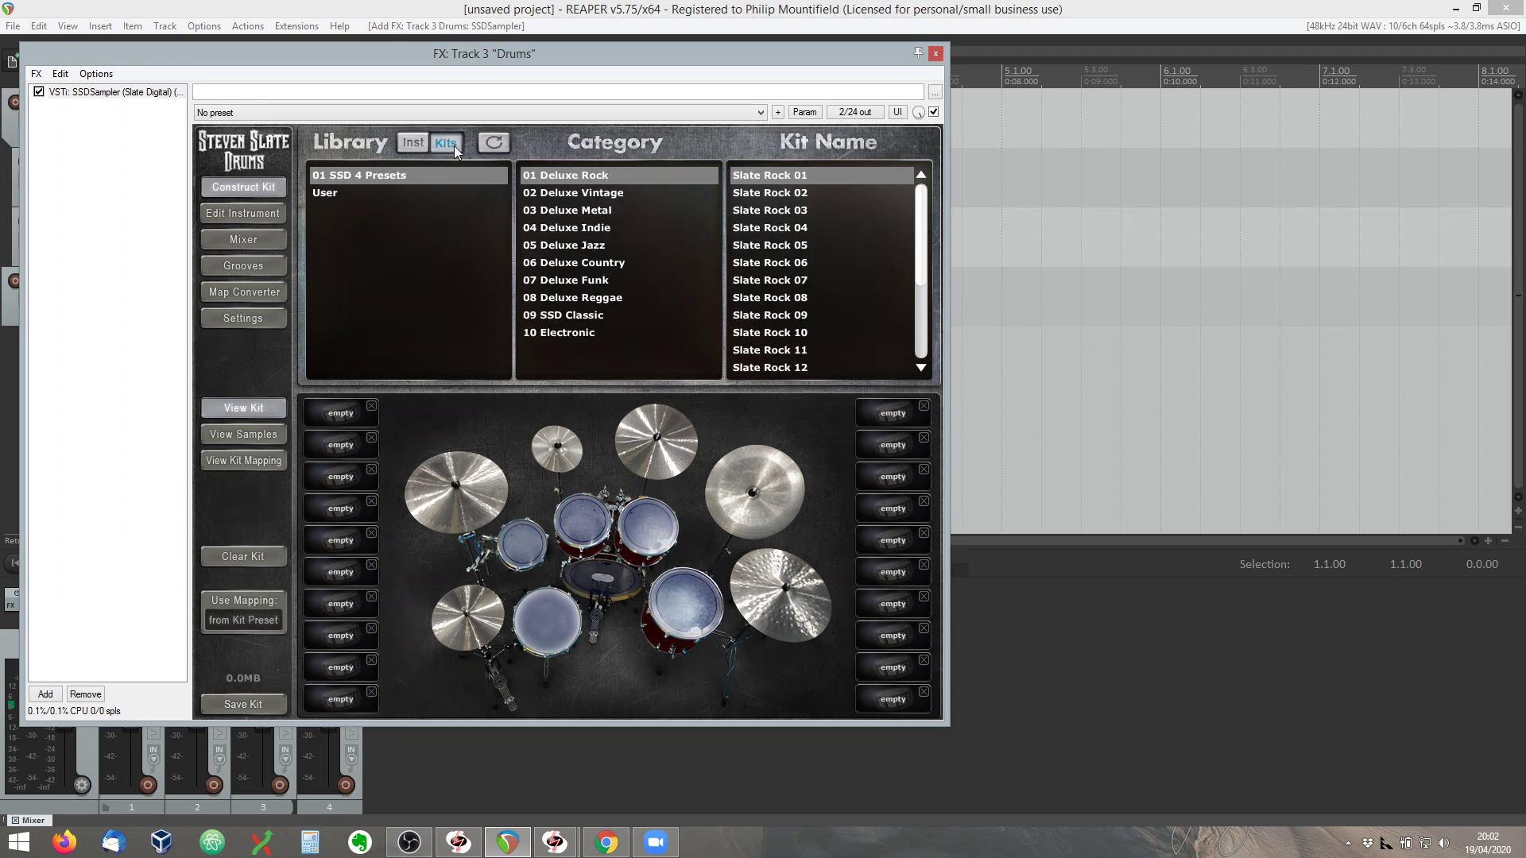
{"action": "left_click", "coordinate": [783, 174]}
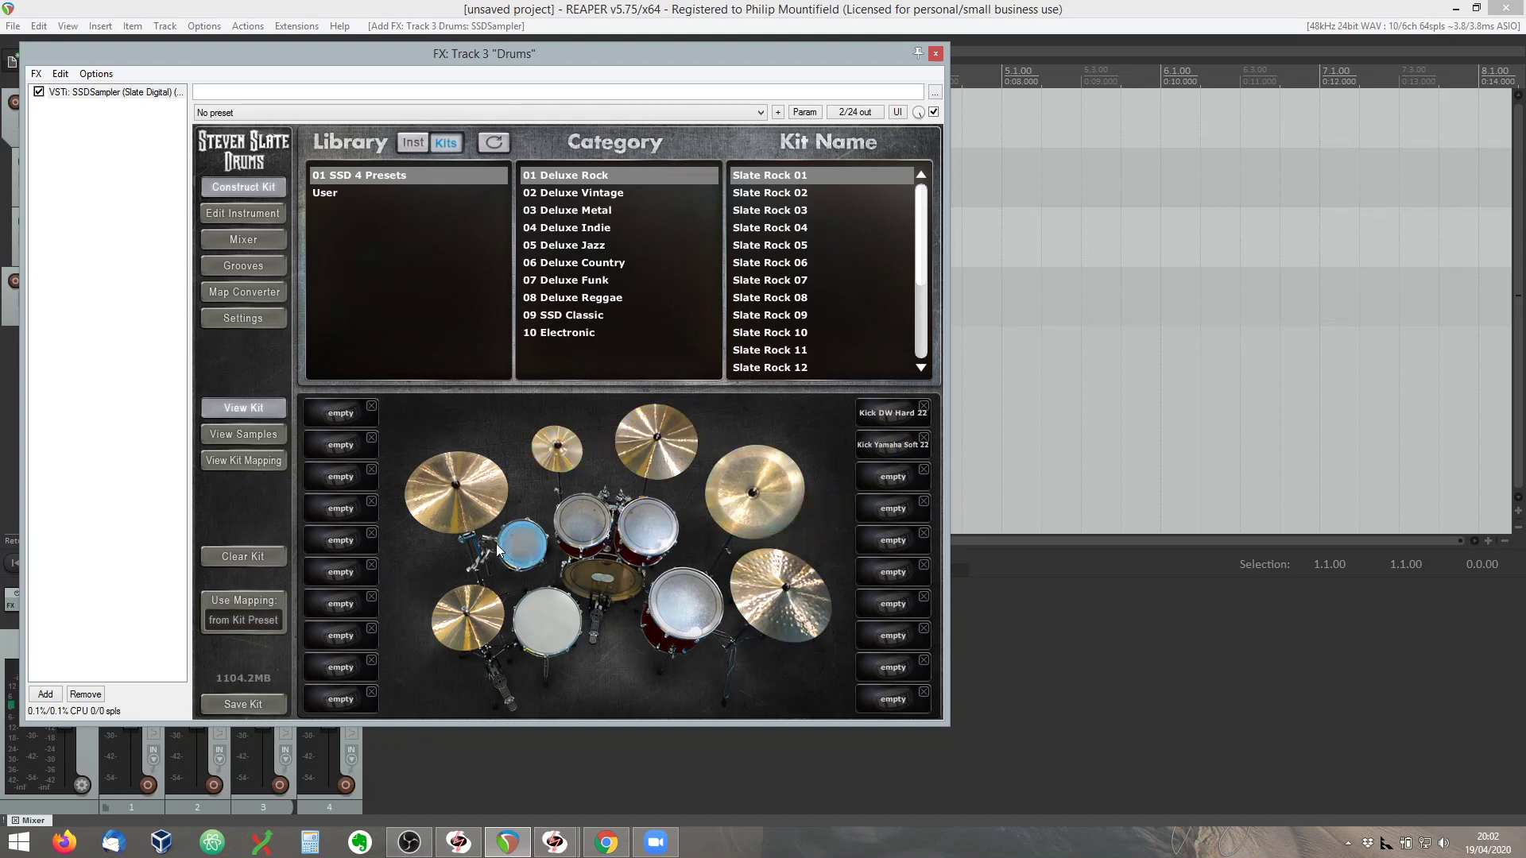
{"action": "left_click", "coordinate": [936, 54]}
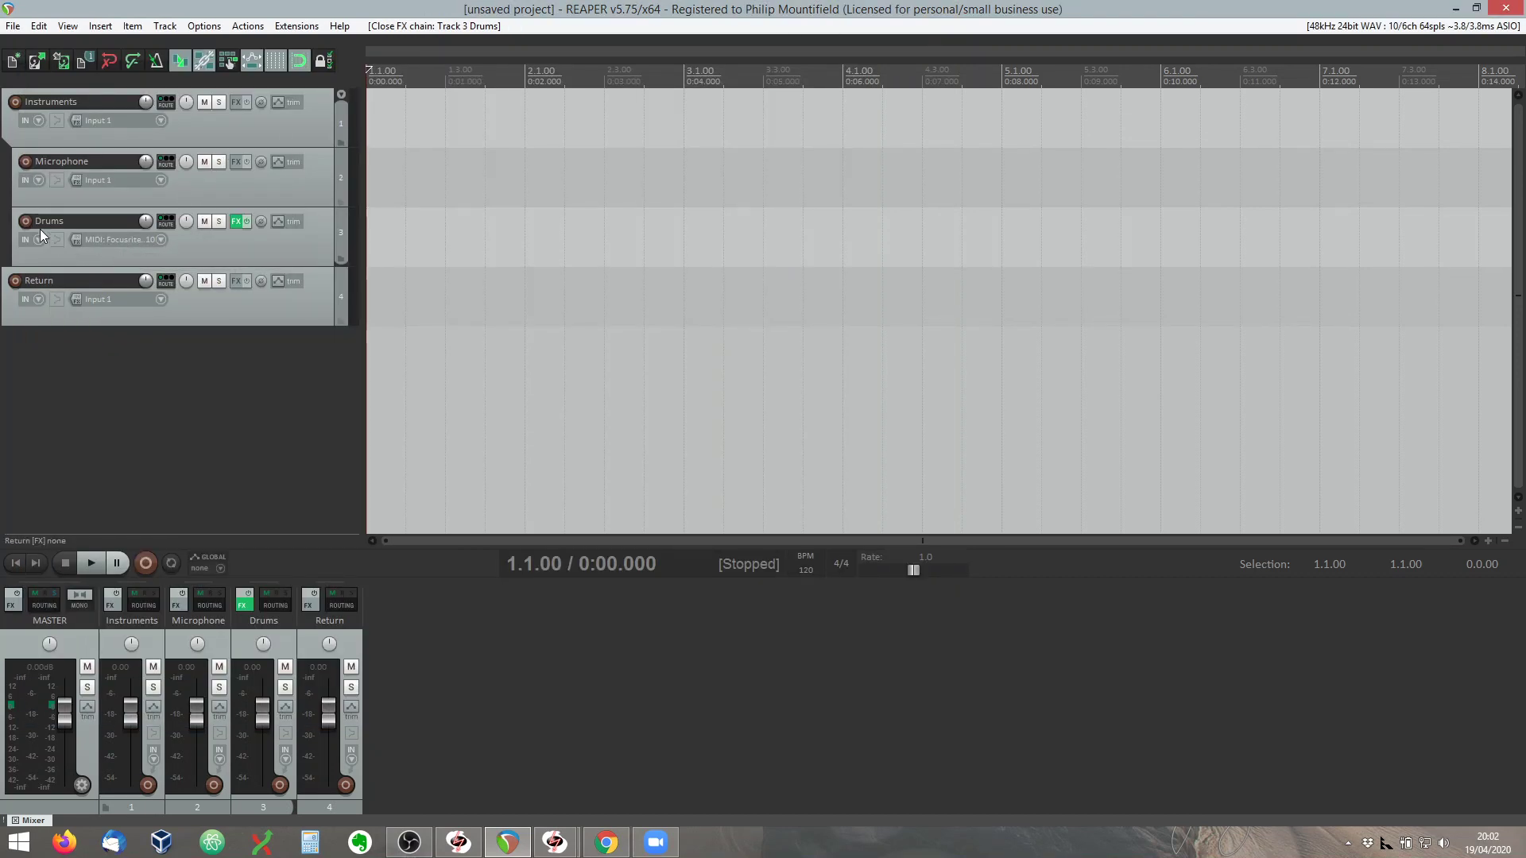
Step: Arm the Microphone and Drums tracks for recording and turn on record monitoring for both
{"action": "left_click", "coordinate": [24, 162]}
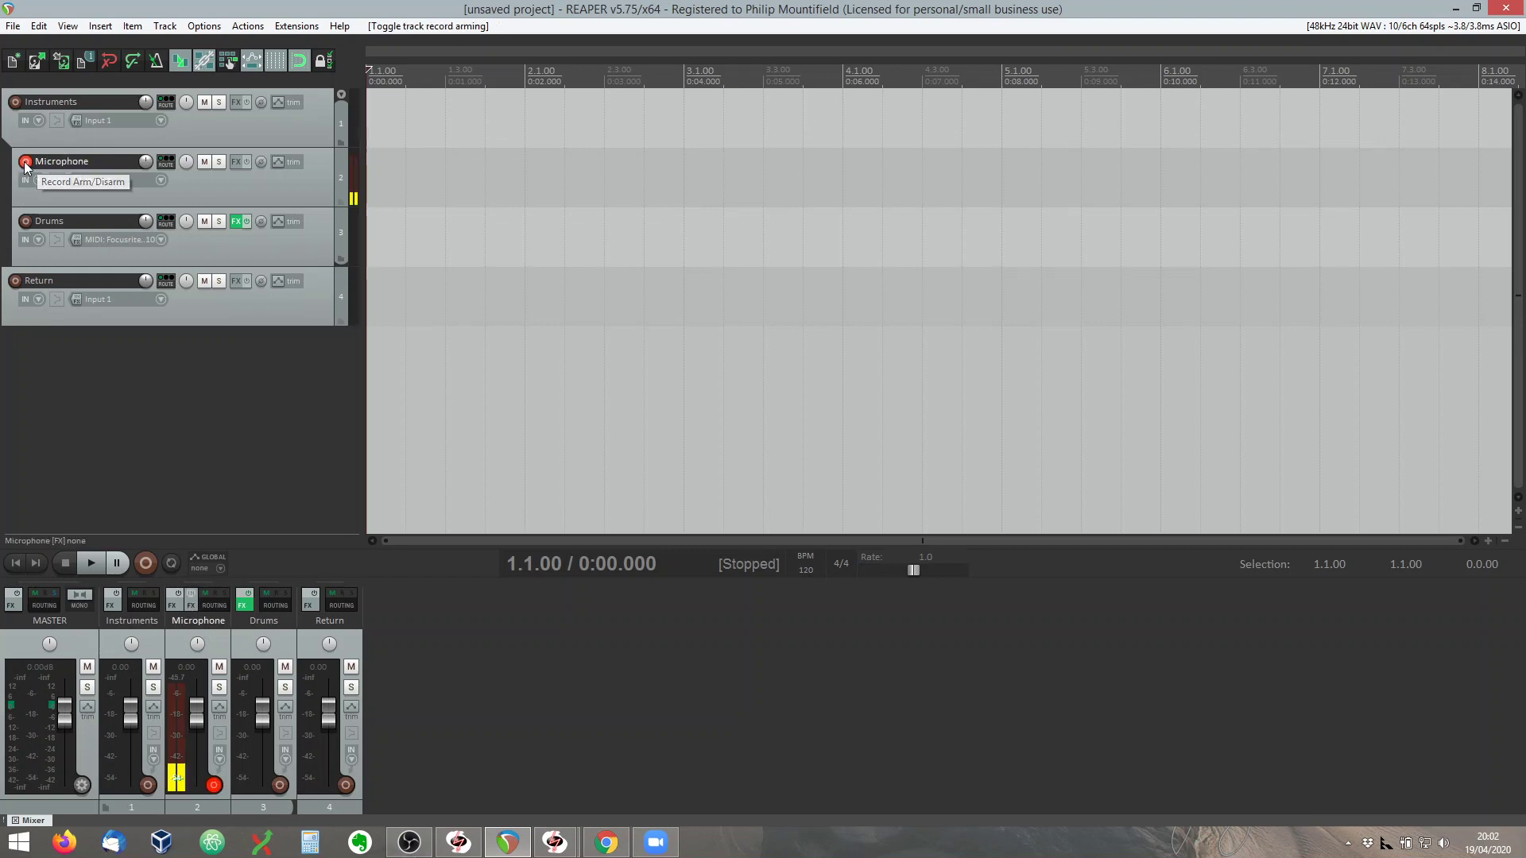
{"action": "left_click", "coordinate": [24, 229]}
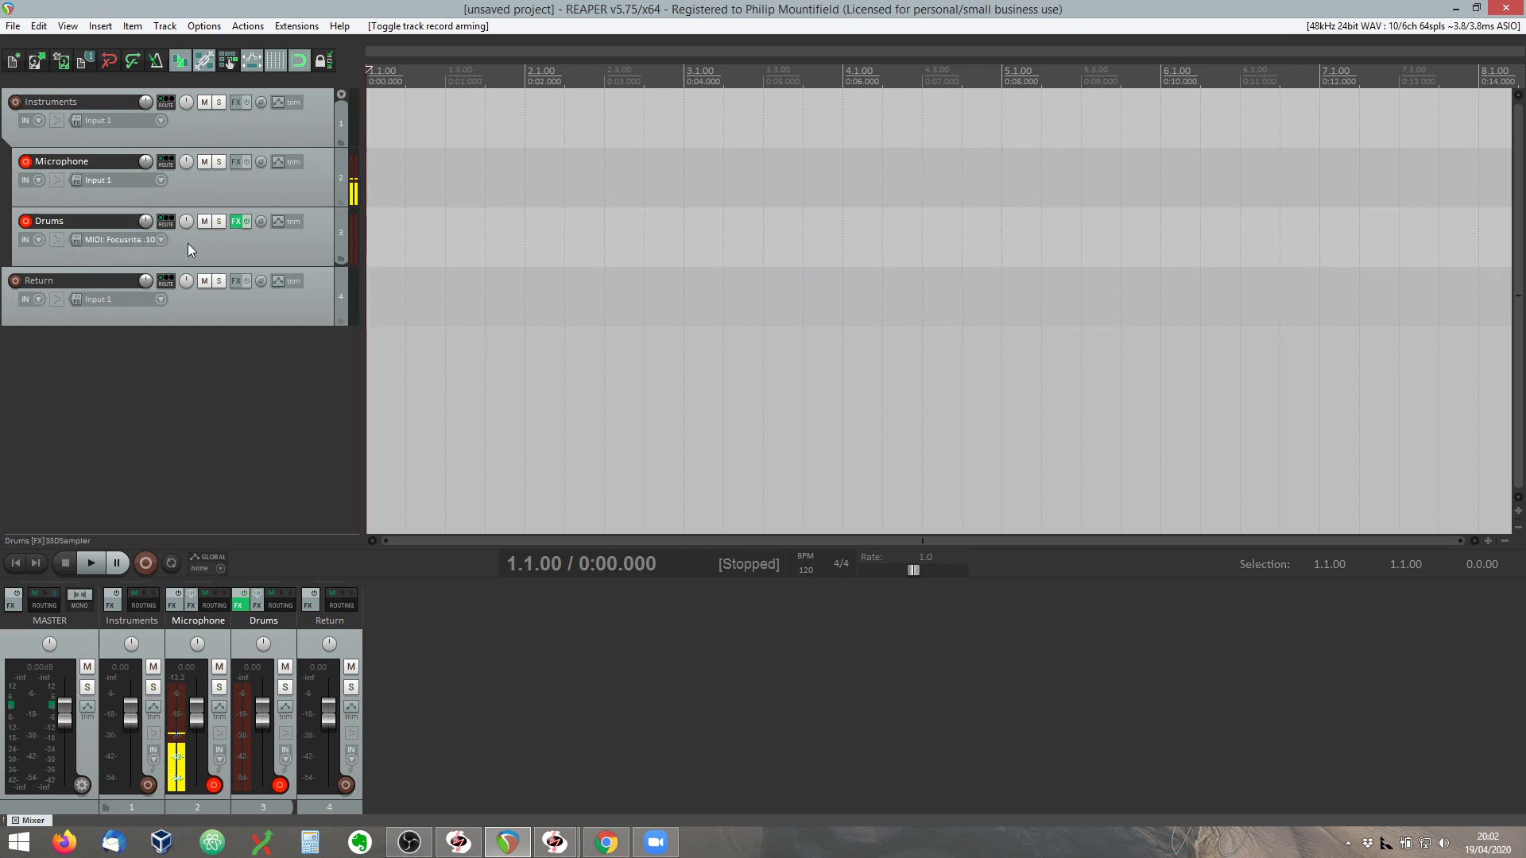
{"action": "left_click", "coordinate": [54, 180]}
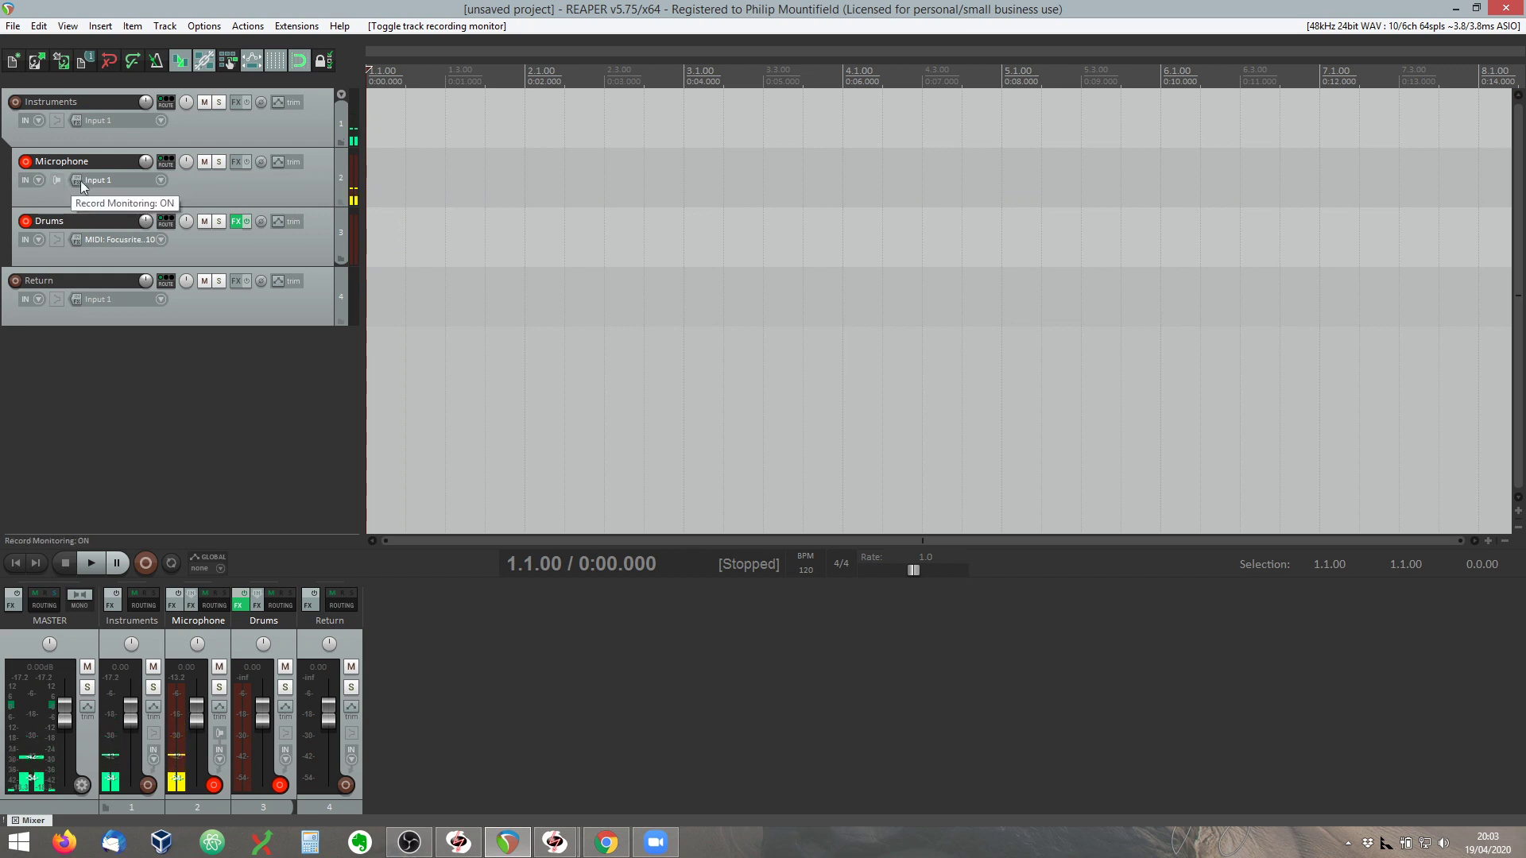
{"action": "left_click", "coordinate": [55, 242]}
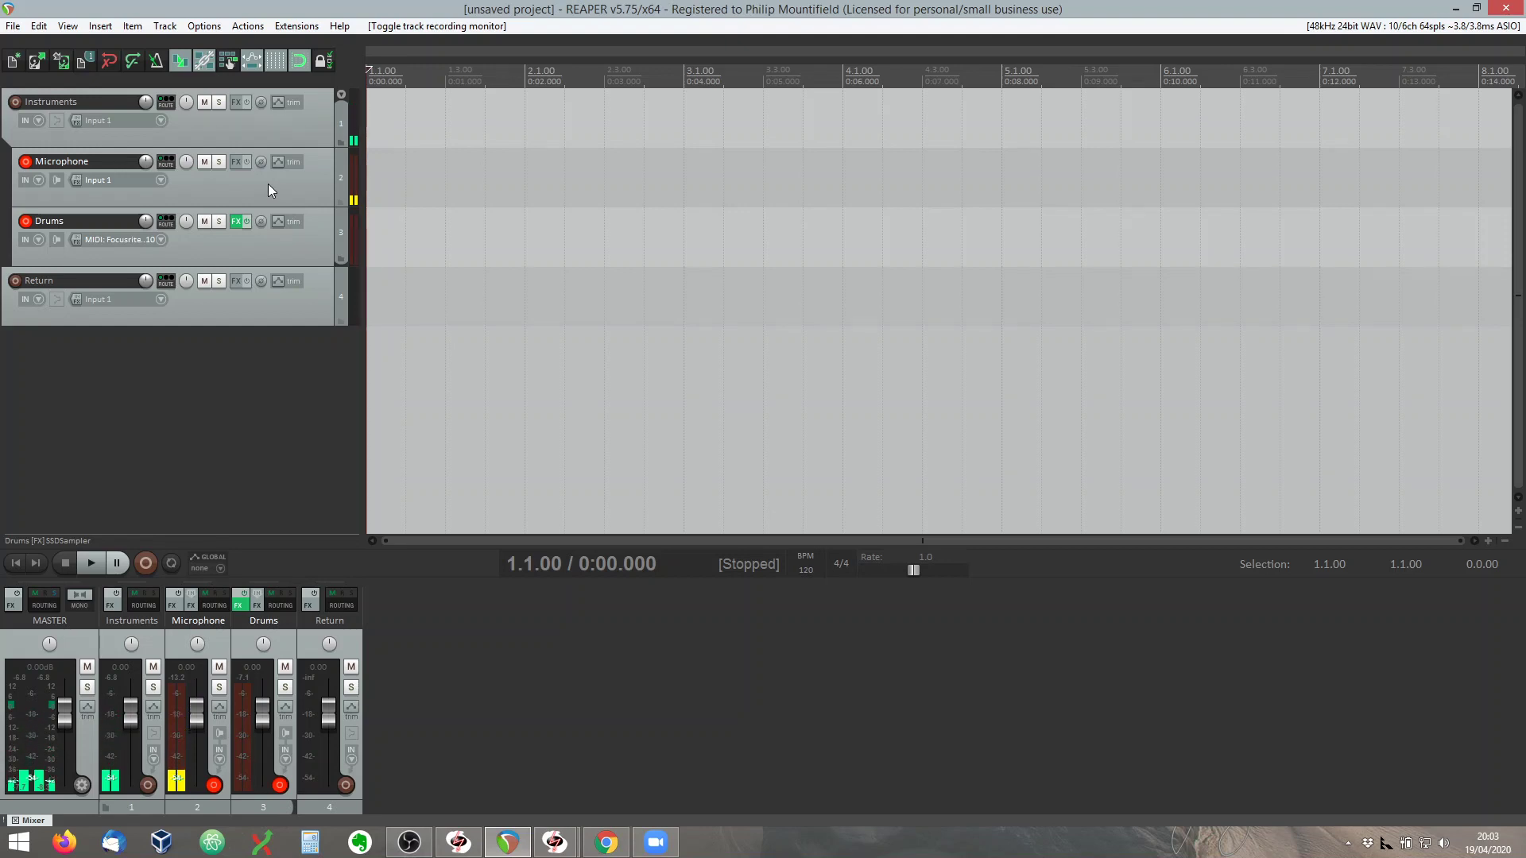
Step: Disable the Instruments folder's master send and route it to the hardware output ReaRoute 1 / ReaRoute 2
{"action": "left_click", "coordinate": [169, 106]}
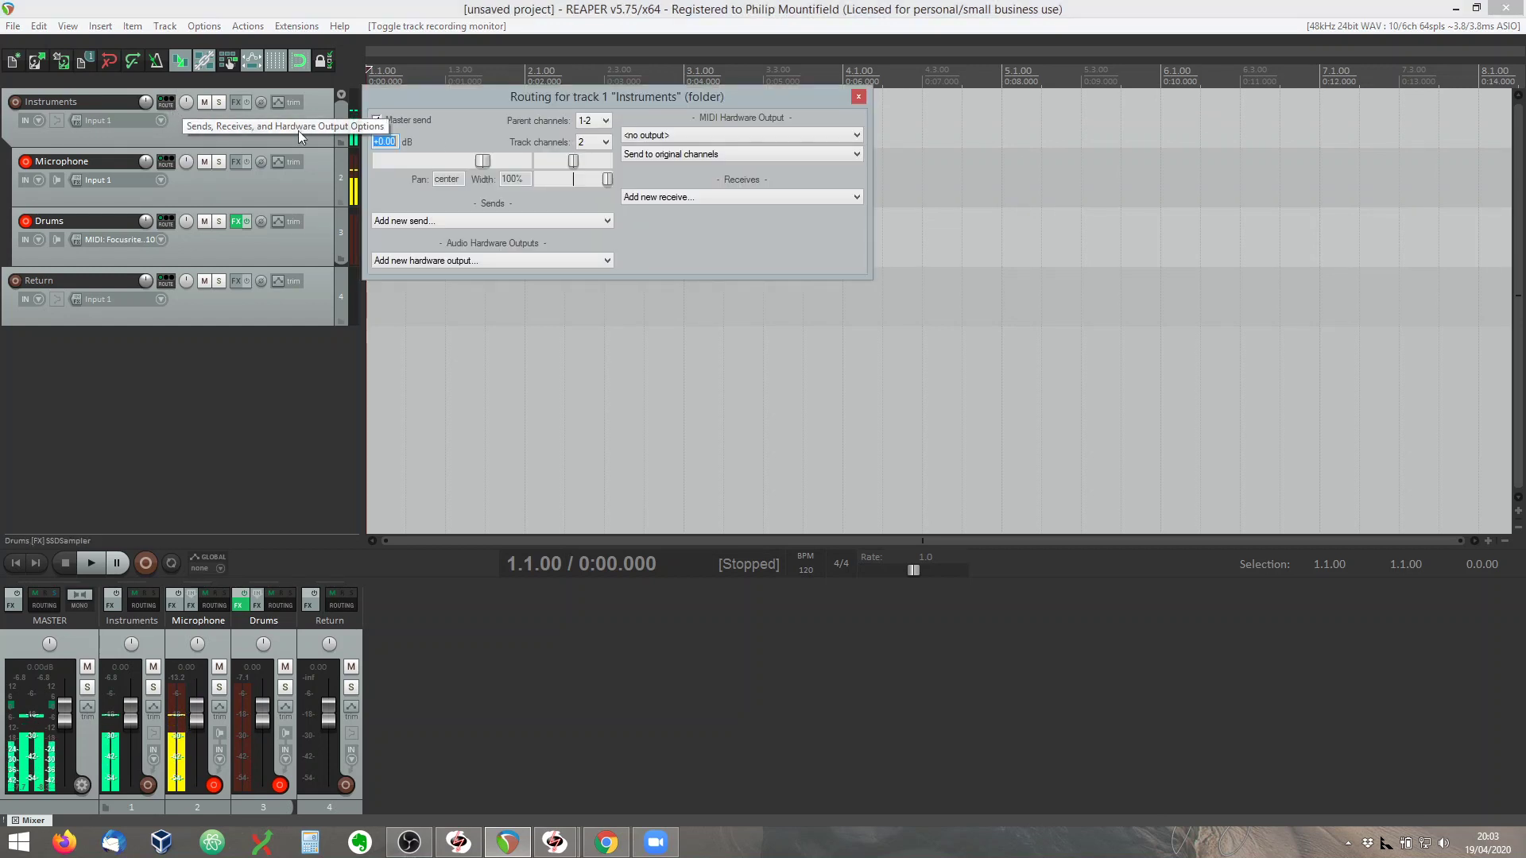
{"action": "left_click", "coordinate": [418, 119]}
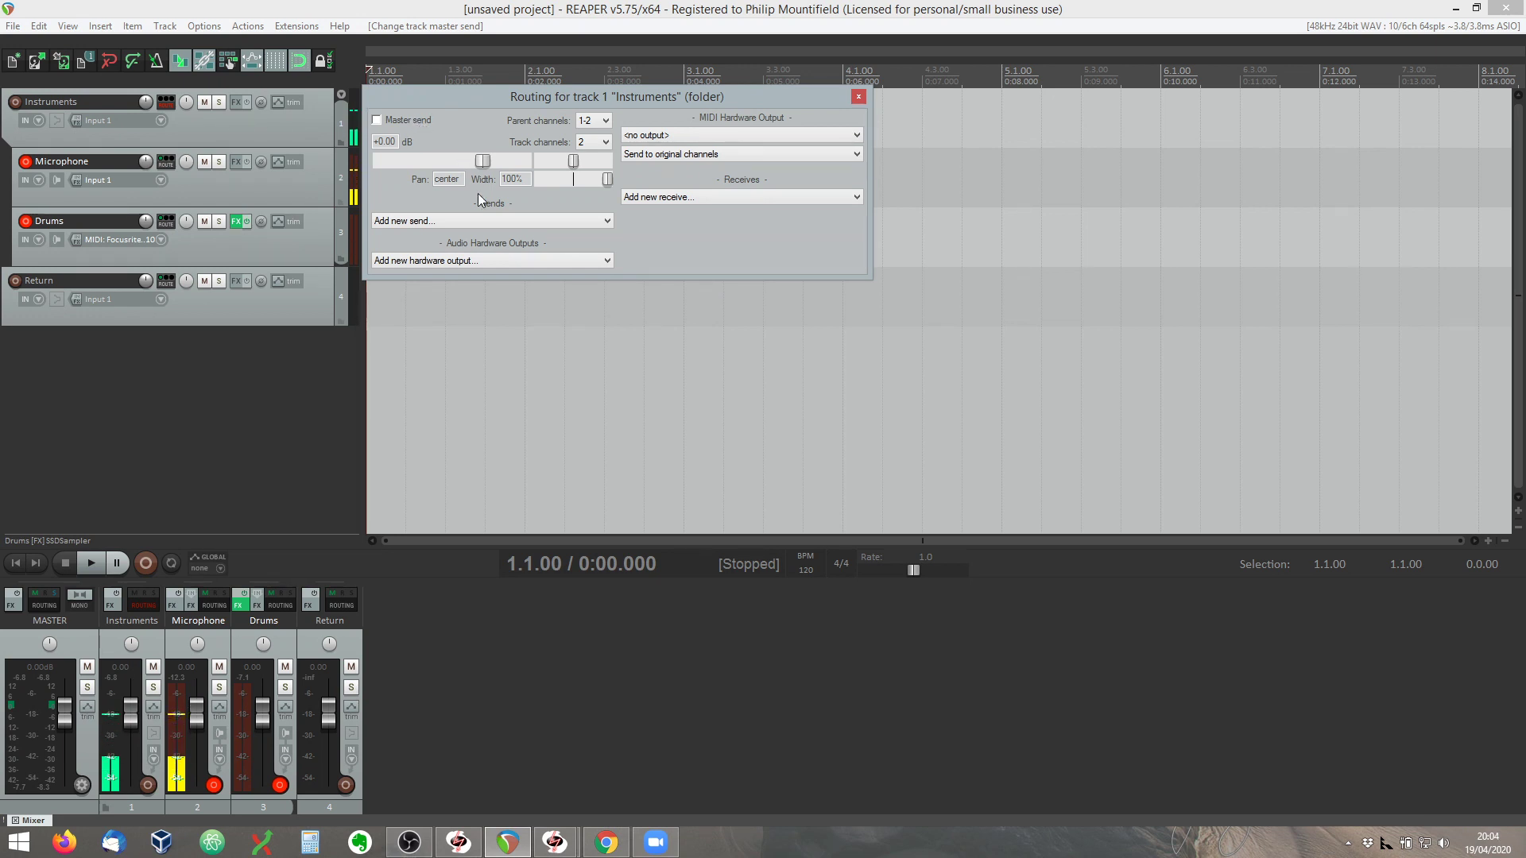
{"action": "left_click", "coordinate": [469, 262]}
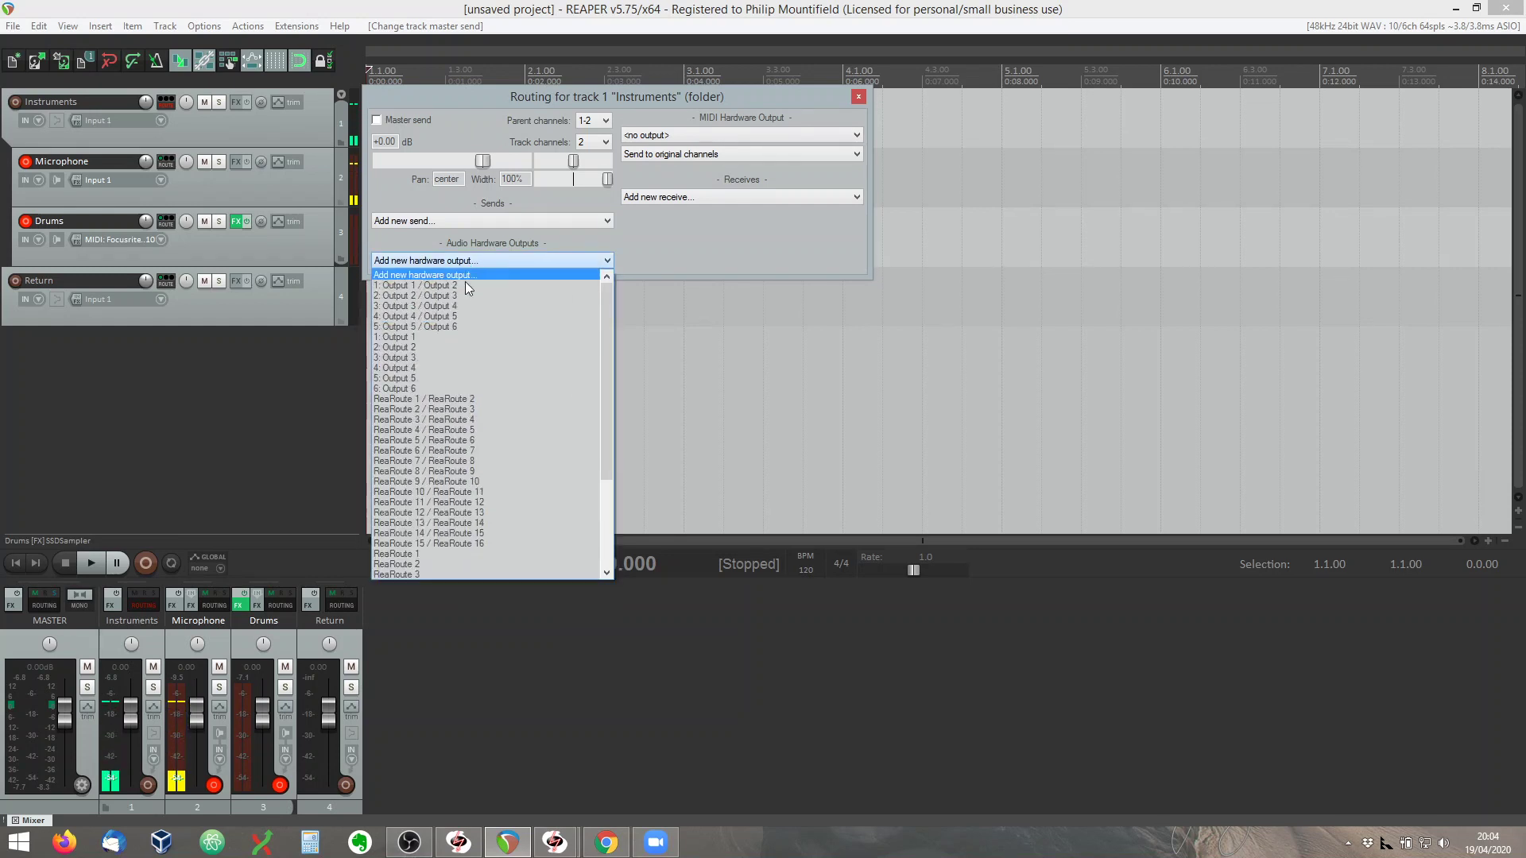
{"action": "left_click", "coordinate": [457, 399]}
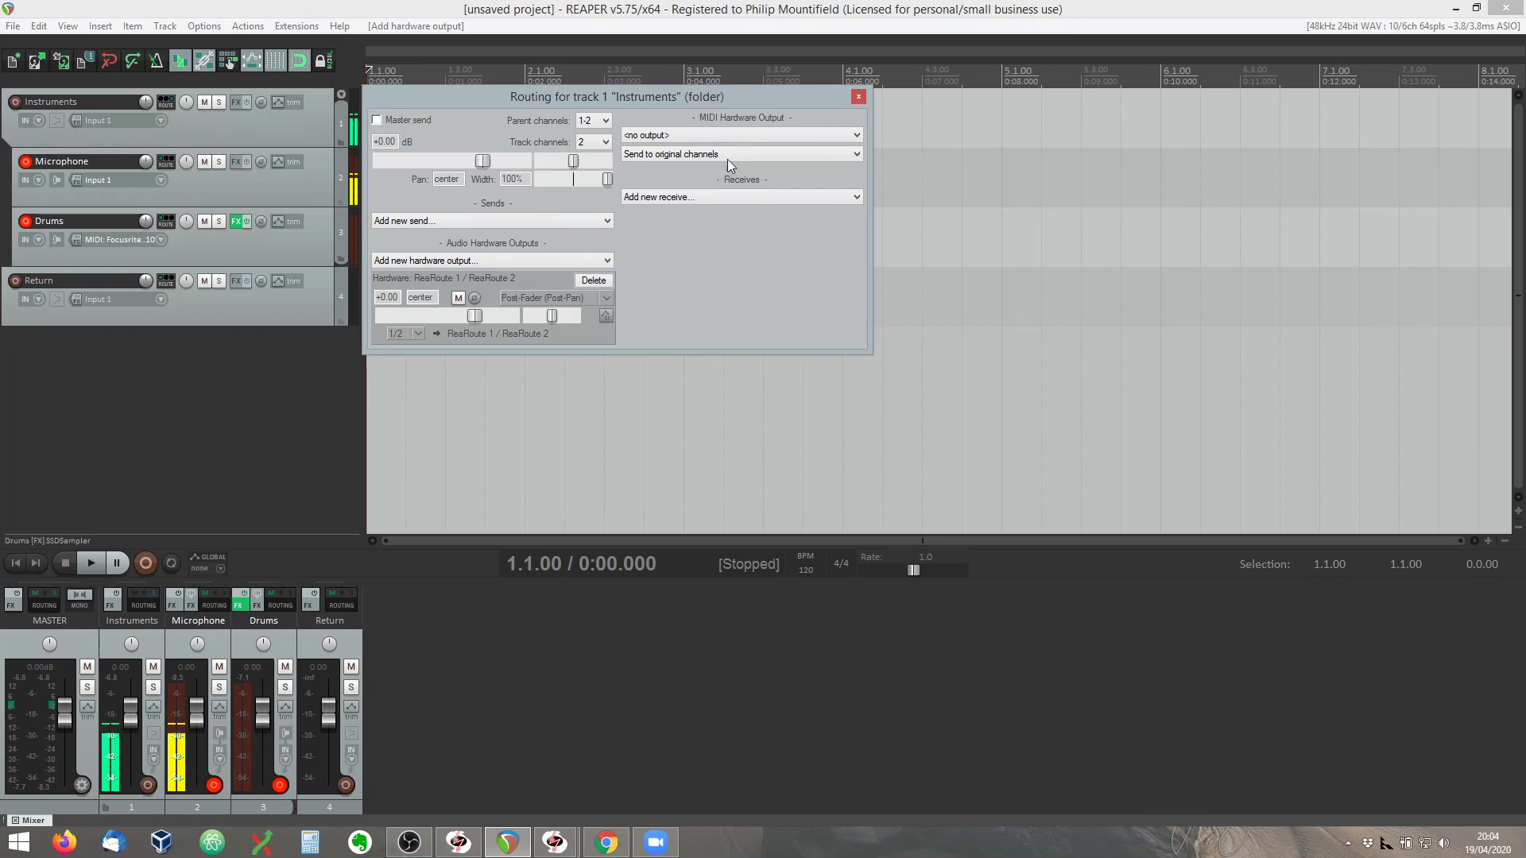
{"action": "left_click", "coordinate": [858, 98]}
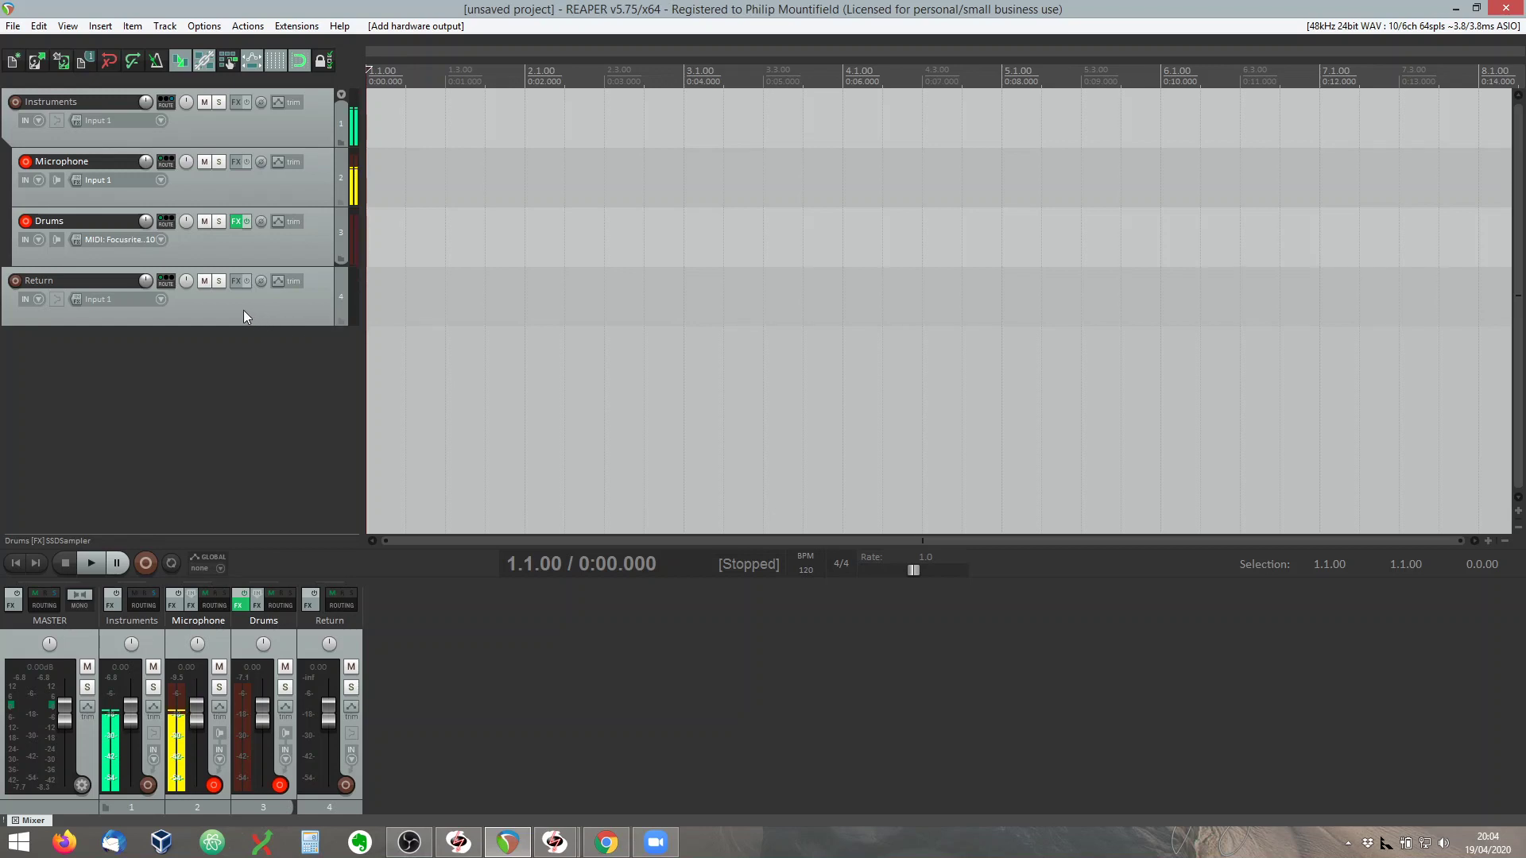
Step: Set the Return track's input to the stereo pair ReaRoute 1 / ReaRoute 2
{"action": "left_click", "coordinate": [164, 284]}
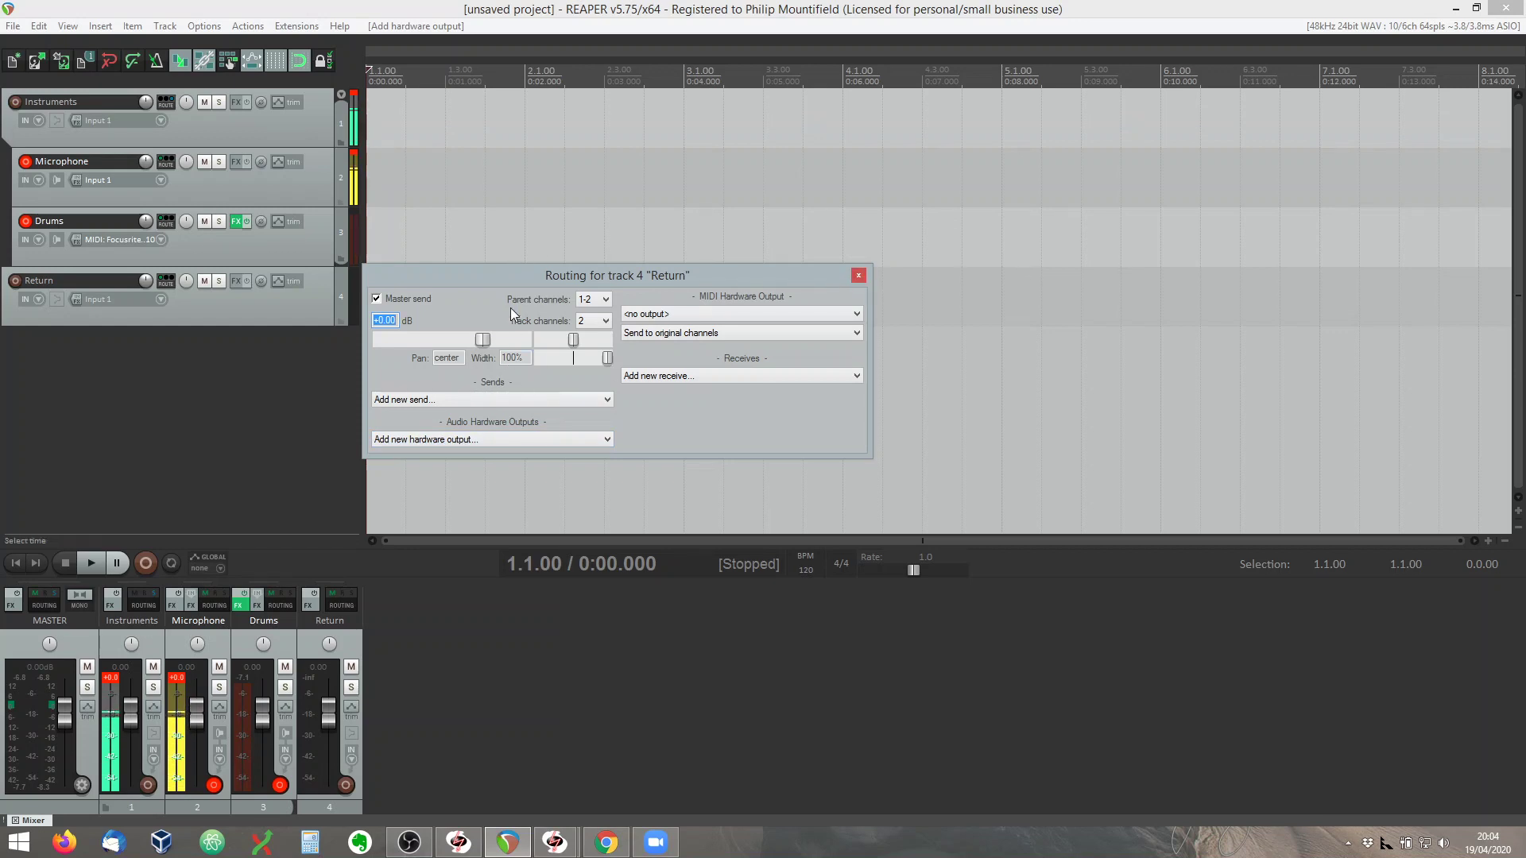
{"action": "left_click", "coordinate": [858, 276]}
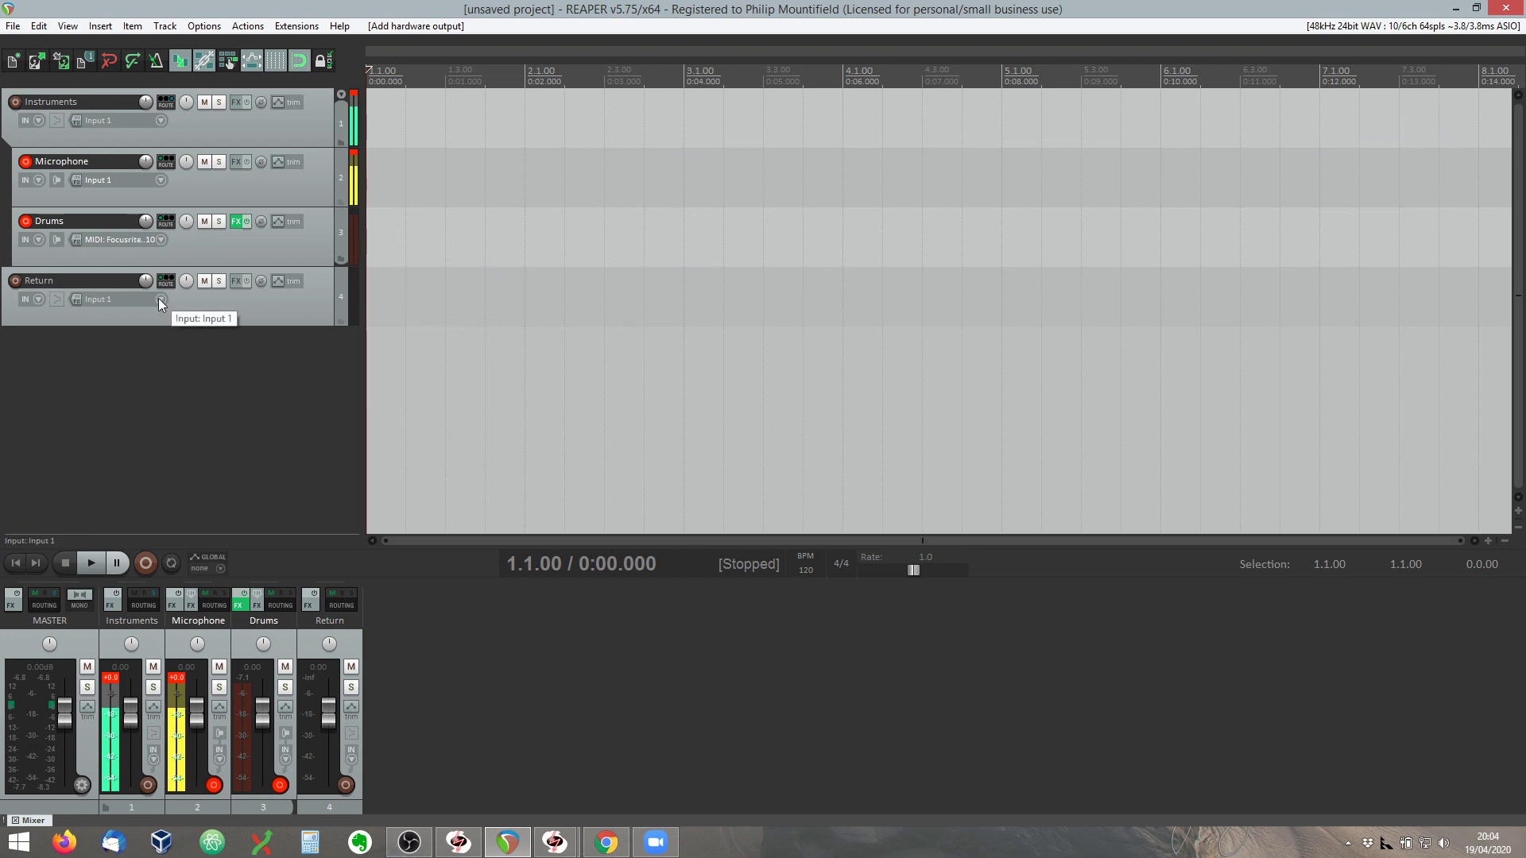
{"action": "left_click", "coordinate": [159, 298]}
{"action": "mouse_move", "coordinate": [192, 329]}
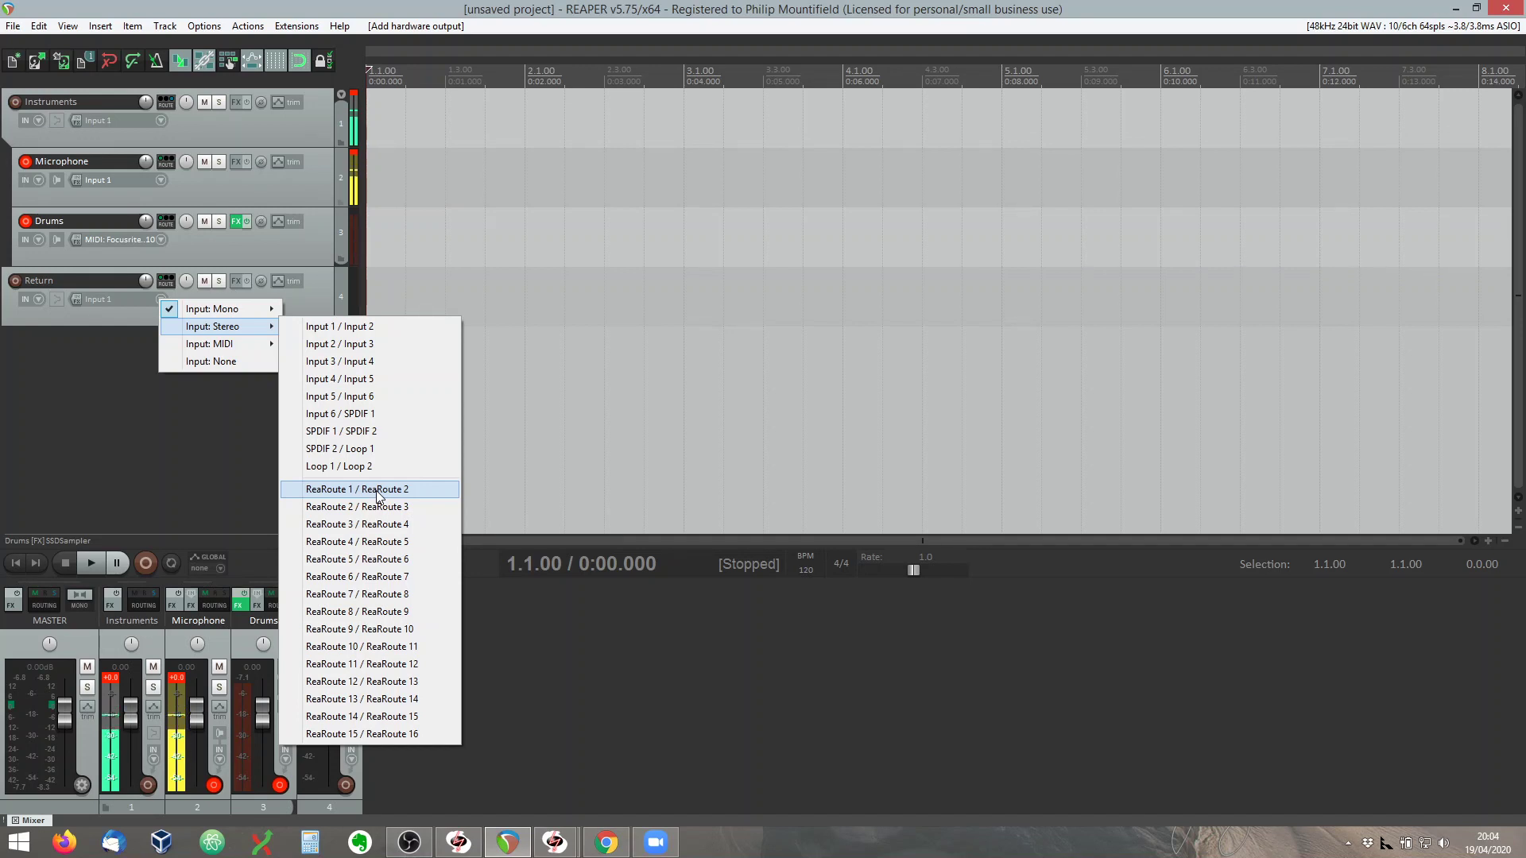
{"action": "left_click", "coordinate": [378, 491]}
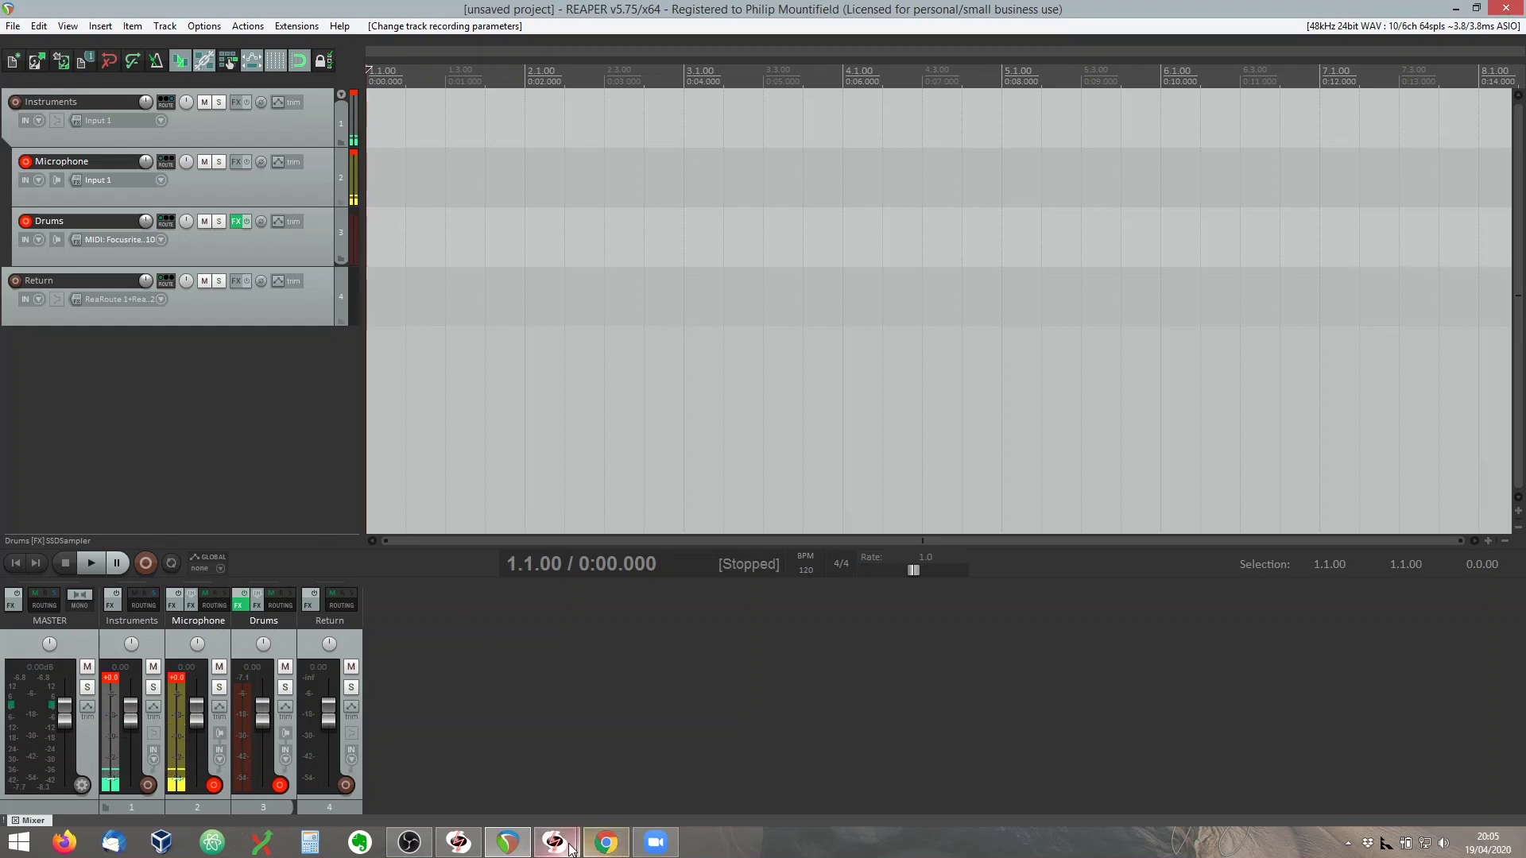
Step: Switch to the Jamulus client and change the sound device in its settings to ReaRoute ASIO (x64)
{"action": "mouse_move", "coordinate": [555, 843]}
{"action": "left_click", "coordinate": [487, 756]}
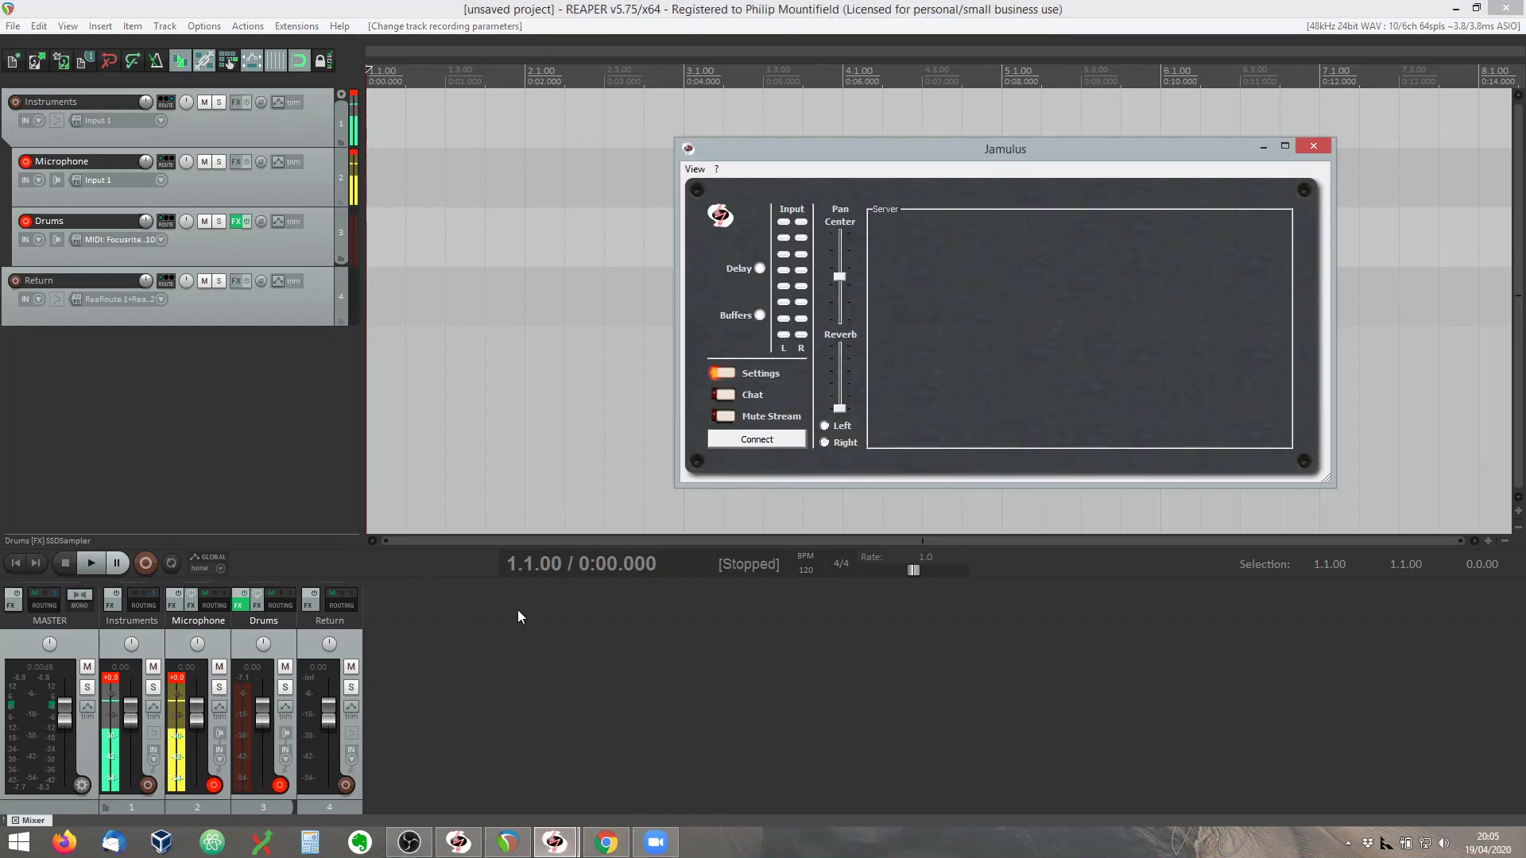
{"action": "left_click", "coordinate": [729, 371]}
{"action": "left_click", "coordinate": [736, 124]}
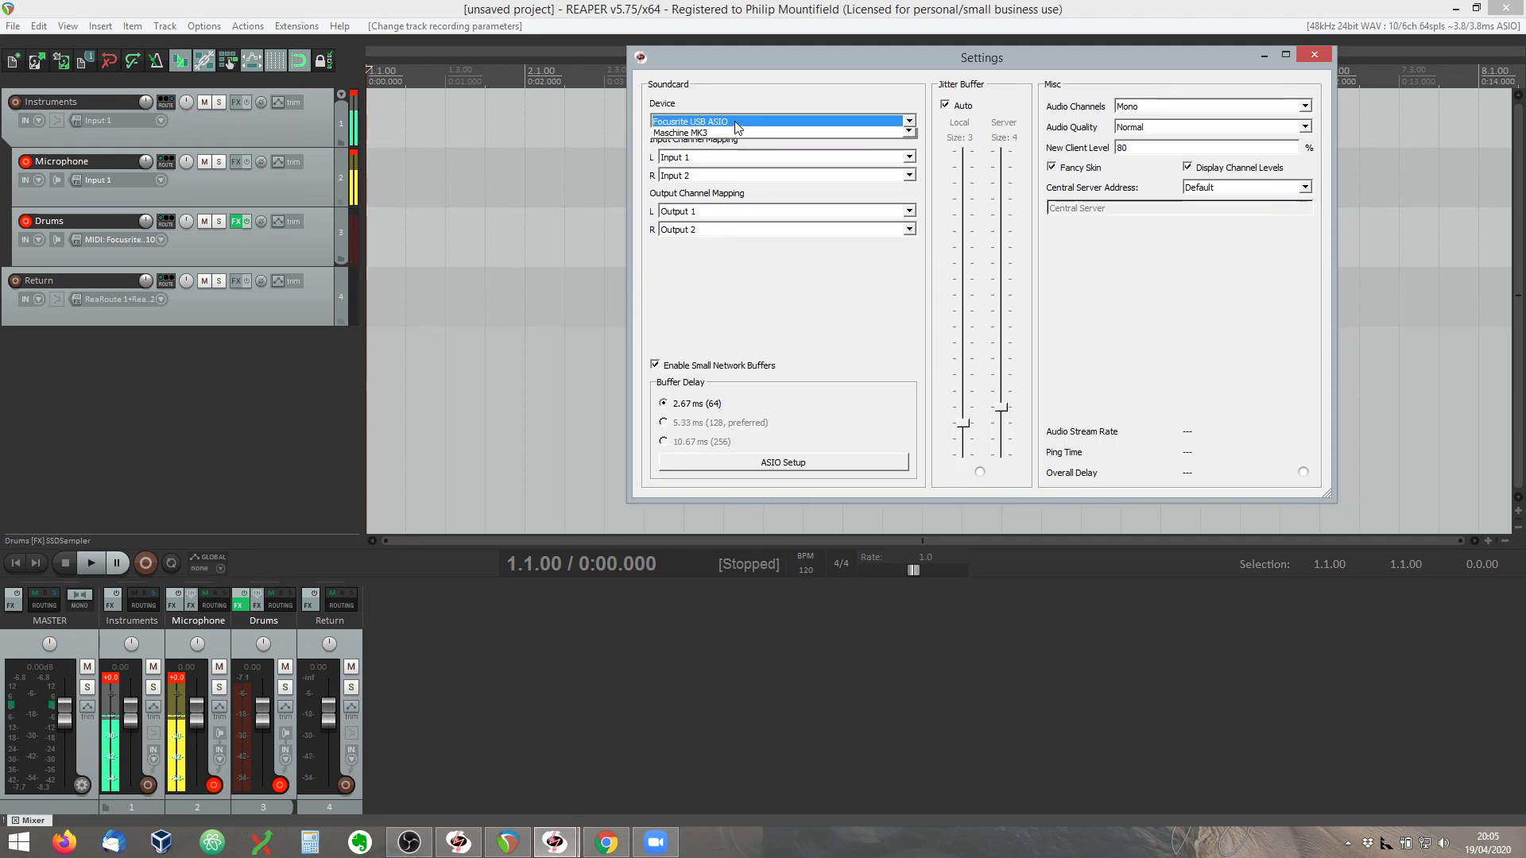
{"action": "scroll", "coordinate": [748, 163], "scroll_direction": "down", "scroll_amount": 2}
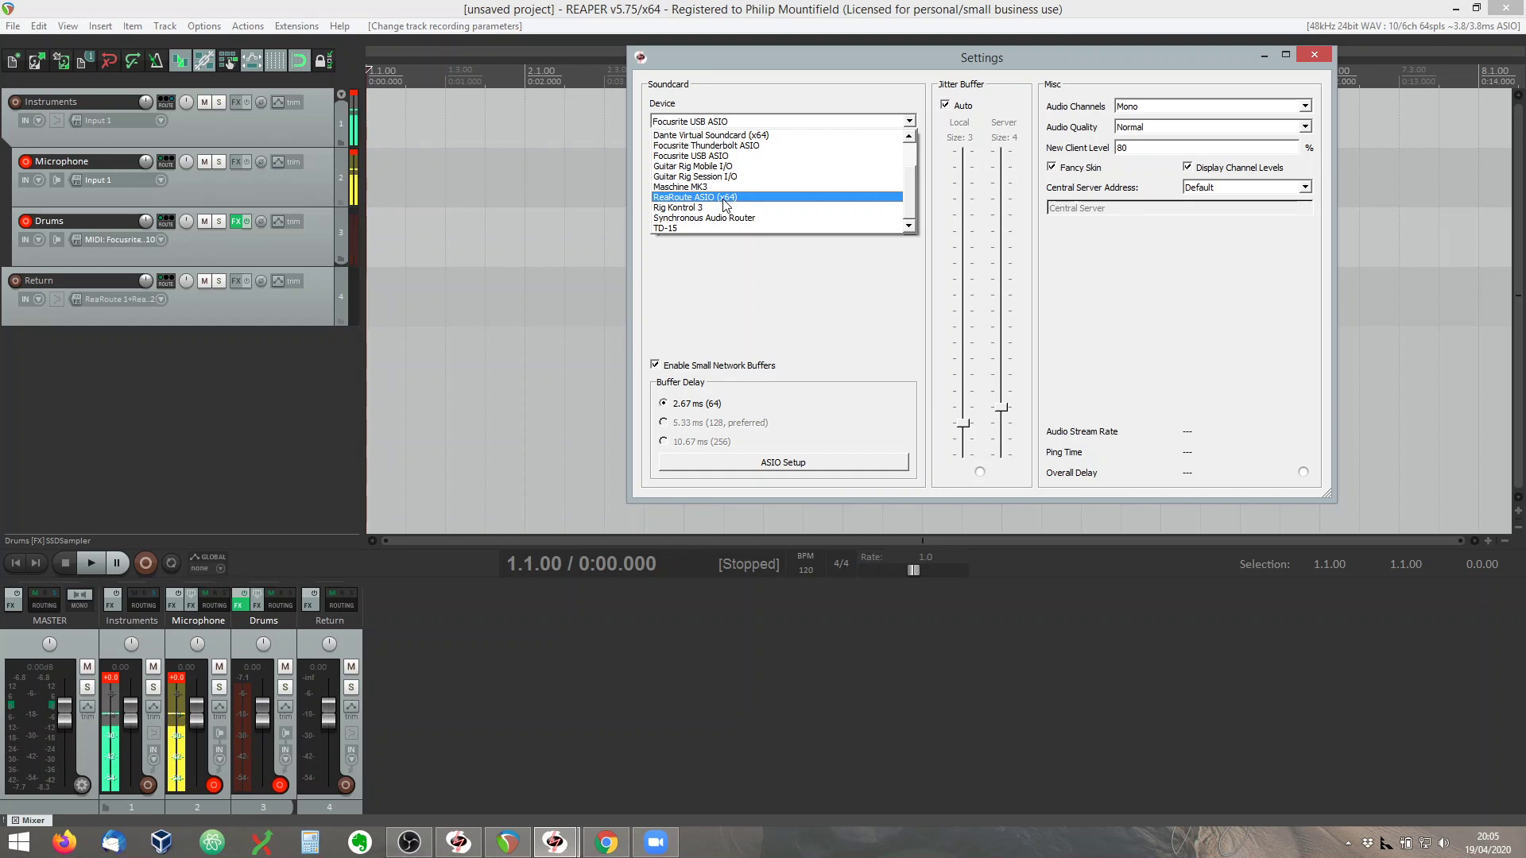
{"action": "left_click", "coordinate": [723, 200]}
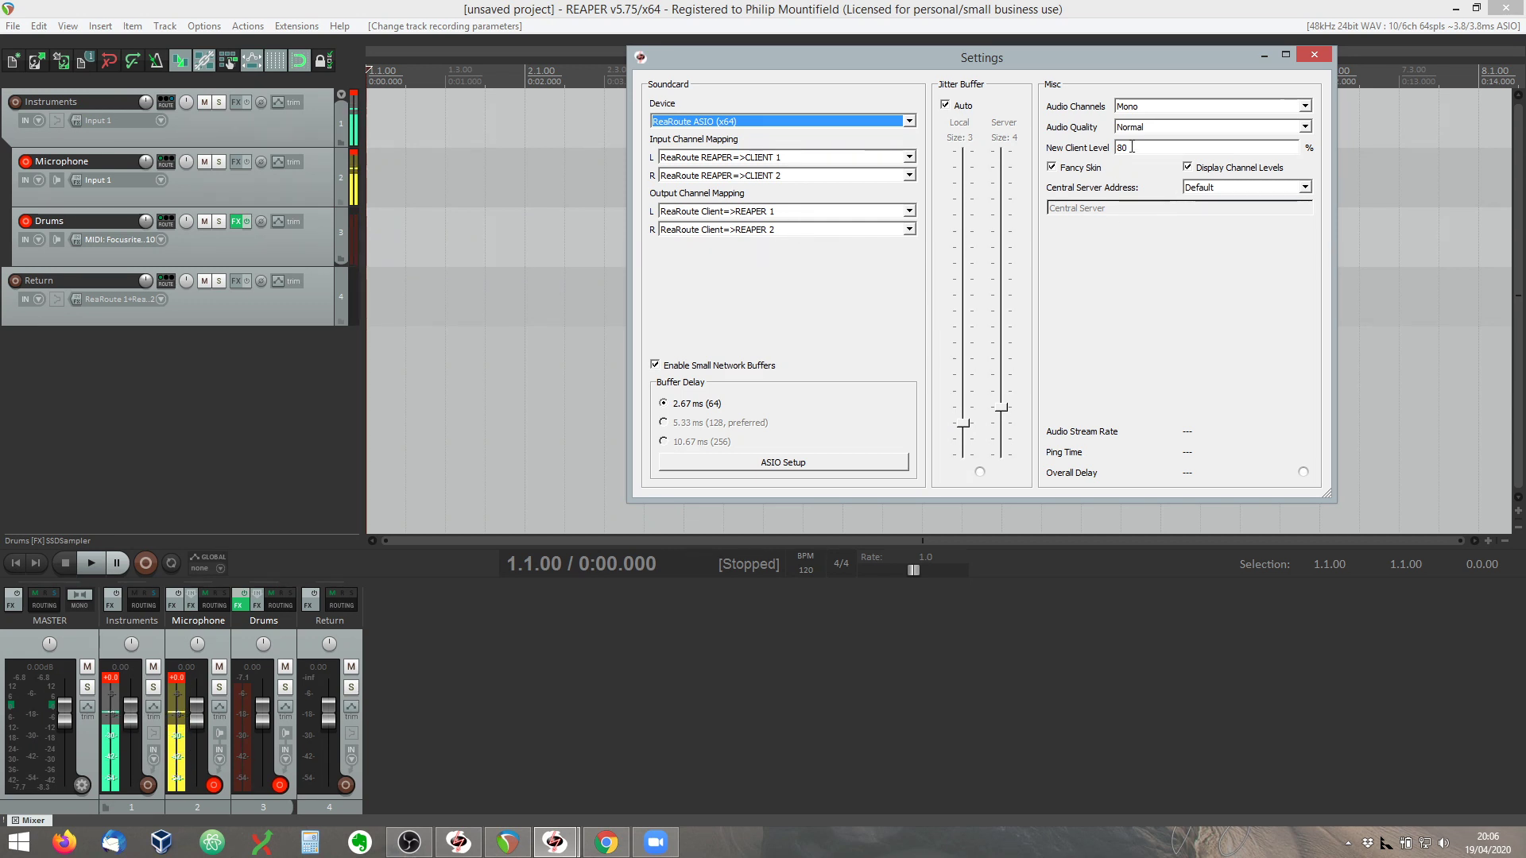
Step: Set the Jamulus audio channels to Stereo and the audio quality to High, and close the settings
{"action": "left_click", "coordinate": [1143, 107]}
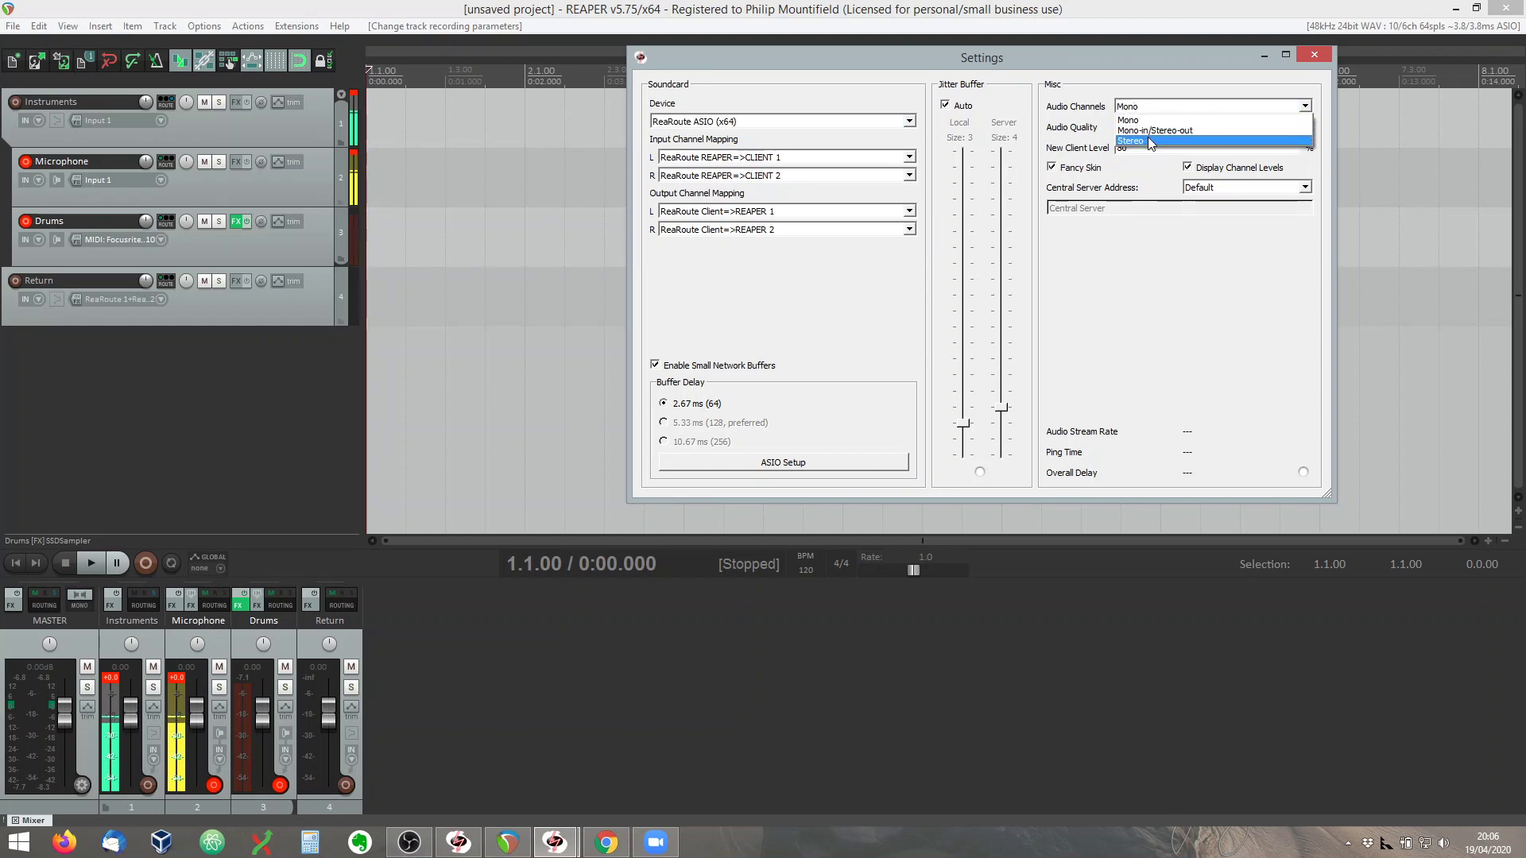
{"action": "left_click", "coordinate": [1149, 141]}
{"action": "left_click", "coordinate": [1149, 127]}
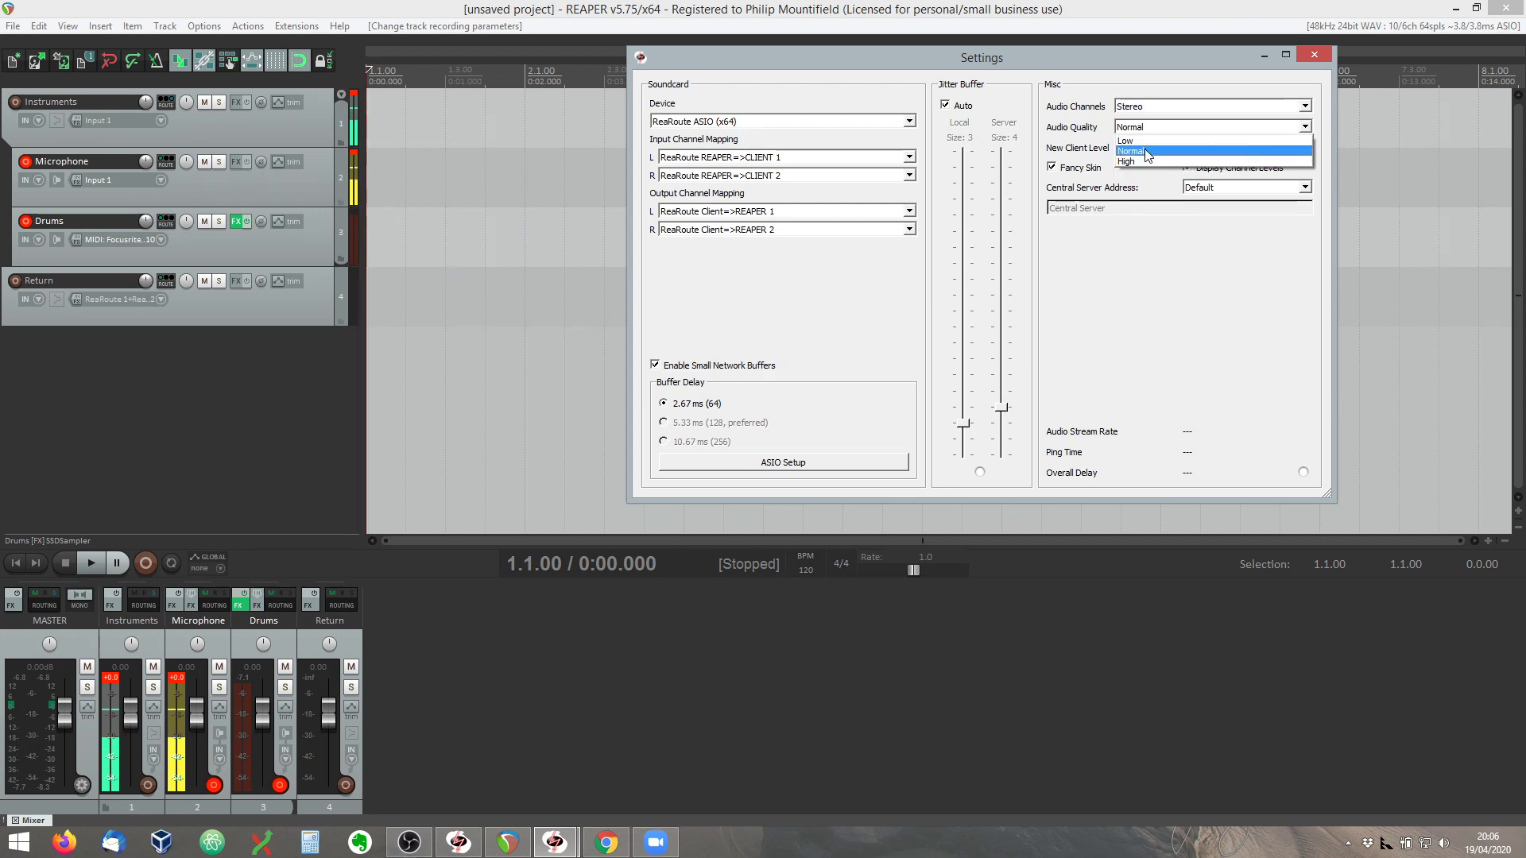
{"action": "left_click", "coordinate": [1146, 159]}
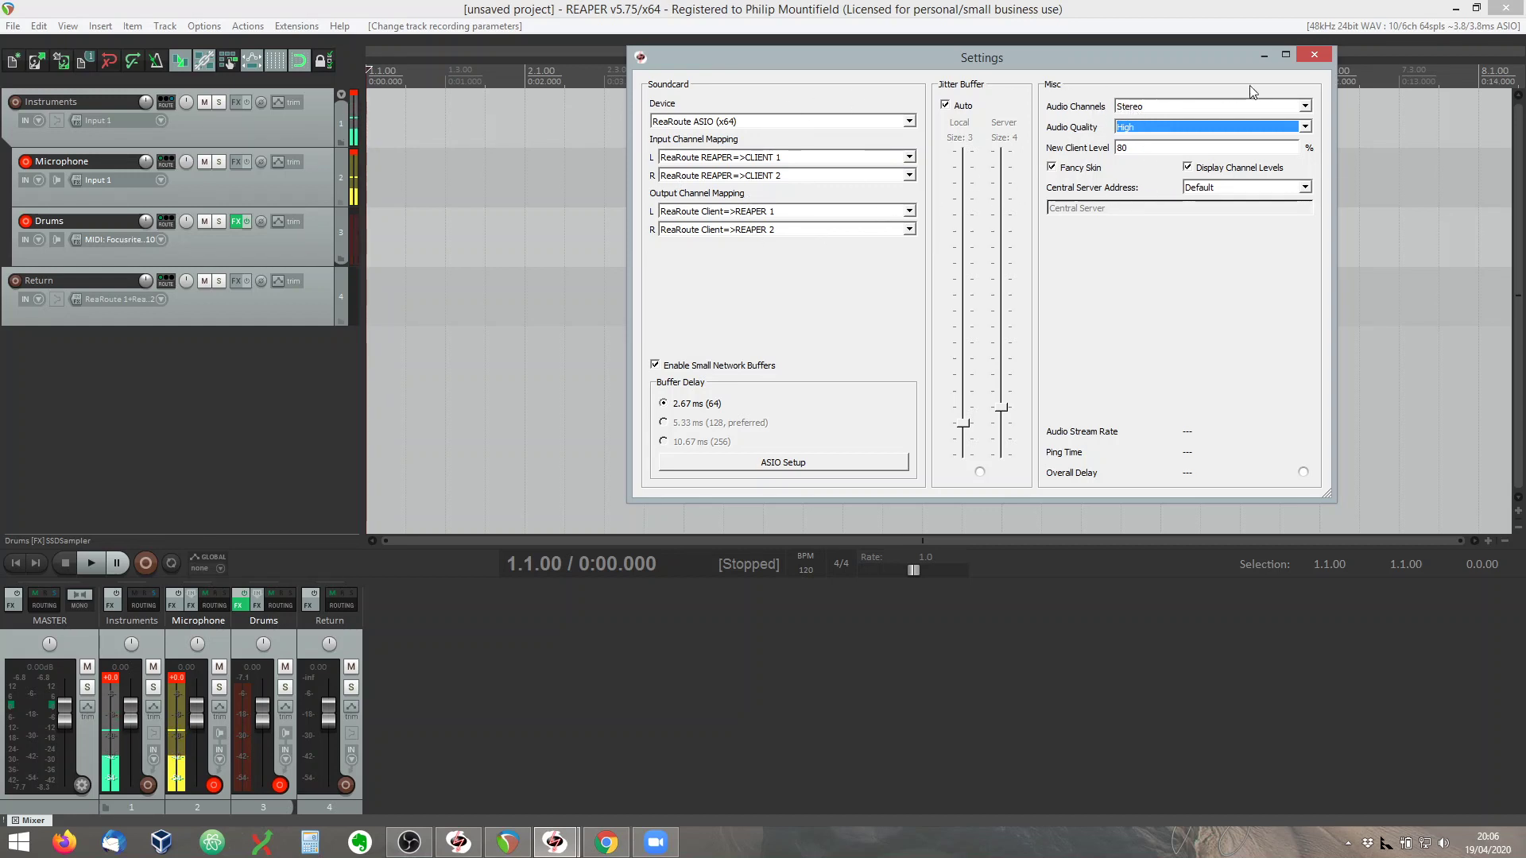
{"action": "left_click", "coordinate": [1313, 55]}
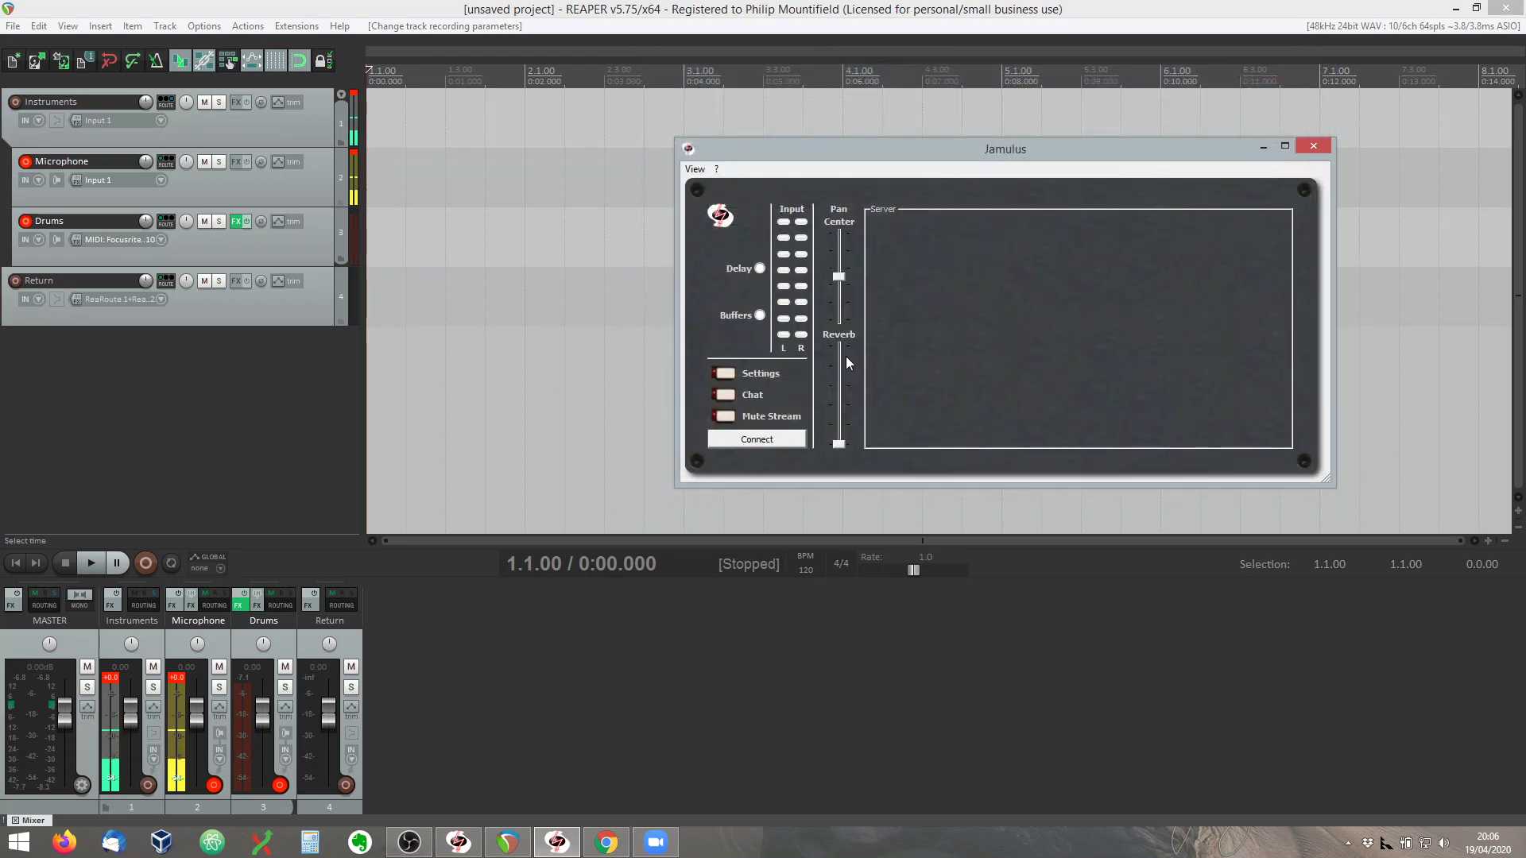
Step: Connect the Jamulus client to the server 127.0.0.1, and arm REAPER's Return track with record monitoring on
{"action": "left_click", "coordinate": [756, 440]}
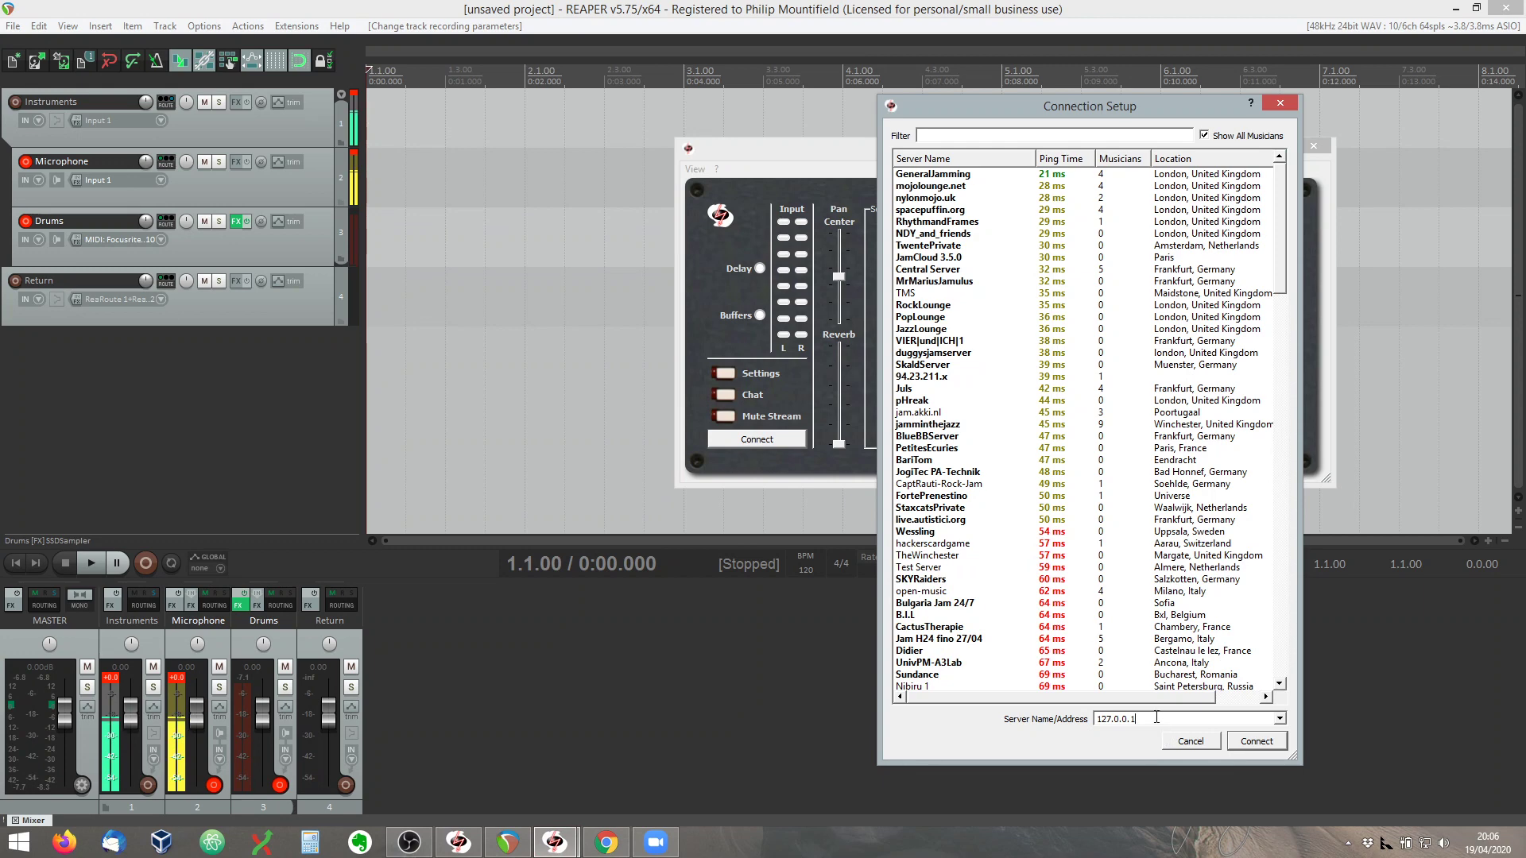
{"action": "left_click", "coordinate": [1257, 742]}
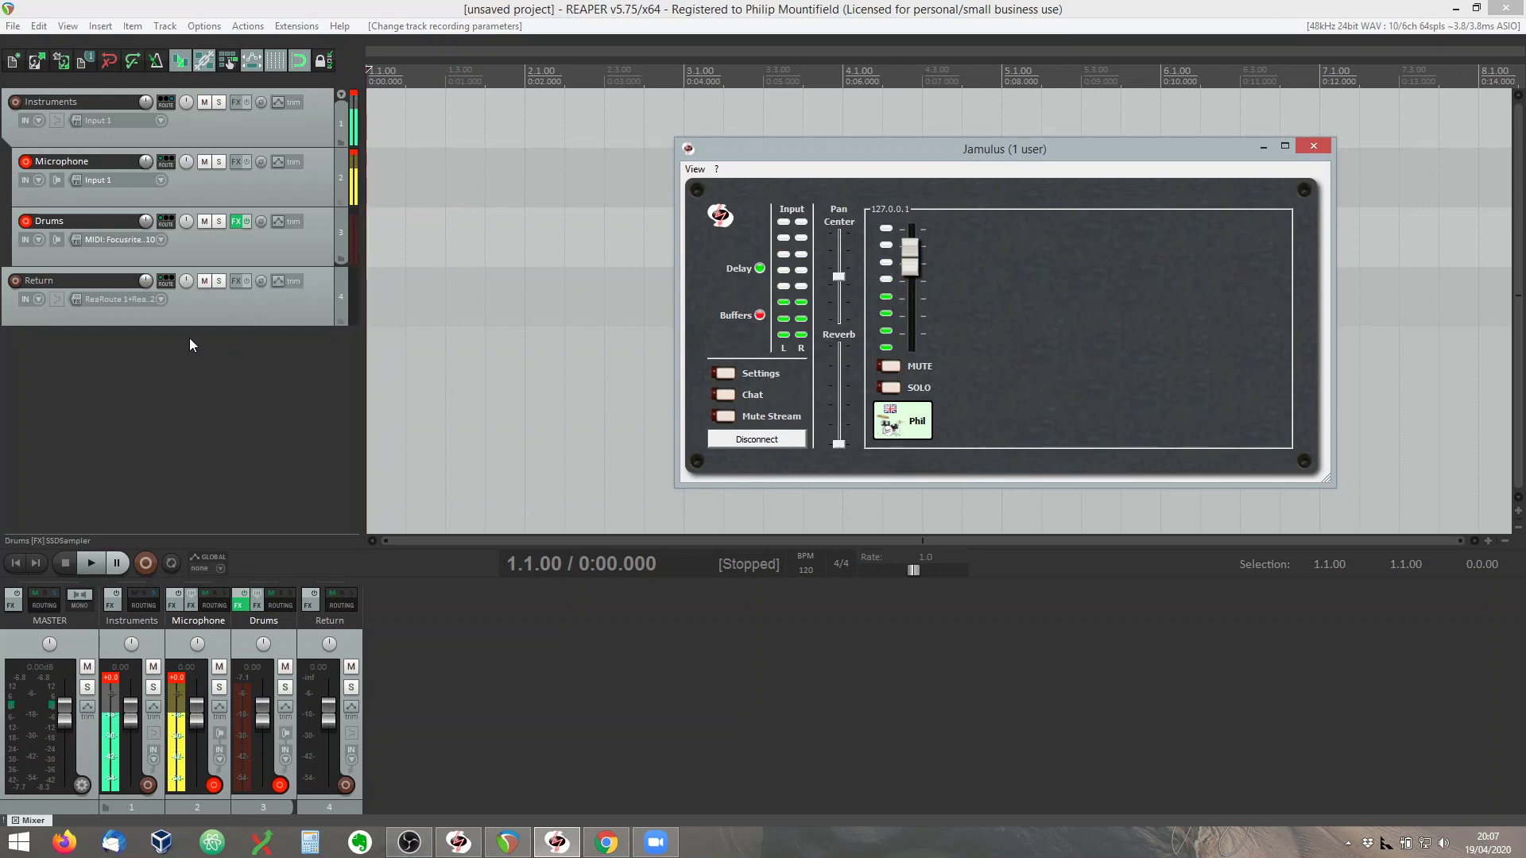
{"action": "left_click", "coordinate": [16, 282]}
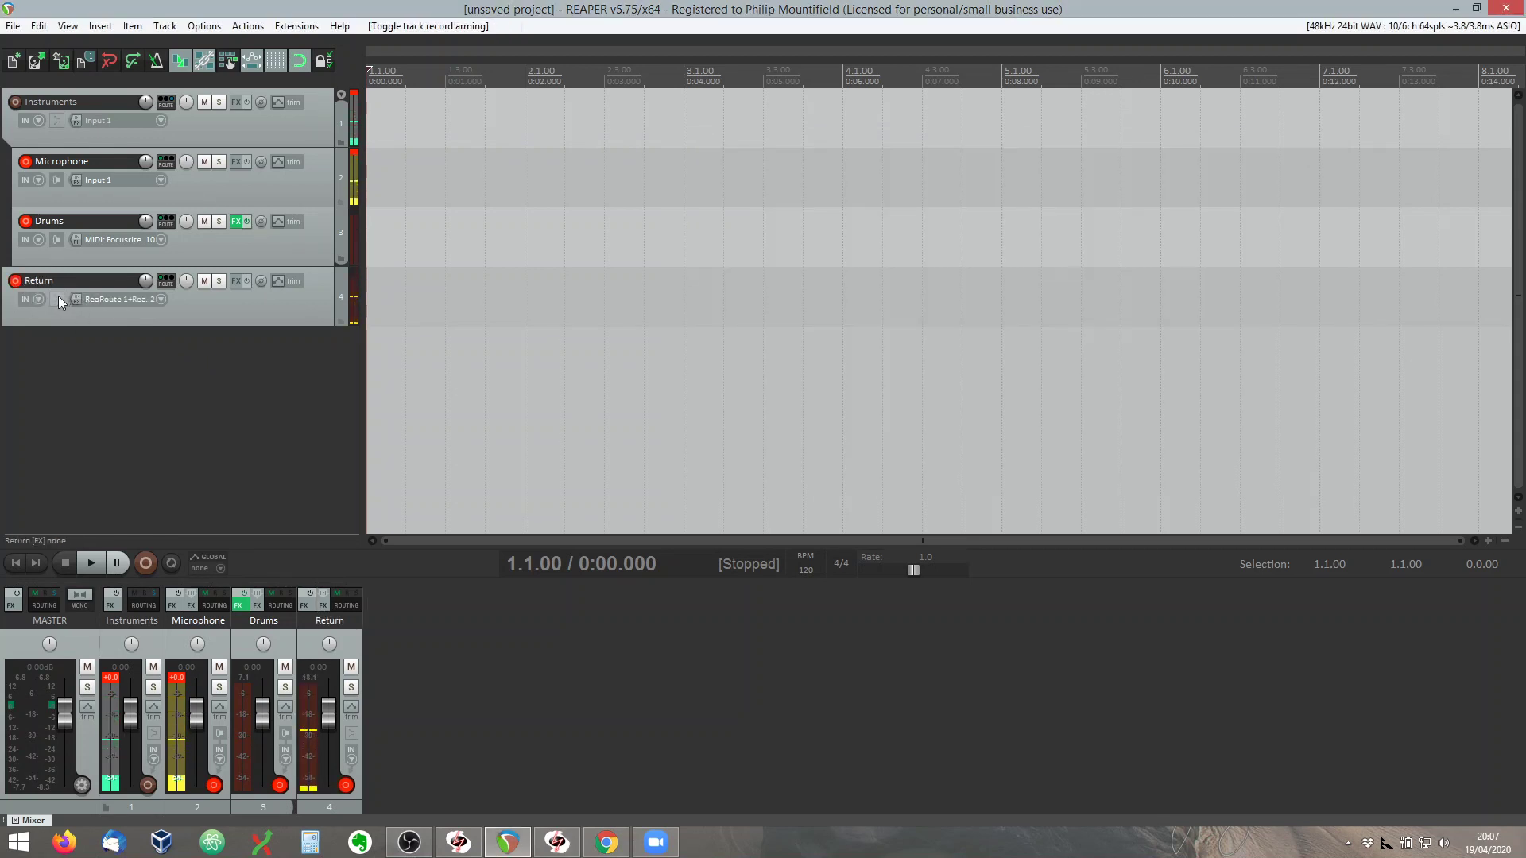
{"action": "left_click", "coordinate": [59, 298]}
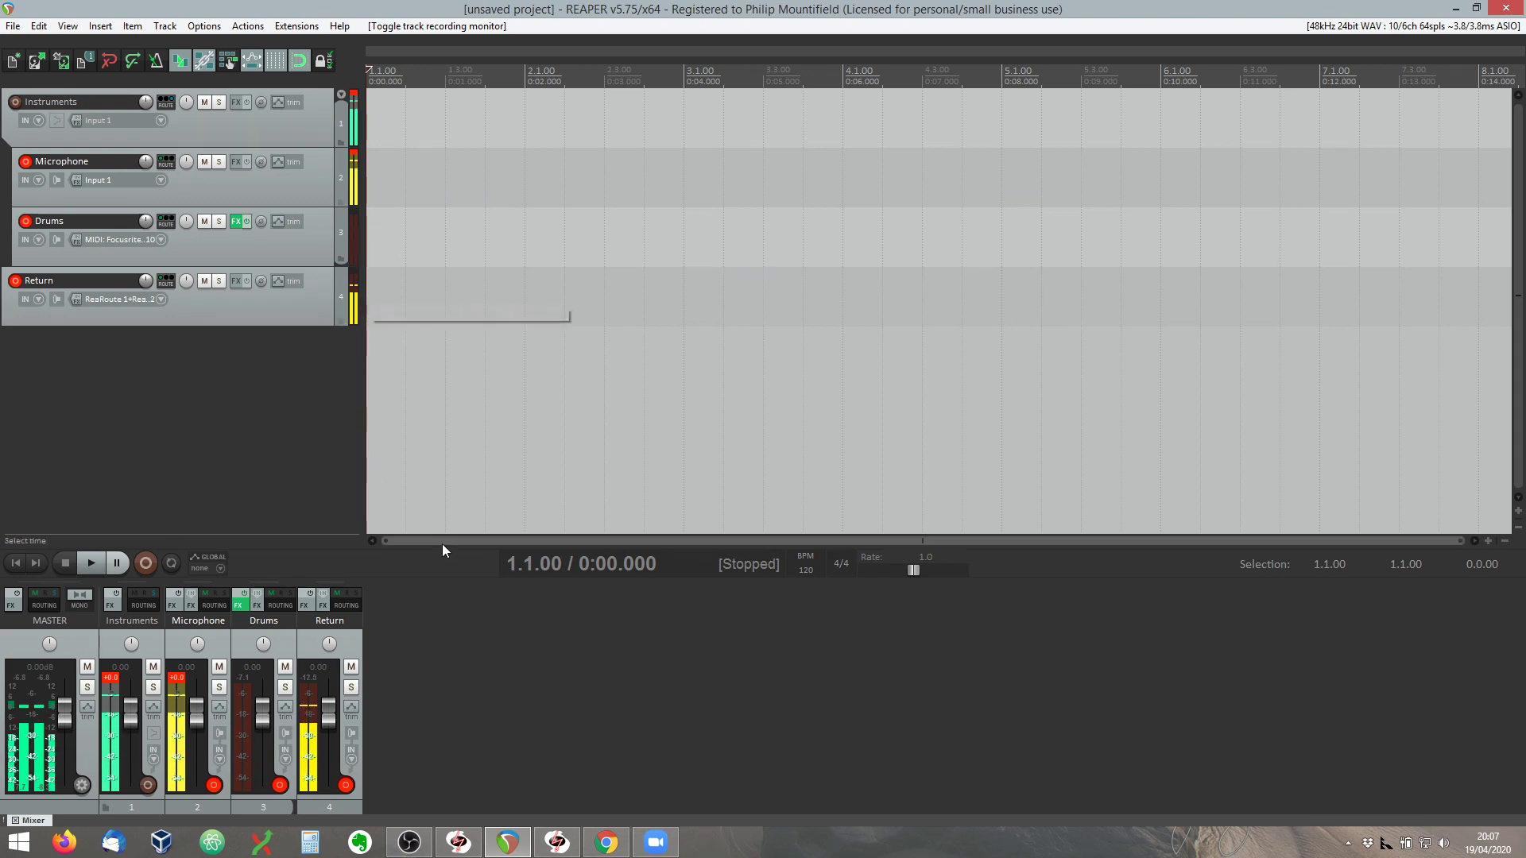
Step: Switch to Jamulus, mute and unmute the own channel to test the return signal, and disconnect from the server
{"action": "left_click", "coordinate": [560, 844]}
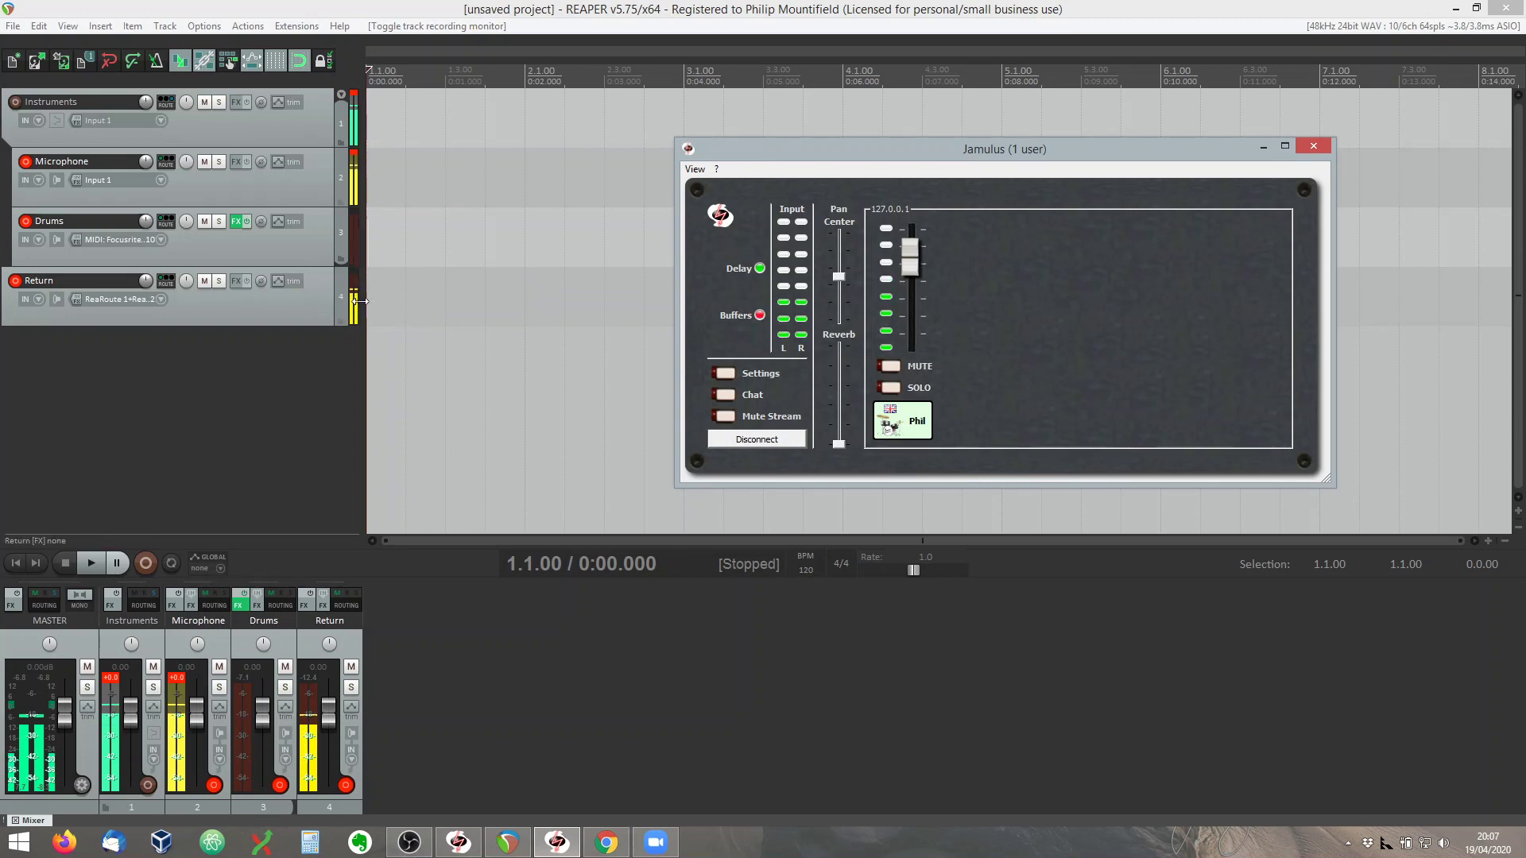
{"action": "left_click", "coordinate": [889, 366]}
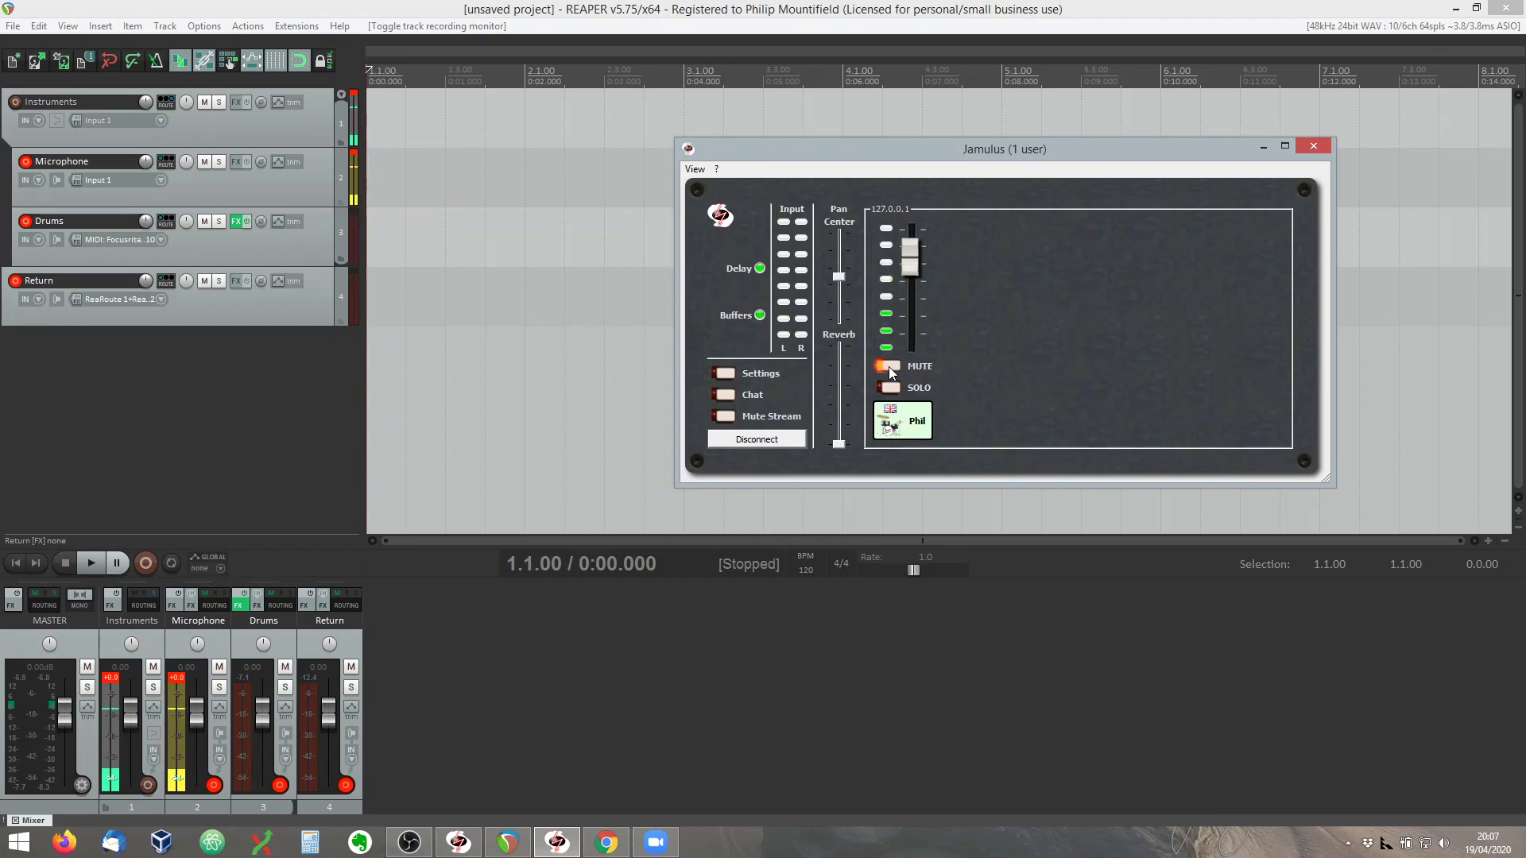
{"action": "left_click", "coordinate": [889, 365]}
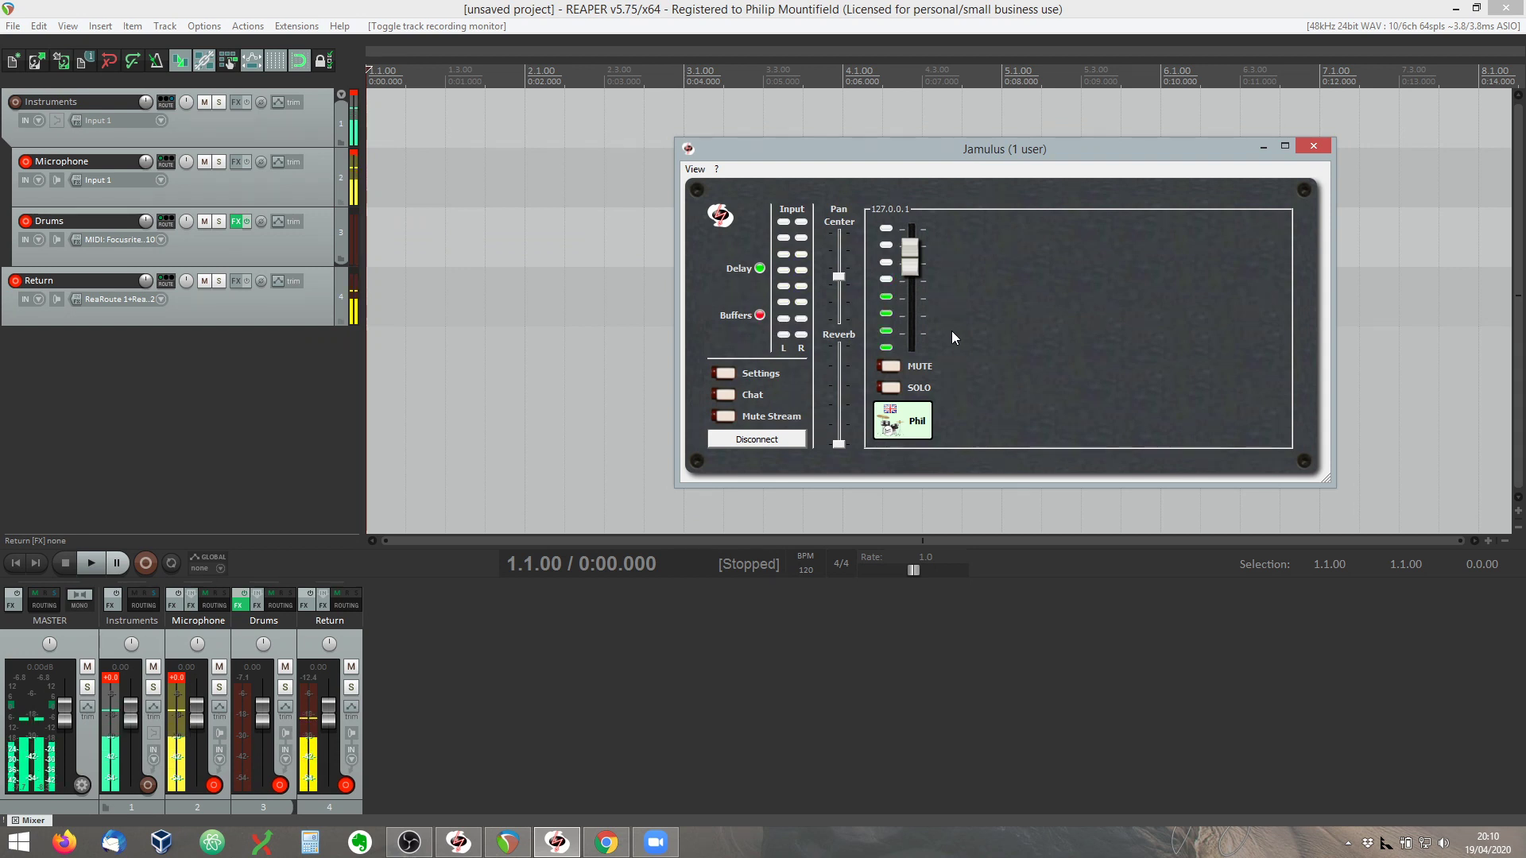
{"action": "left_click", "coordinate": [797, 444]}
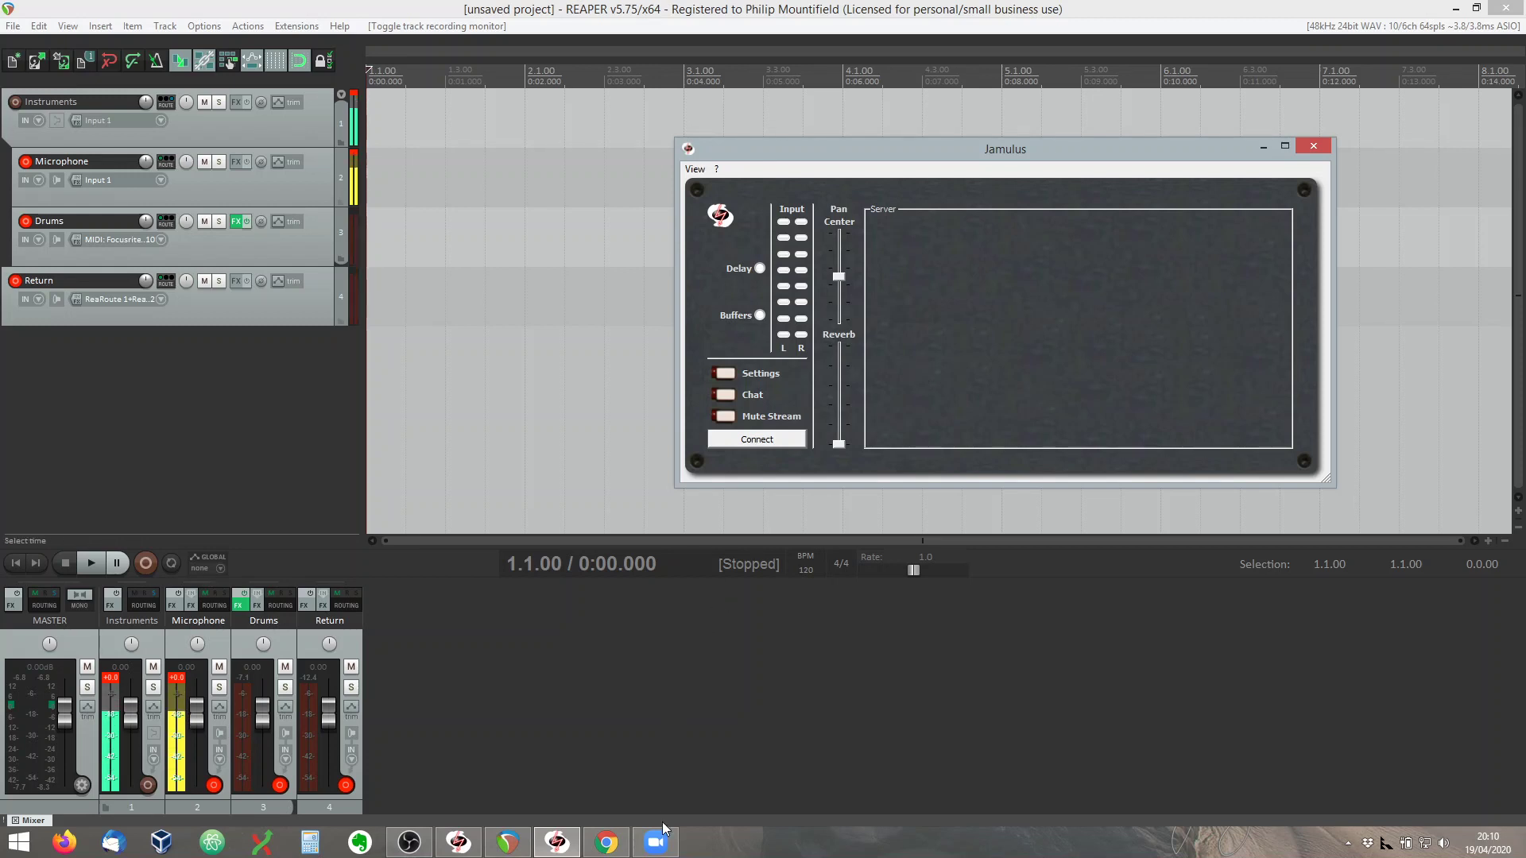
Step: Switch to Zoom and examine the camera options in its video settings
{"action": "mouse_move", "coordinate": [656, 841]}
{"action": "left_click", "coordinate": [657, 759]}
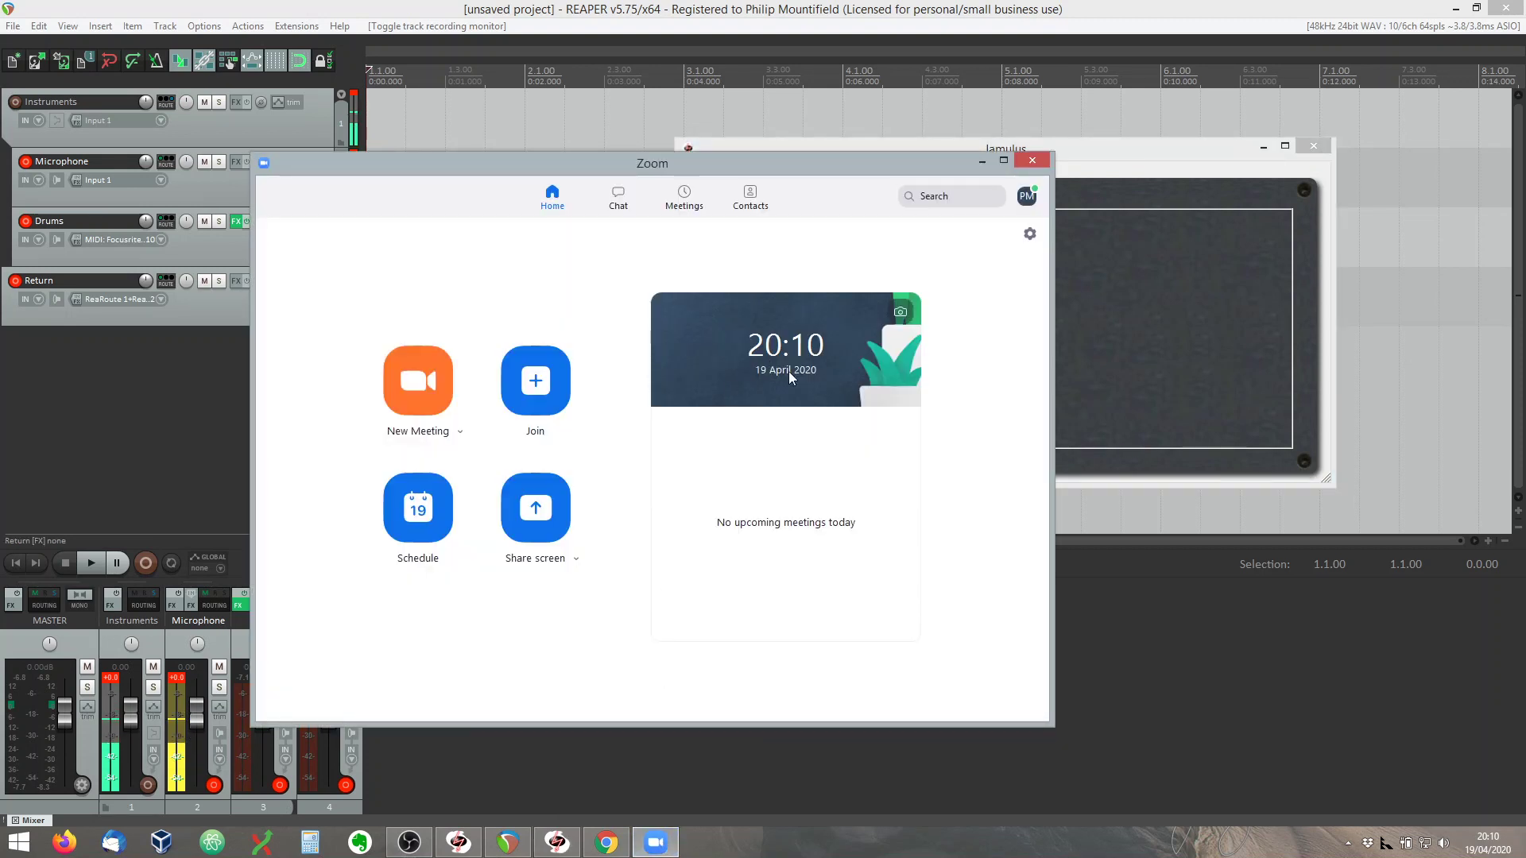
{"action": "left_click_drag", "start_coordinate": [653, 167], "coordinate": [798, 155]}
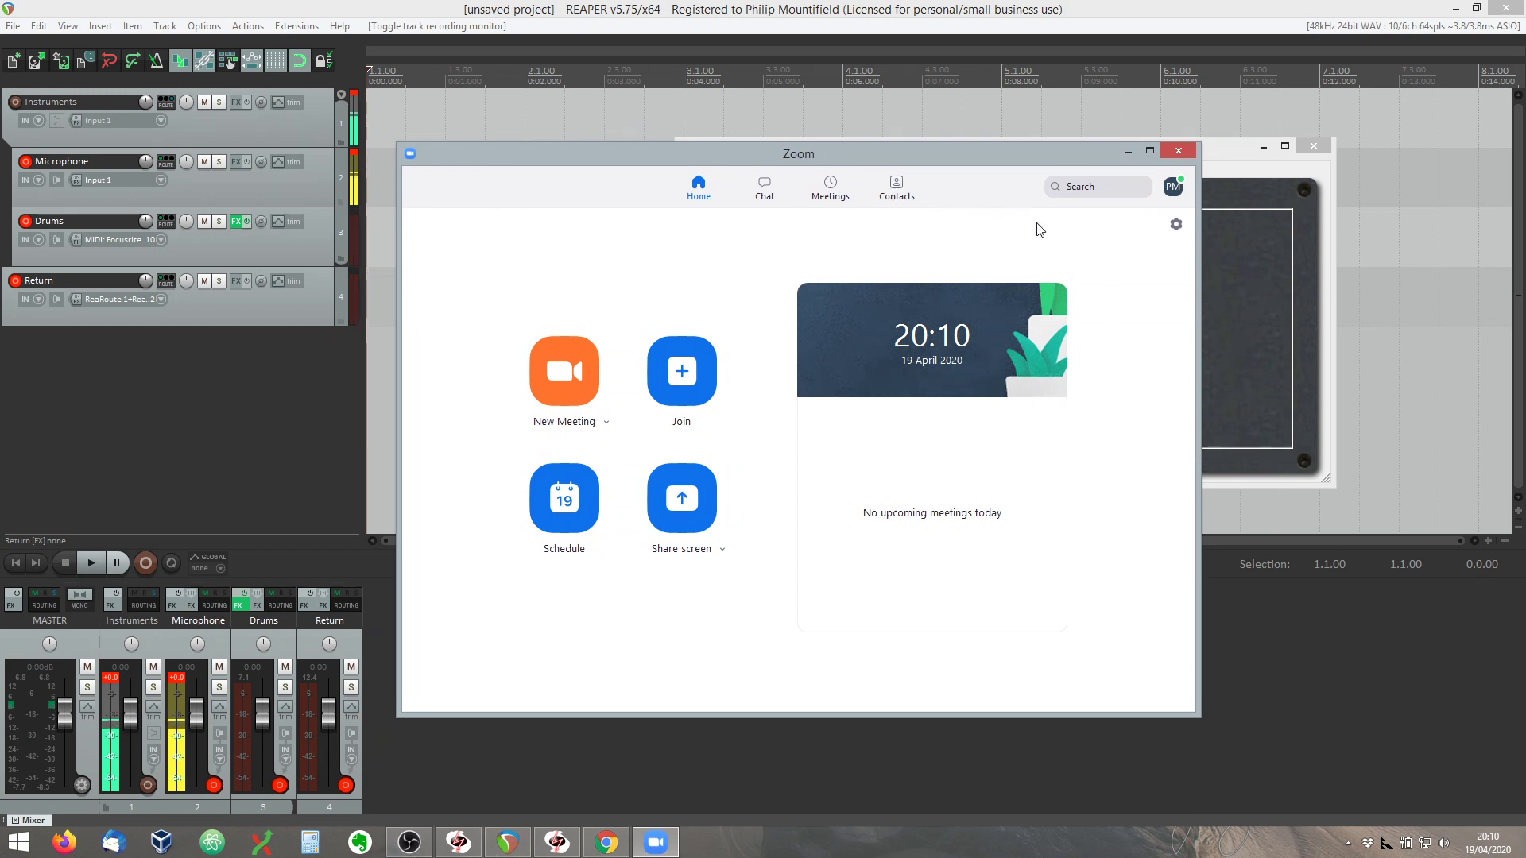
{"action": "left_click", "coordinate": [1176, 226]}
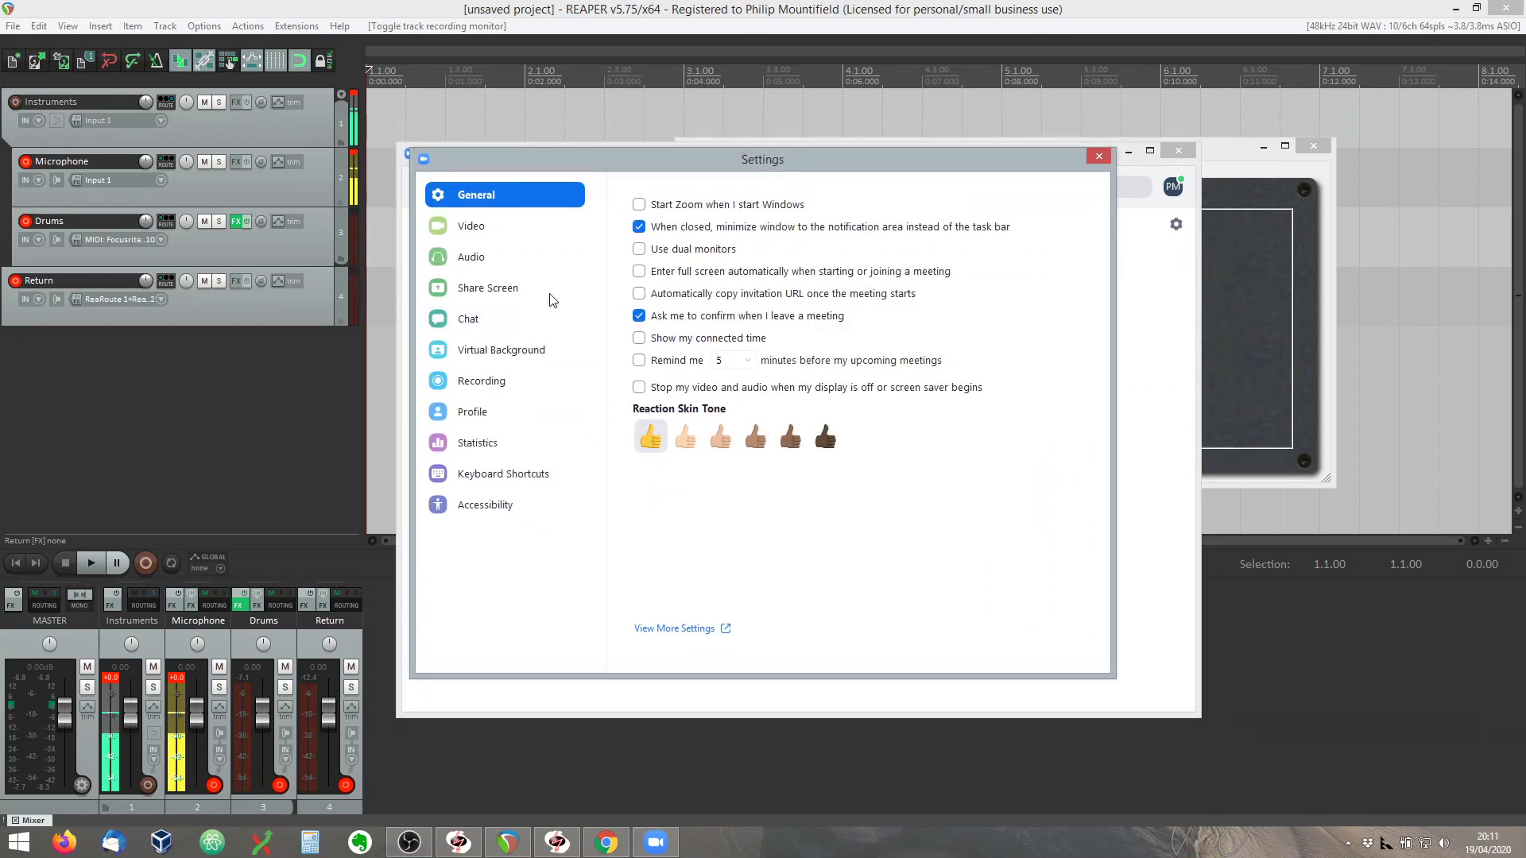
{"action": "left_click", "coordinate": [477, 229]}
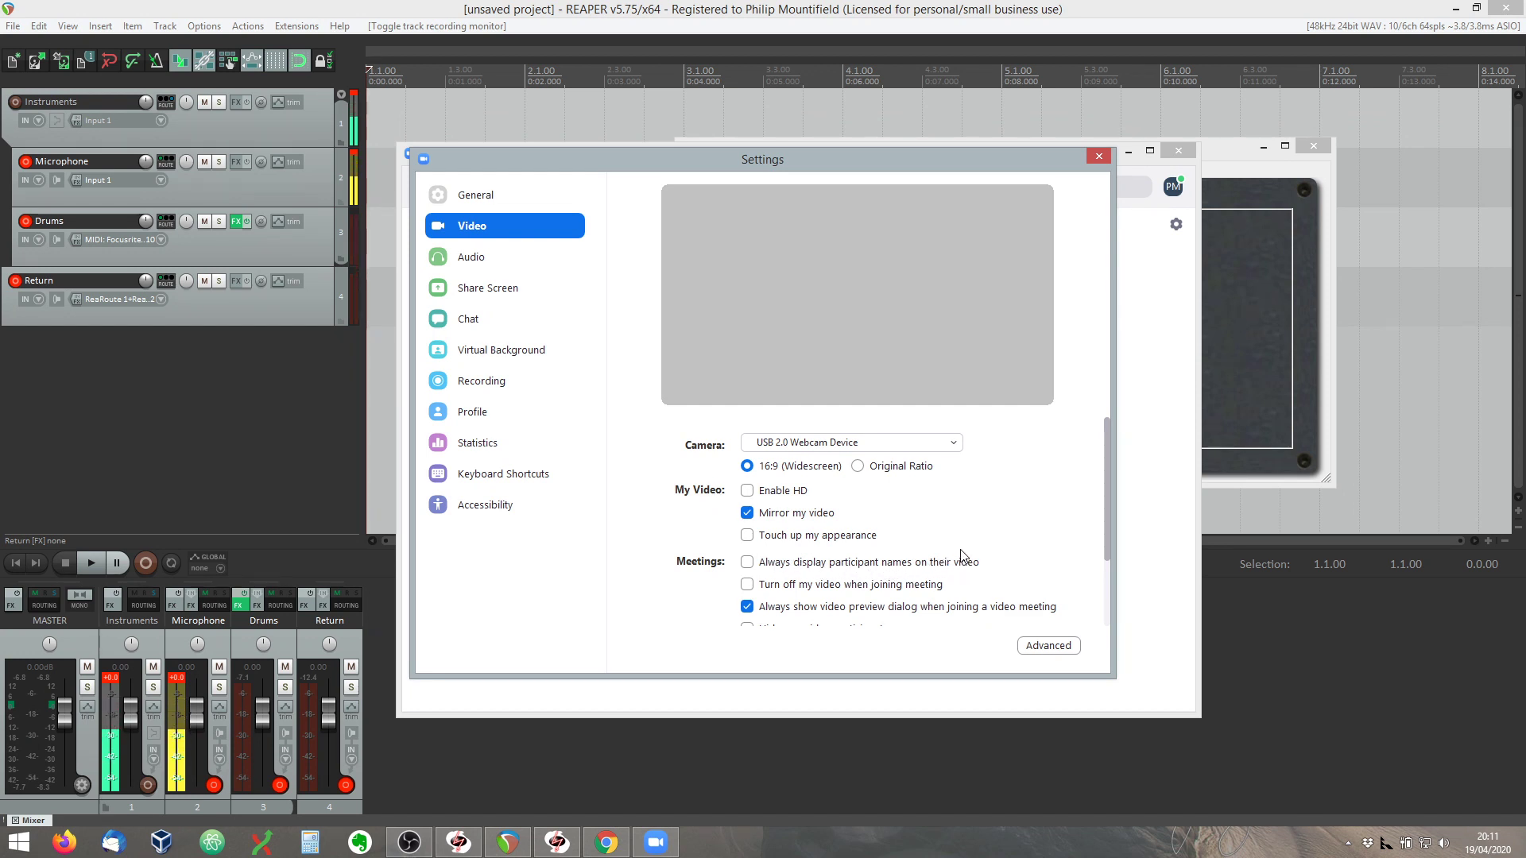
{"action": "left_click", "coordinate": [1098, 156]}
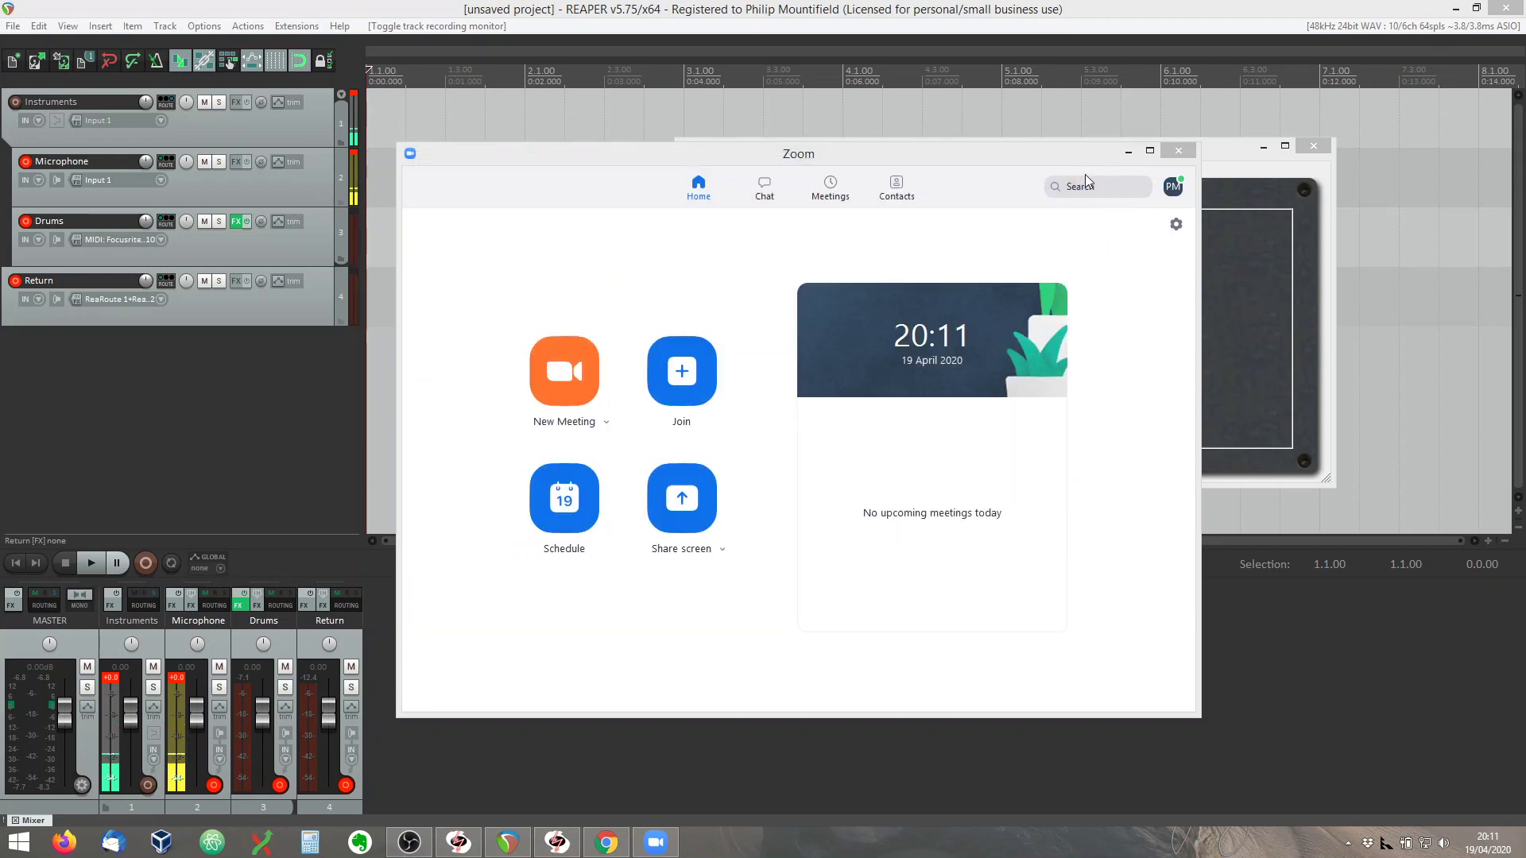
Step: Start a new Zoom meeting and show its participant list
{"action": "left_click", "coordinate": [572, 372]}
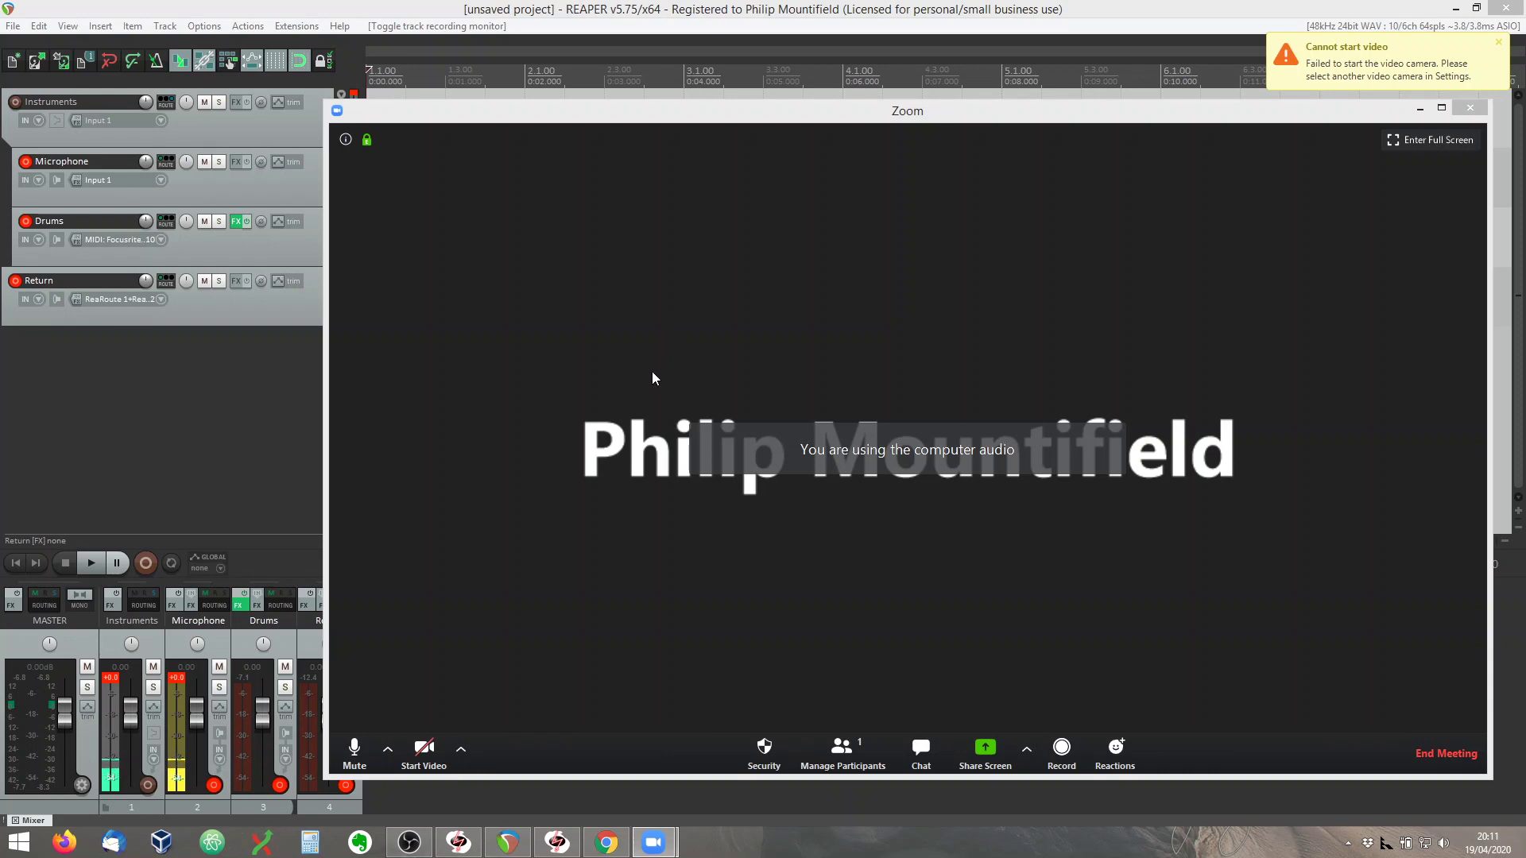
{"action": "left_click_drag", "start_coordinate": [777, 115], "coordinate": [689, 101]}
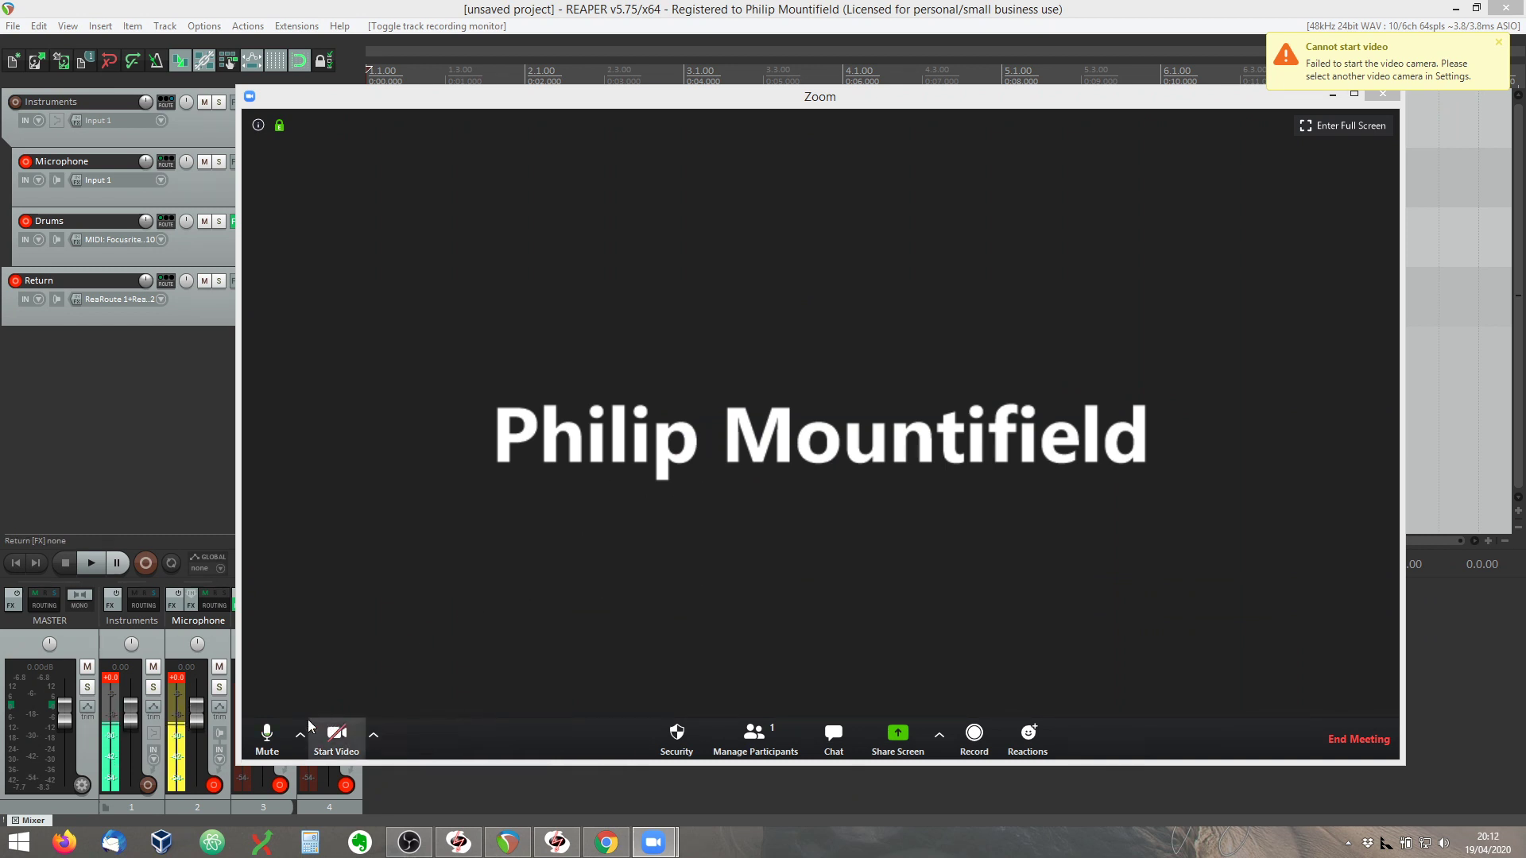
{"action": "left_click", "coordinate": [757, 738]}
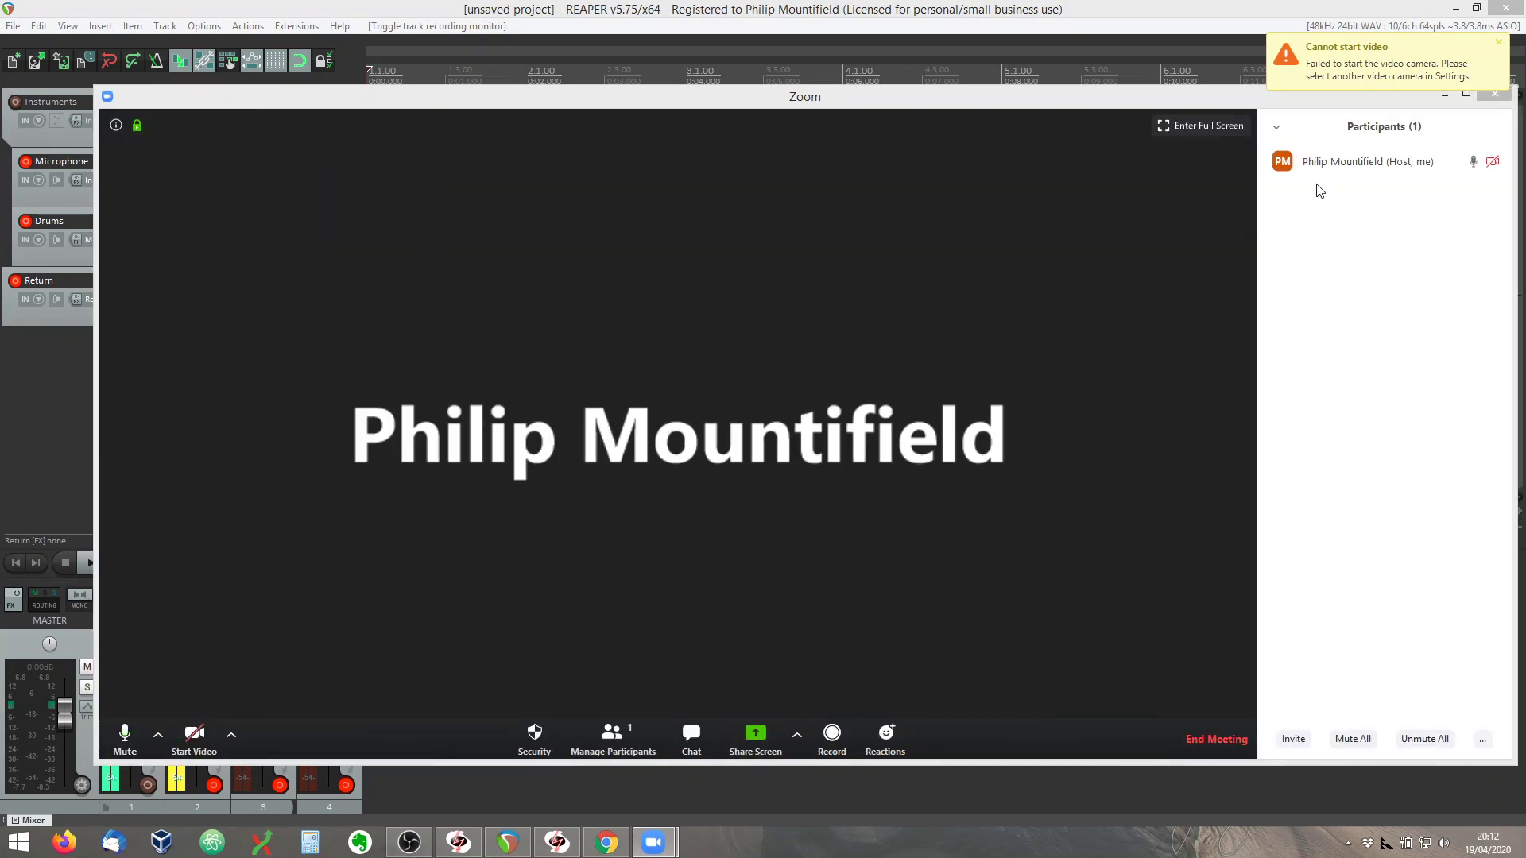
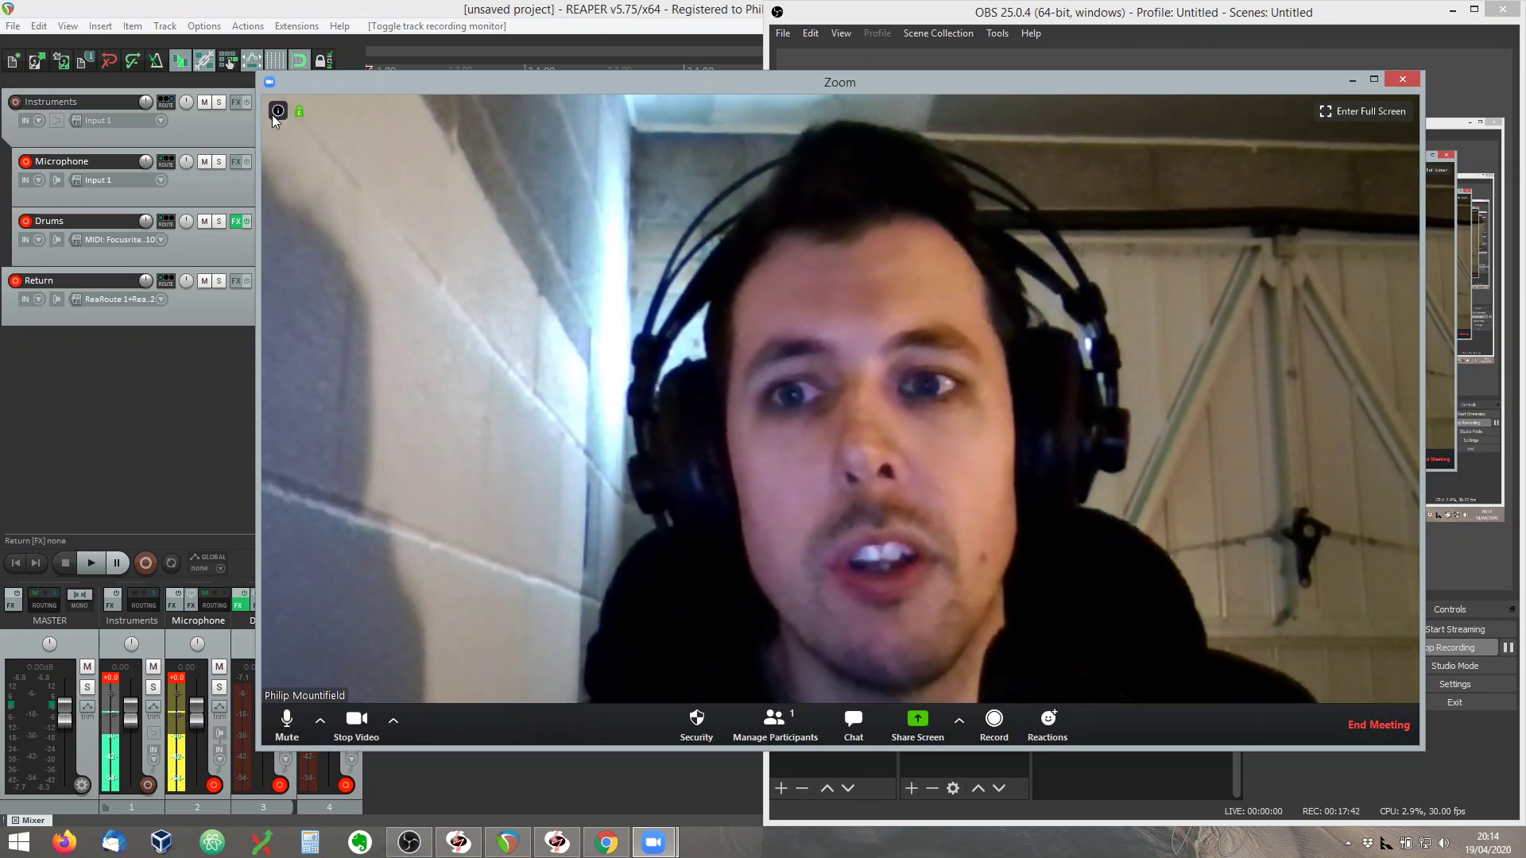
Step: Mute the own microphone and all participants in the Zoom meeting, and close the participant list
{"action": "left_click", "coordinate": [287, 722]}
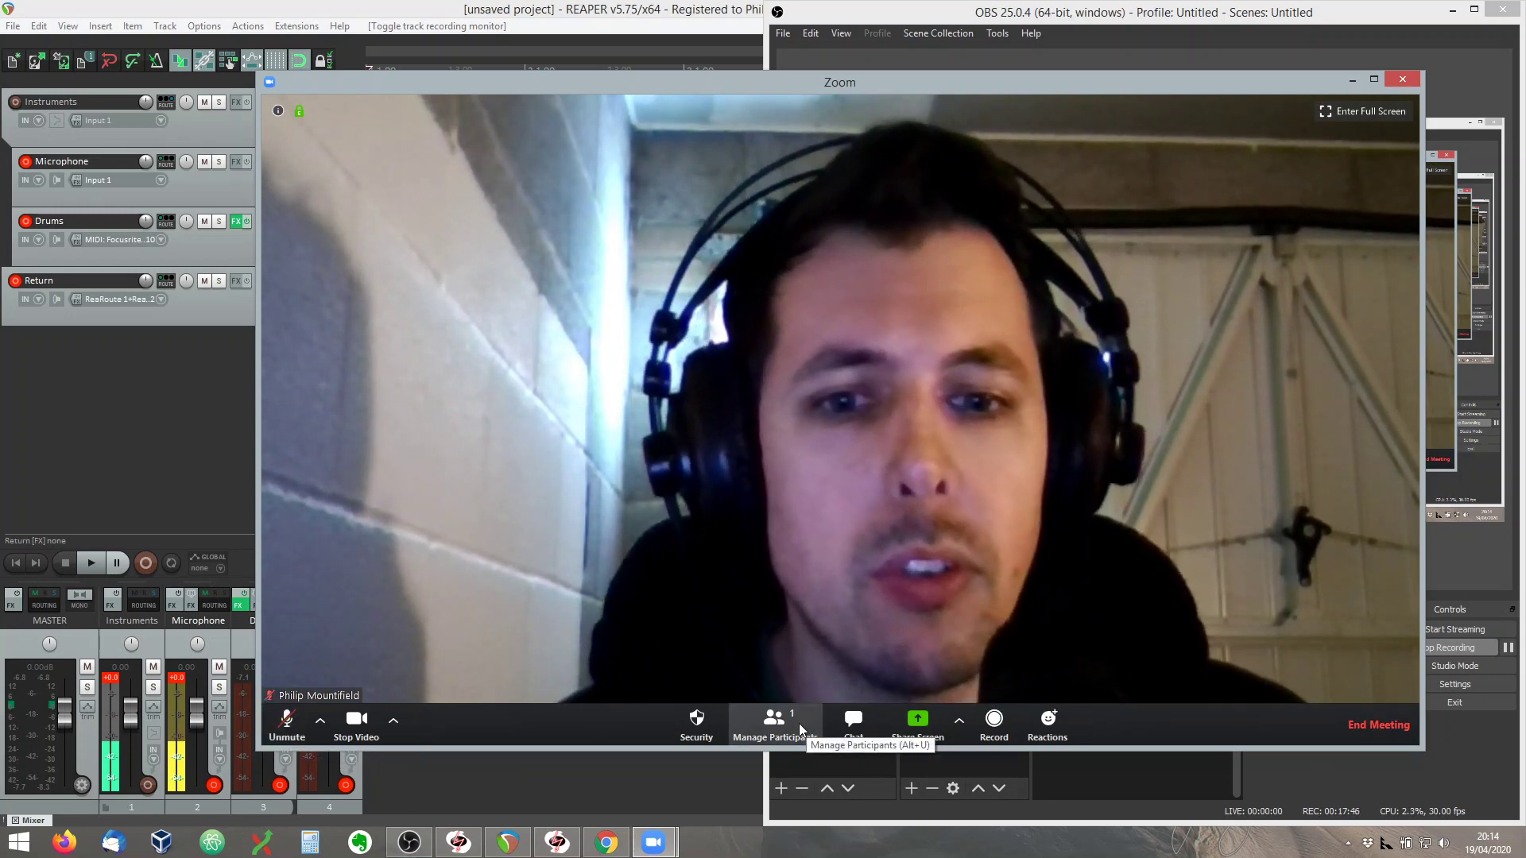
{"action": "left_click", "coordinate": [800, 723]}
{"action": "left_click", "coordinate": [1351, 725]}
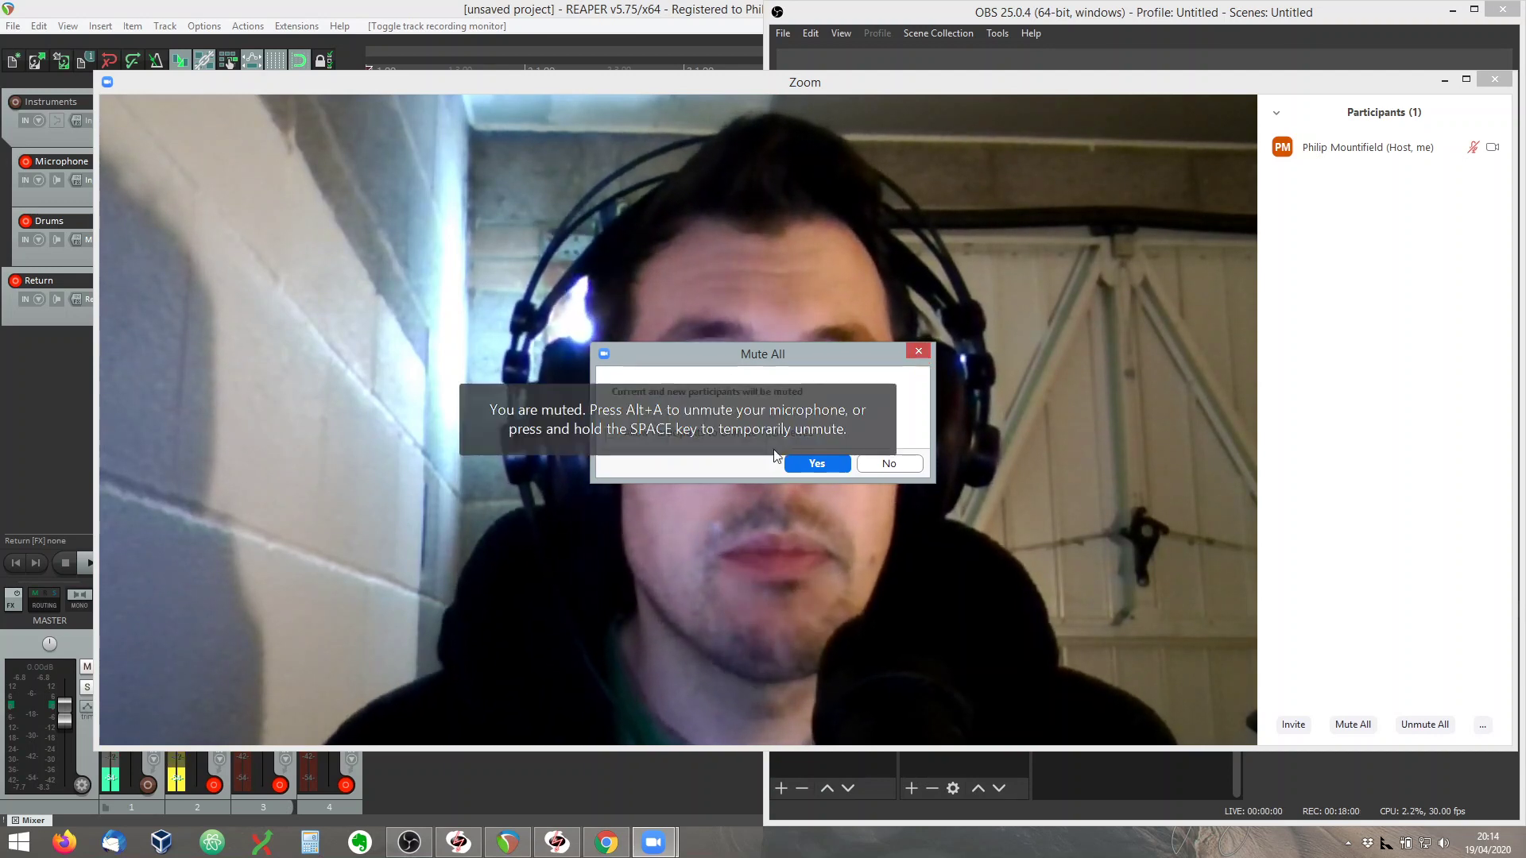
{"action": "left_click", "coordinate": [817, 464]}
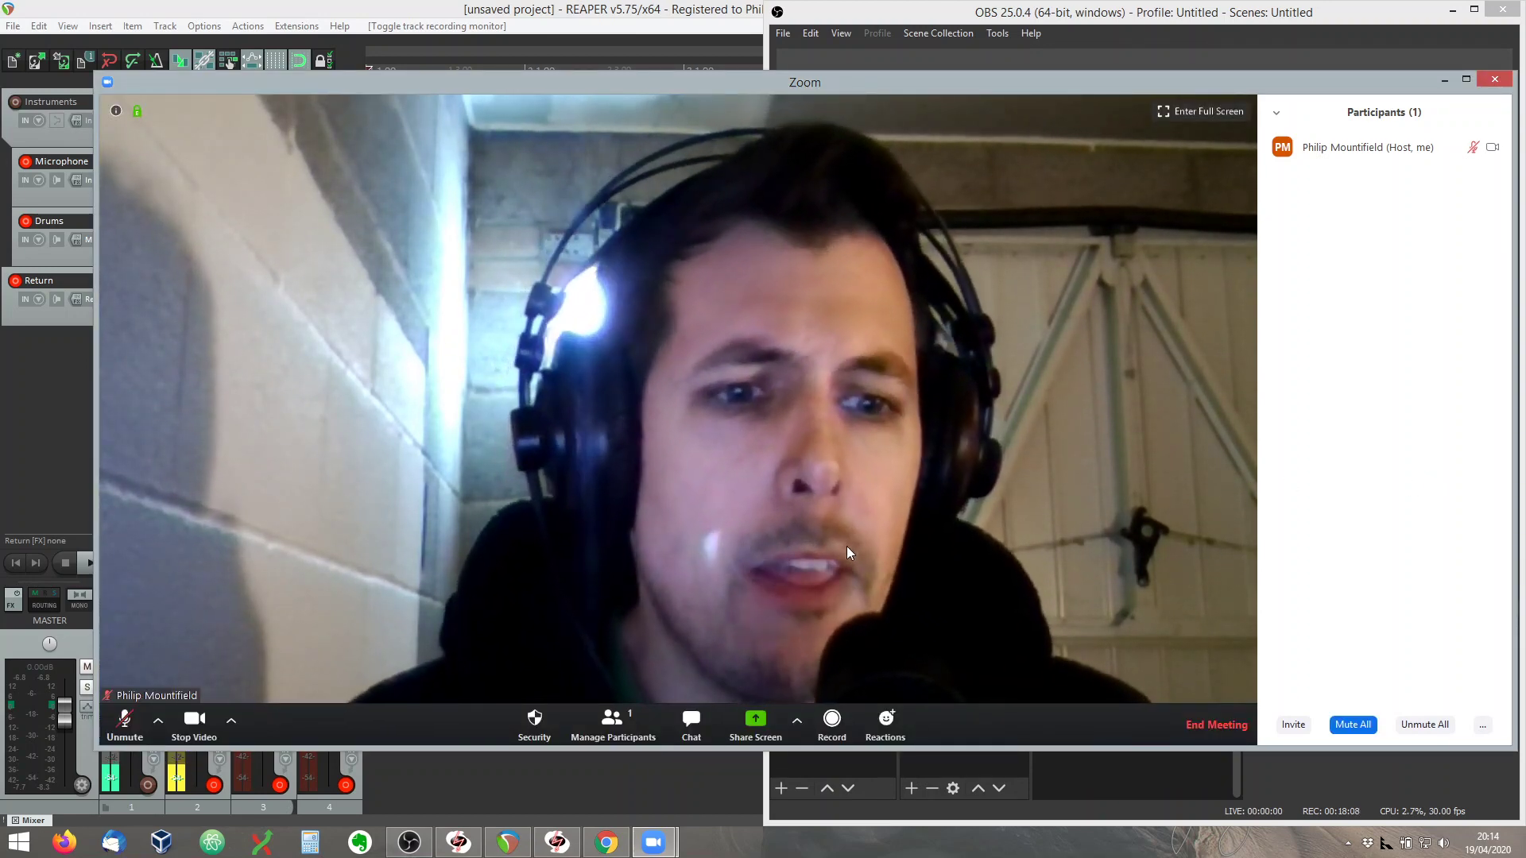
{"action": "mouse_move", "coordinate": [1312, 145]}
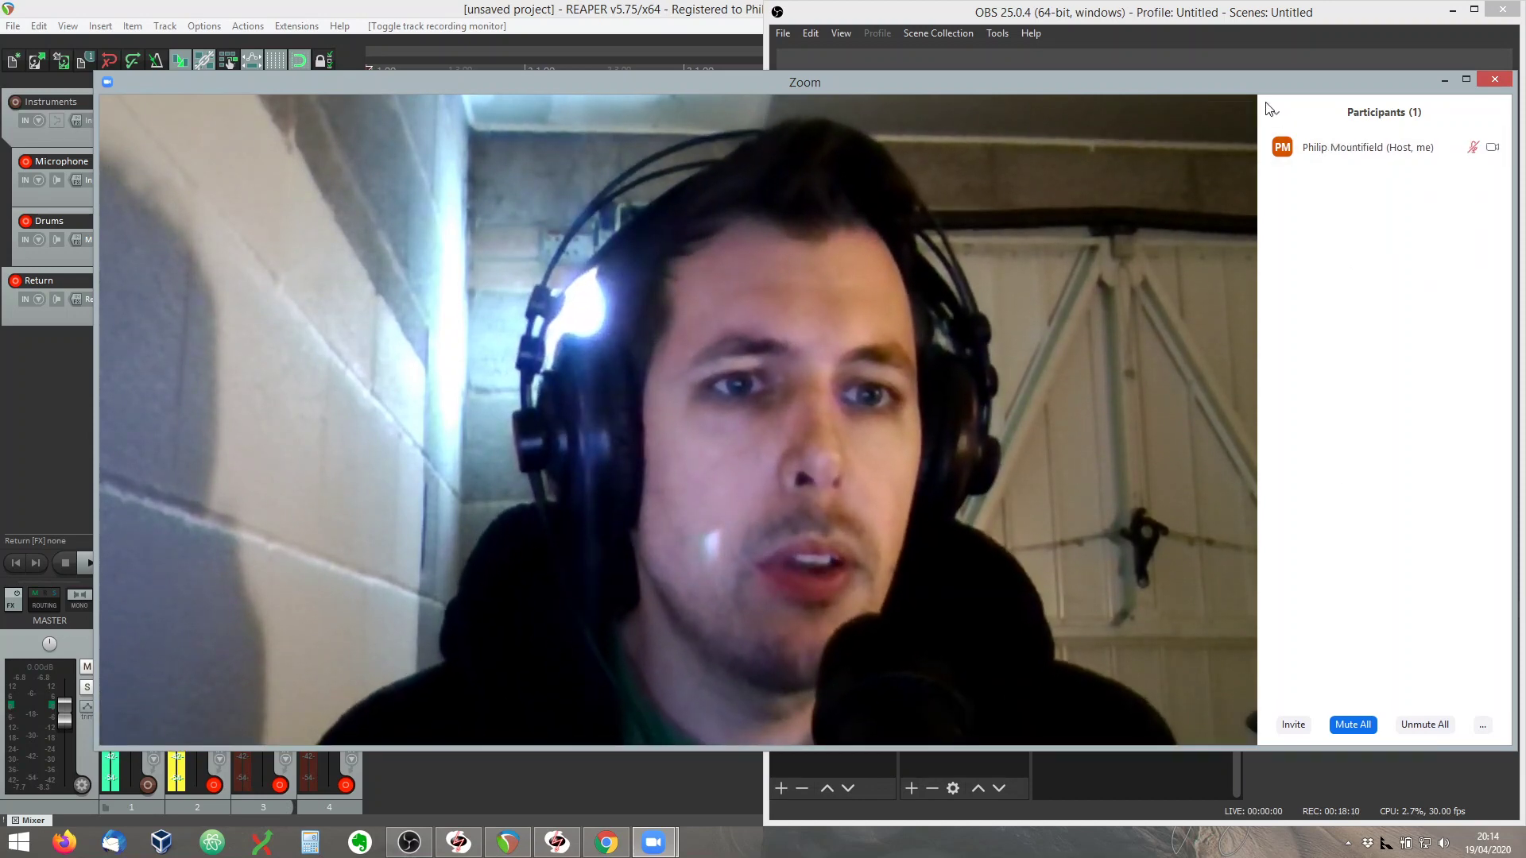
{"action": "left_click", "coordinate": [1277, 112]}
{"action": "left_click", "coordinate": [1294, 130]}
Step: Switch to REAPER and add the hardware output ReaRoute 5 / ReaRoute 6 to the Return track
{"action": "mouse_move", "coordinate": [736, 87]}
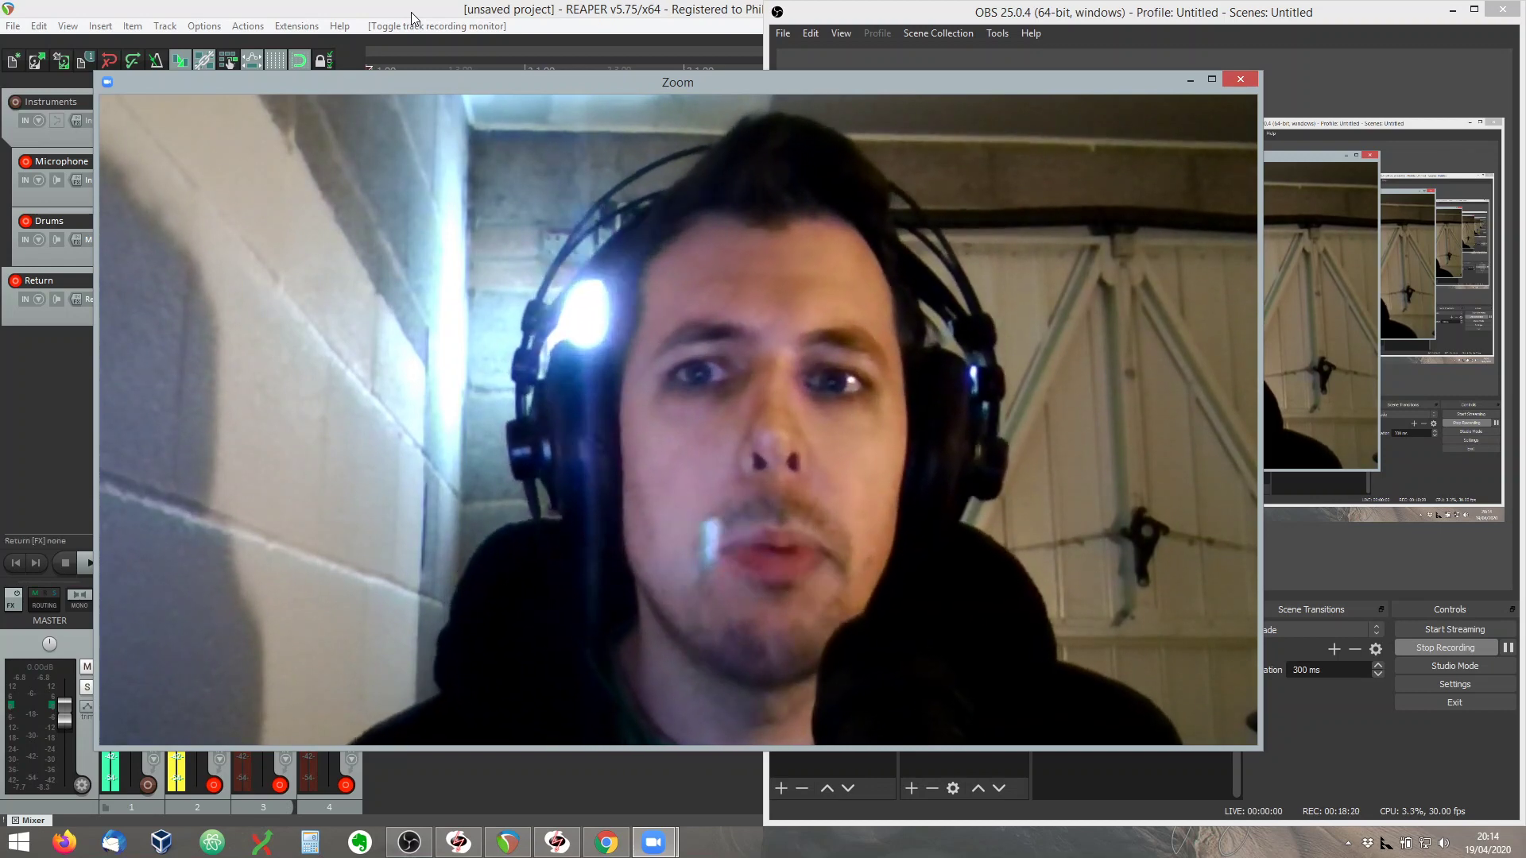
{"action": "double_click", "coordinate": [411, 12]}
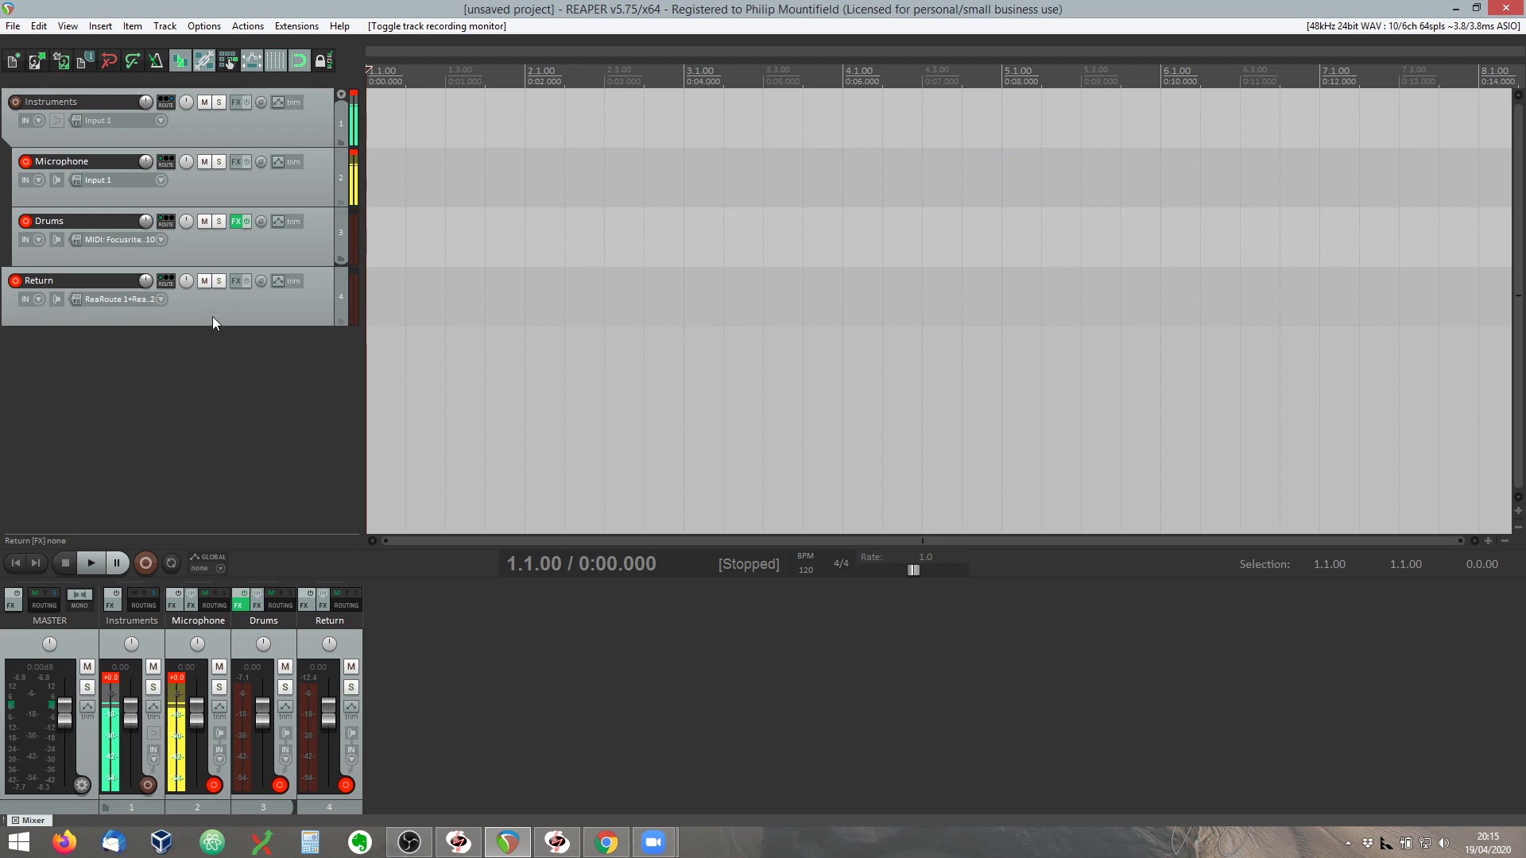
{"action": "left_click", "coordinate": [165, 284]}
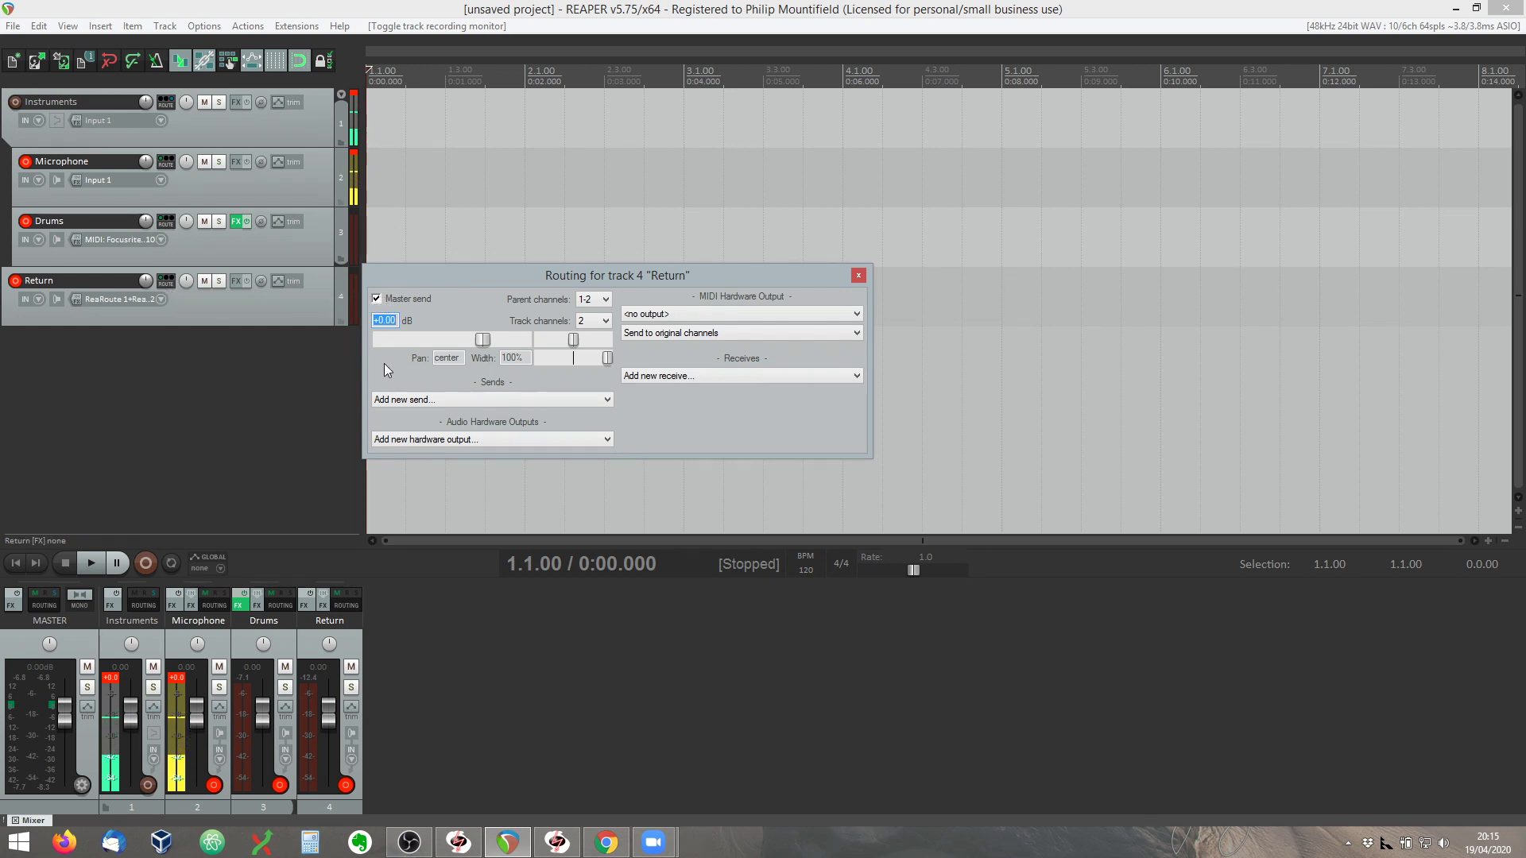
{"action": "left_click", "coordinate": [435, 442]}
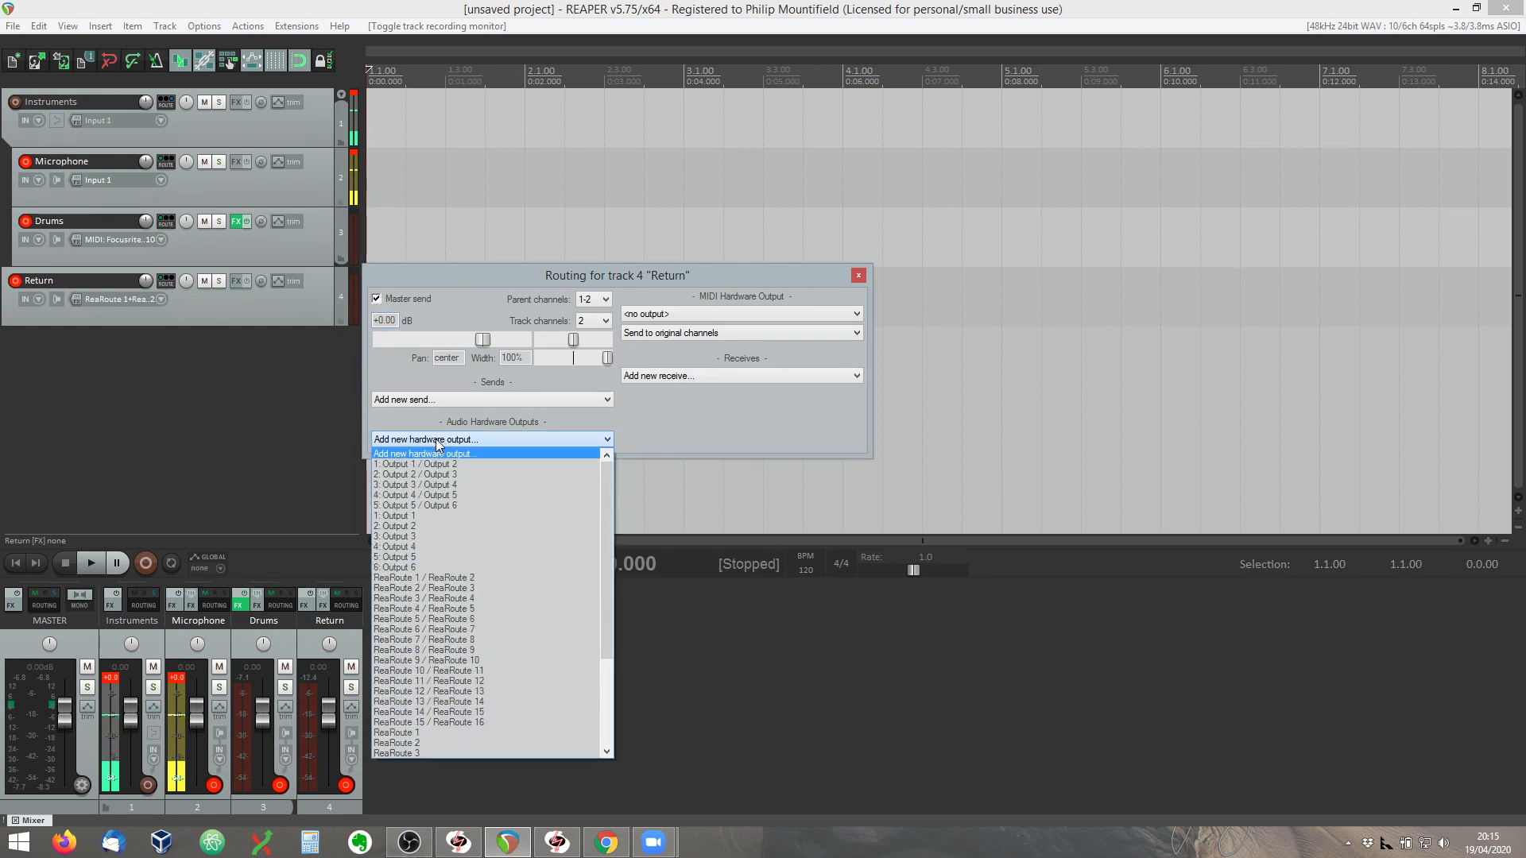
{"action": "left_click", "coordinate": [483, 619]}
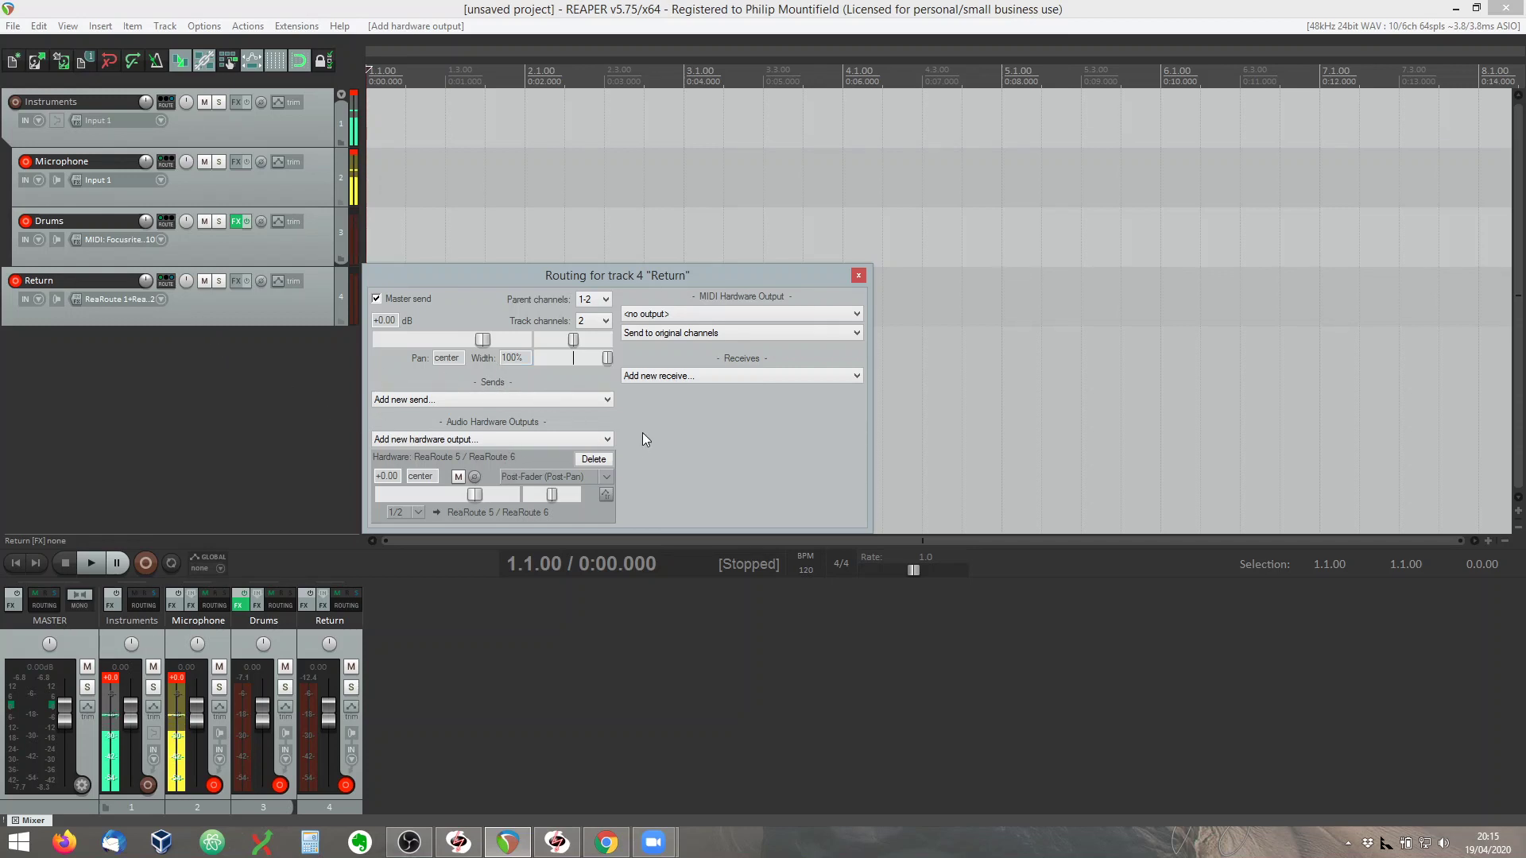
{"action": "left_click", "coordinate": [858, 277]}
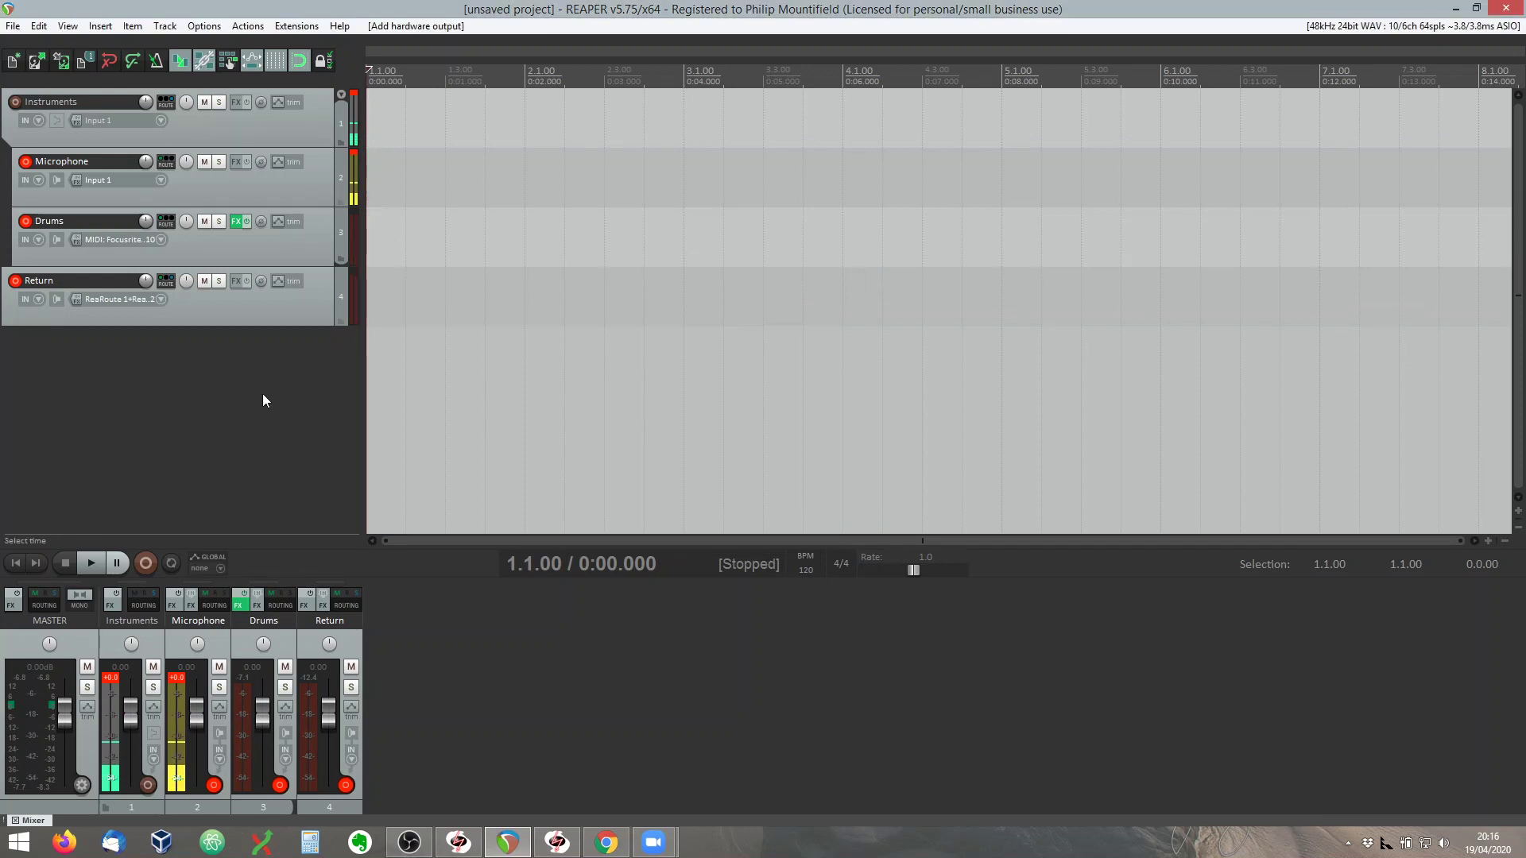
Step: Switch to Jamulus, reconnect to the server 127.0.0.1 and open the client's settings
{"action": "left_click", "coordinate": [561, 847]}
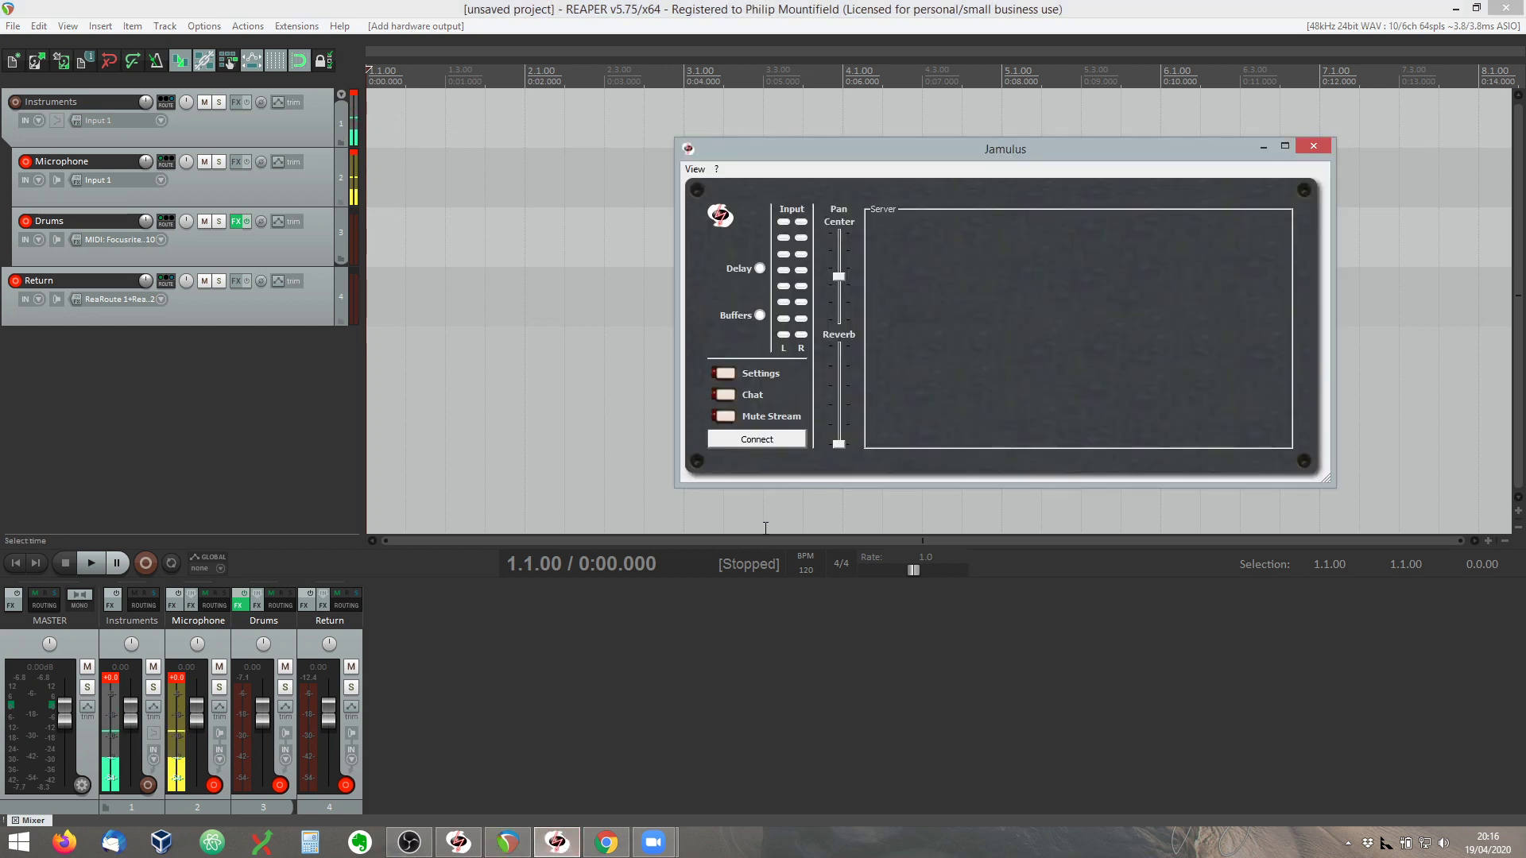
{"action": "left_click", "coordinate": [762, 442]}
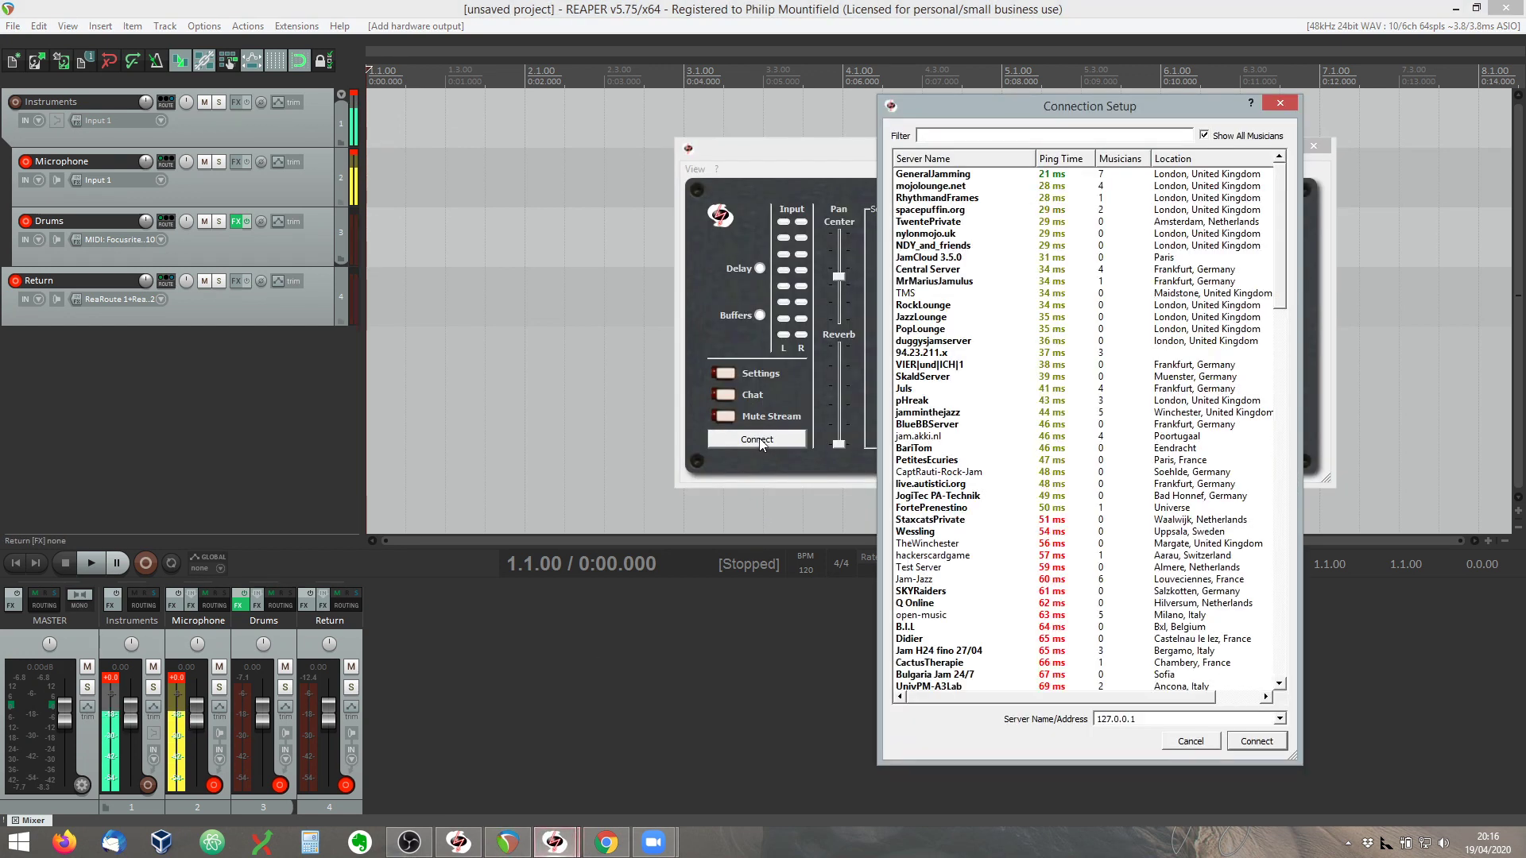
{"action": "left_click", "coordinate": [1249, 742]}
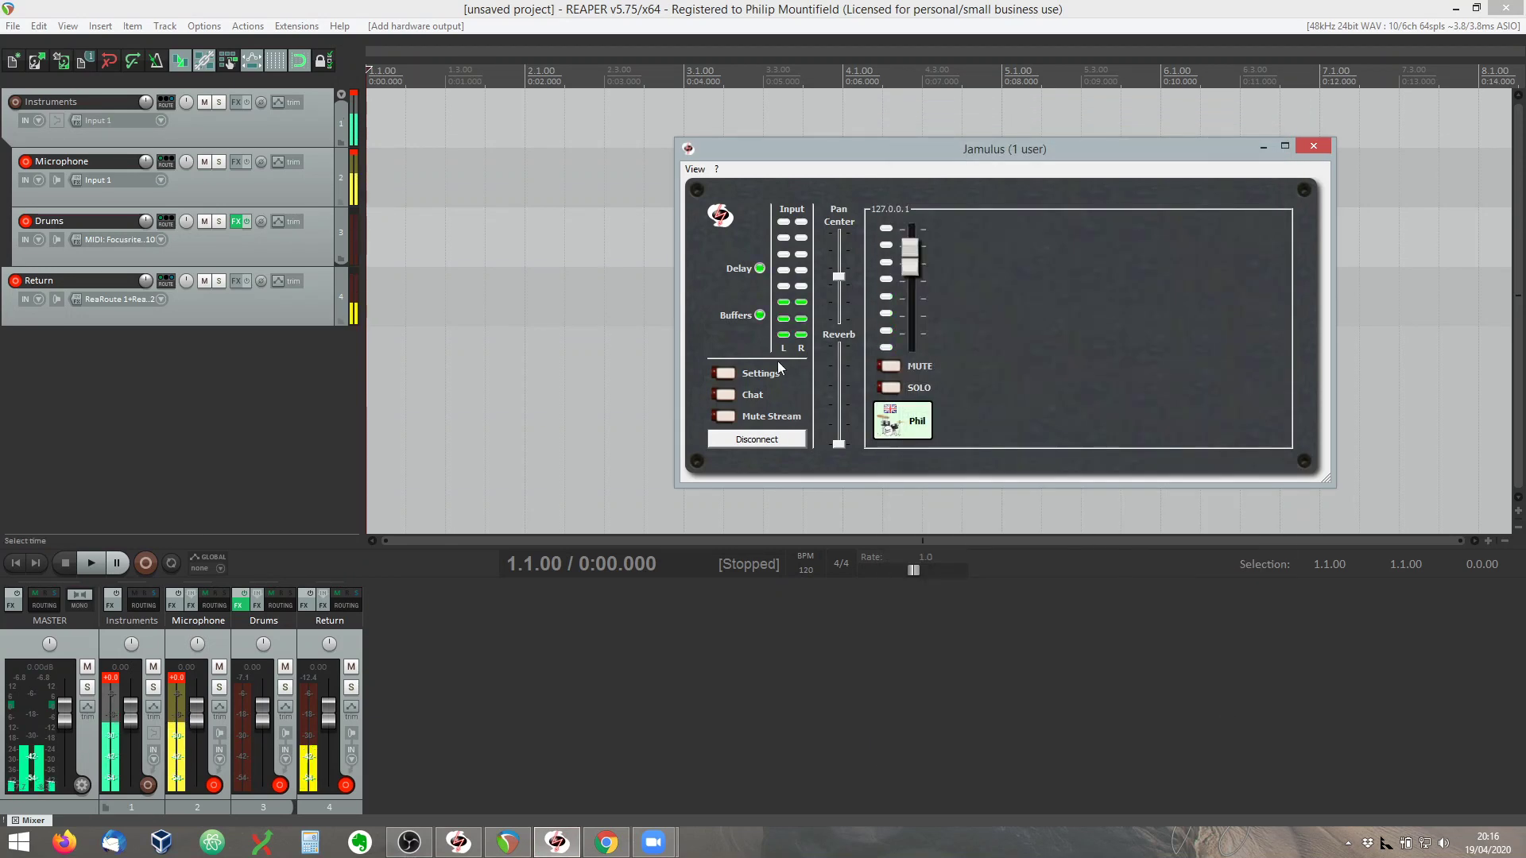
{"action": "left_click", "coordinate": [732, 373]}
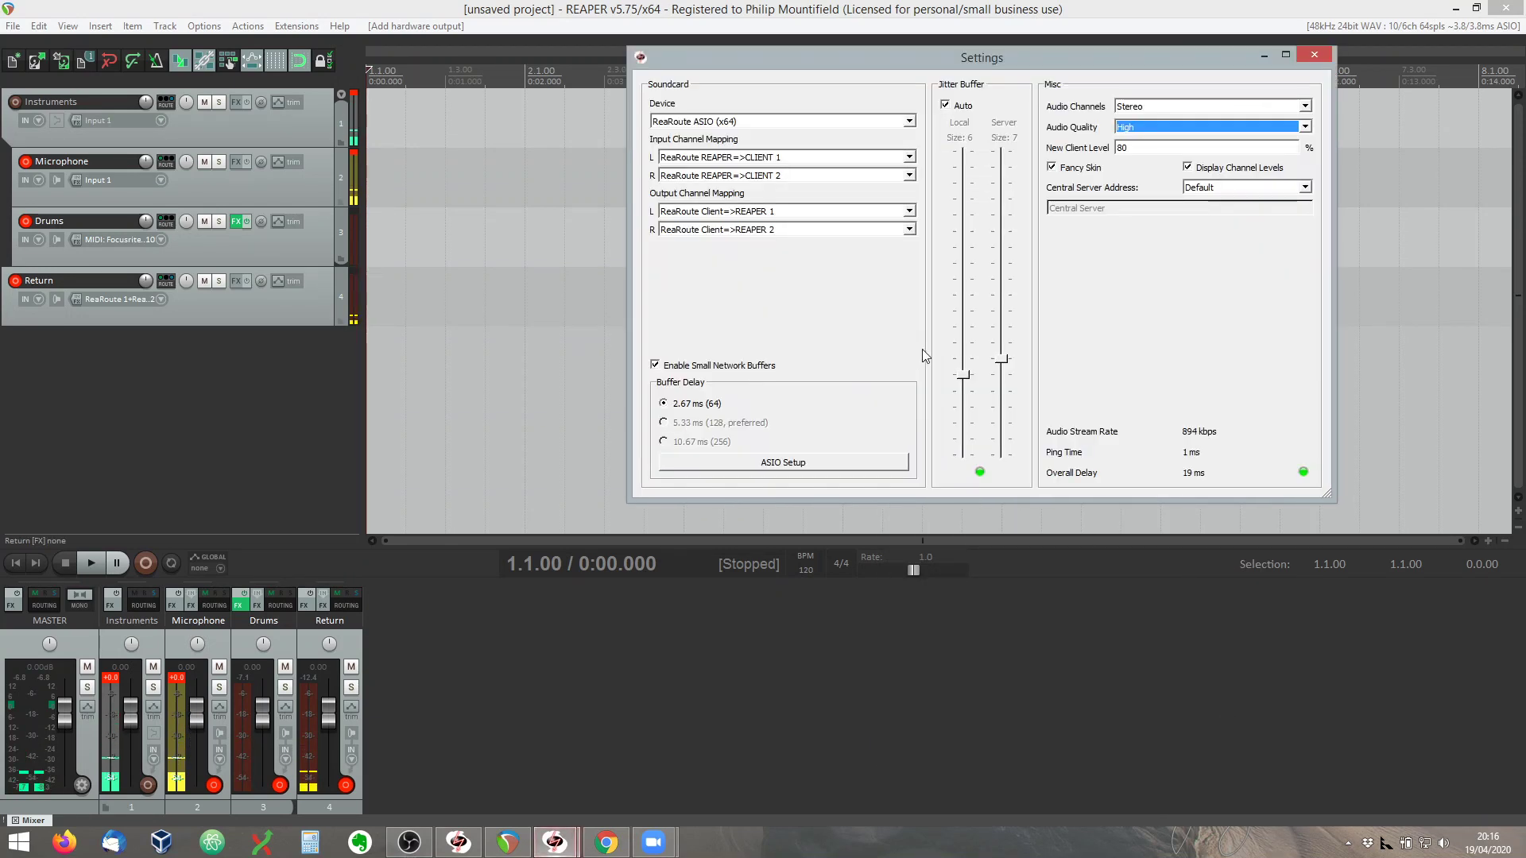
Step: Turn off the automatic jitter buffer, set the local and server buffer sizes to 7, and close the settings
{"action": "left_click", "coordinate": [962, 108]}
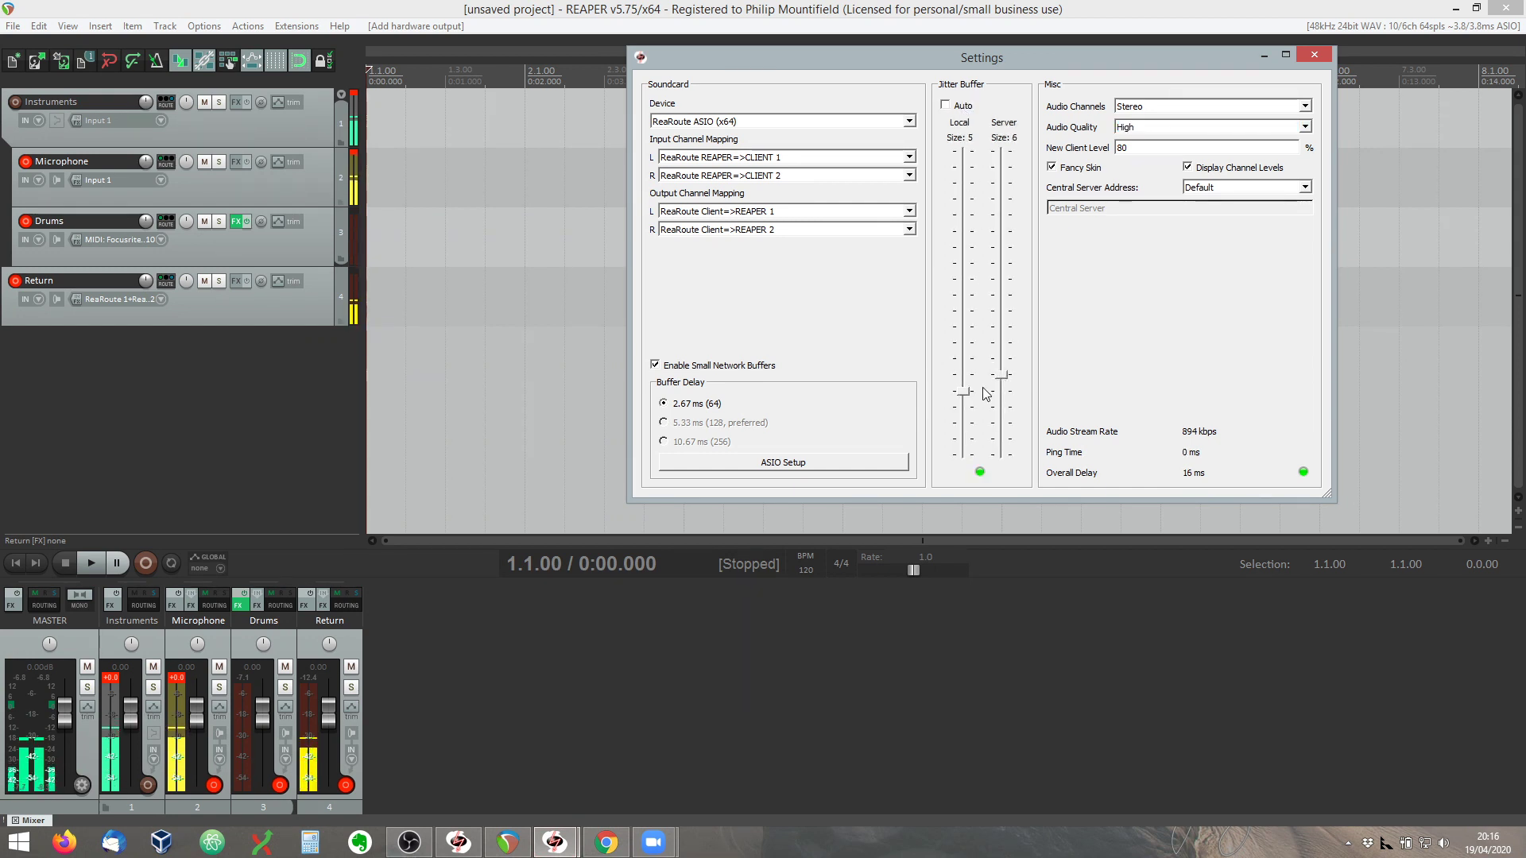
{"action": "left_click_drag", "start_coordinate": [966, 377], "coordinate": [965, 371]}
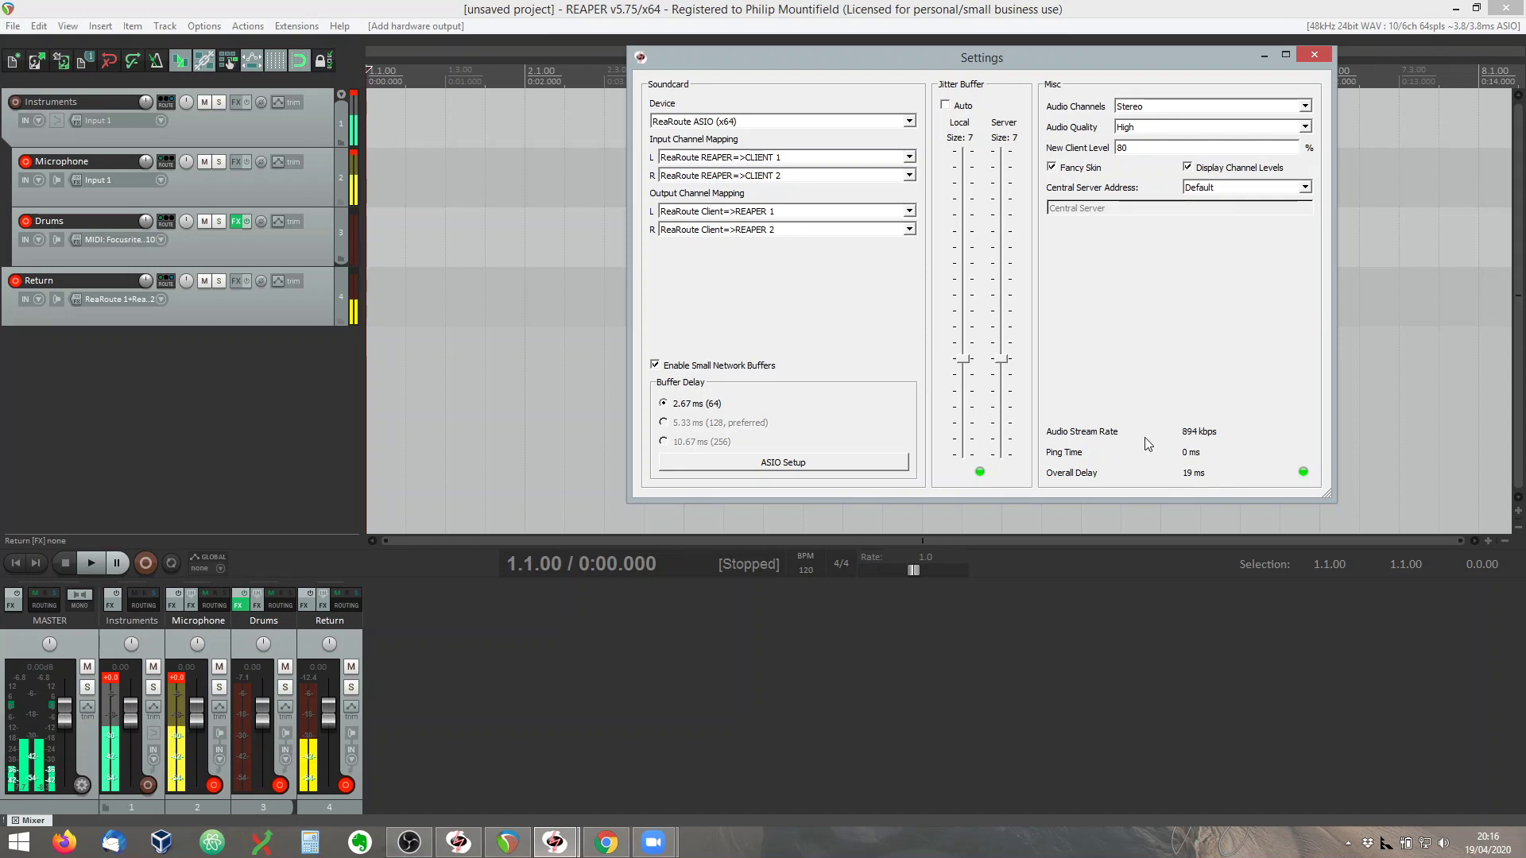
{"action": "left_click", "coordinate": [1313, 55]}
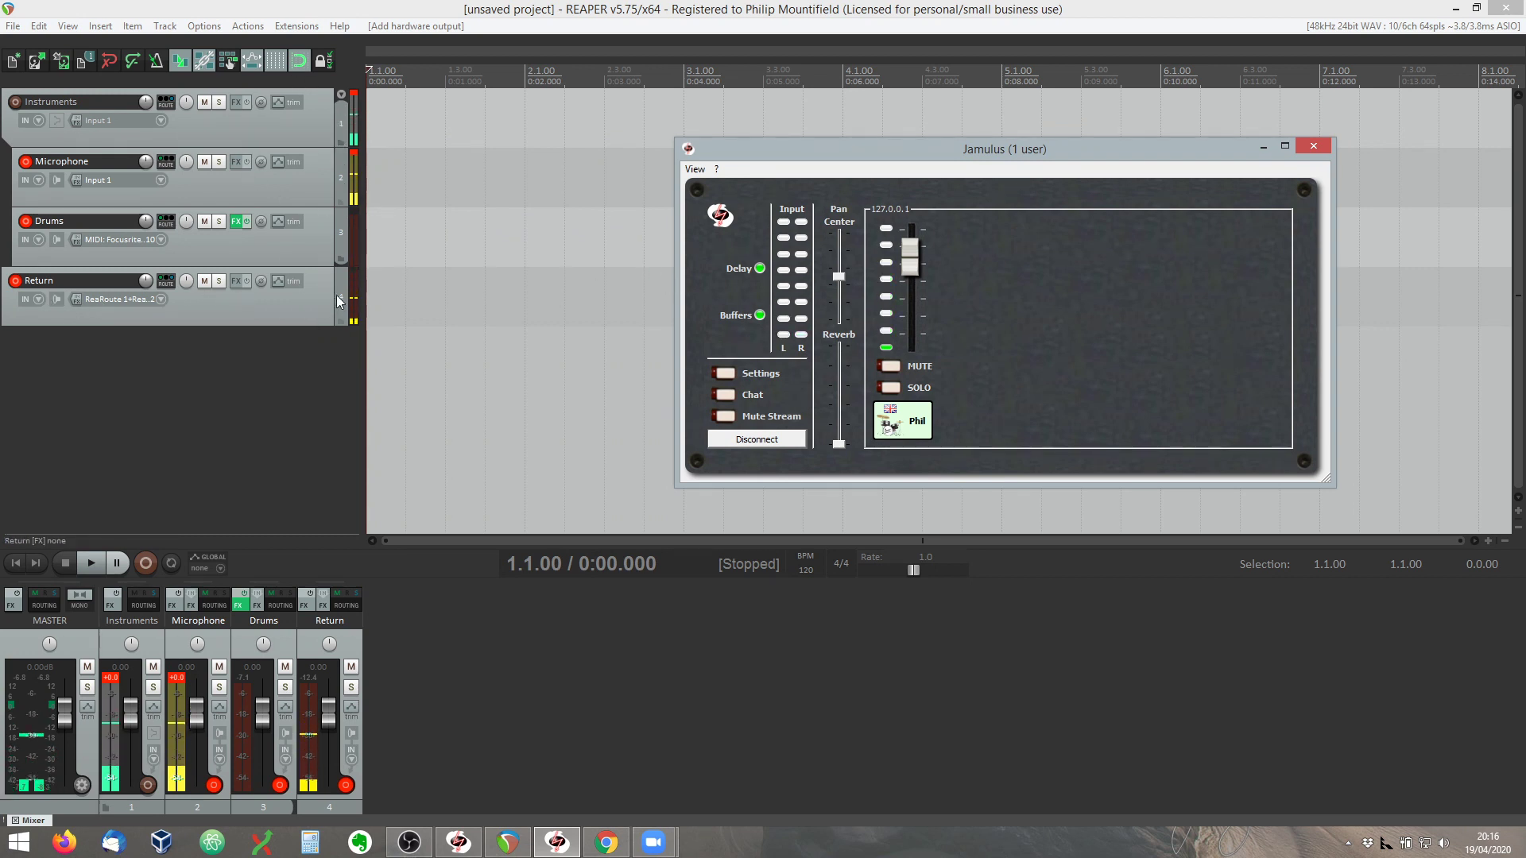
Step: Review the Return track's hardware output routing in REAPER and bring up the Zoom meeting window
{"action": "left_click", "coordinate": [169, 284]}
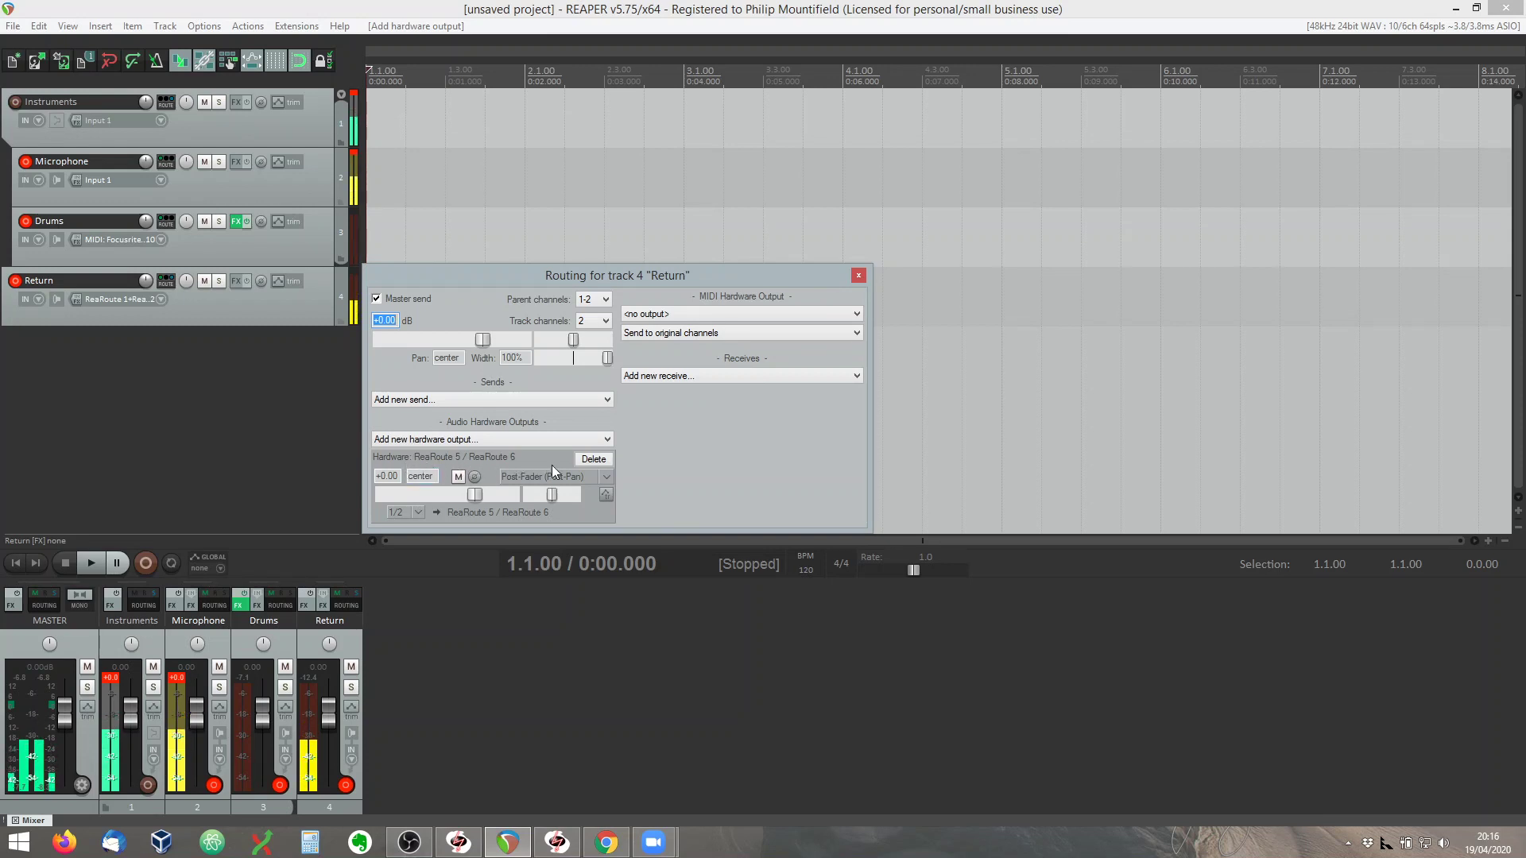
{"action": "left_click", "coordinate": [858, 275]}
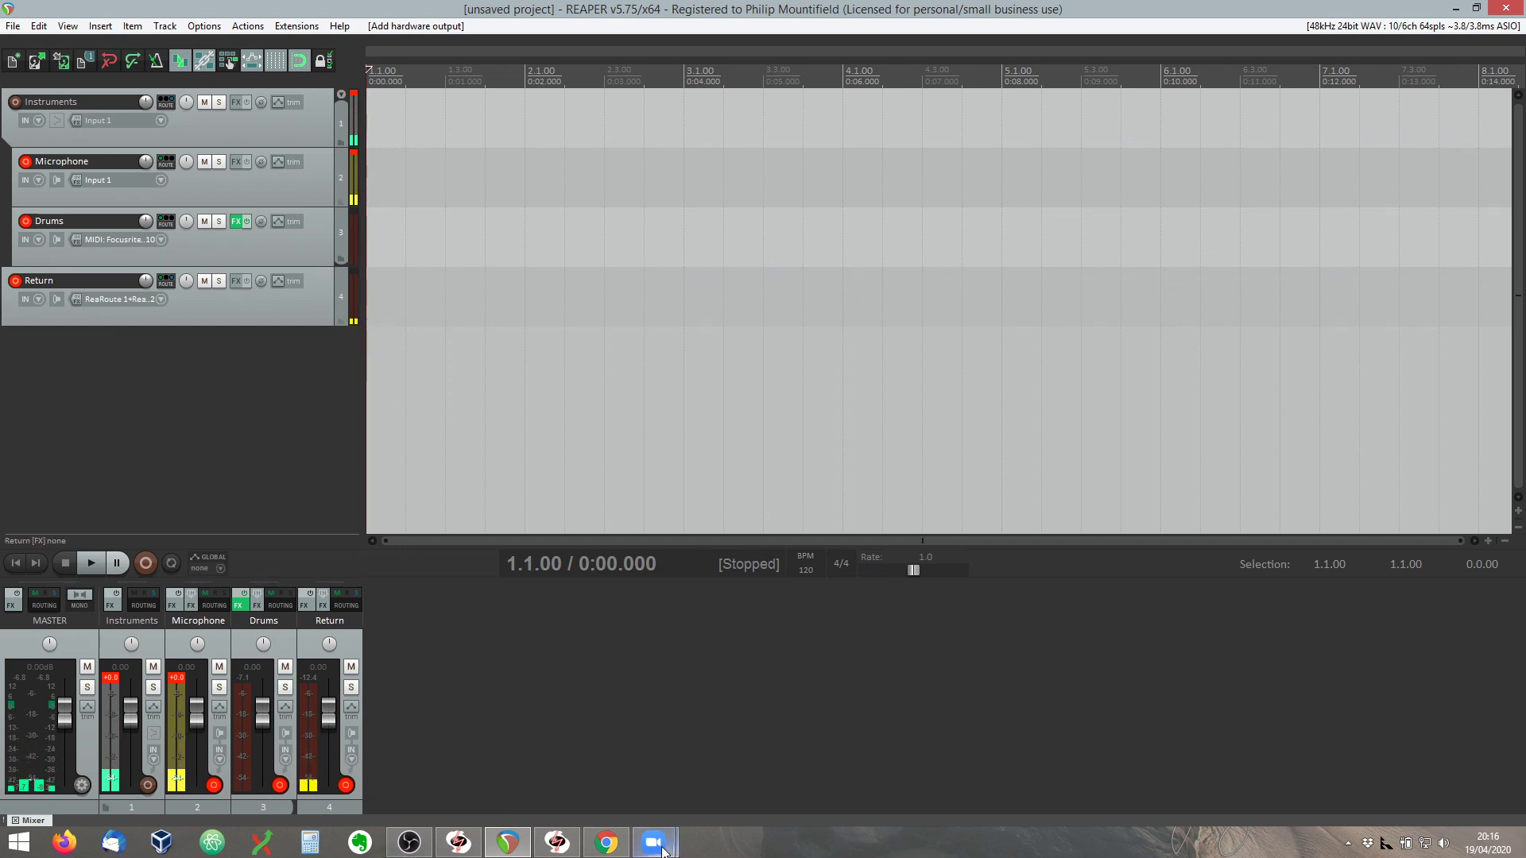
{"action": "mouse_move", "coordinate": [654, 842]}
{"action": "left_click", "coordinate": [721, 771]}
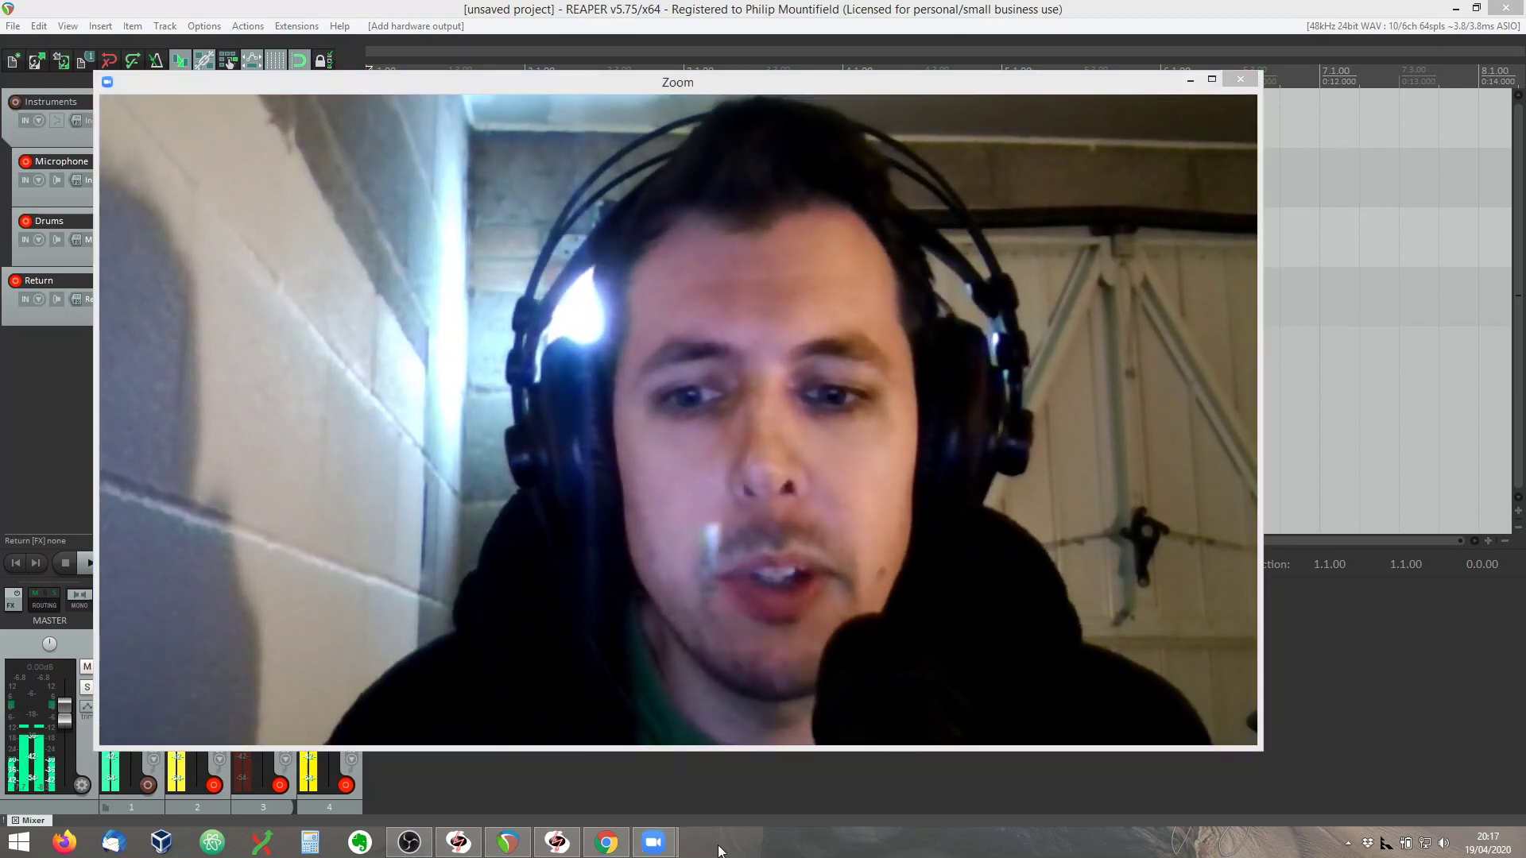
Step: Switch to OBS and add a new ASIO source named Reaper to the Tutorial scene
{"action": "mouse_move", "coordinate": [419, 850]}
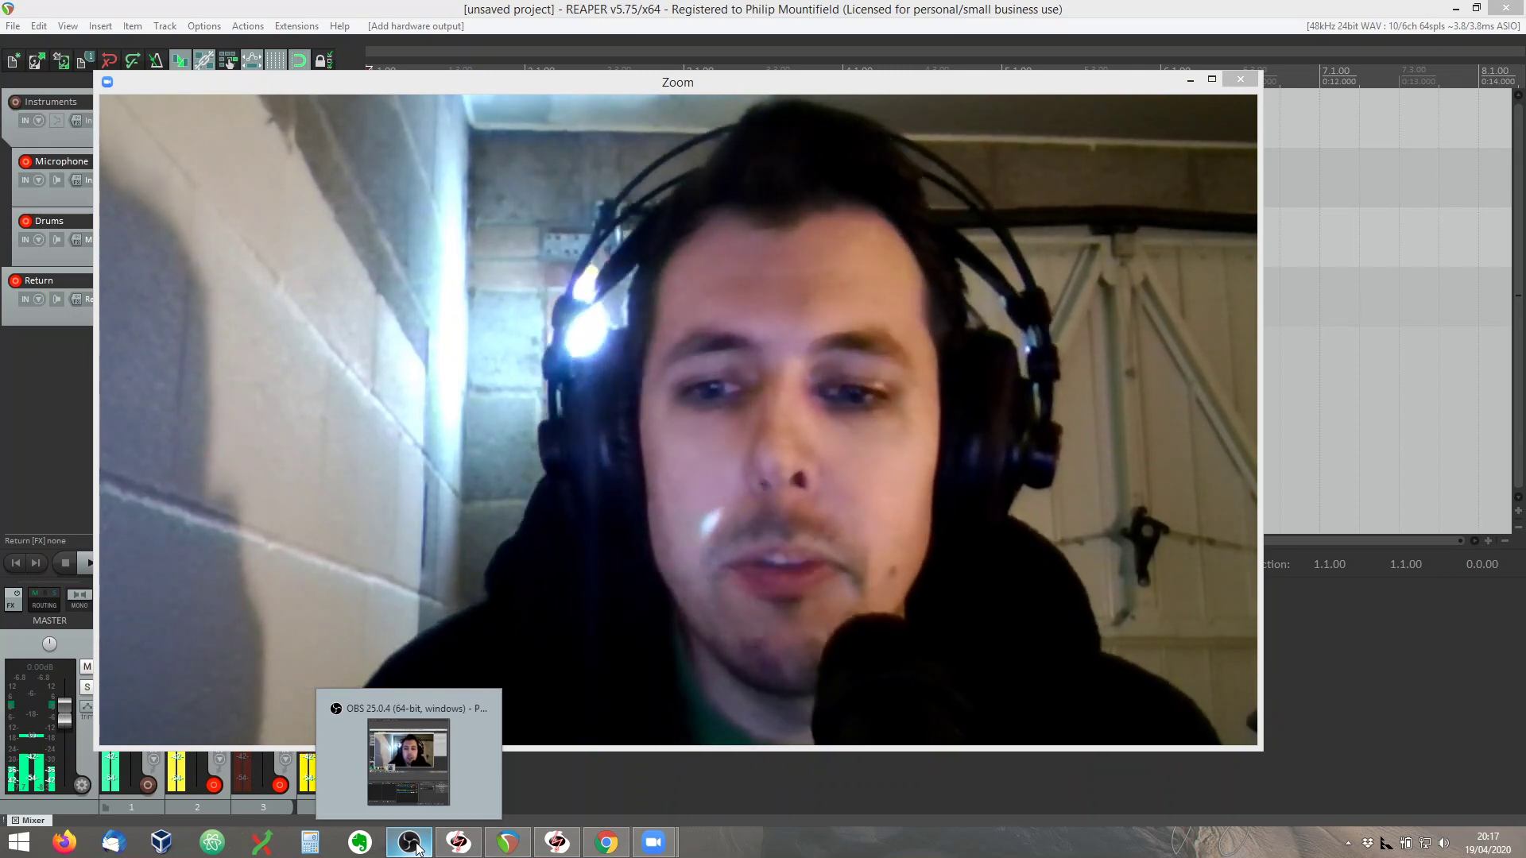
{"action": "left_click", "coordinate": [417, 847]}
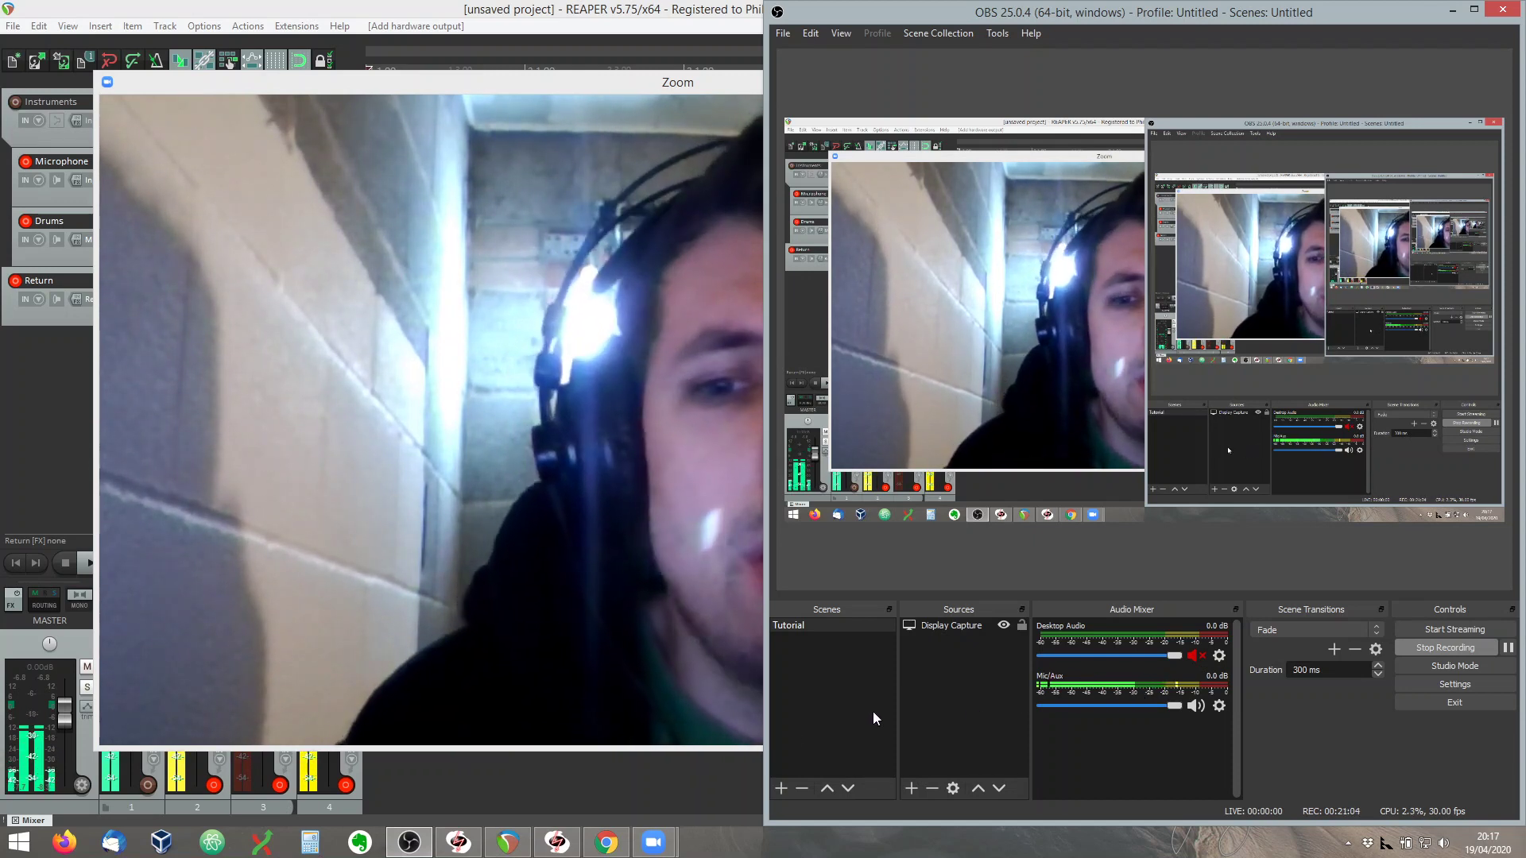
{"action": "left_click", "coordinate": [561, 842]}
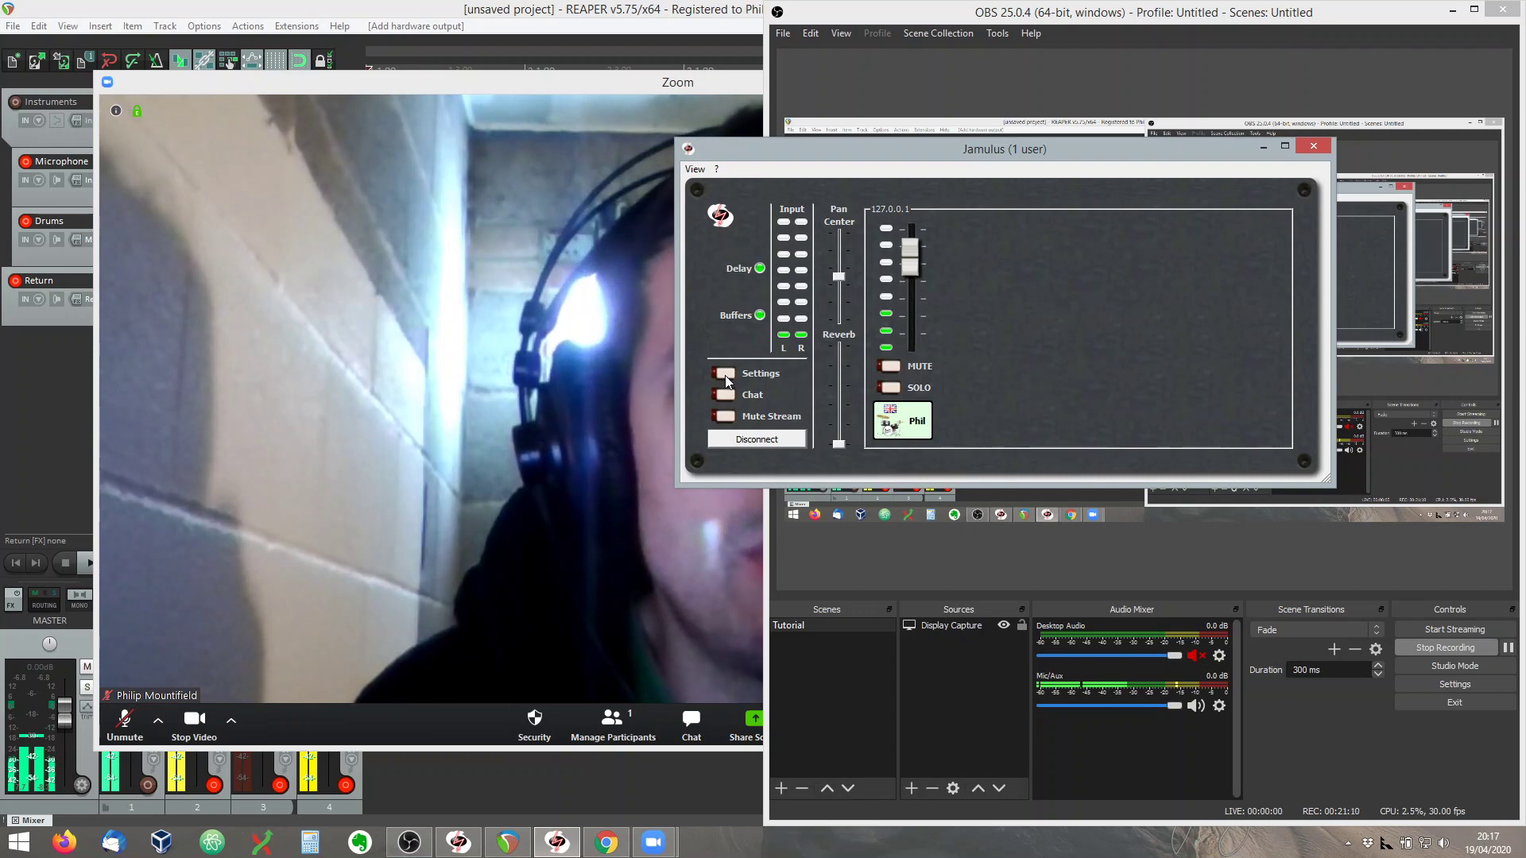
{"action": "left_click", "coordinate": [1341, 733]}
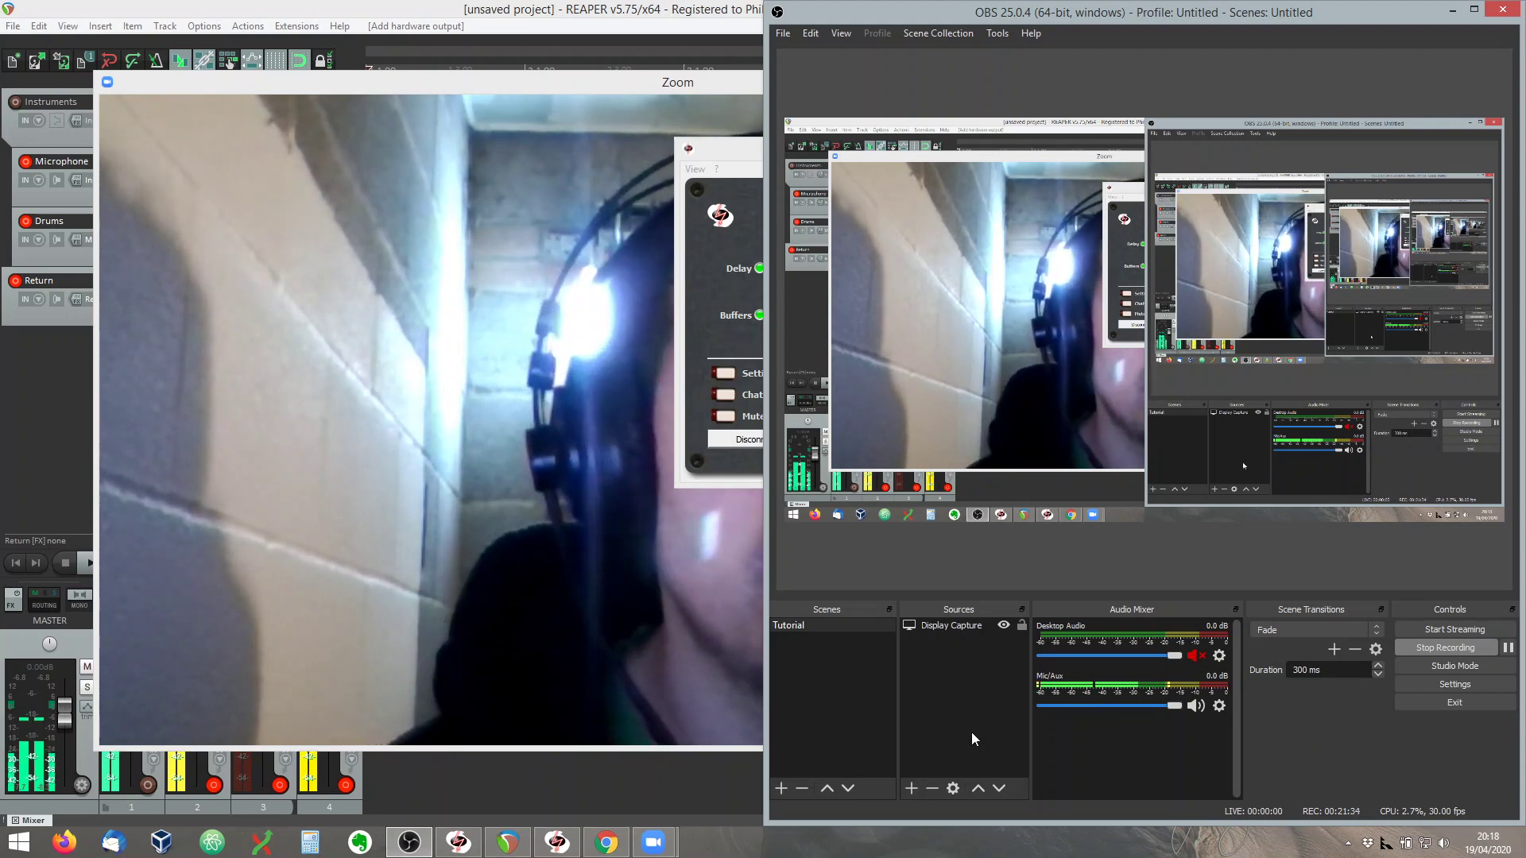
{"action": "left_click", "coordinate": [910, 787]}
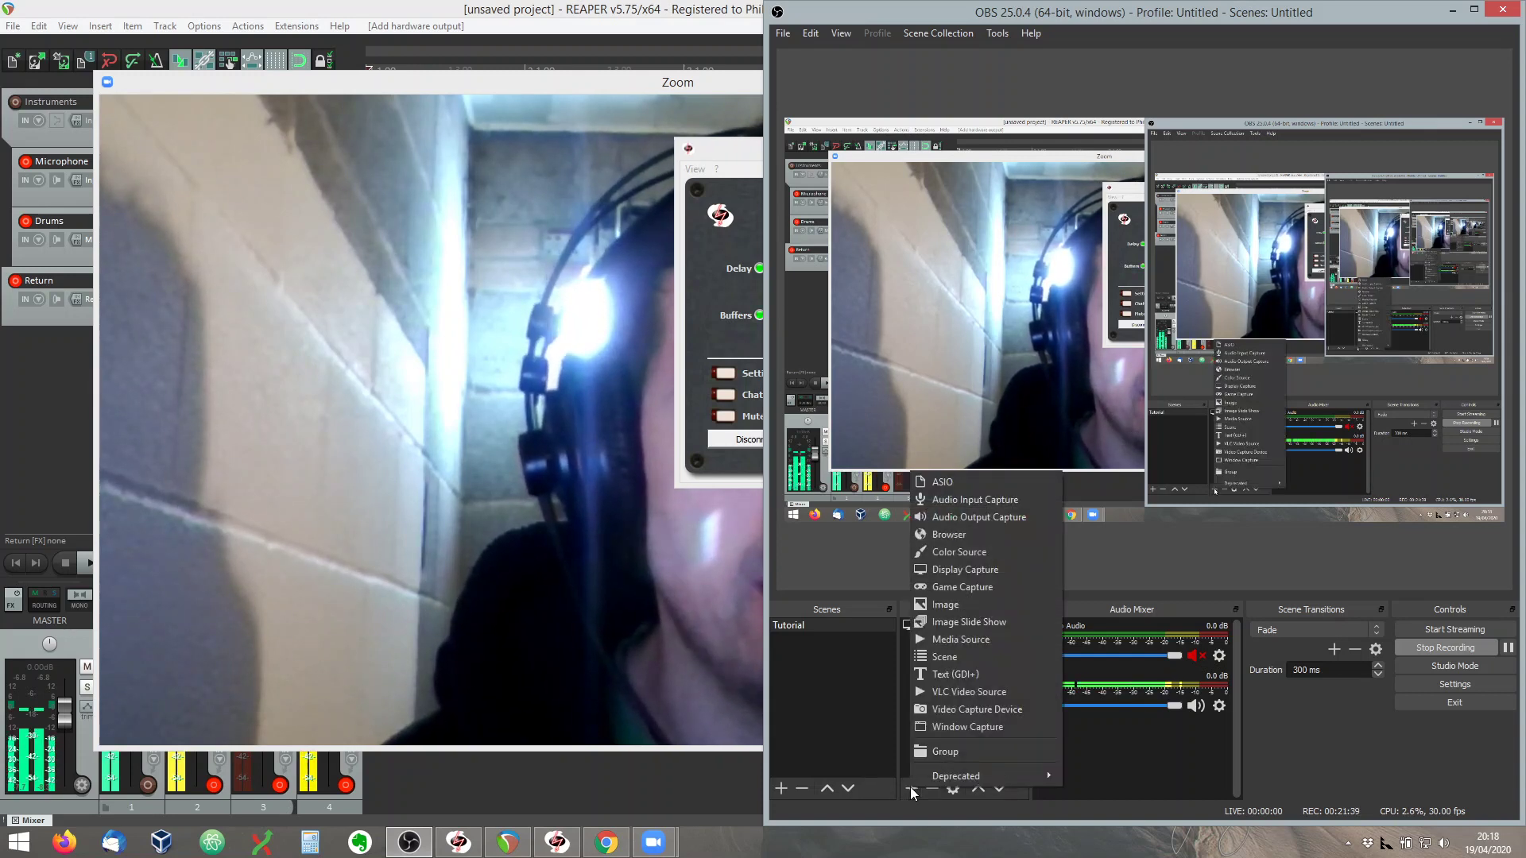
{"action": "left_click", "coordinate": [965, 480]}
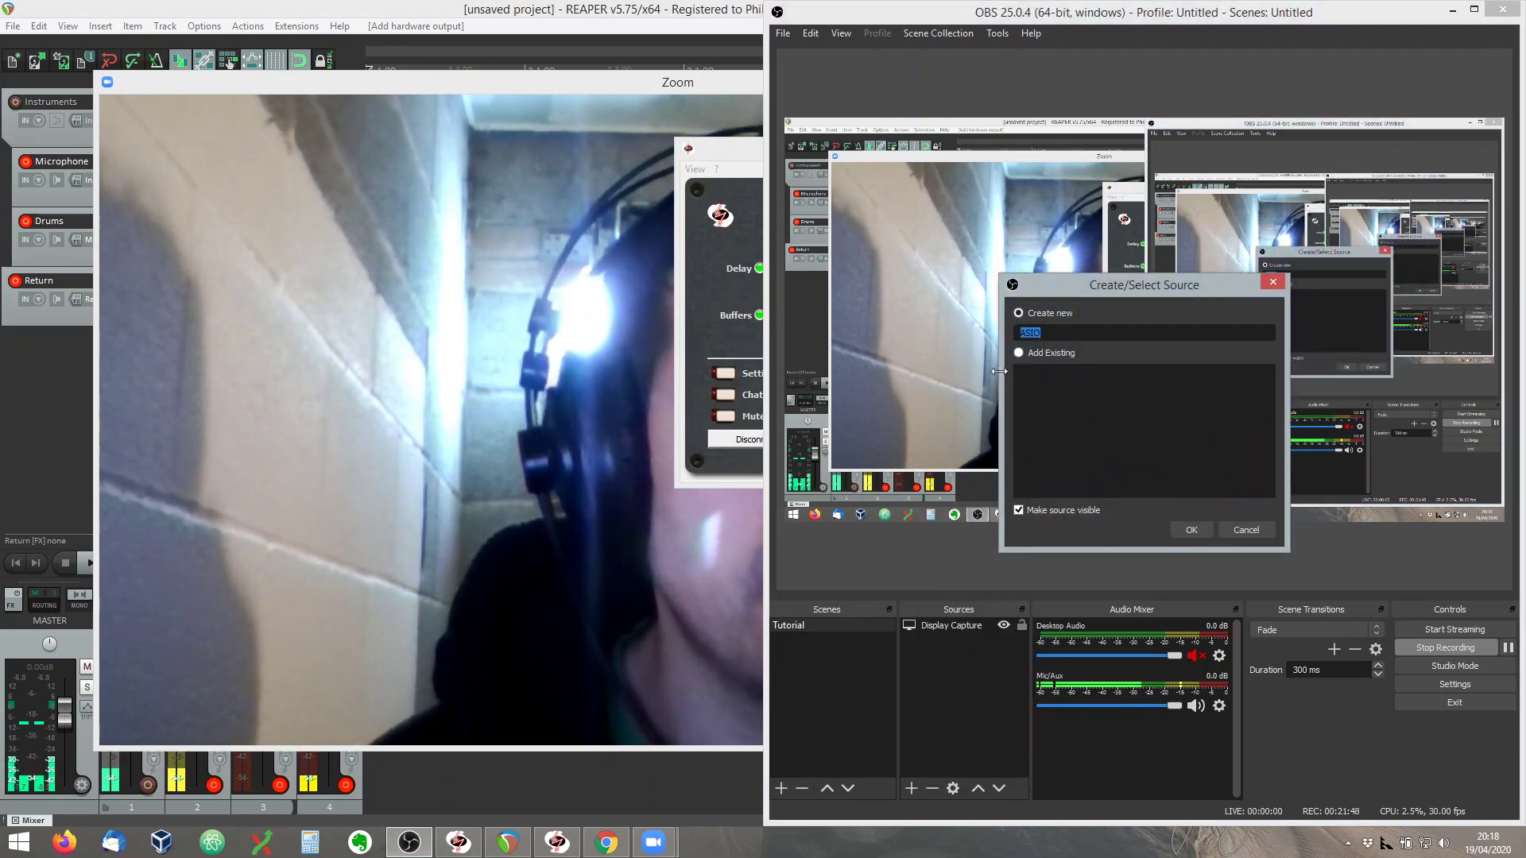
{"action": "type", "text": "Reaper"}
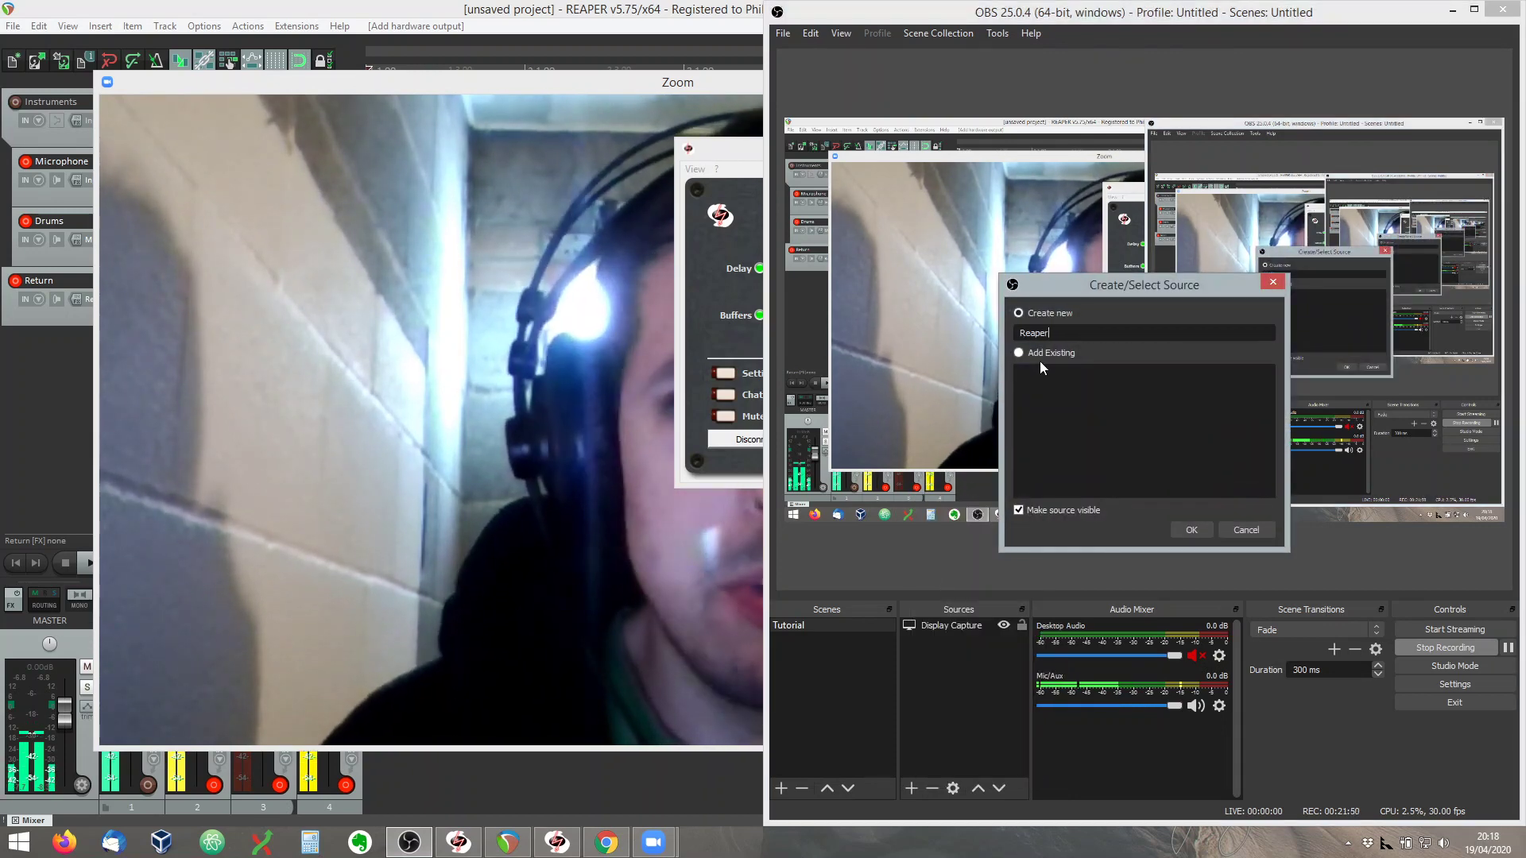
{"action": "left_click", "coordinate": [1201, 529]}
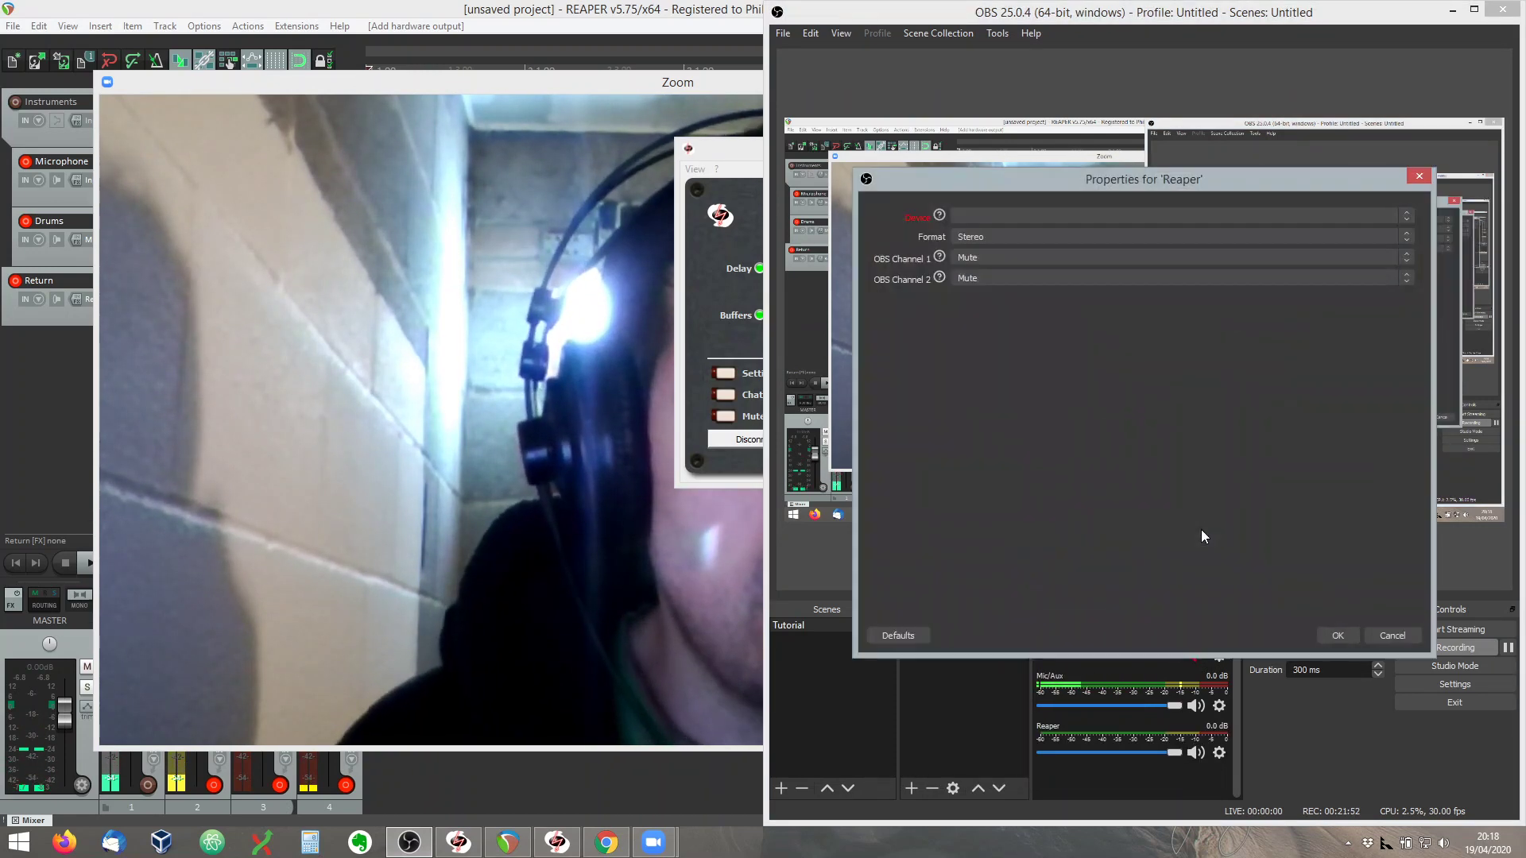
Step: Set the Reaper source to ReaRoute ASIO (x64) with channels 1 and 2 on ReaRoute REAPER=>CLIENT 5 and 6, save it, and mute Mic/Aux
{"action": "left_click", "coordinate": [967, 211]}
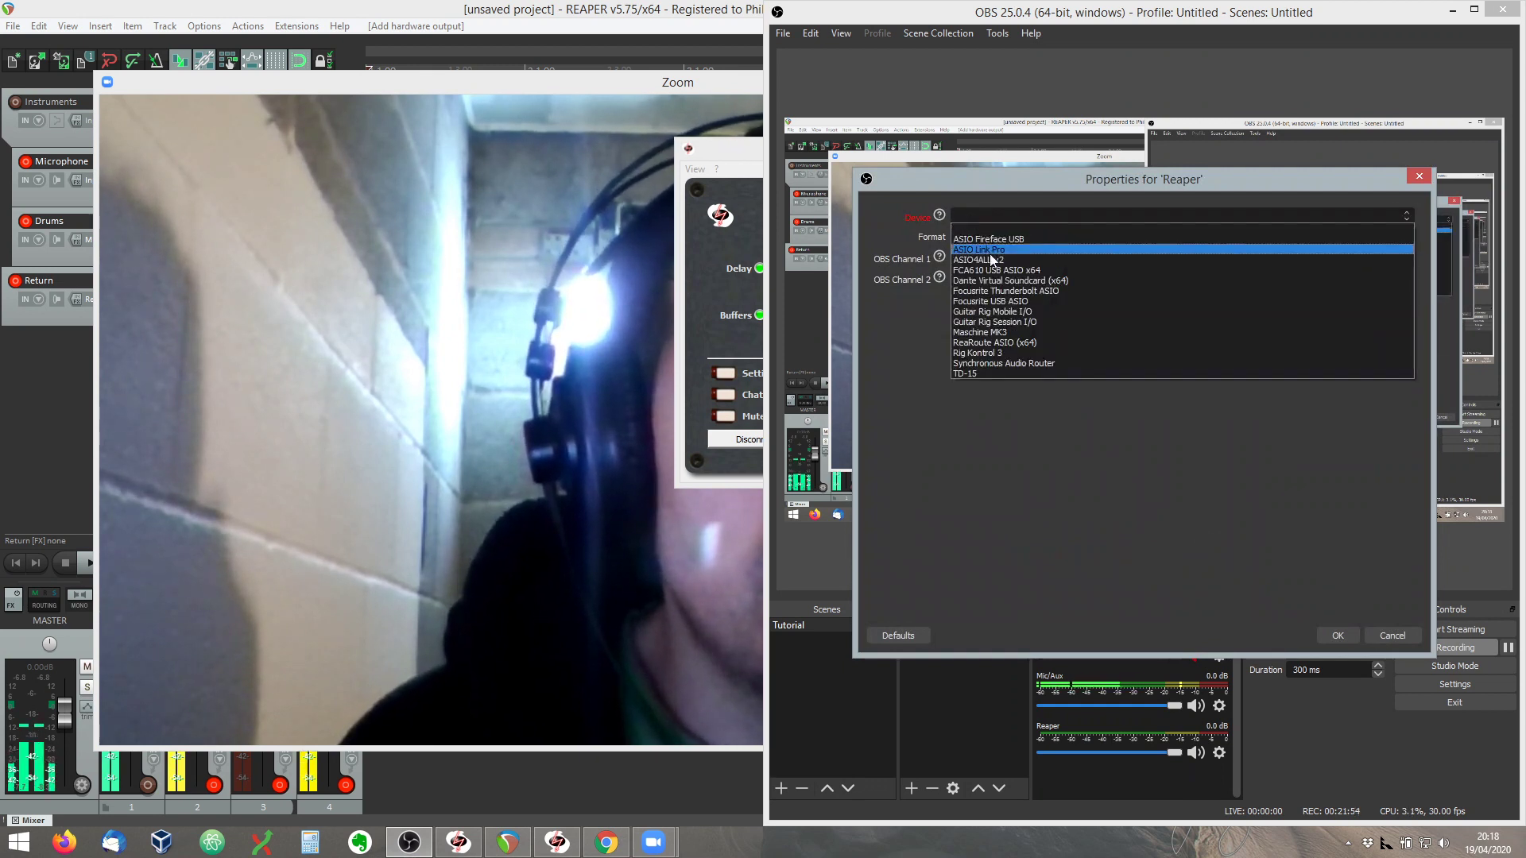
{"action": "left_click", "coordinate": [1013, 345]}
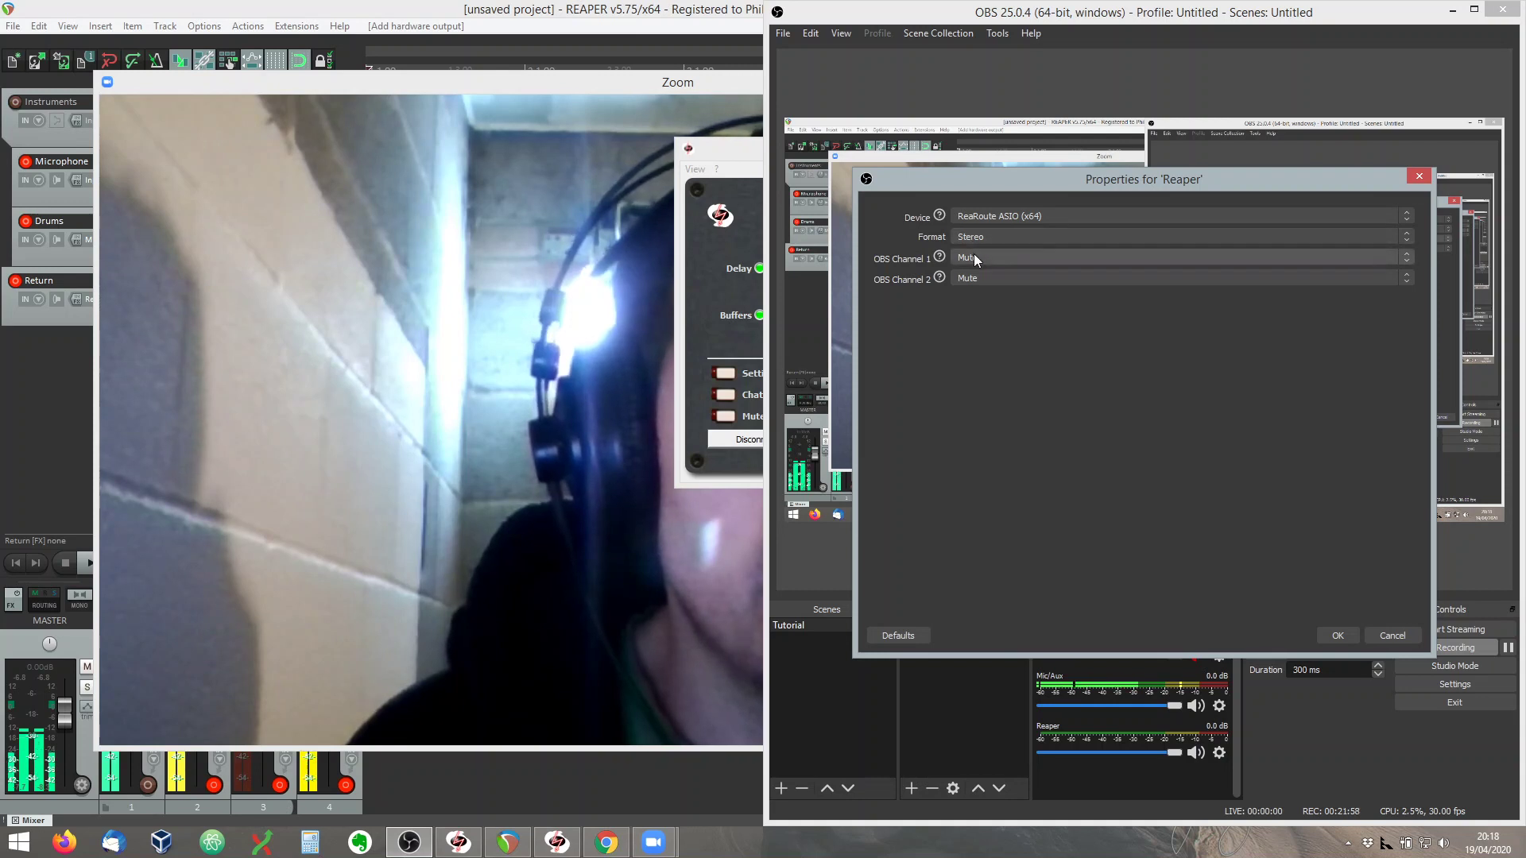
{"action": "left_click", "coordinate": [975, 256]}
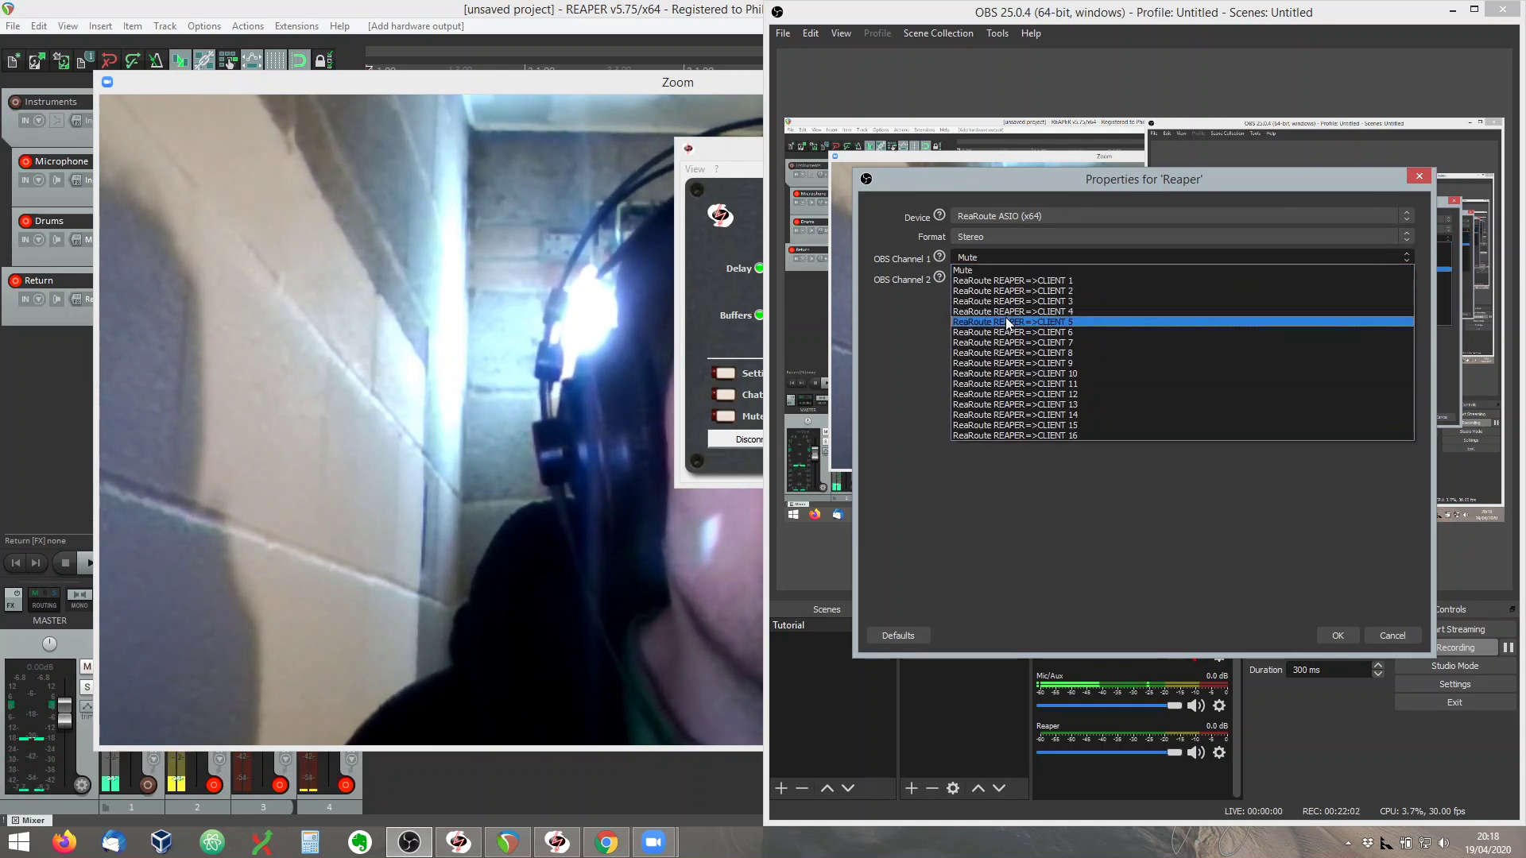
{"action": "left_click", "coordinate": [1007, 322]}
{"action": "left_click", "coordinate": [994, 280]}
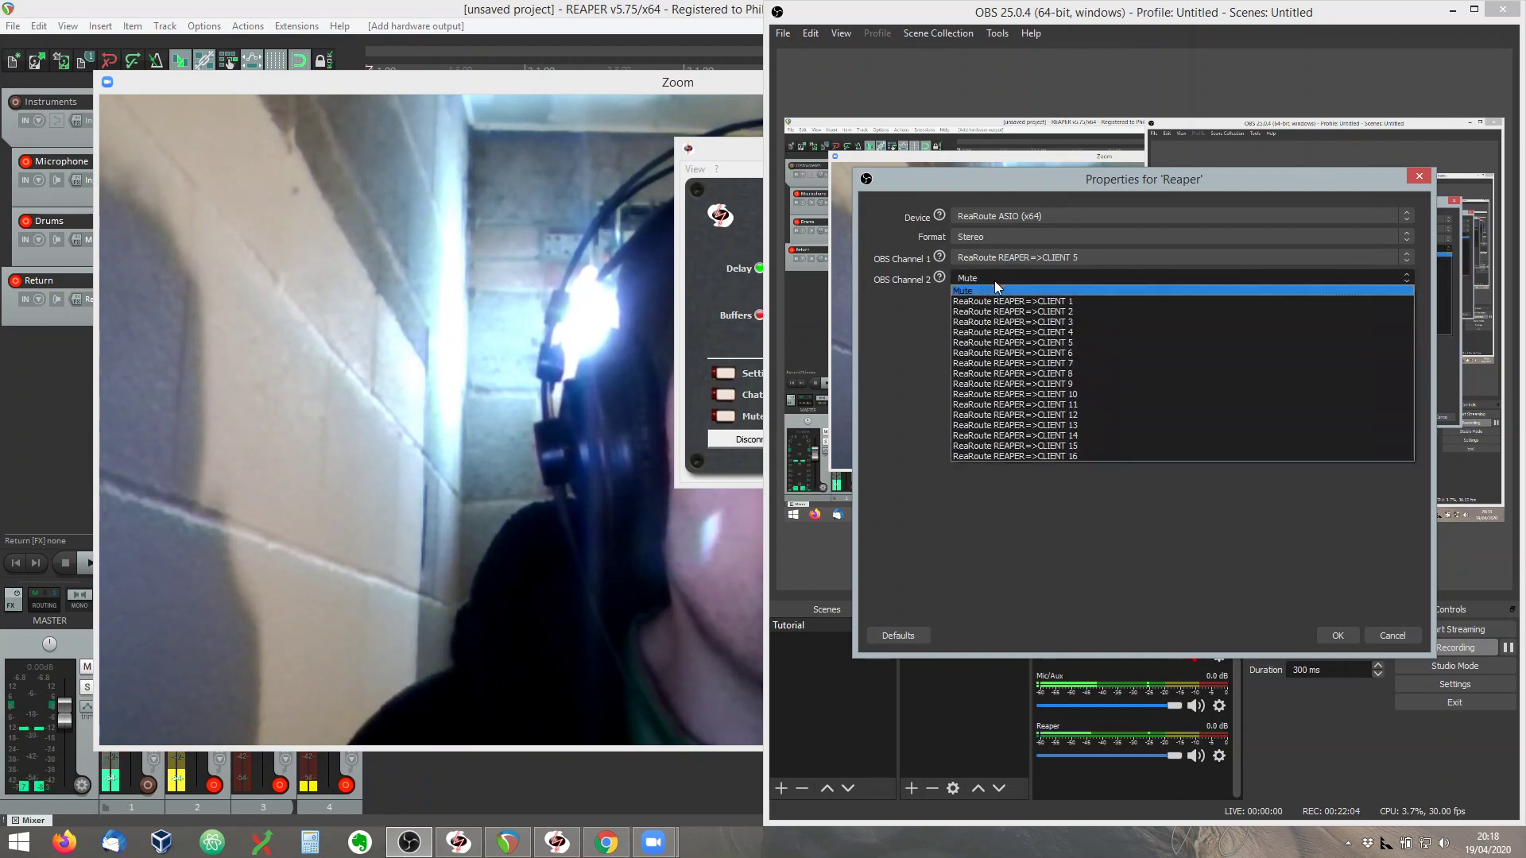
{"action": "left_click", "coordinate": [1024, 351]}
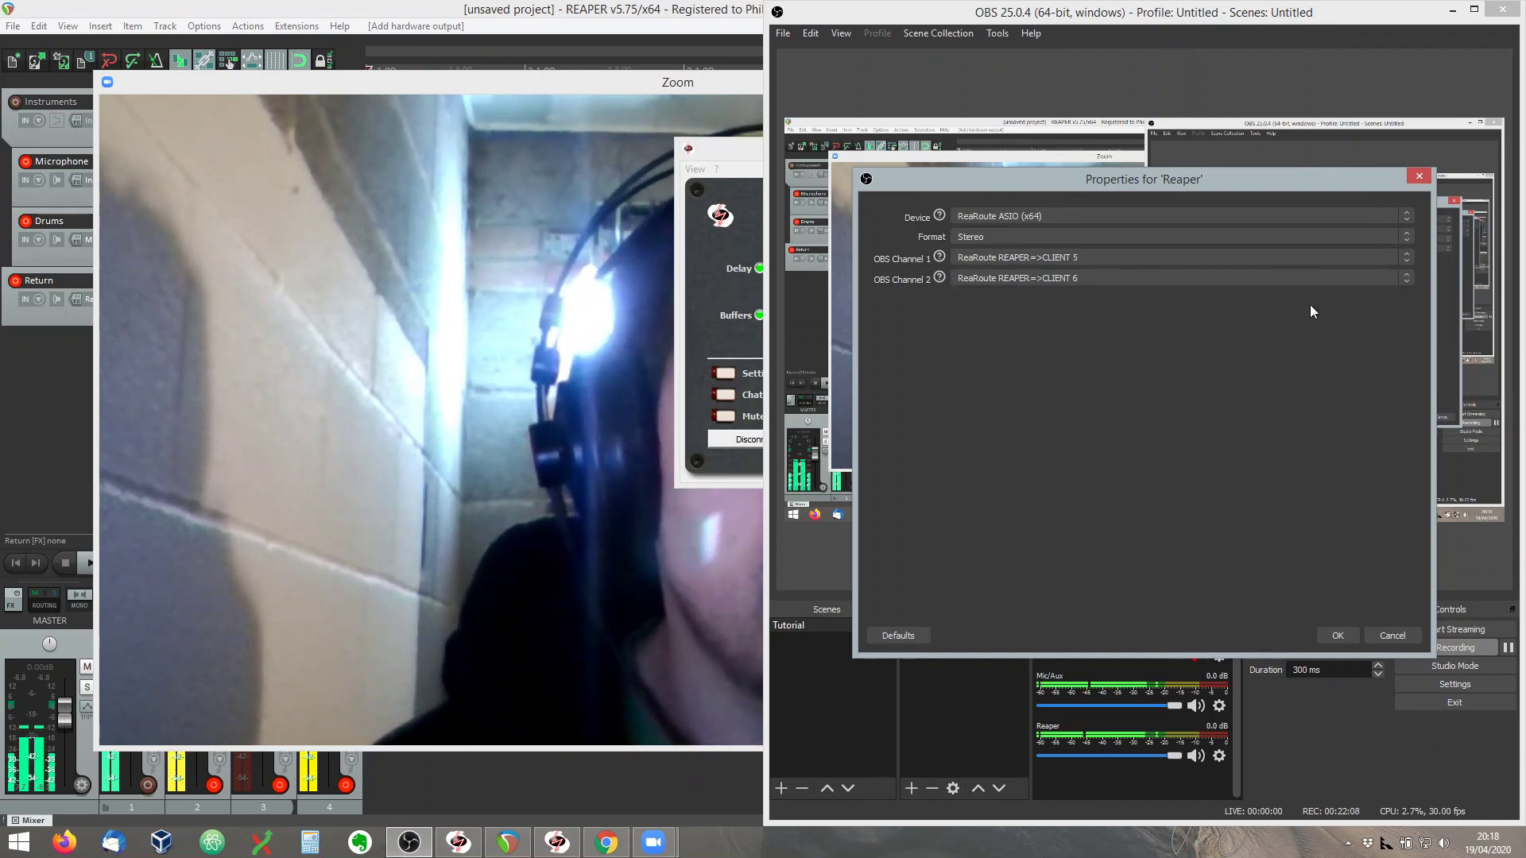
{"action": "left_click", "coordinate": [1420, 179]}
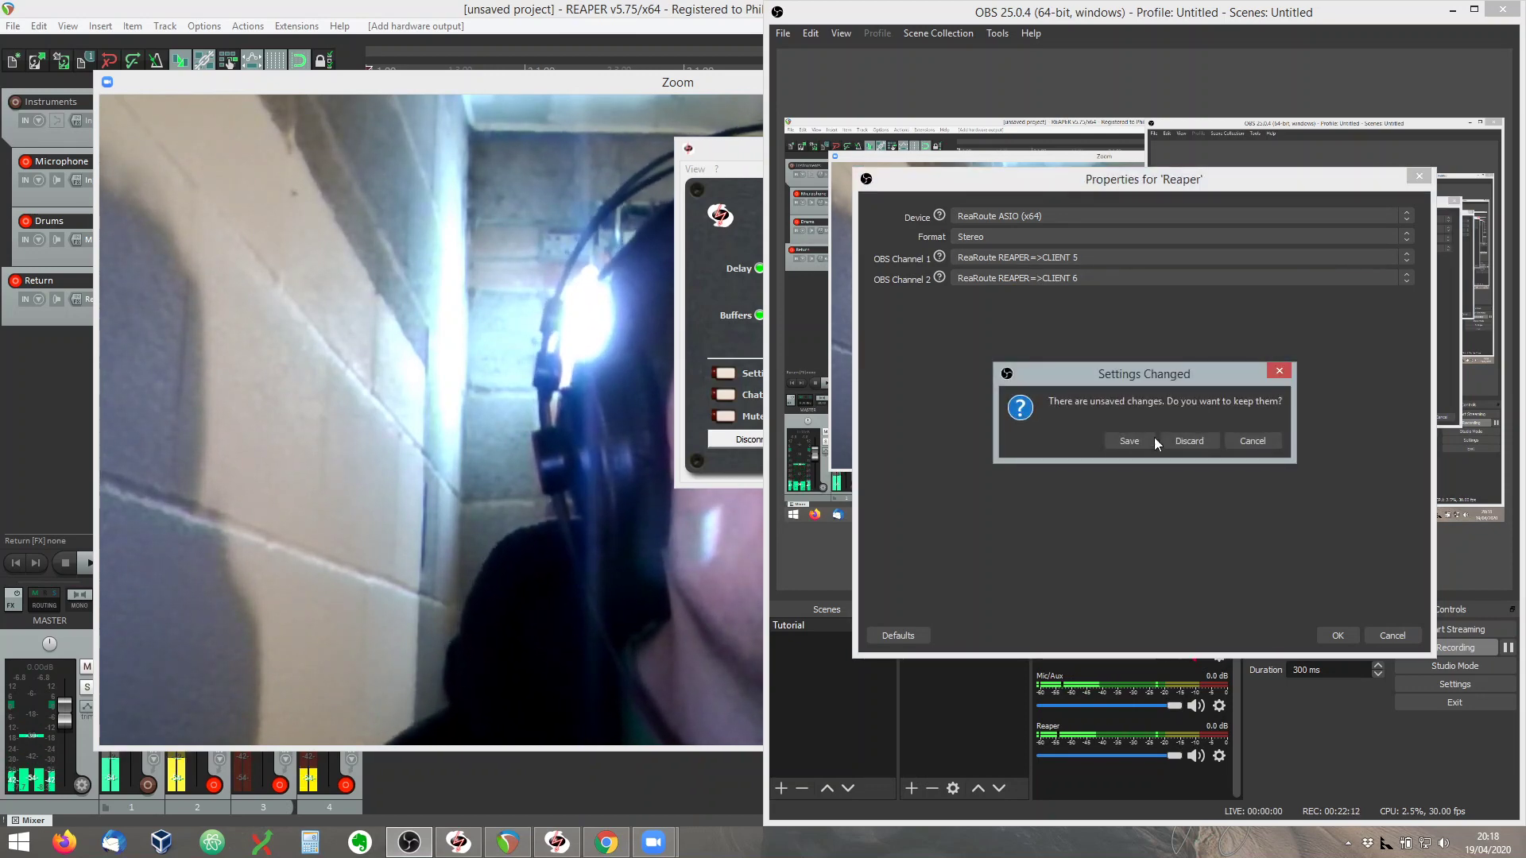
{"action": "left_click", "coordinate": [1133, 439]}
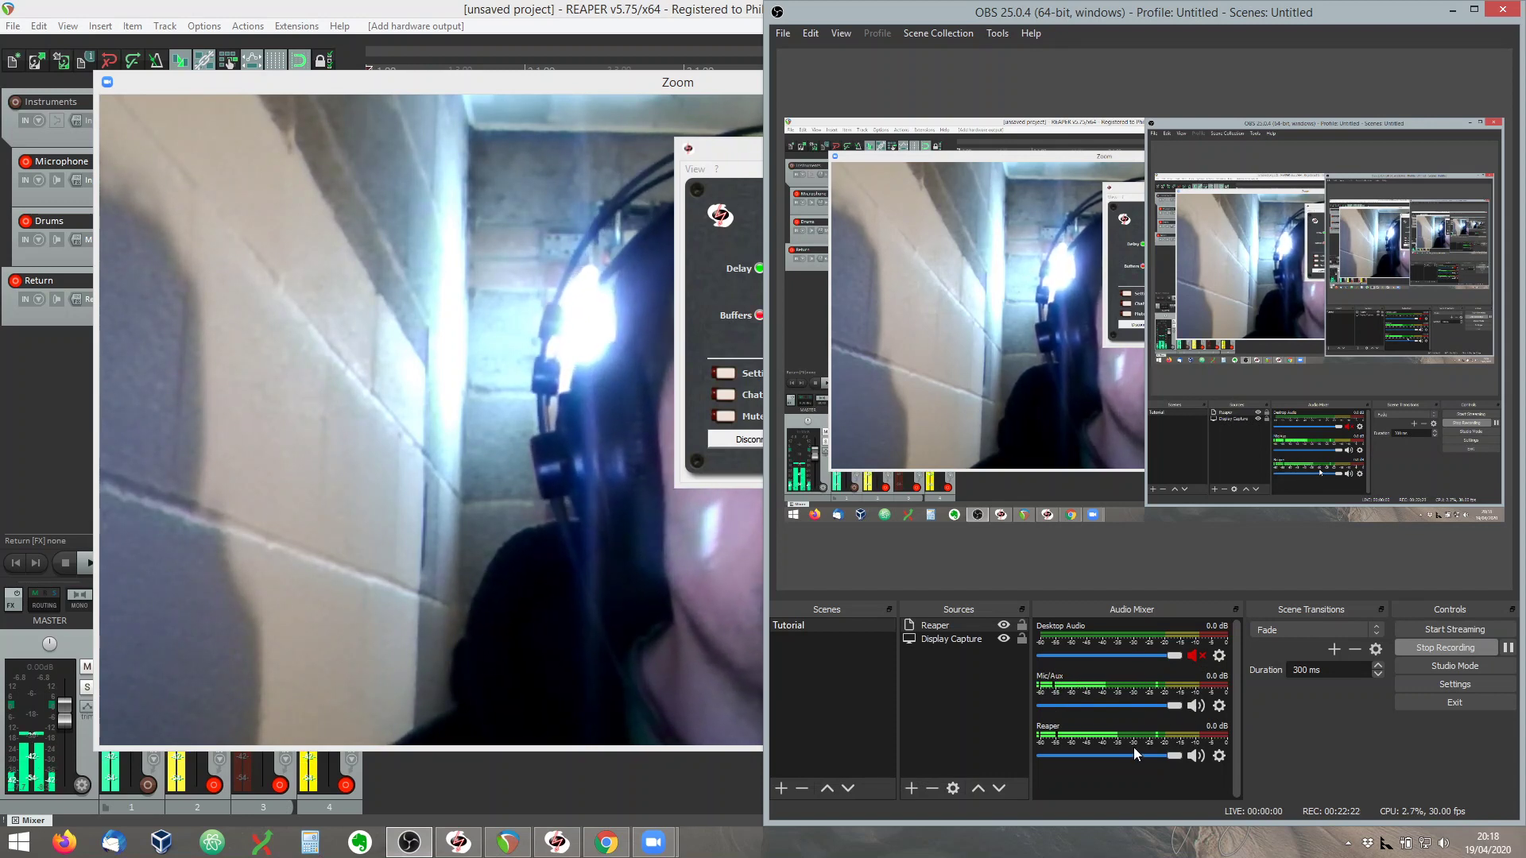
{"action": "left_click", "coordinate": [1195, 703]}
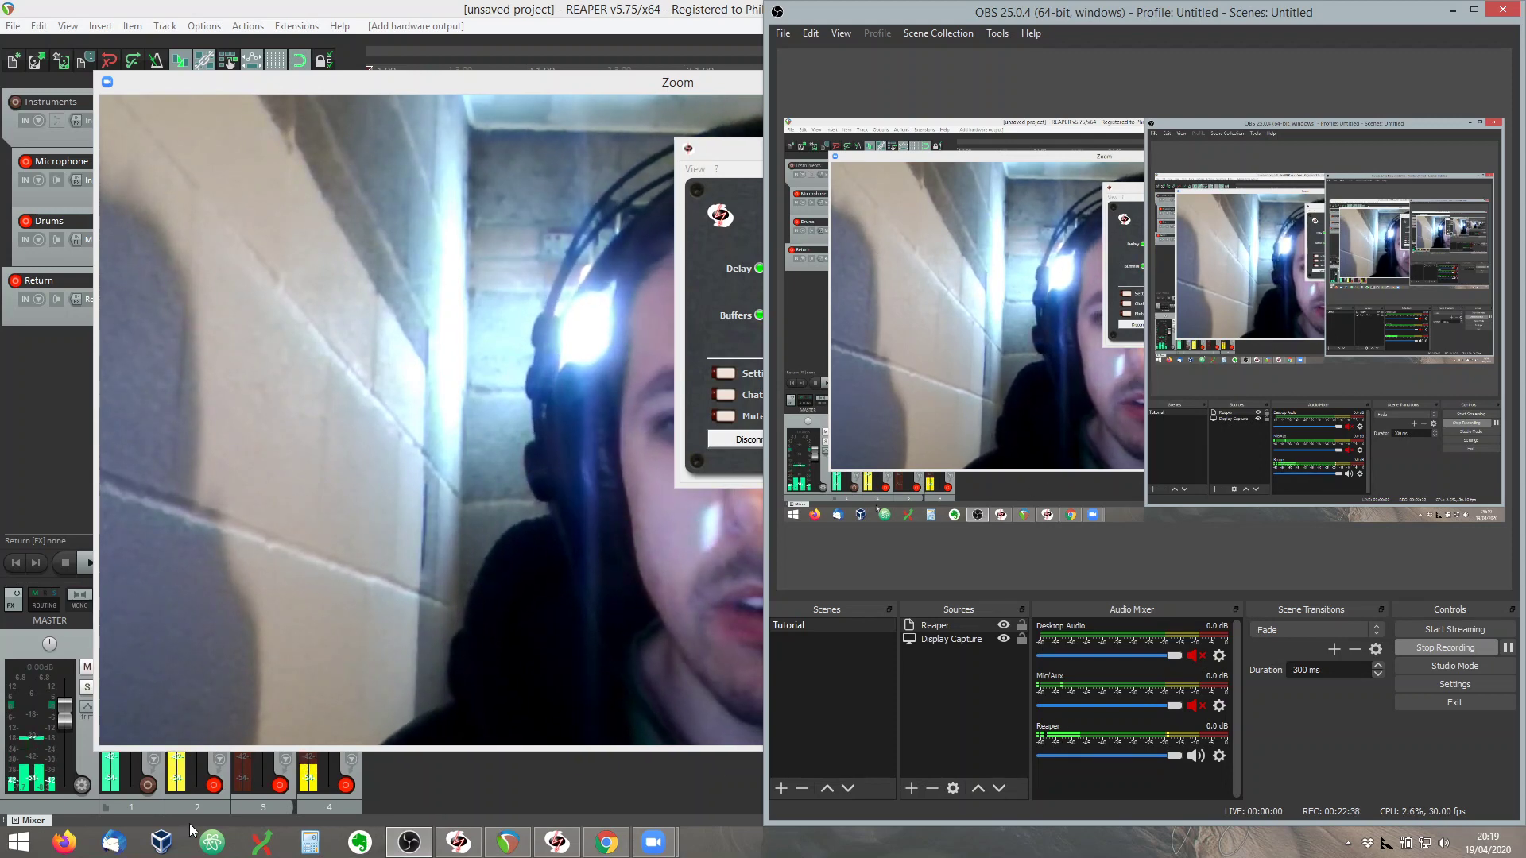
Step: Review the Instruments folder's hardware output in REAPER and the input and output channel mappings in the Jamulus settings
{"action": "left_click", "coordinate": [512, 848]}
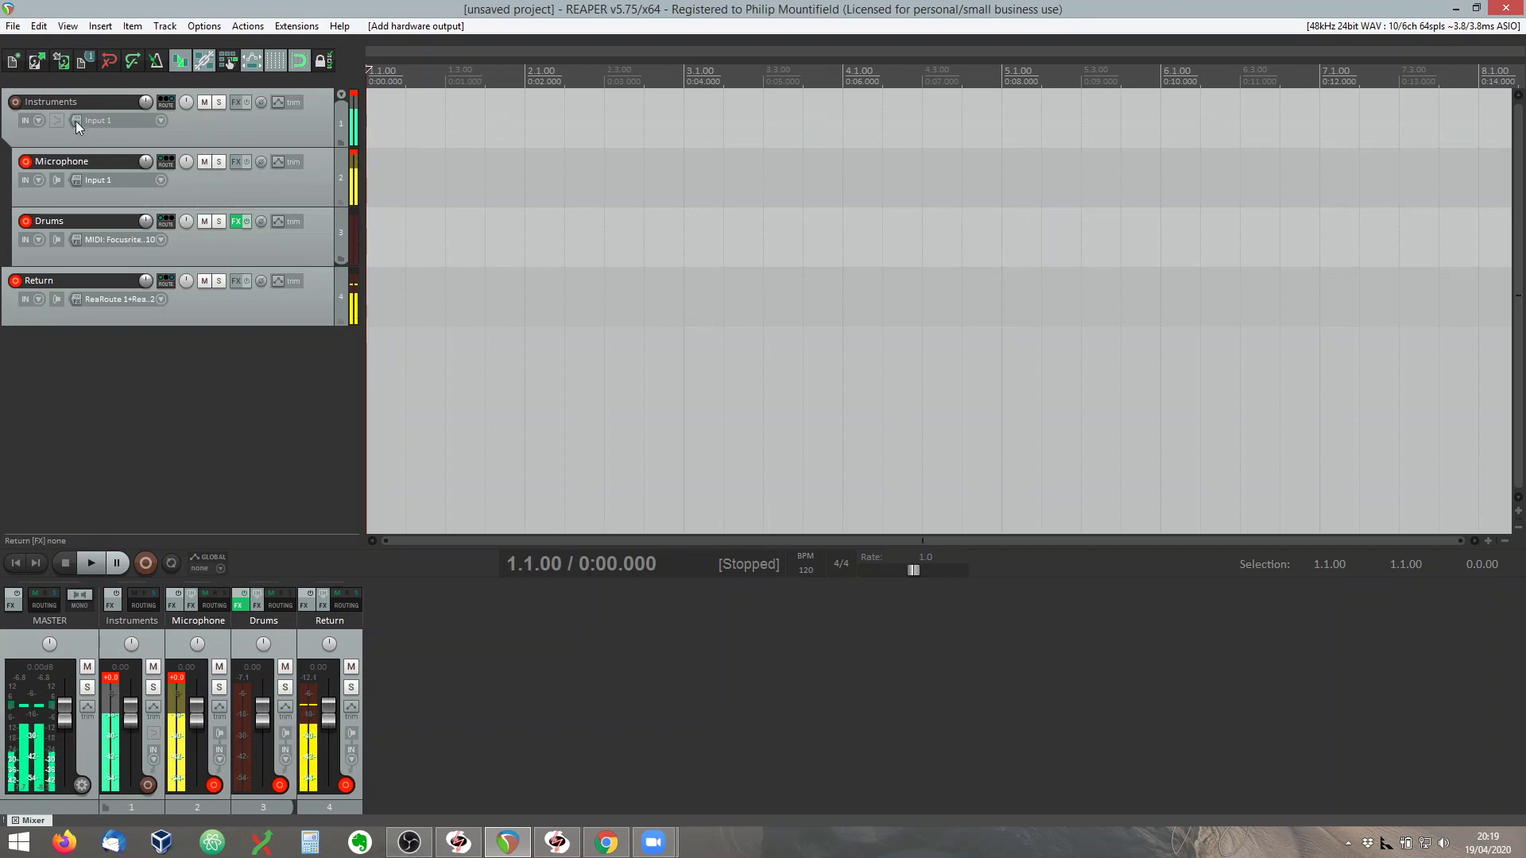
{"action": "left_click", "coordinate": [164, 105]}
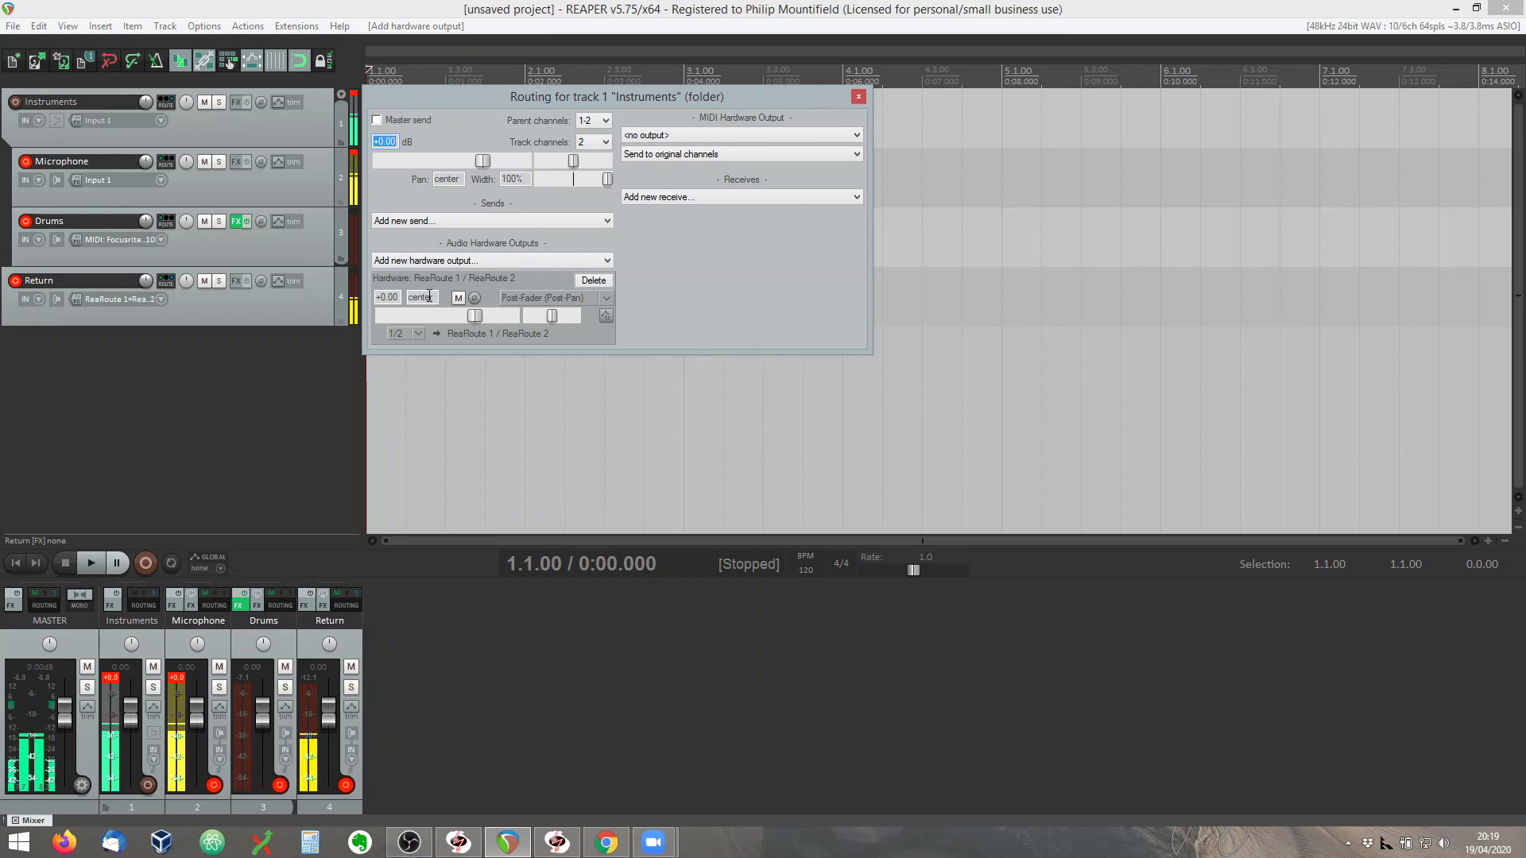
{"action": "left_click", "coordinate": [550, 848]}
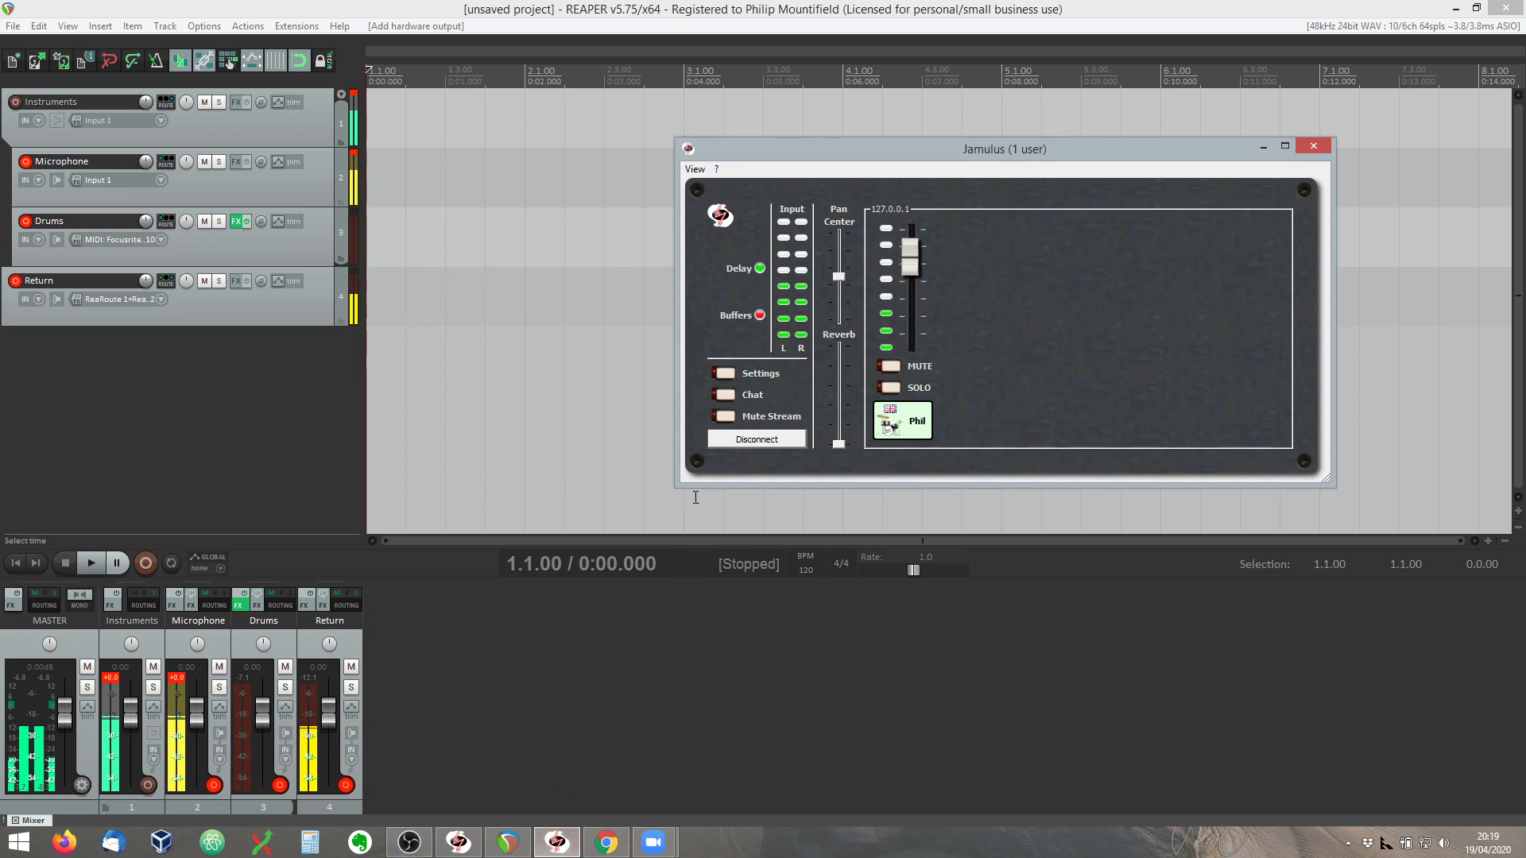
{"action": "left_click", "coordinate": [723, 380]}
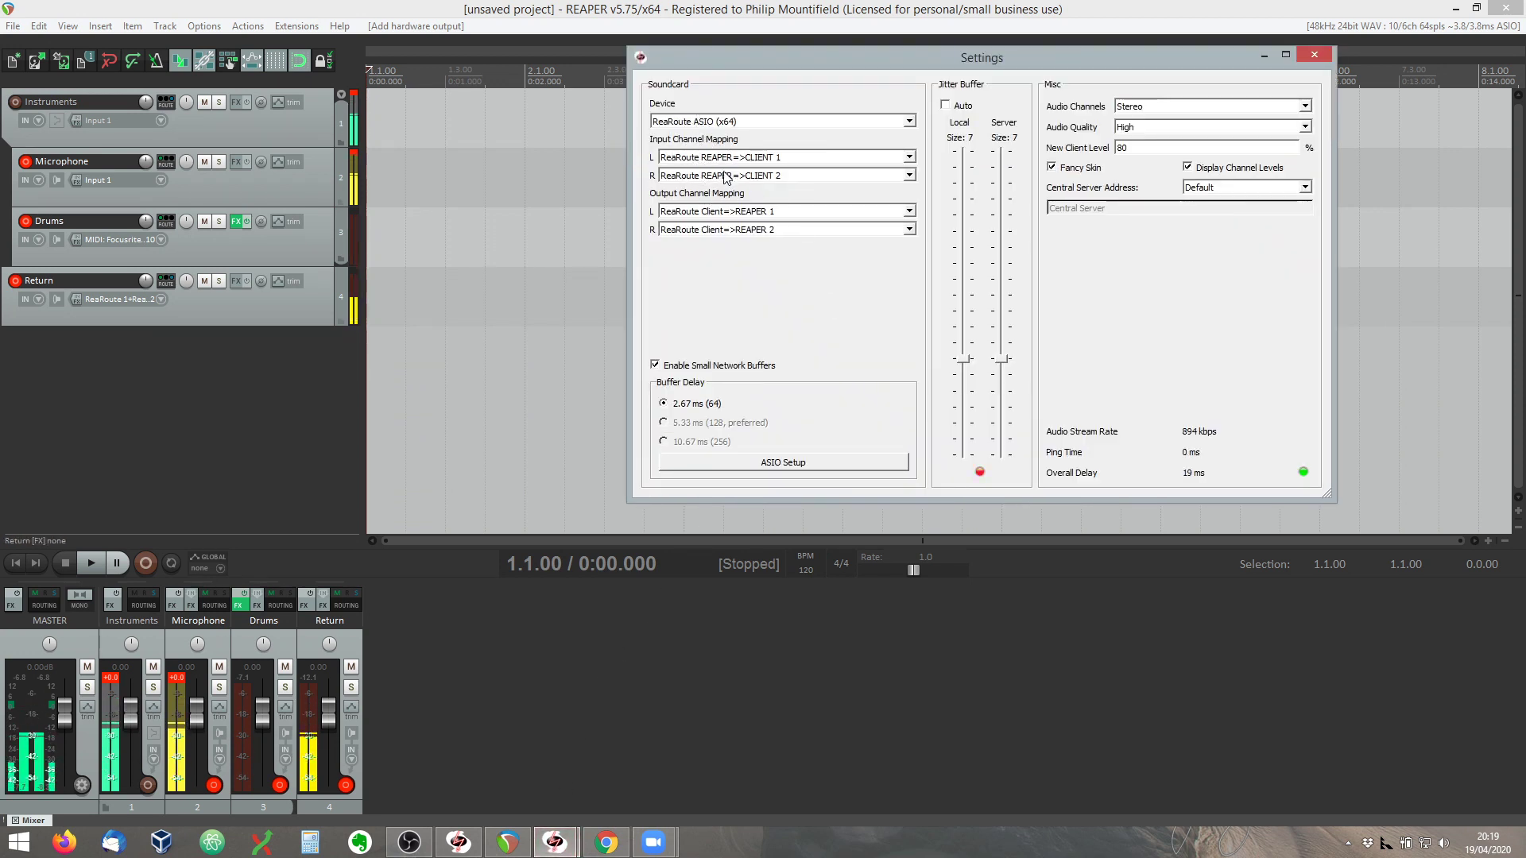
{"action": "left_click", "coordinate": [1315, 55]}
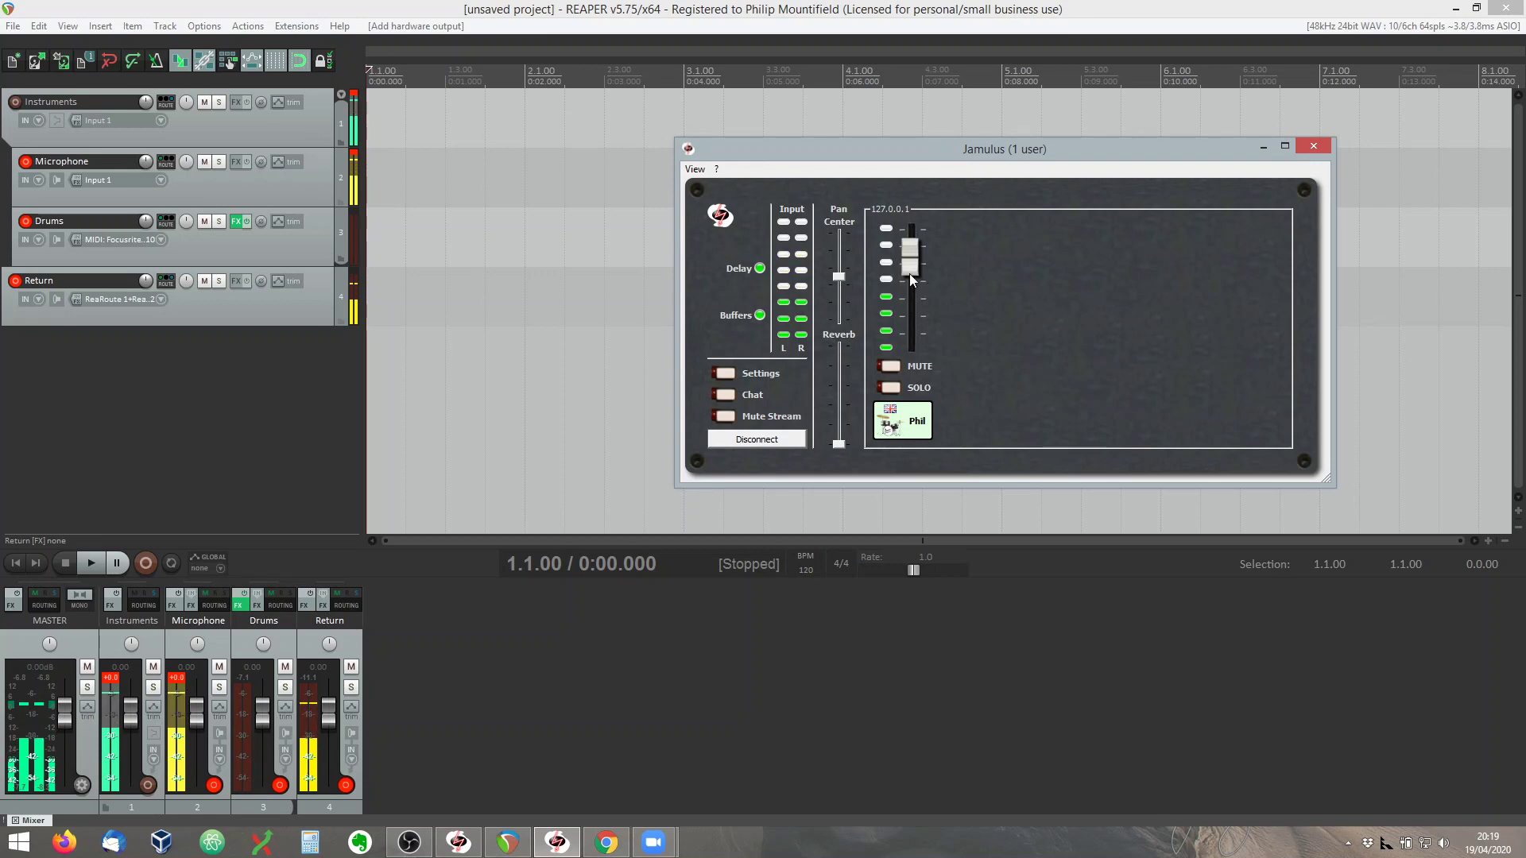
{"action": "left_click", "coordinate": [724, 373]}
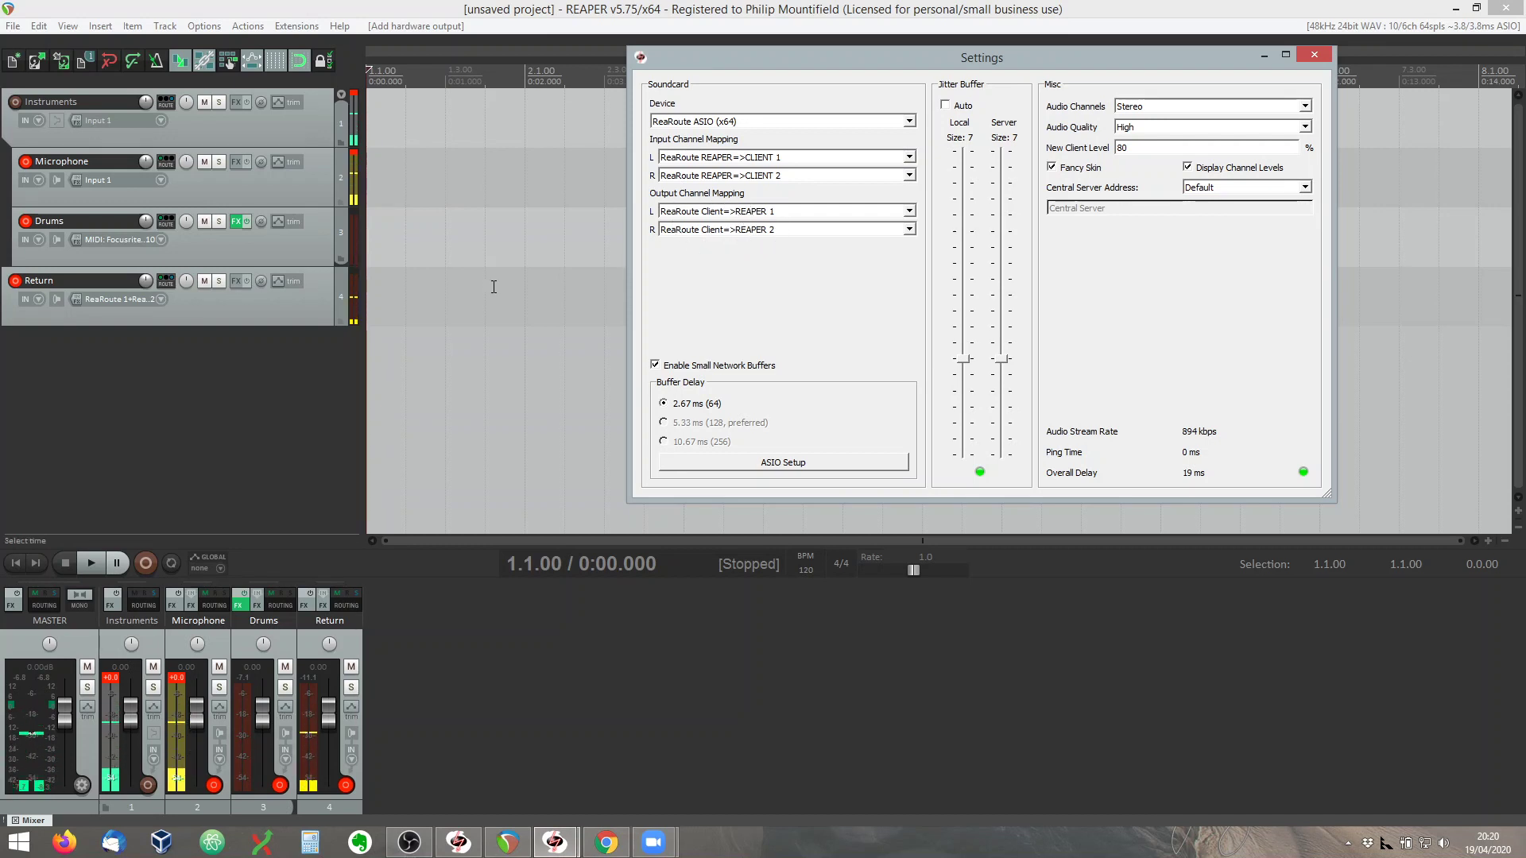
Step: Switch back to REAPER and review the Return track's input, master send and hardware output
{"action": "left_click", "coordinate": [335, 365]}
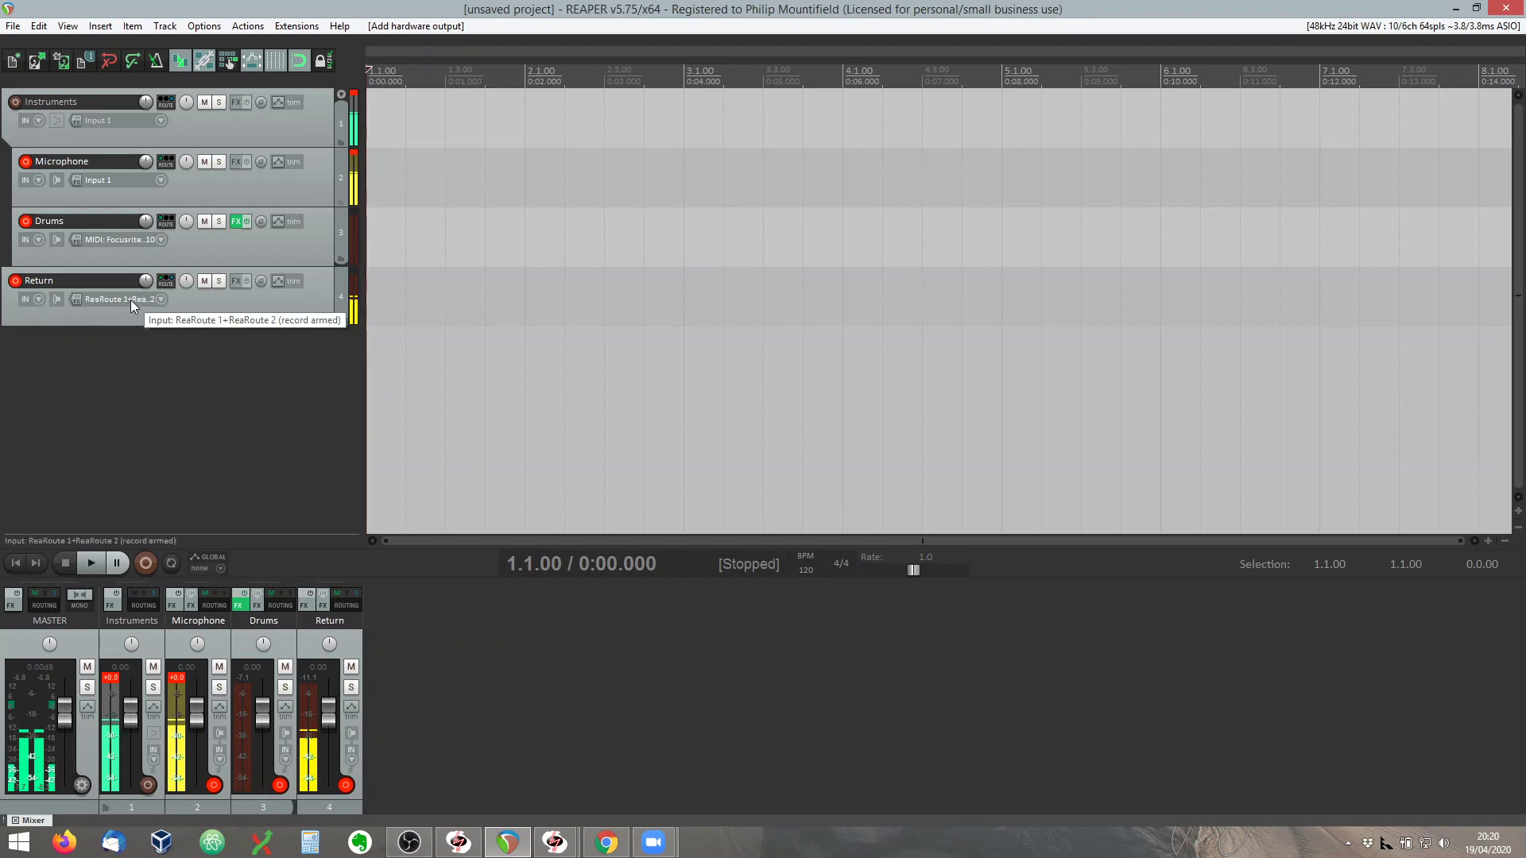
{"action": "left_click", "coordinate": [170, 284]}
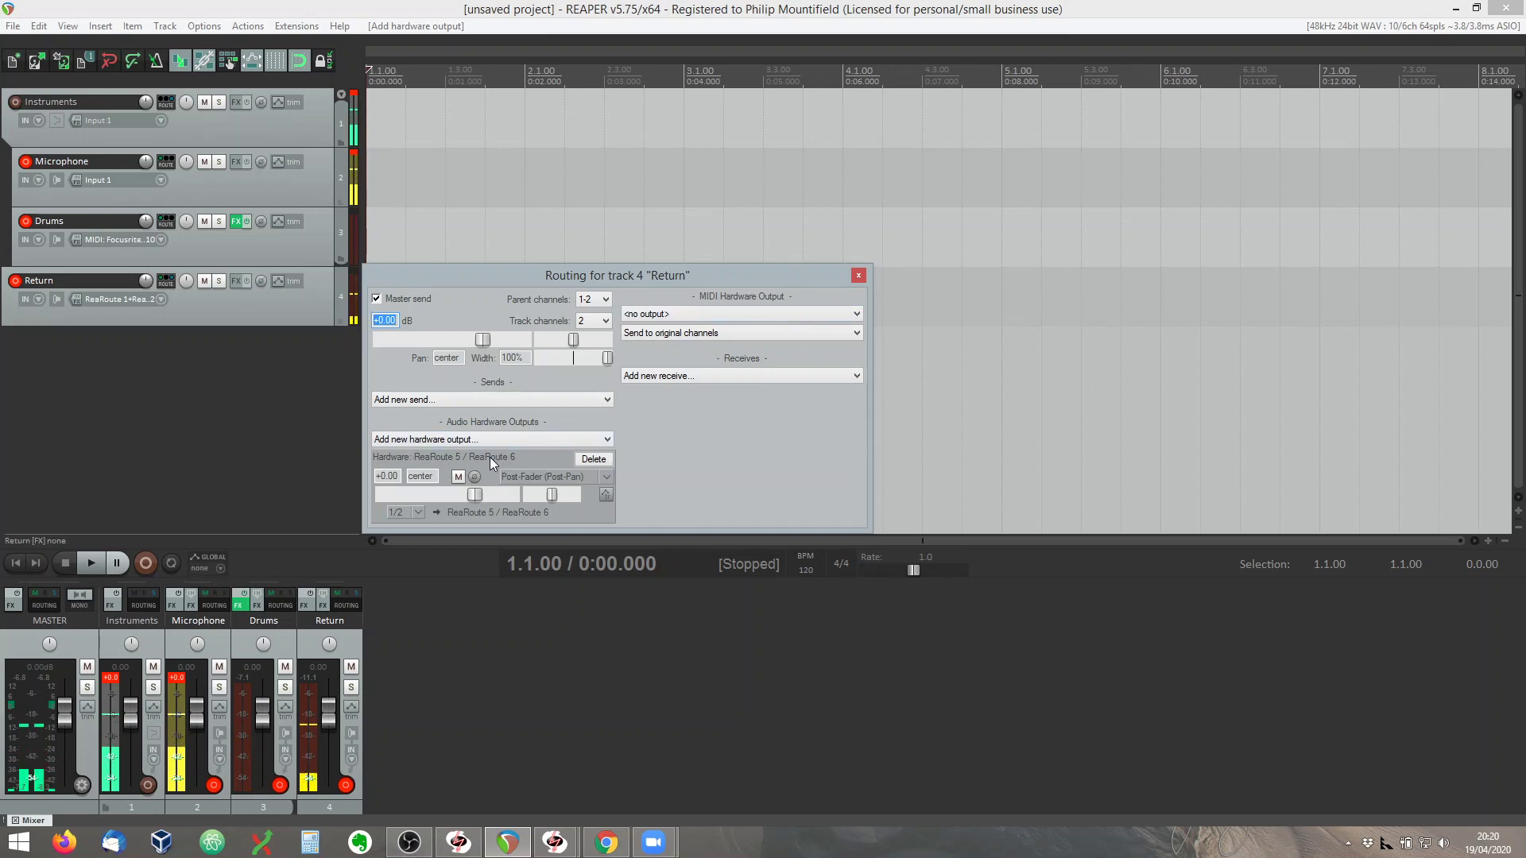
{"action": "left_click", "coordinate": [858, 275]}
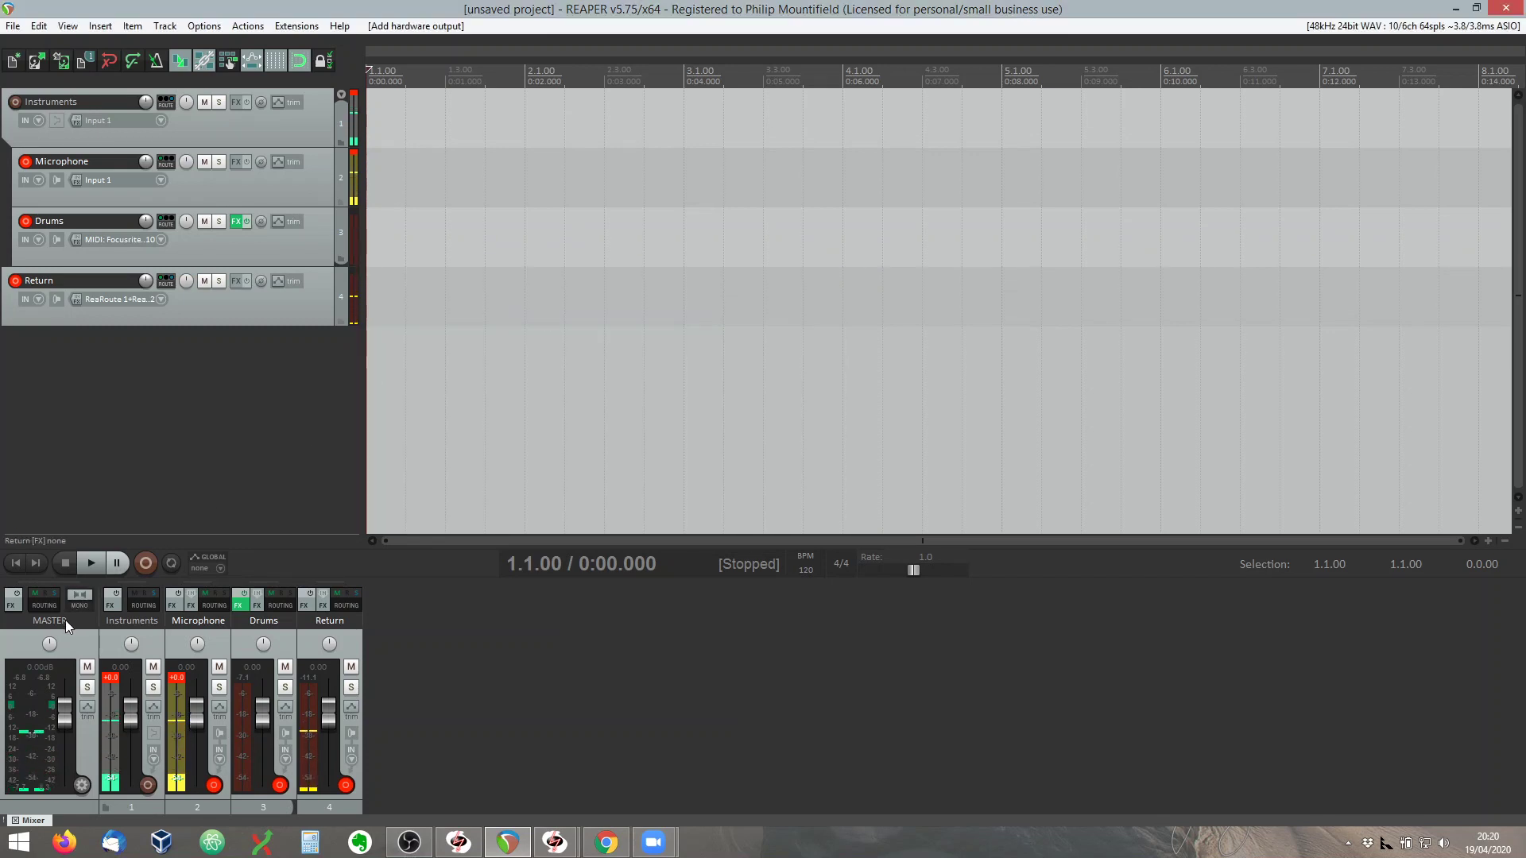
Step: Review the master track's hardware outputs and switch to OBS to check the Reaper source's level
{"action": "left_click", "coordinate": [205, 26]}
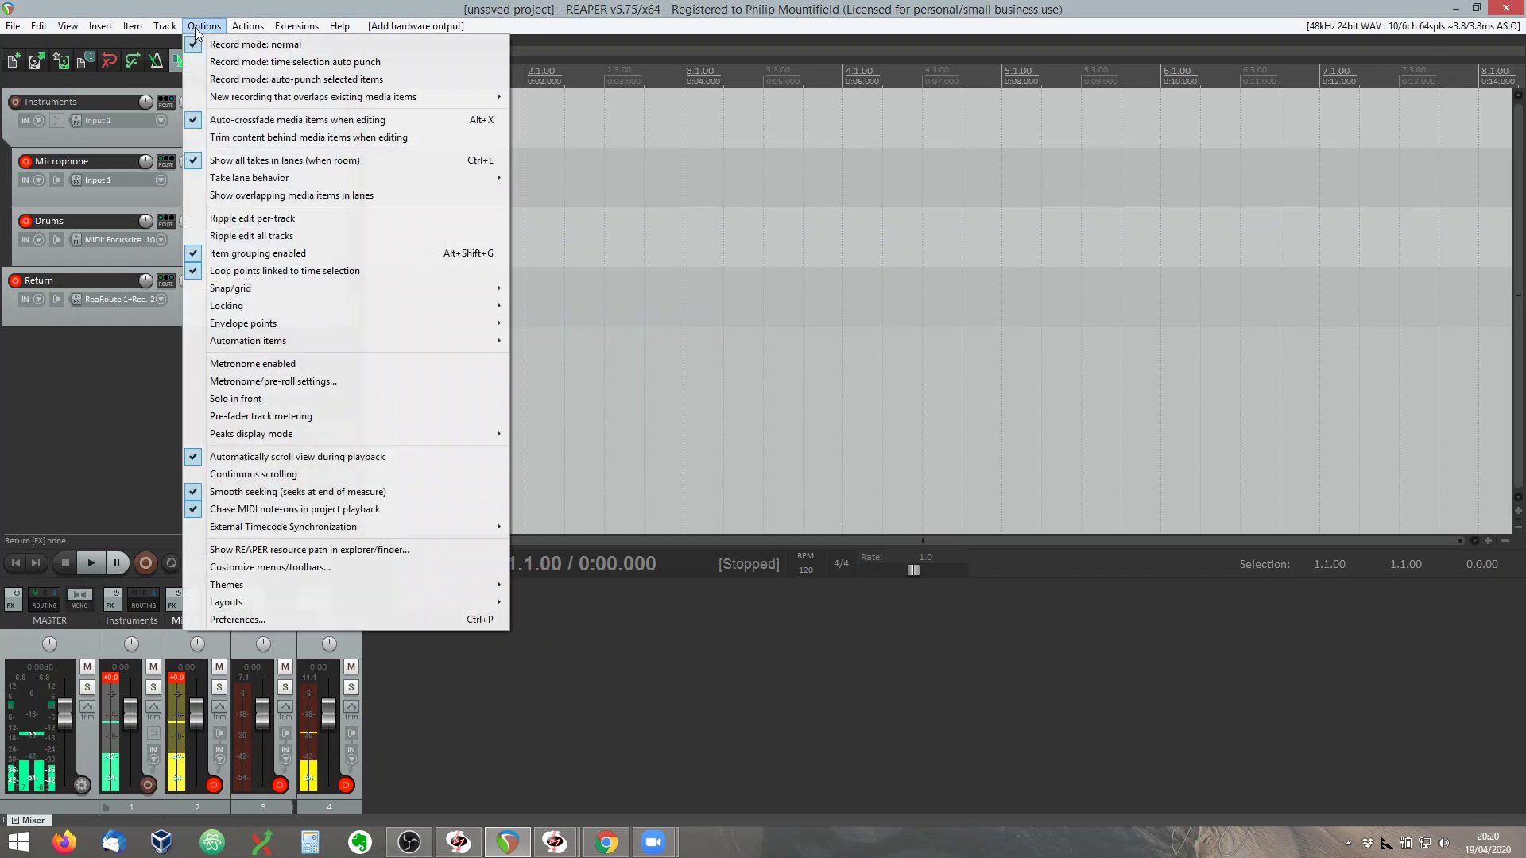
{"action": "left_click", "coordinate": [50, 606]}
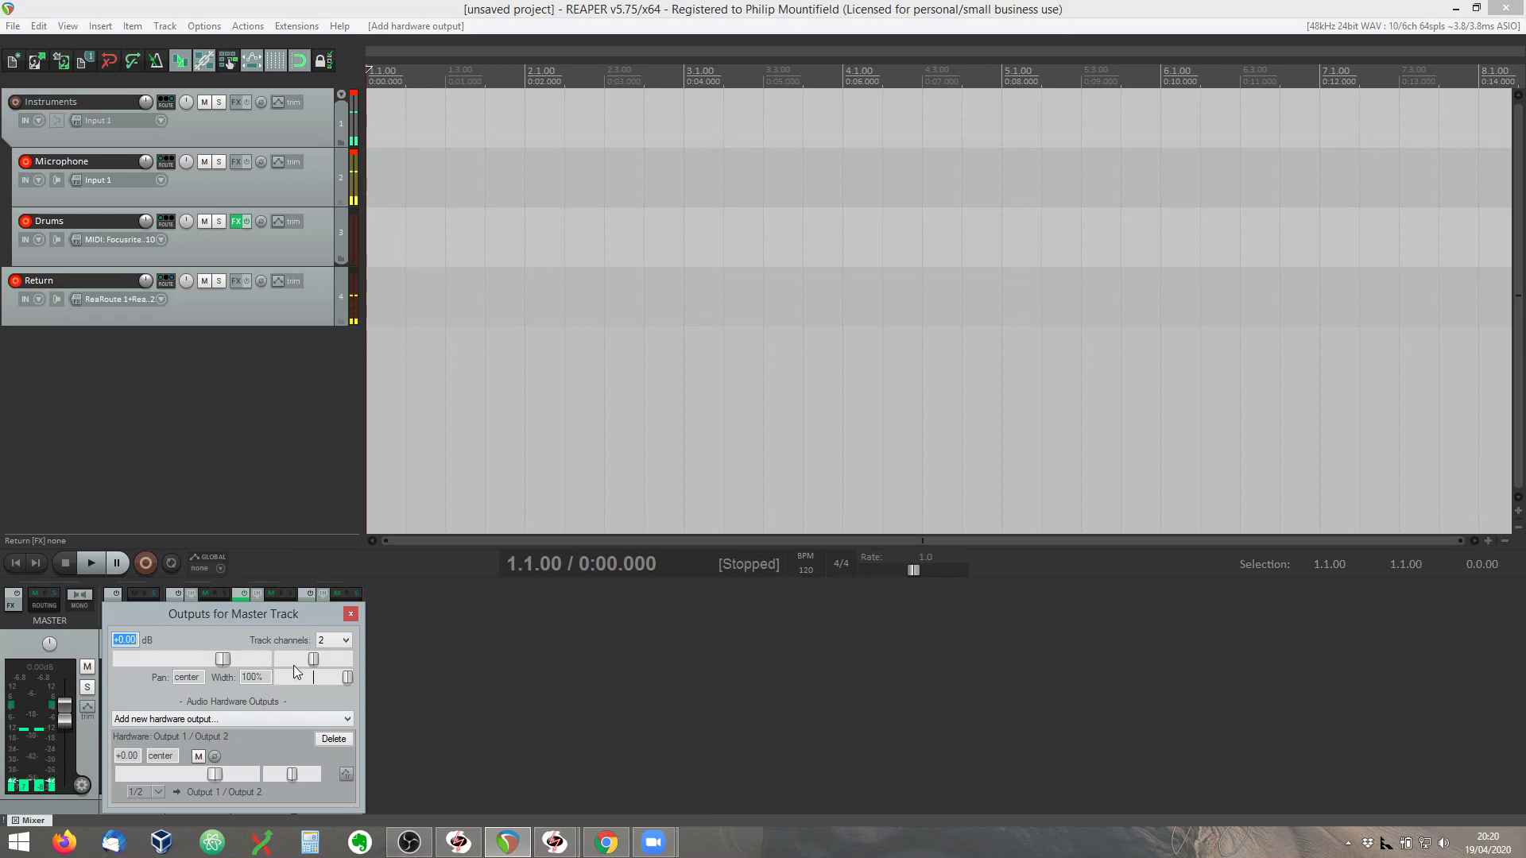
{"action": "left_click", "coordinate": [354, 613]}
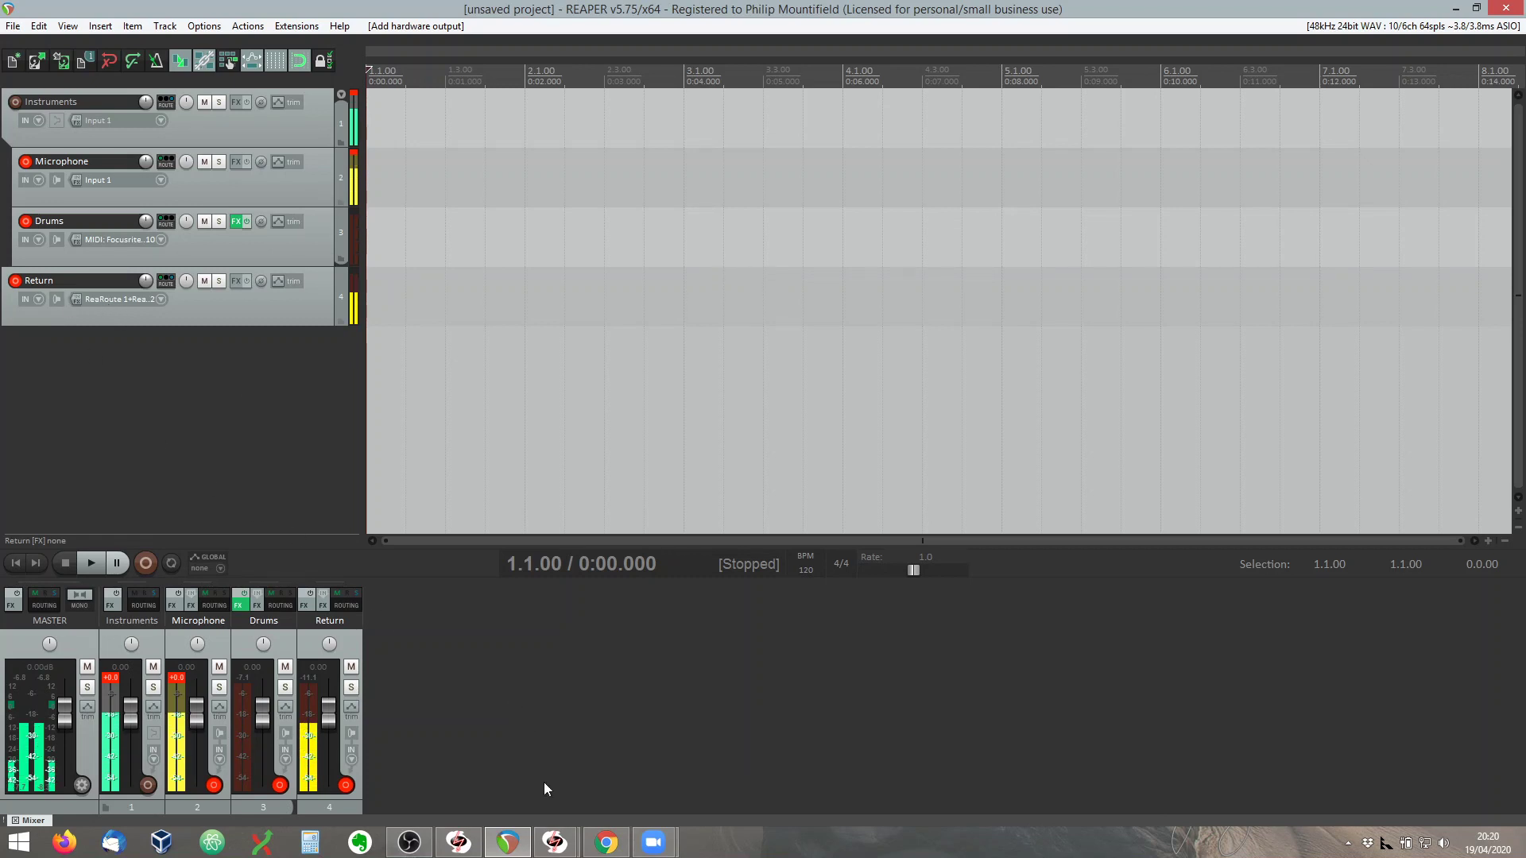
{"action": "left_click", "coordinate": [403, 851]}
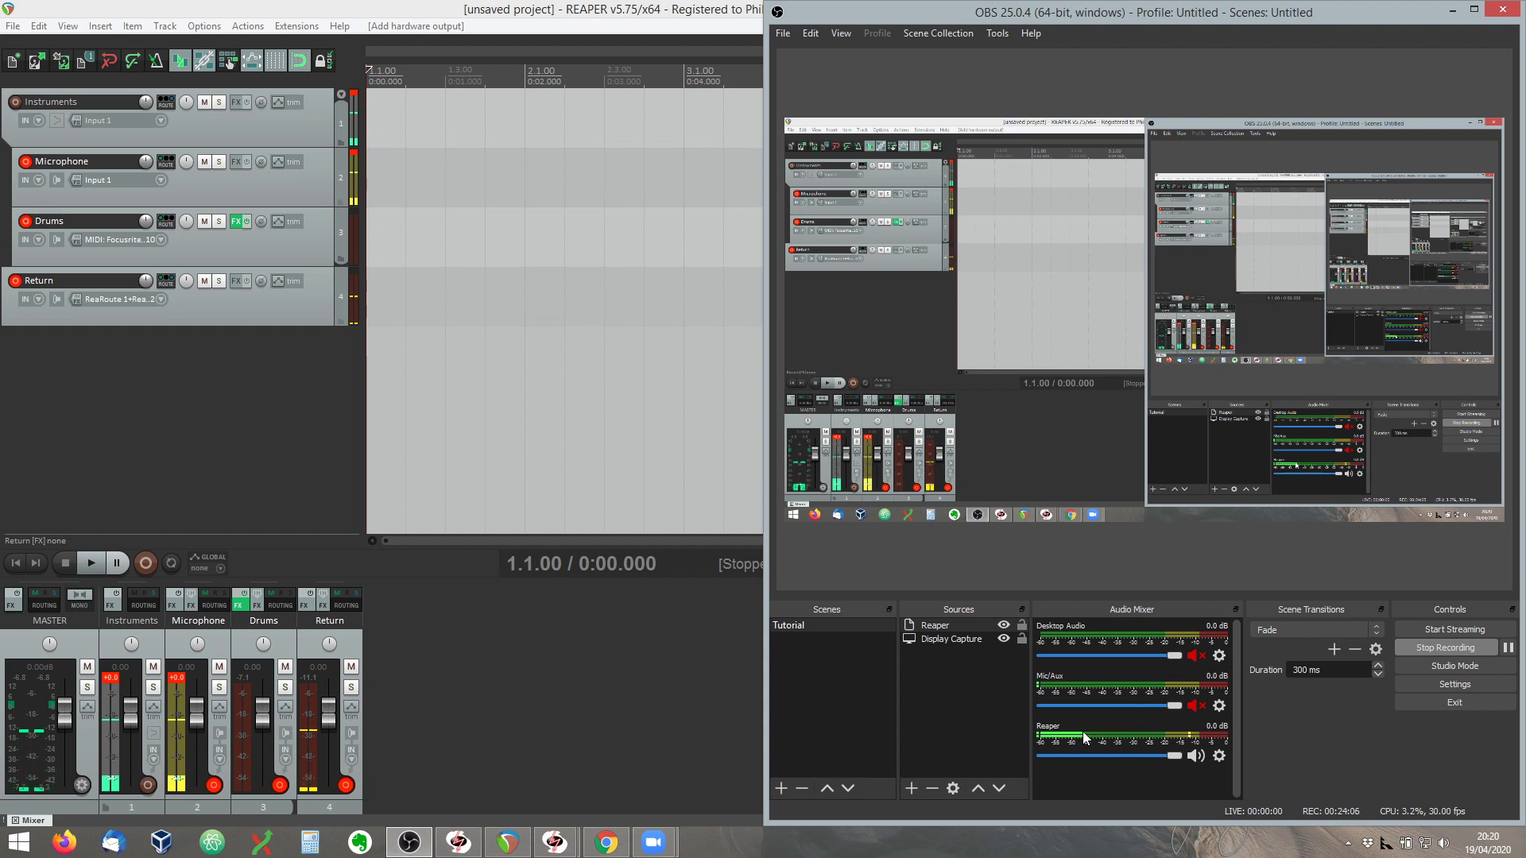
Step: Add a Window Capture source named Zoom that captures the [Zoom.exe]: Zoom window
{"action": "left_click", "coordinate": [932, 672]}
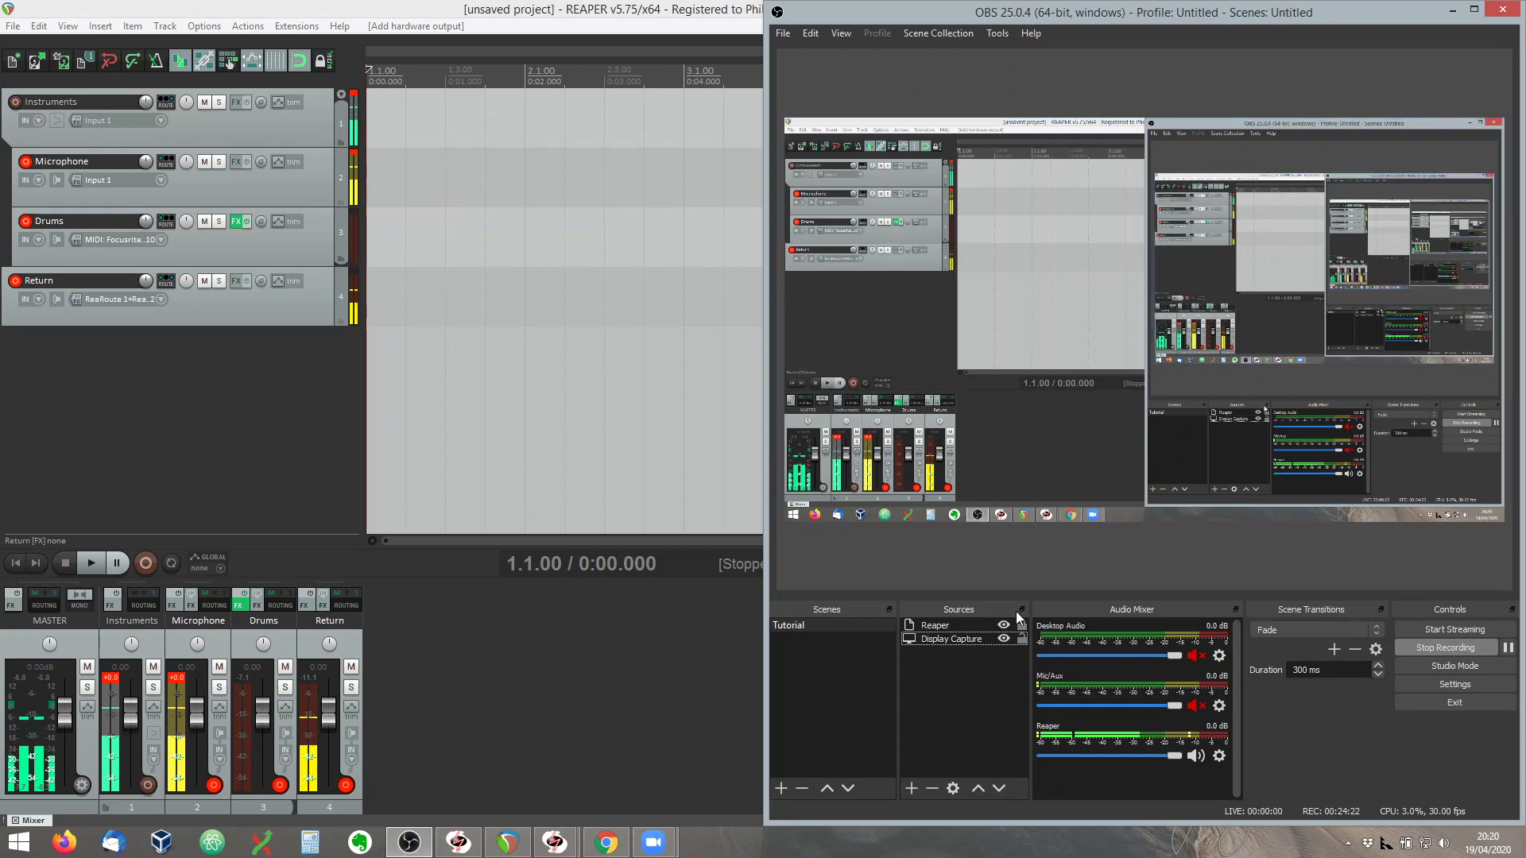
{"action": "left_click", "coordinate": [911, 790]}
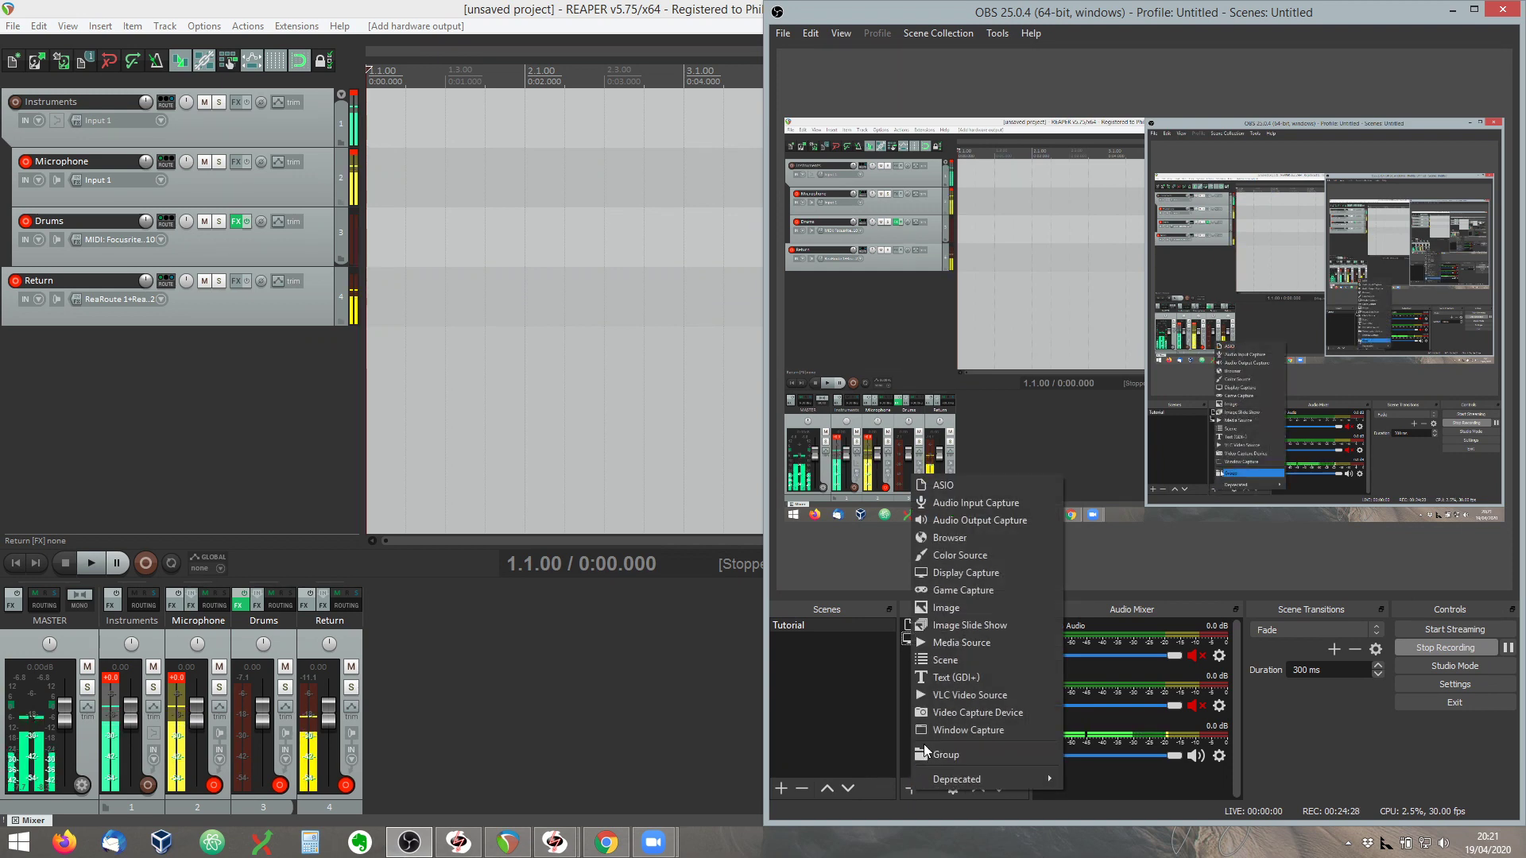
{"action": "left_click", "coordinate": [985, 733]}
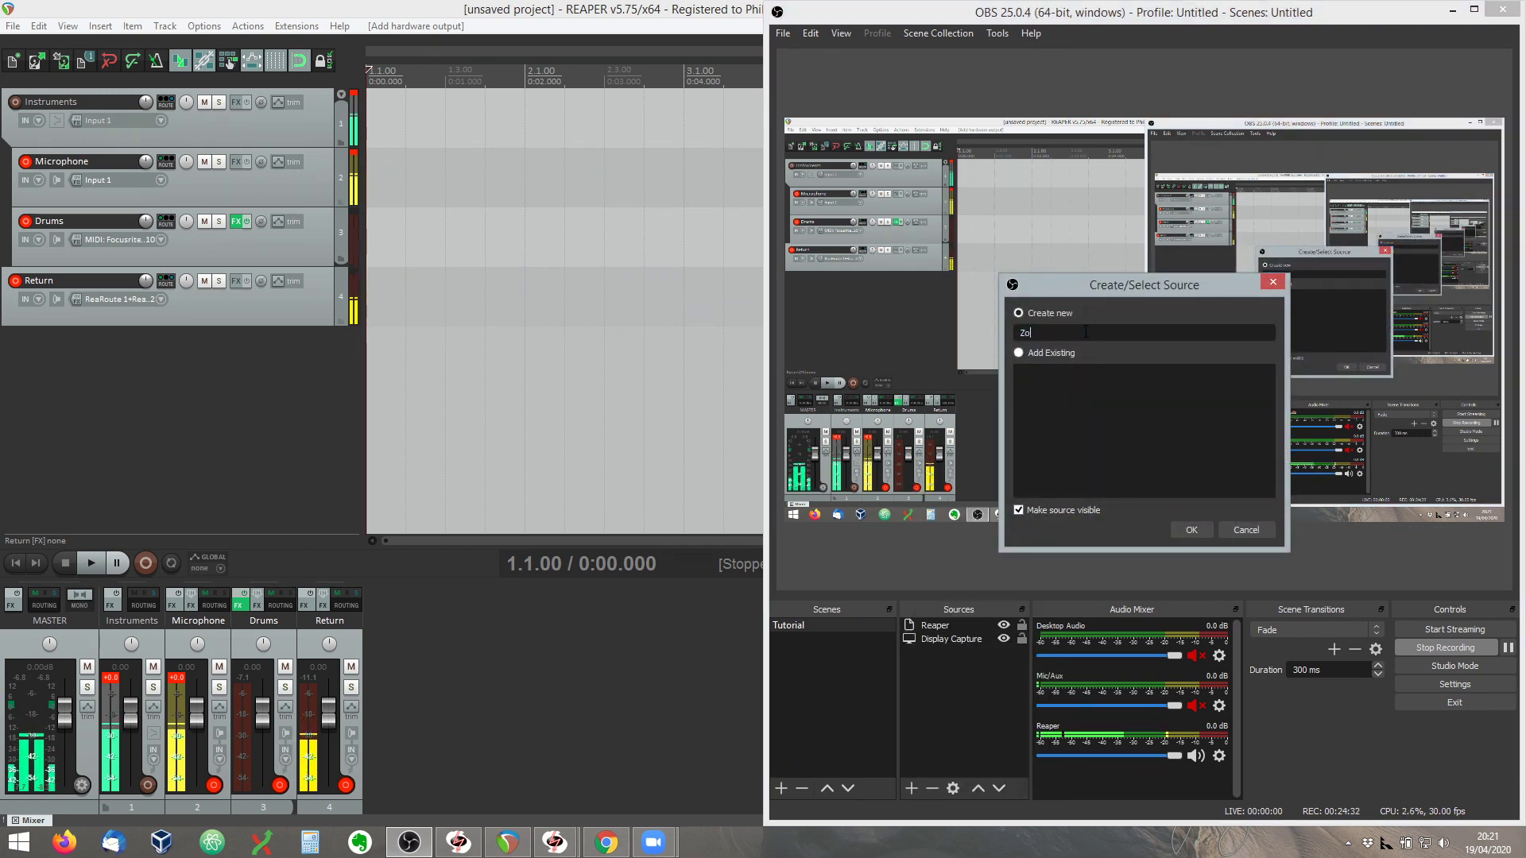
{"action": "type", "text": "Zoom"}
{"action": "left_click", "coordinate": [1209, 528]}
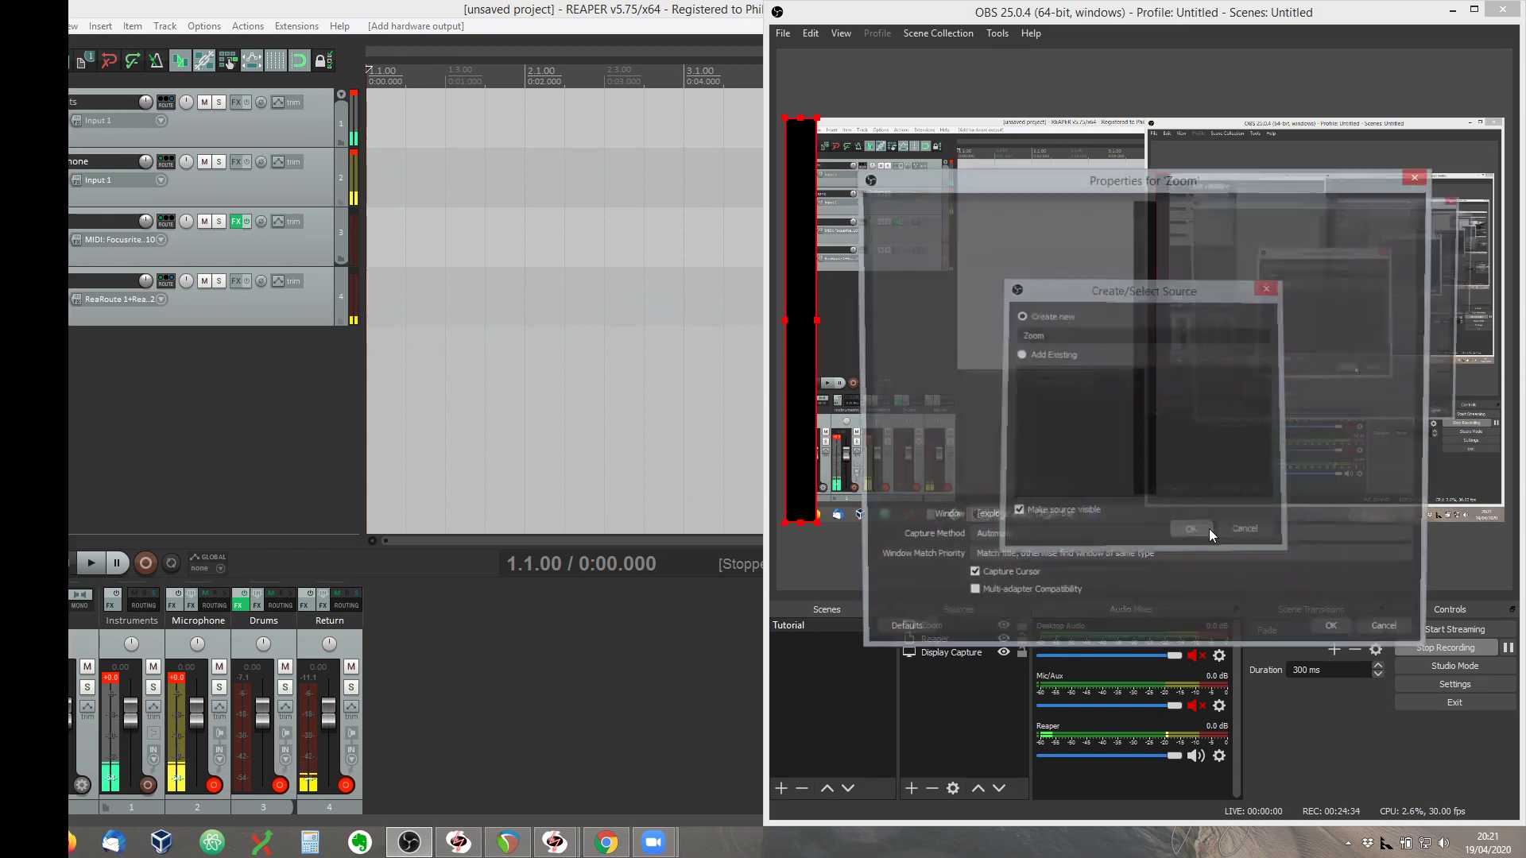
{"action": "left_click", "coordinate": [1077, 517]}
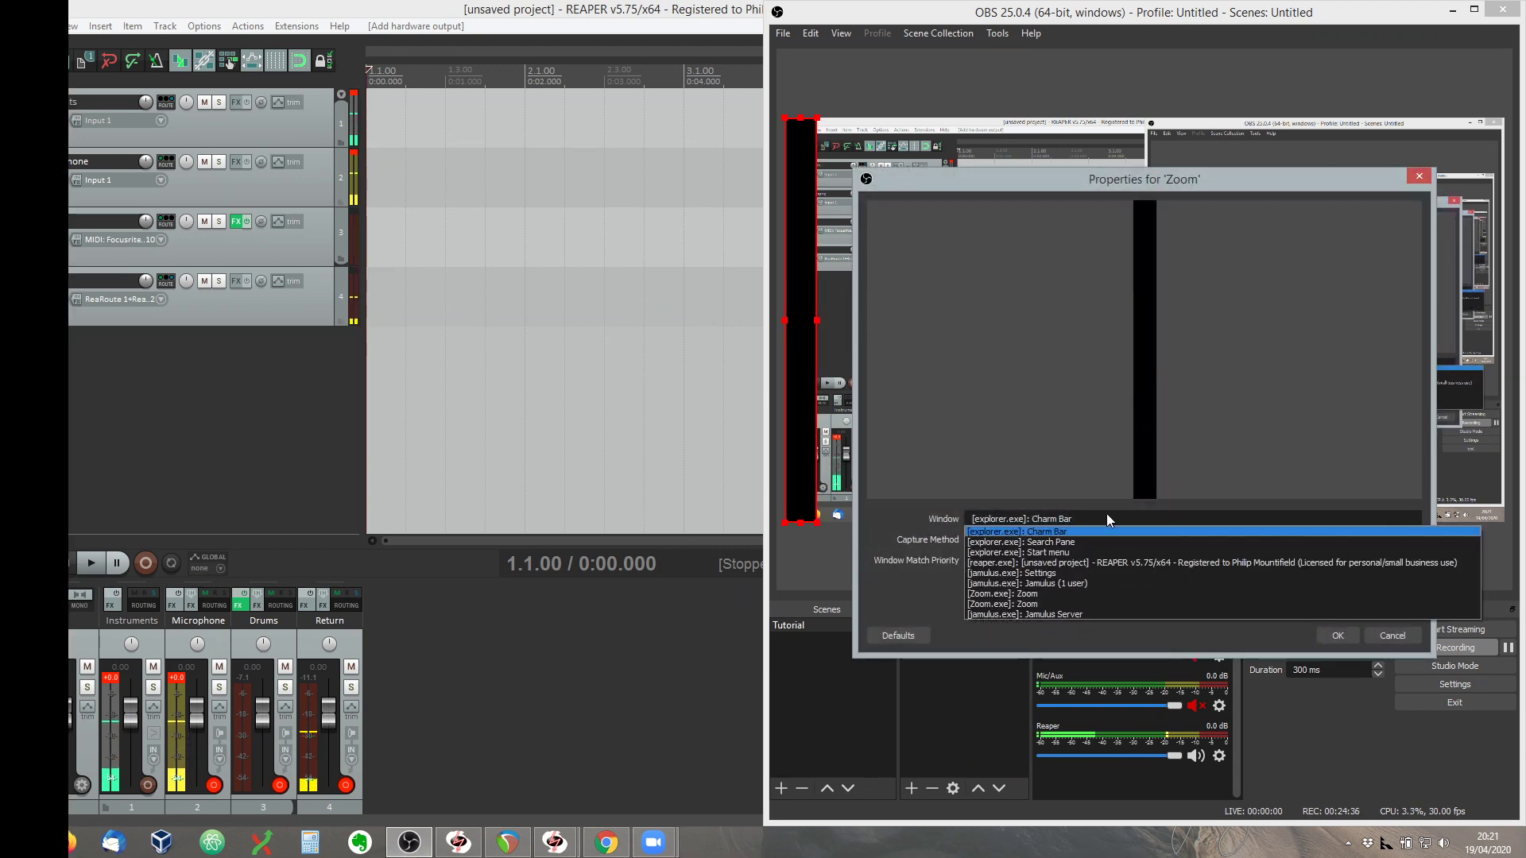
{"action": "left_click", "coordinate": [1065, 594]}
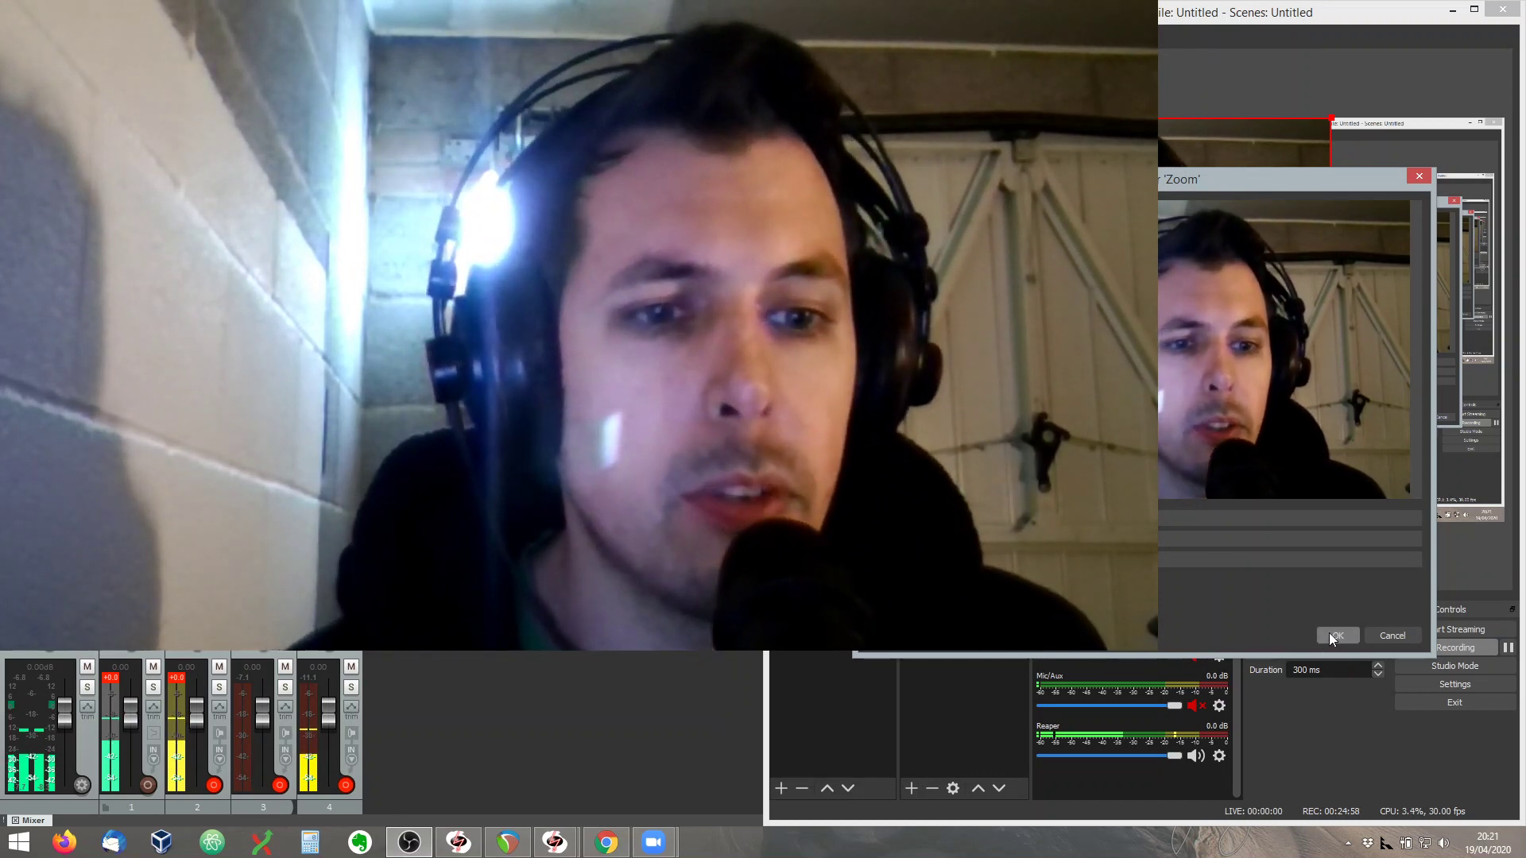
{"action": "left_click", "coordinate": [1332, 635]}
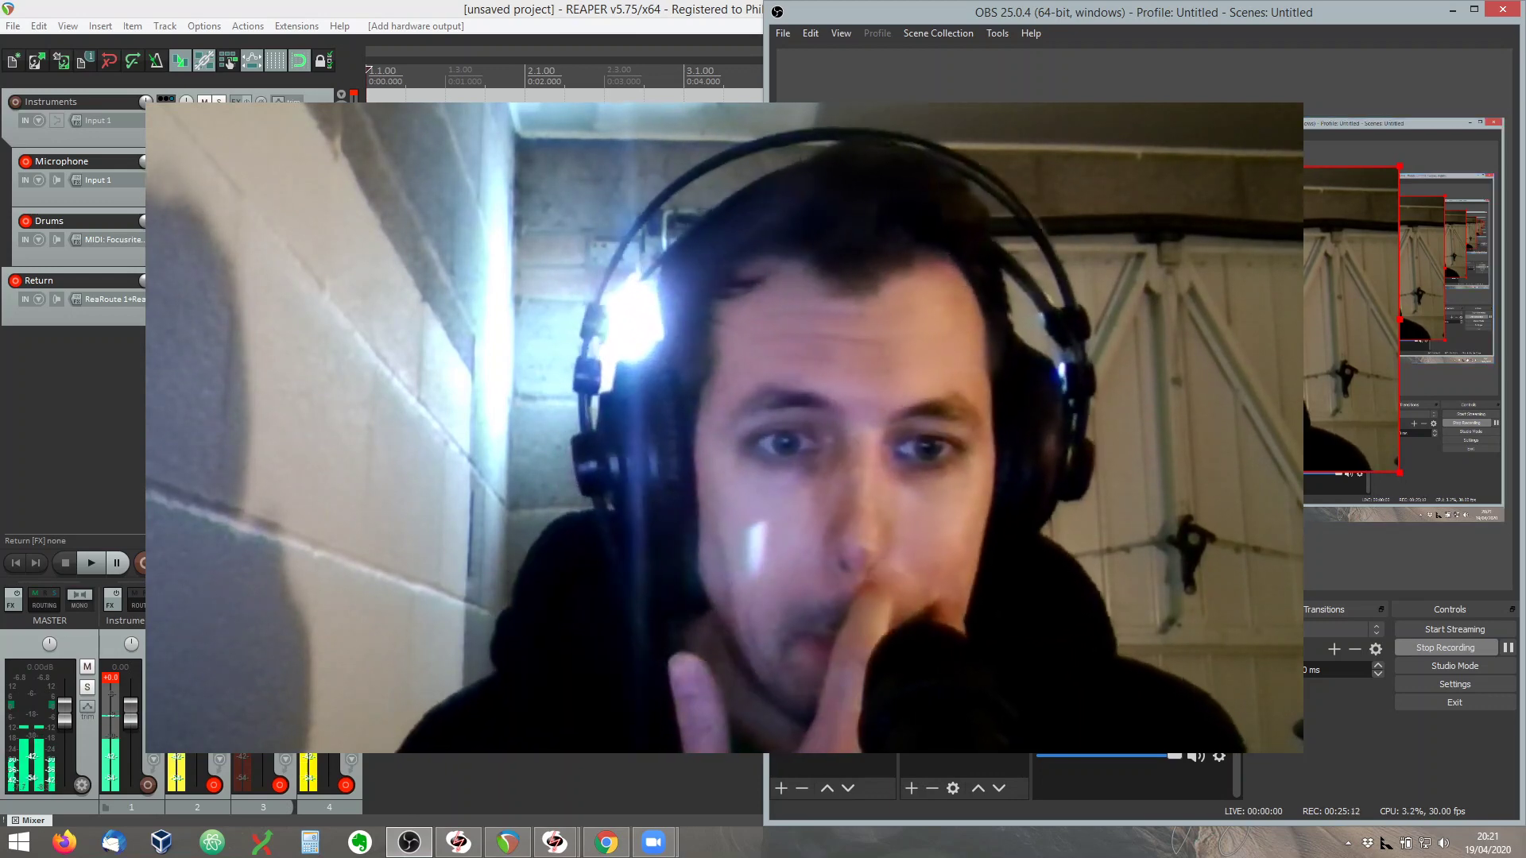
Step: Fit the Zoom capture to the screen, then shrink it to about 30% of the canvas width and place it over the REAPER tracks
{"action": "right_click", "coordinate": [1077, 414]}
{"action": "mouse_move", "coordinate": [1153, 598]}
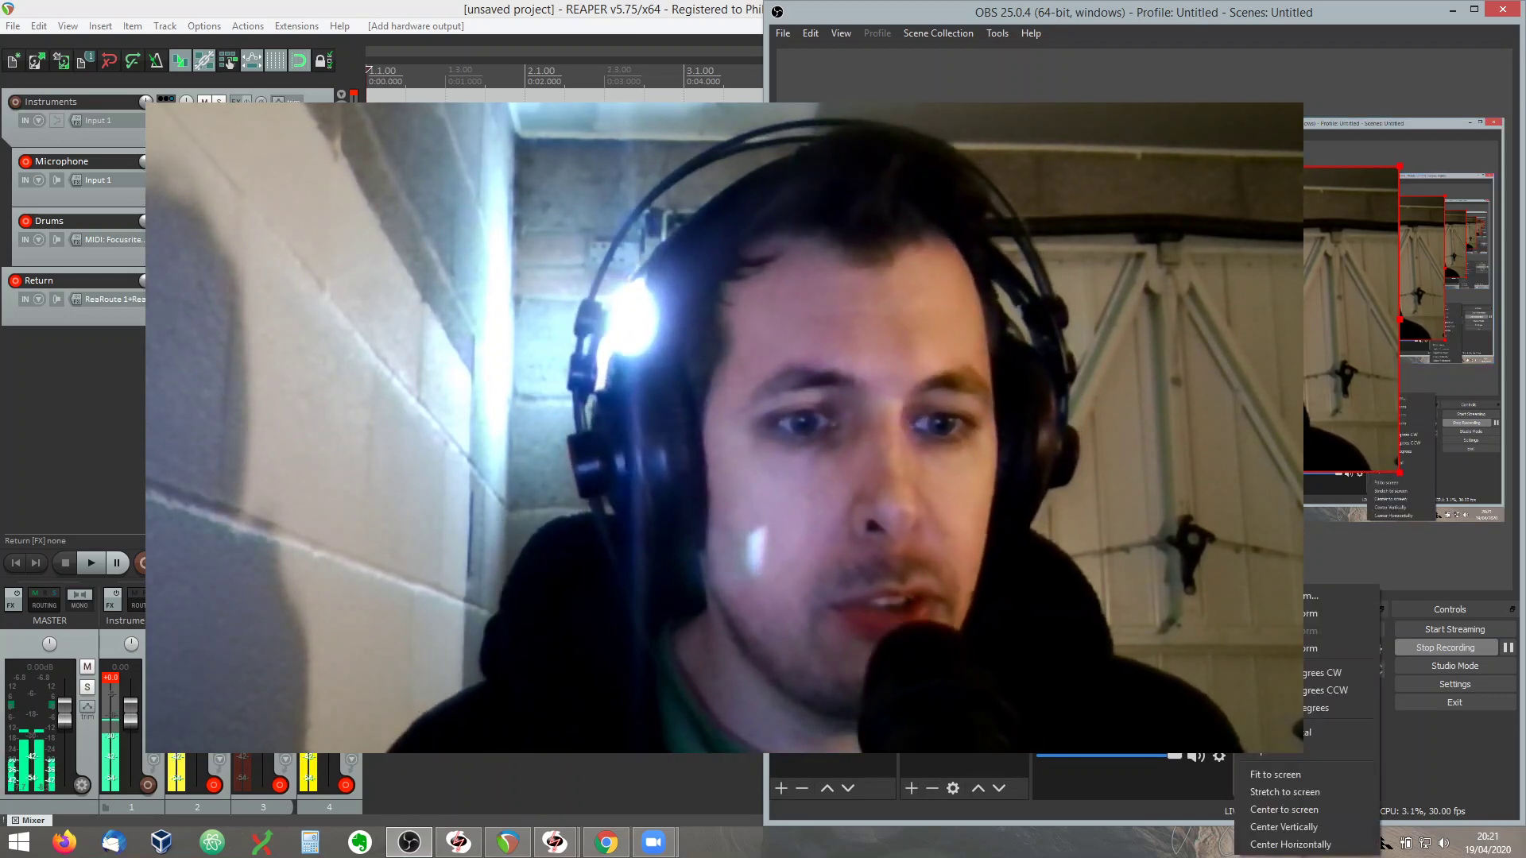
{"action": "left_click", "coordinate": [1286, 776]}
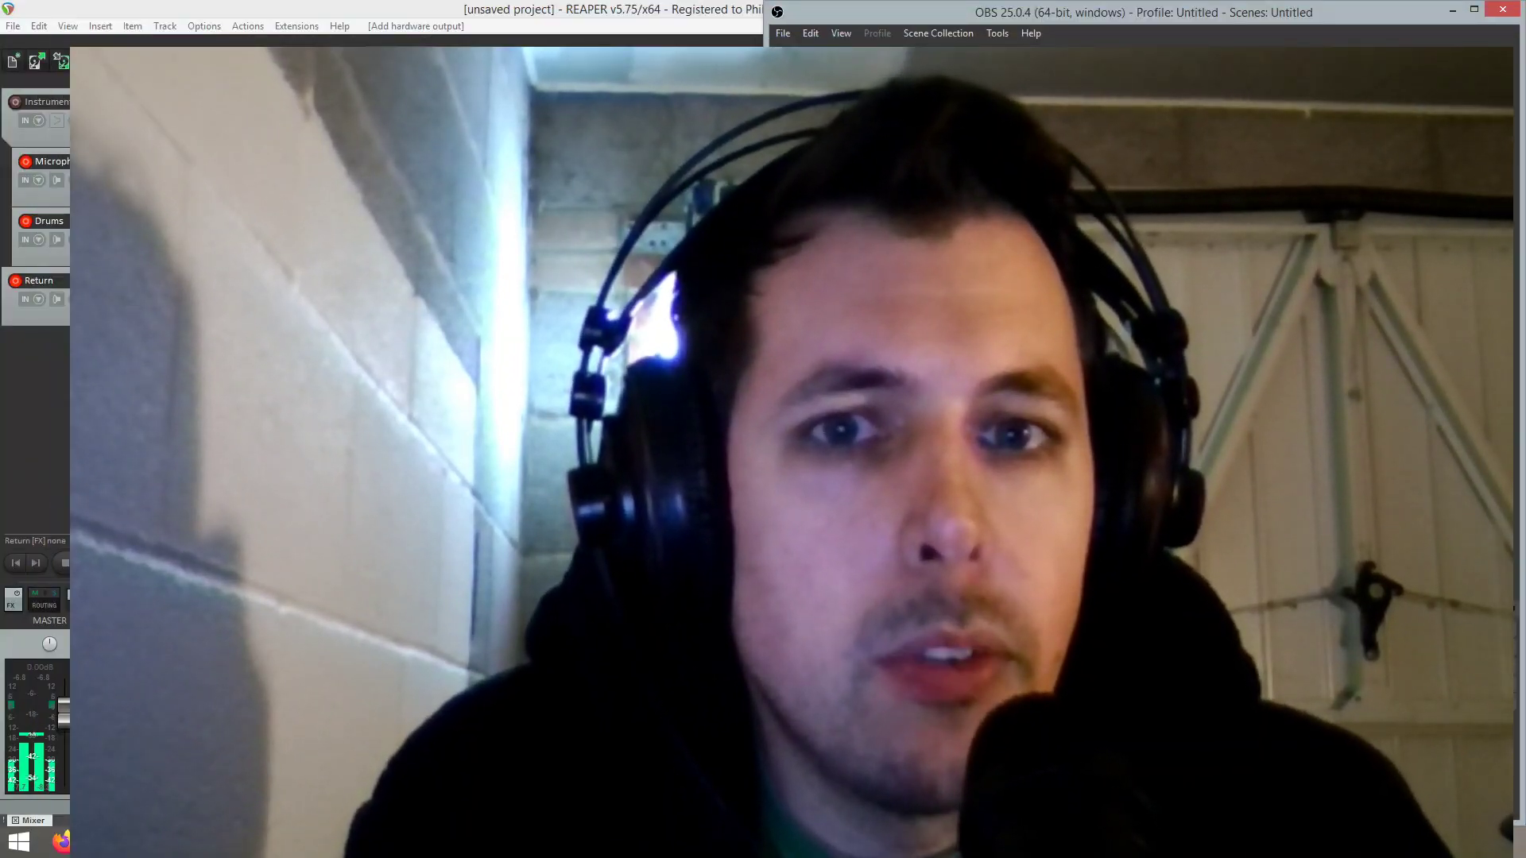
{"action": "left_click_drag", "start_coordinate": [818, 141], "coordinate": [1292, 374]}
{"action": "left_click_drag", "start_coordinate": [1344, 418], "coordinate": [938, 208]}
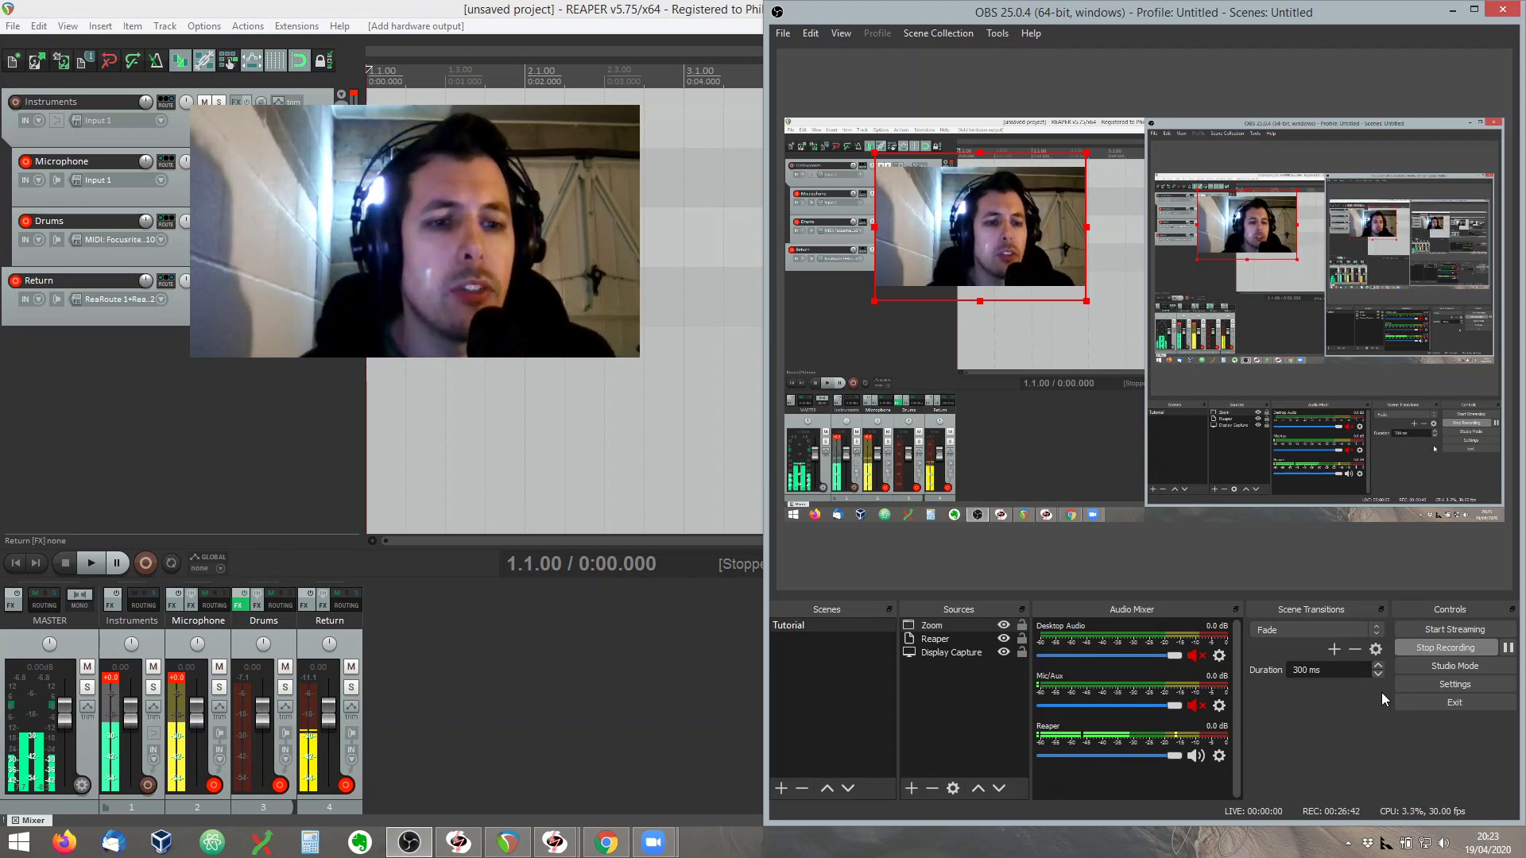
Step: Review the Stream, Output, Audio and Video pages of the OBS settings and close them without changes
{"action": "left_click", "coordinate": [1420, 684]}
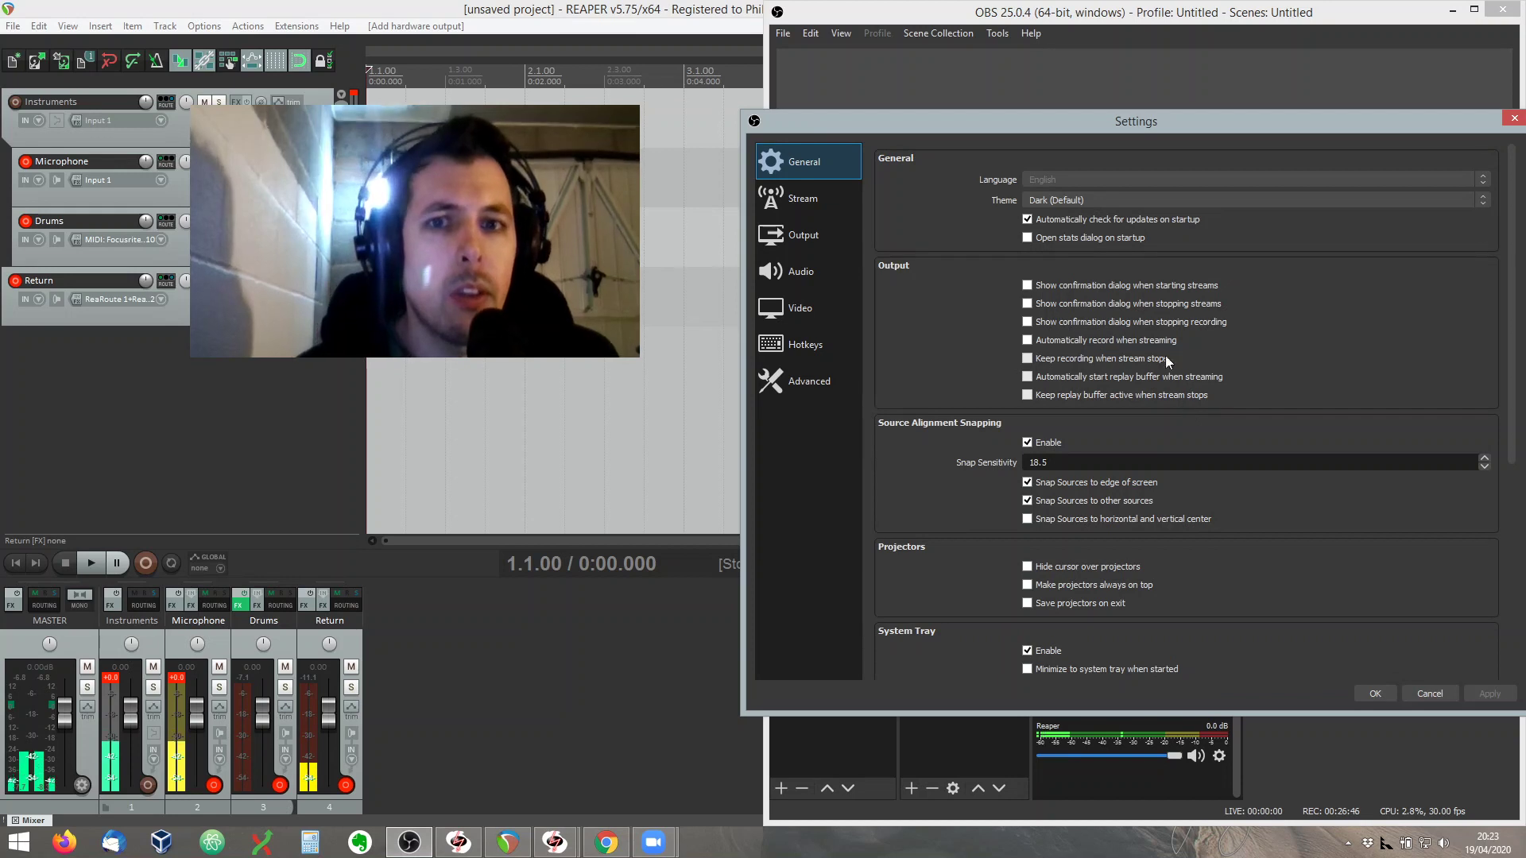
{"action": "left_click_drag", "start_coordinate": [1043, 119], "coordinate": [1024, 101]}
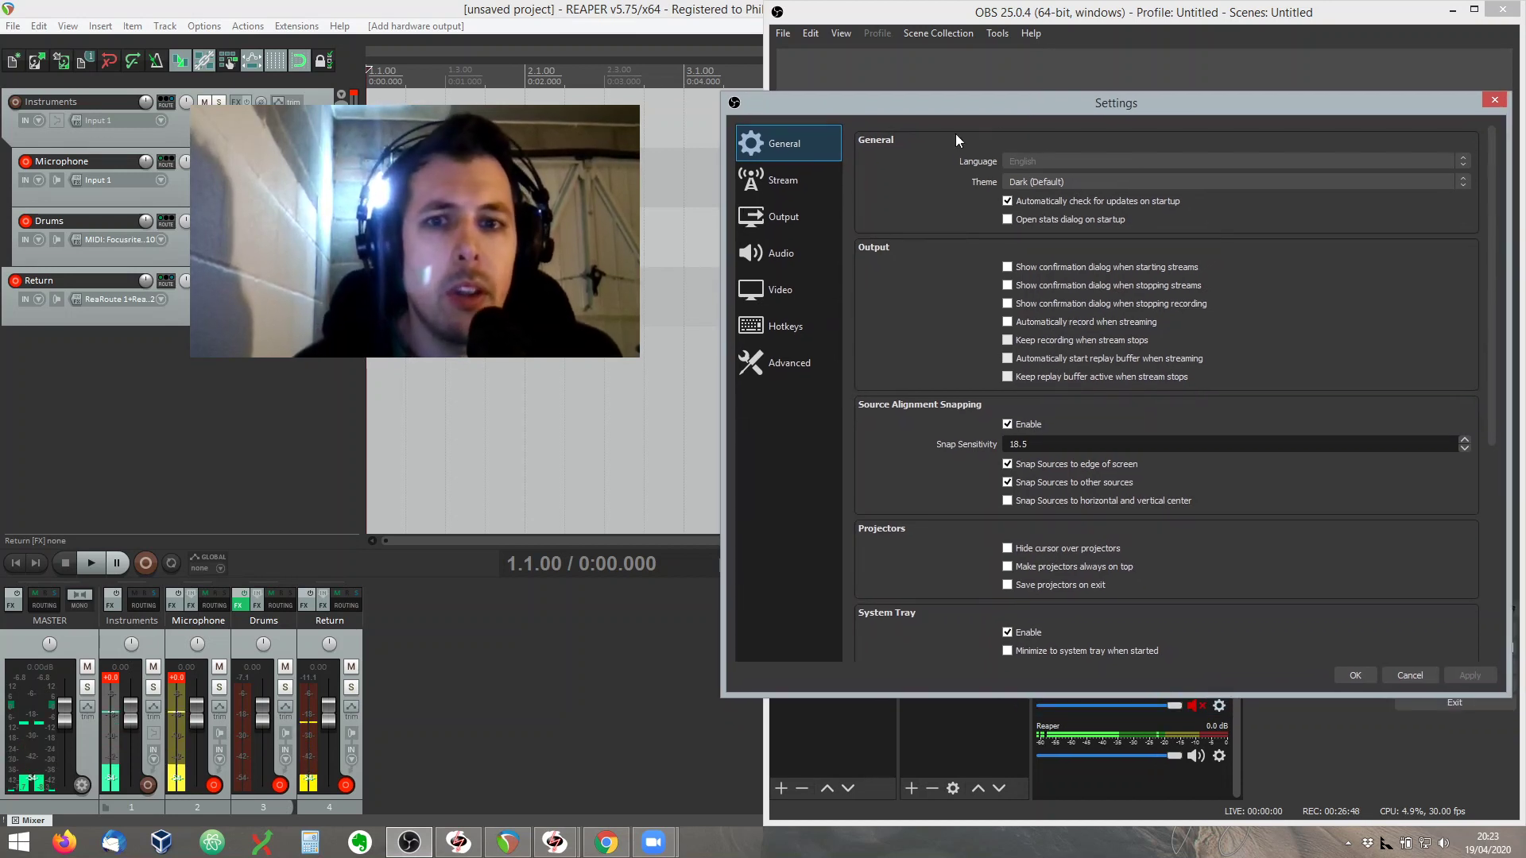
{"action": "left_click", "coordinate": [793, 182]}
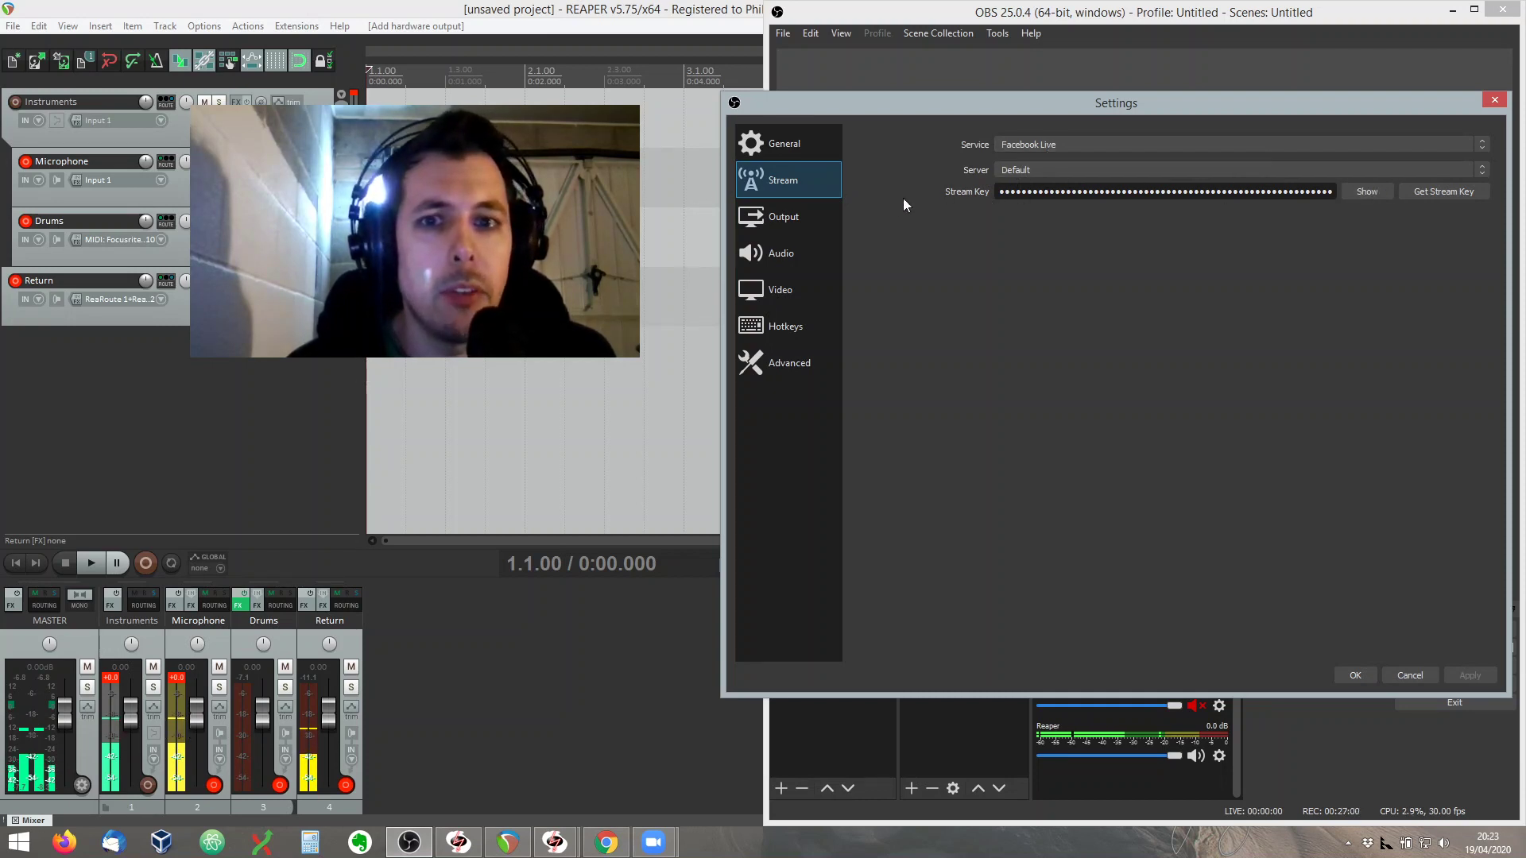
{"action": "left_click", "coordinate": [786, 219]}
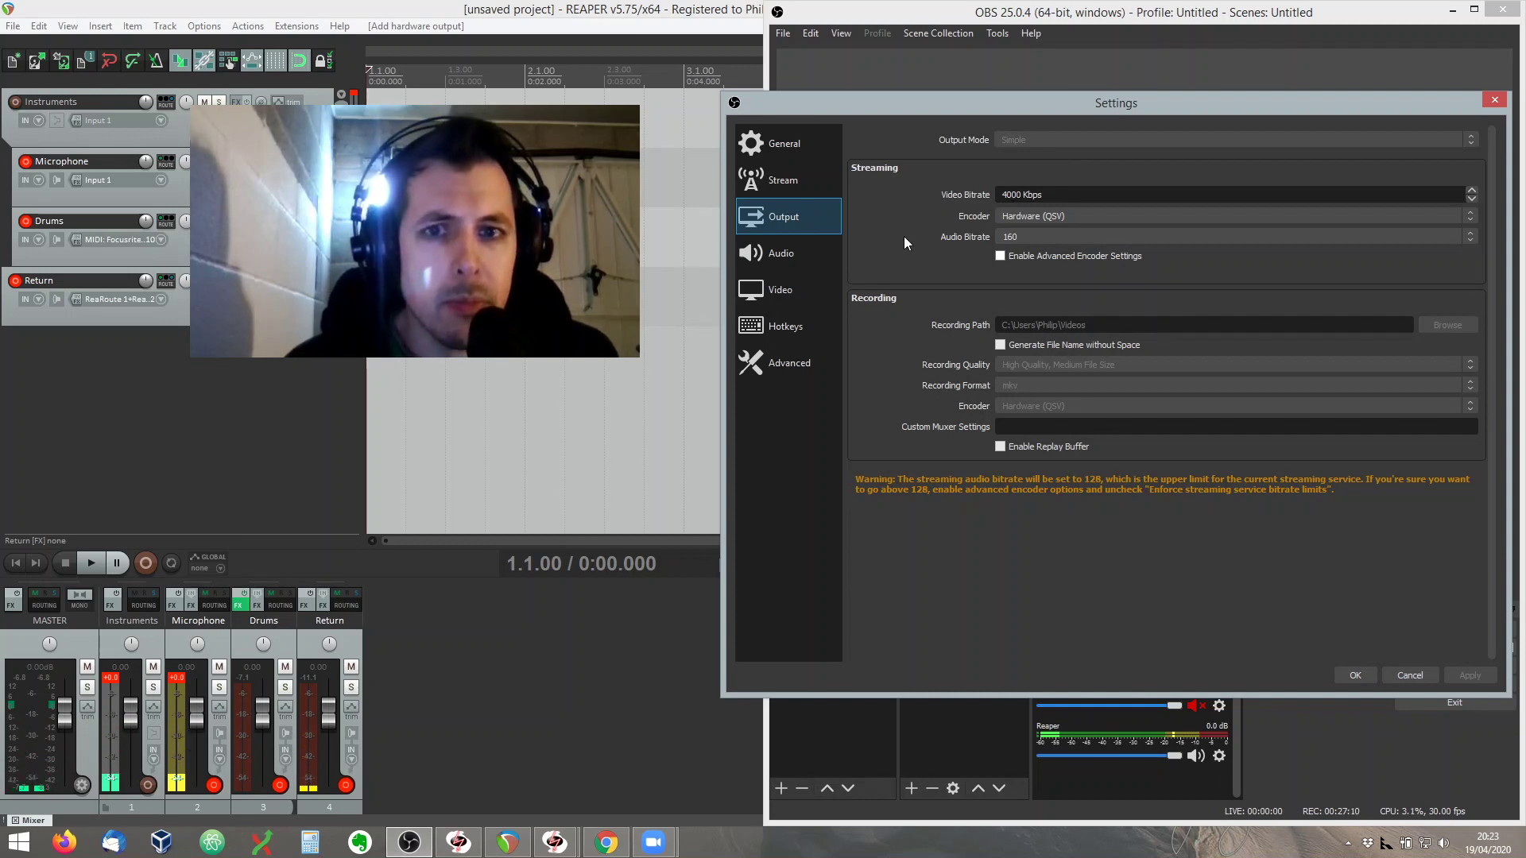
{"action": "left_click", "coordinate": [785, 254]}
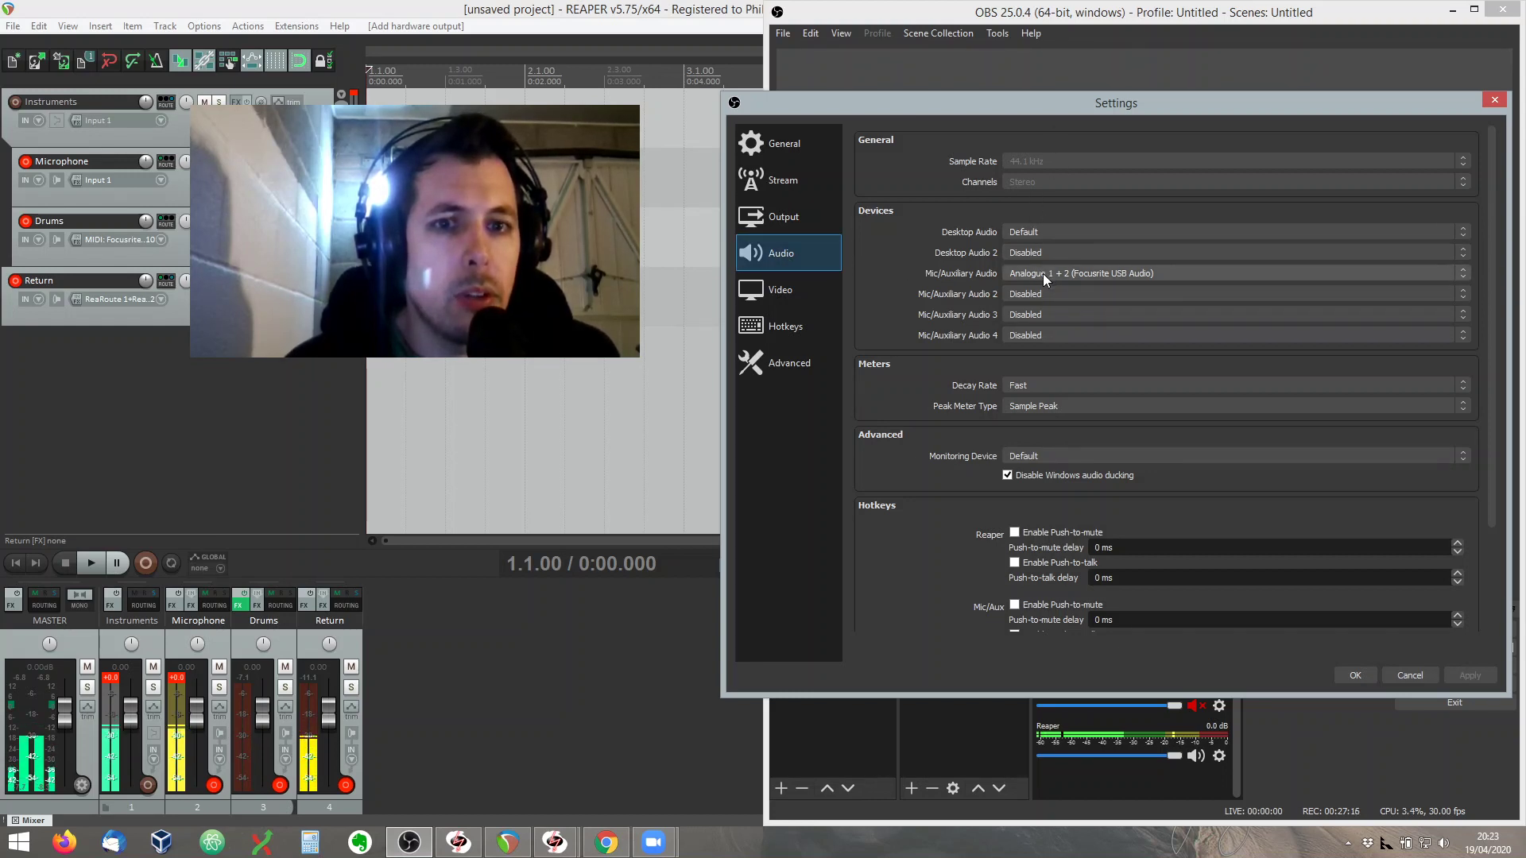
{"action": "left_click", "coordinate": [786, 290]}
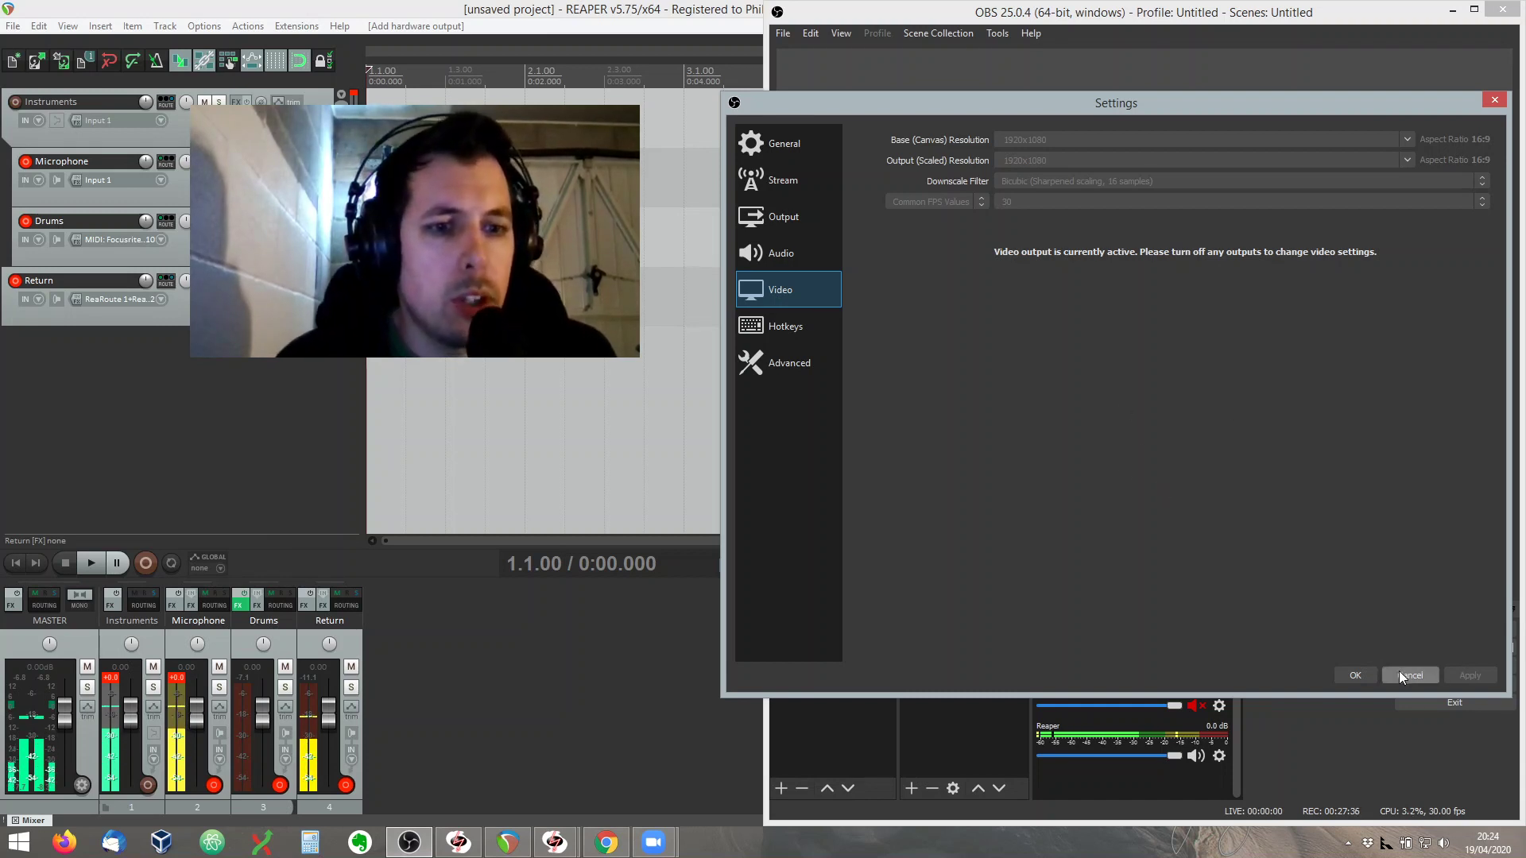
{"action": "left_click", "coordinate": [803, 182]}
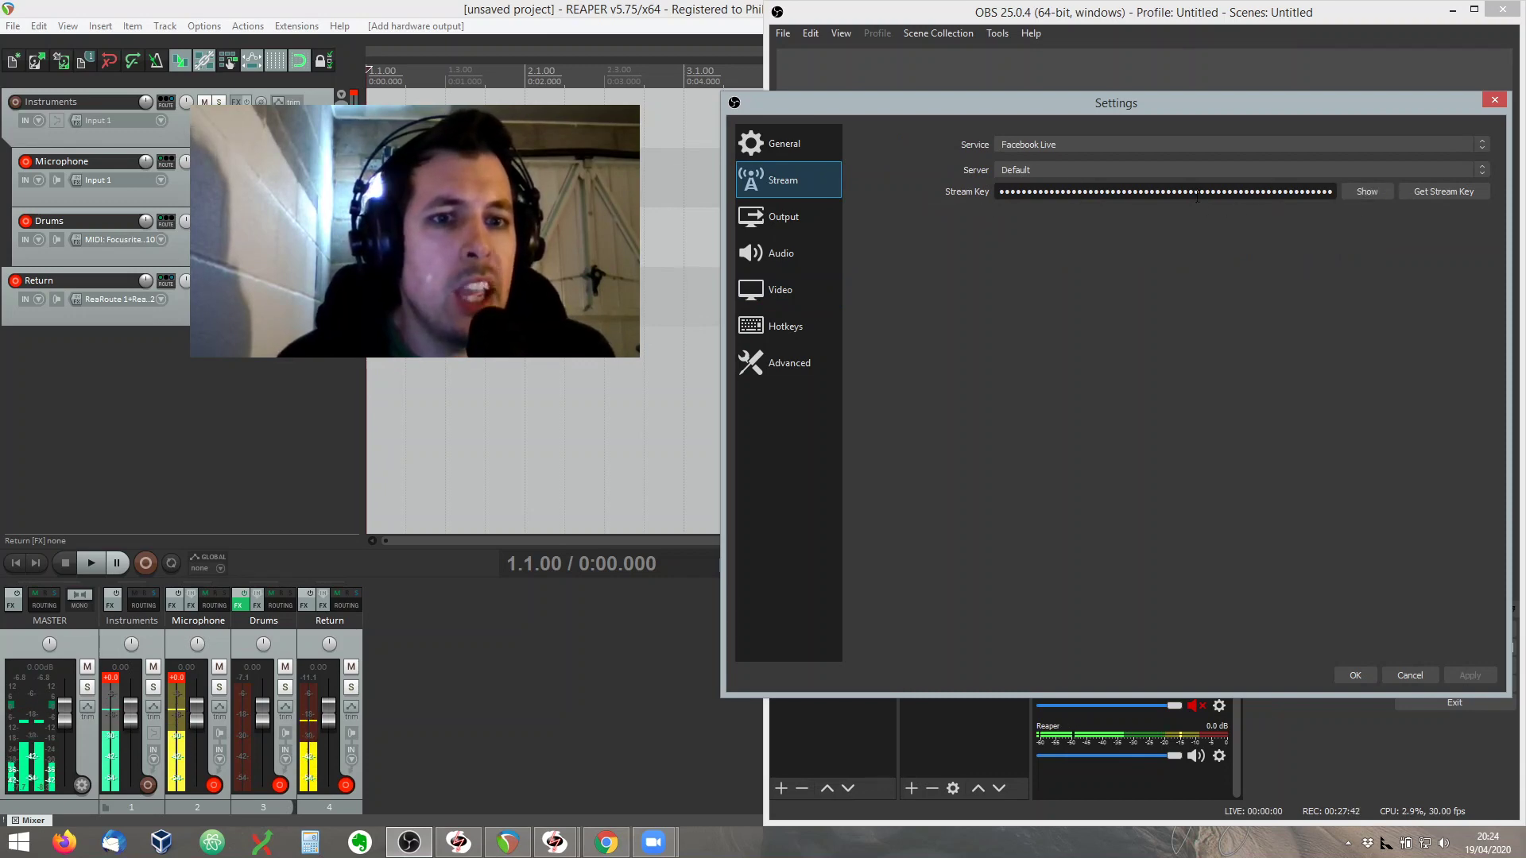
{"action": "left_click", "coordinate": [1405, 674]}
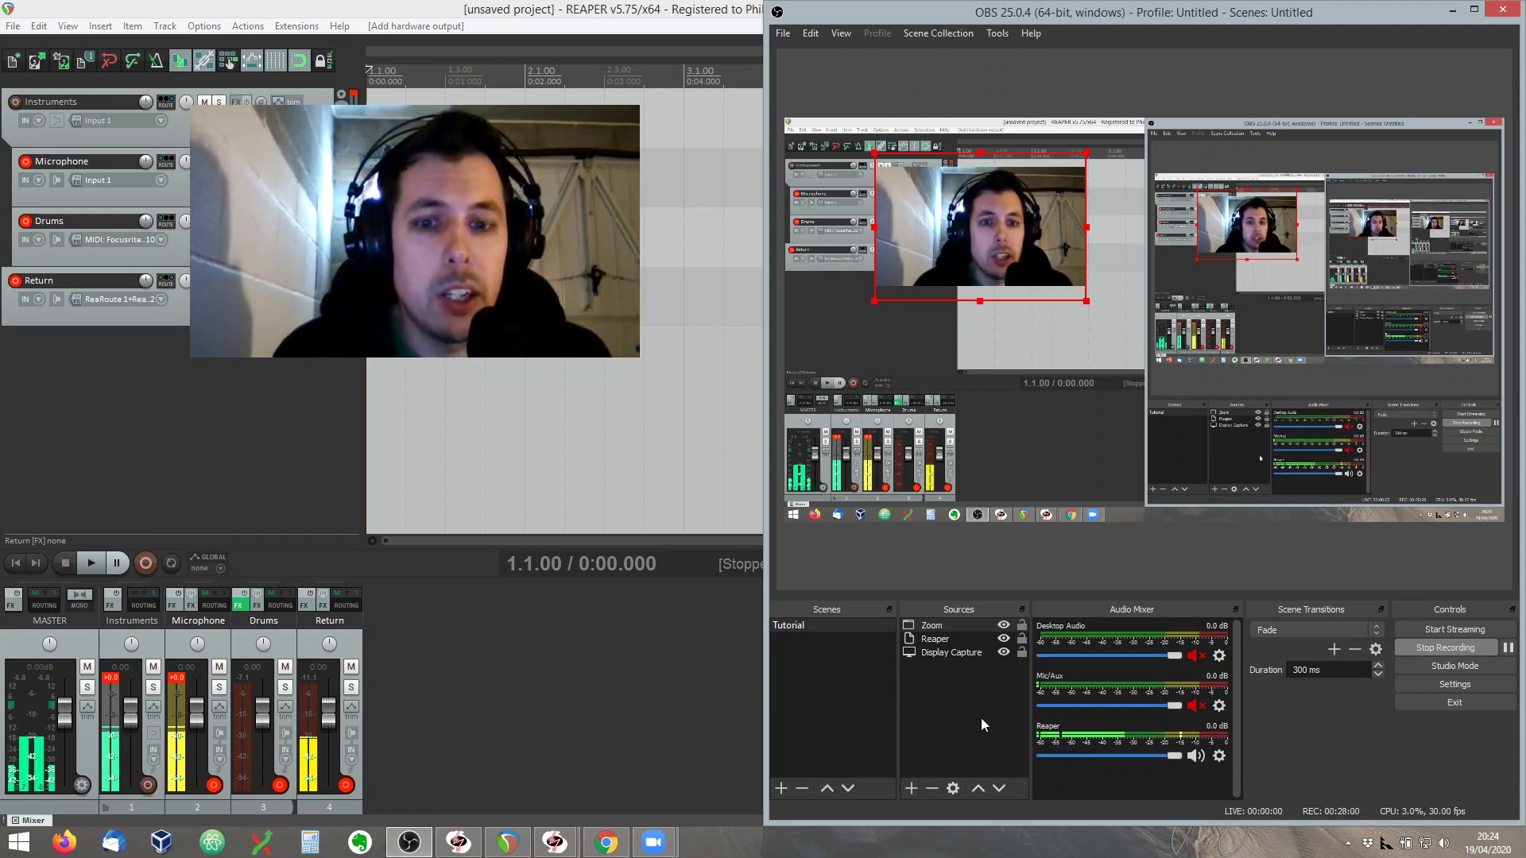
Step: Switch to Facebook in Chrome, create a live video and choose Use Stream Key as the setup method
{"action": "left_click", "coordinate": [609, 849]}
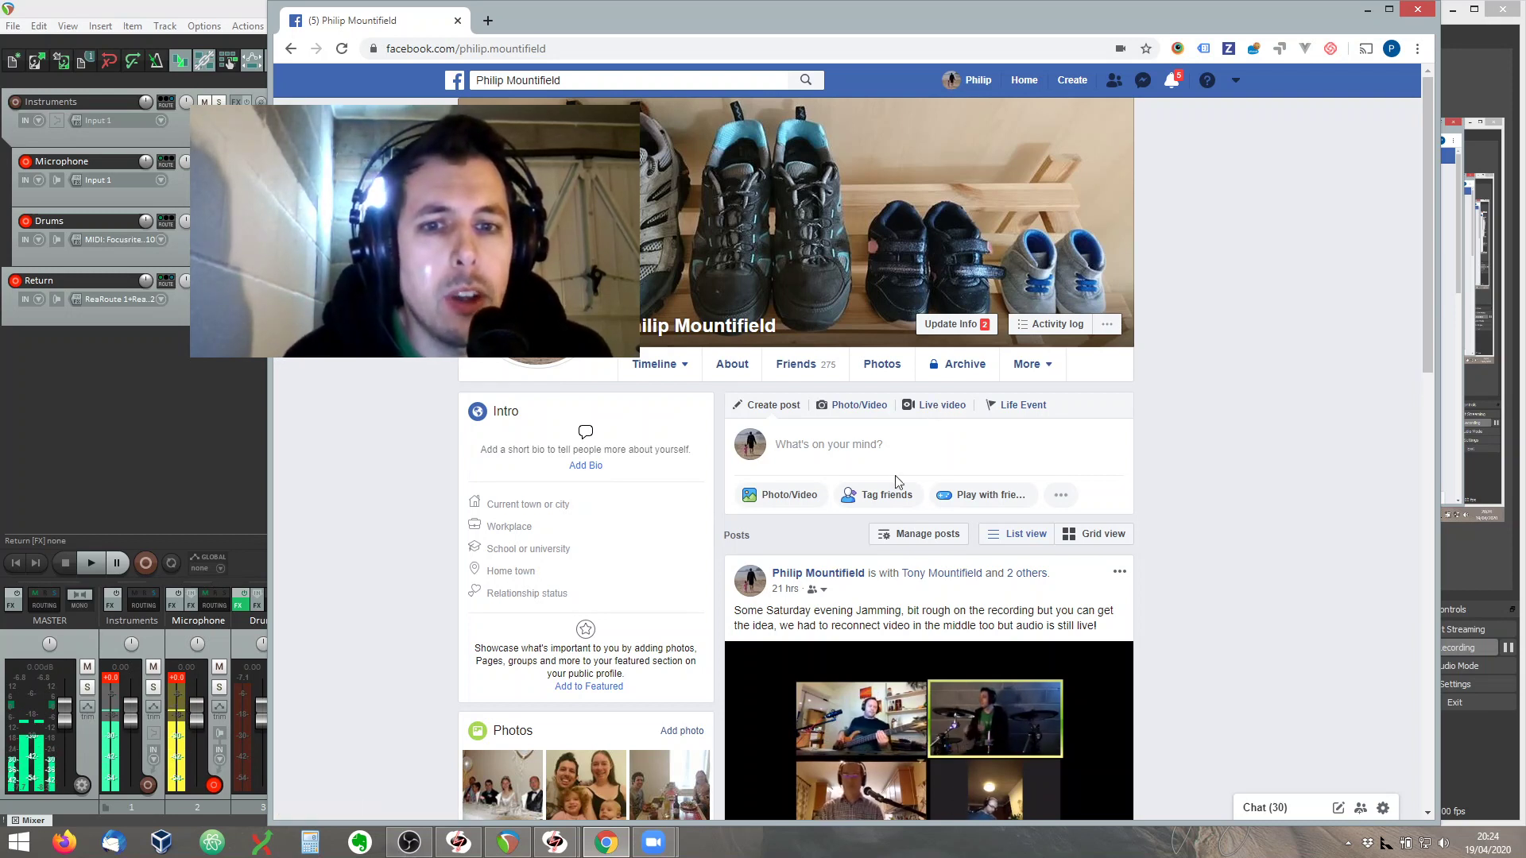
{"action": "left_click", "coordinate": [928, 406]}
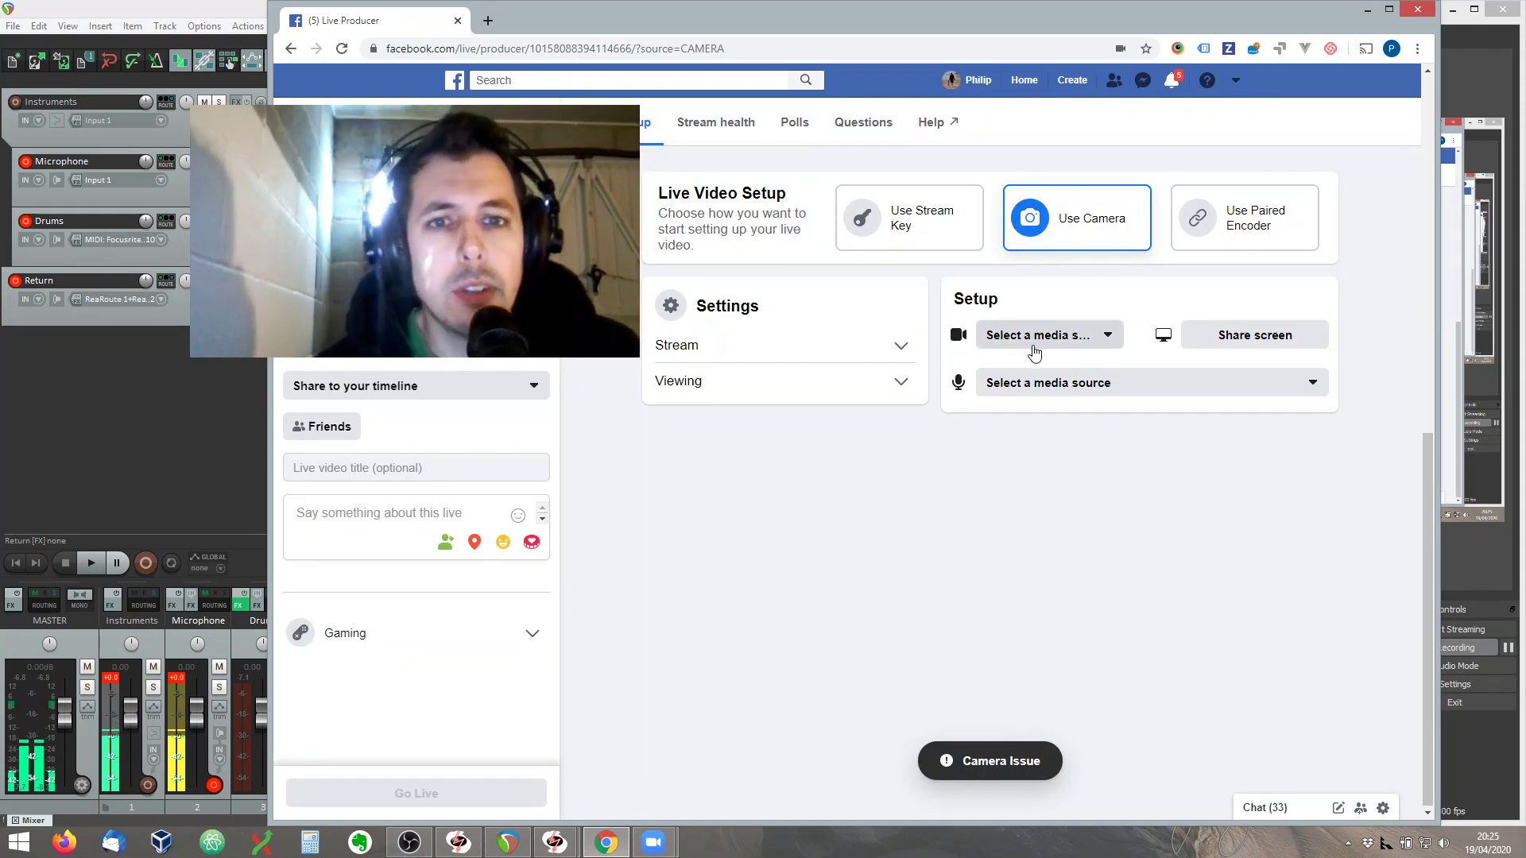
{"action": "left_click", "coordinate": [911, 232]}
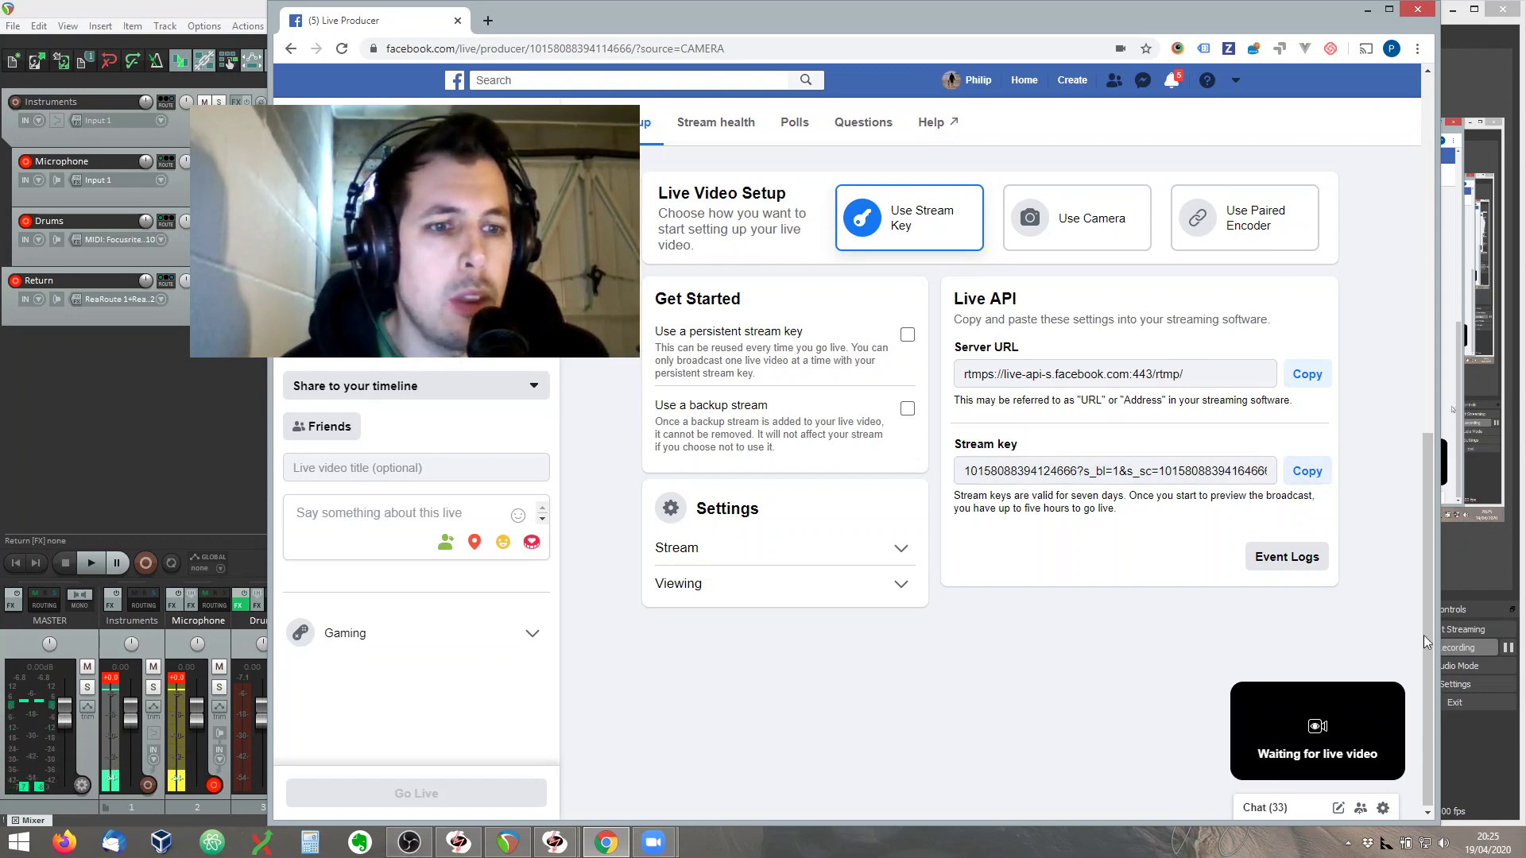
Step: Copy the stream key from Facebook Live Producer, replace the stream key in the OBS Stream settings with it and save
{"action": "left_click", "coordinate": [1473, 751]}
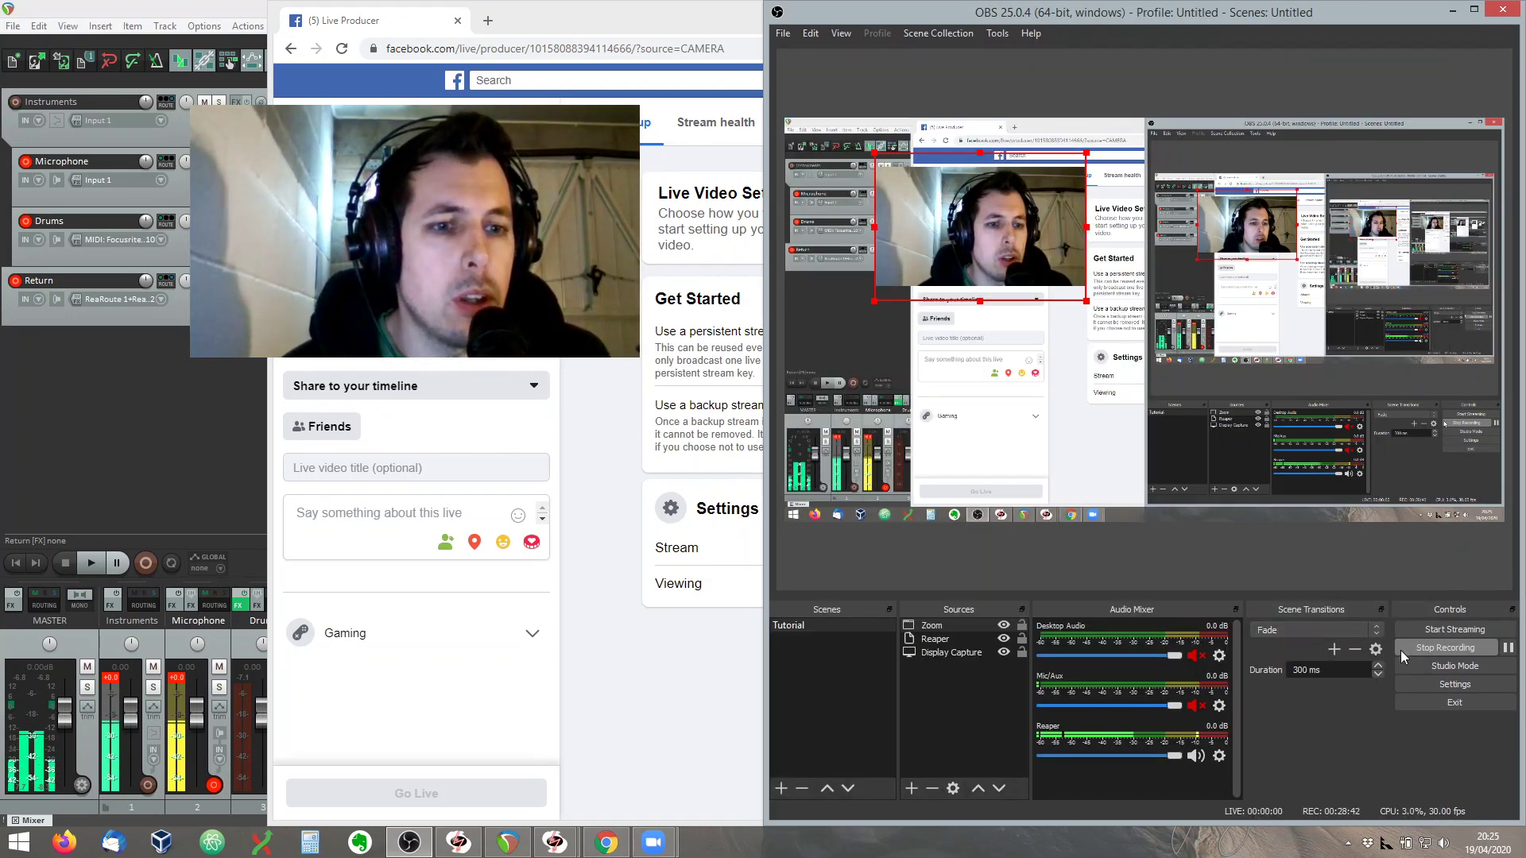
{"action": "left_click", "coordinate": [1443, 684]}
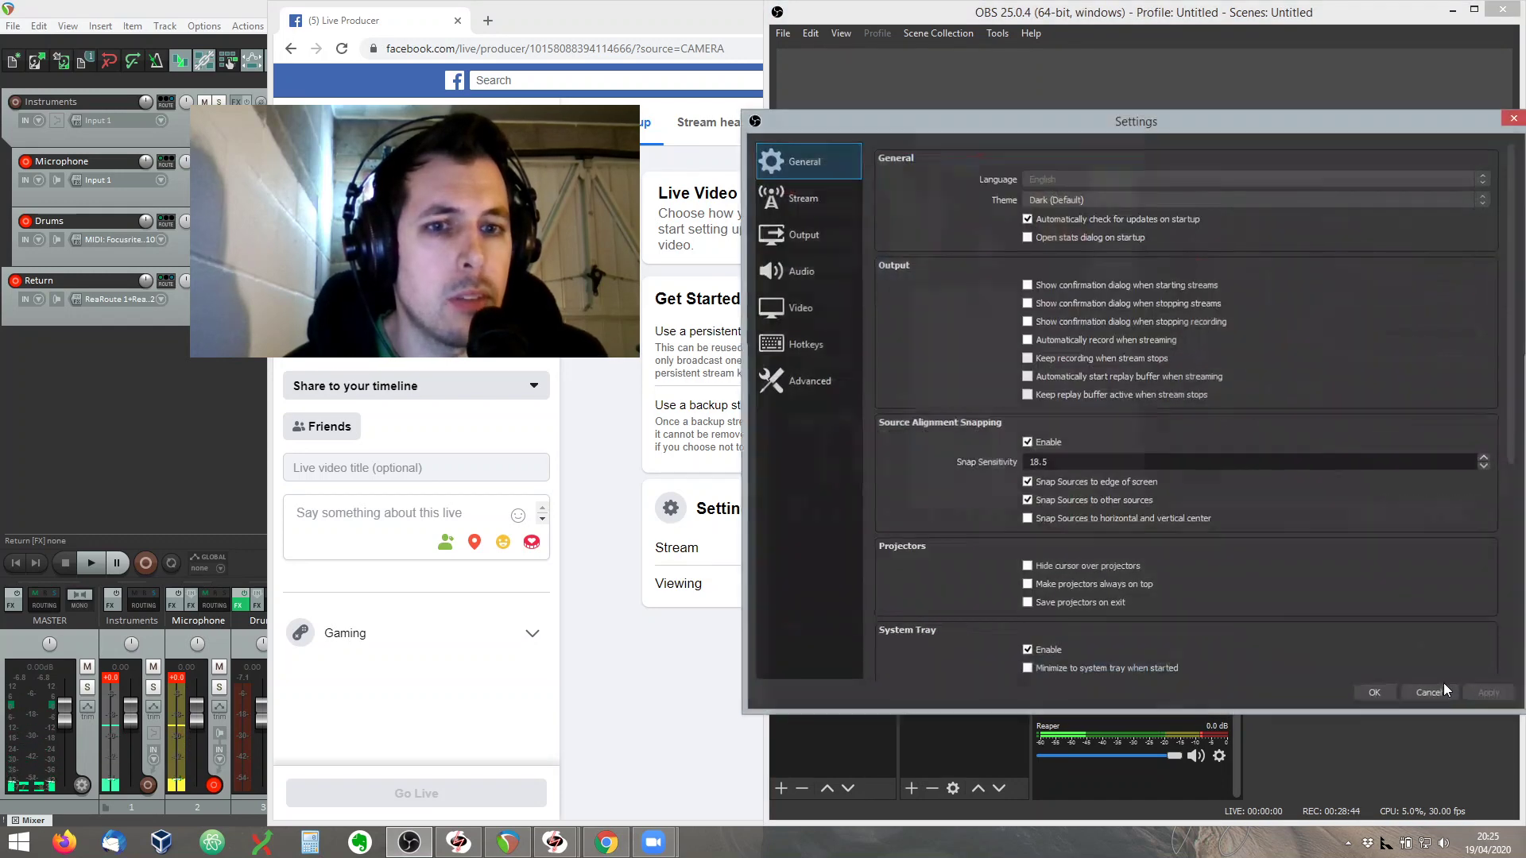
{"action": "left_click", "coordinate": [822, 202]}
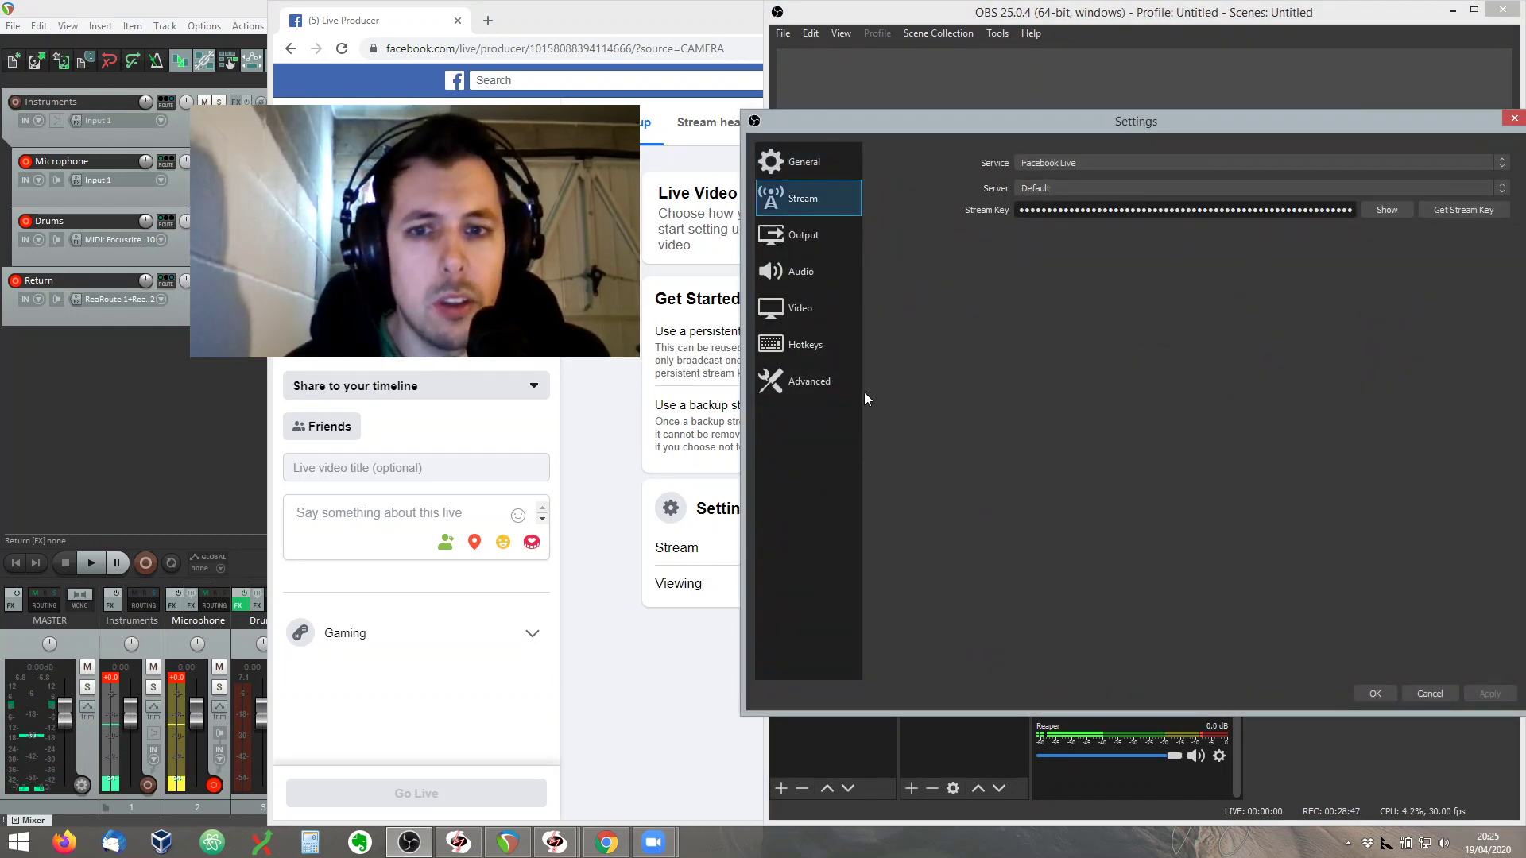
{"action": "left_click", "coordinate": [616, 449]}
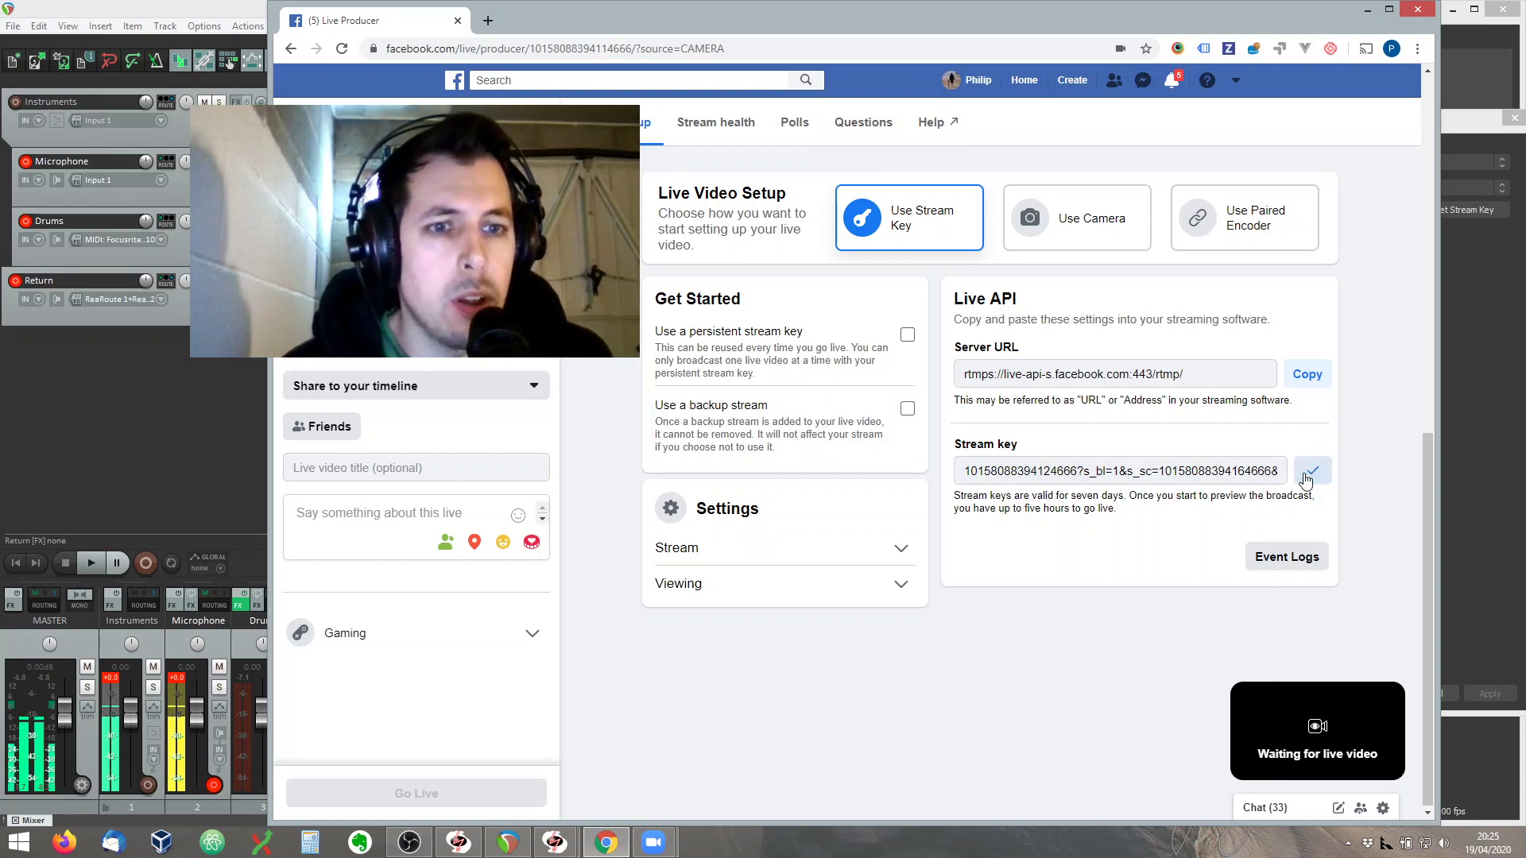
{"action": "left_click", "coordinate": [1462, 612]}
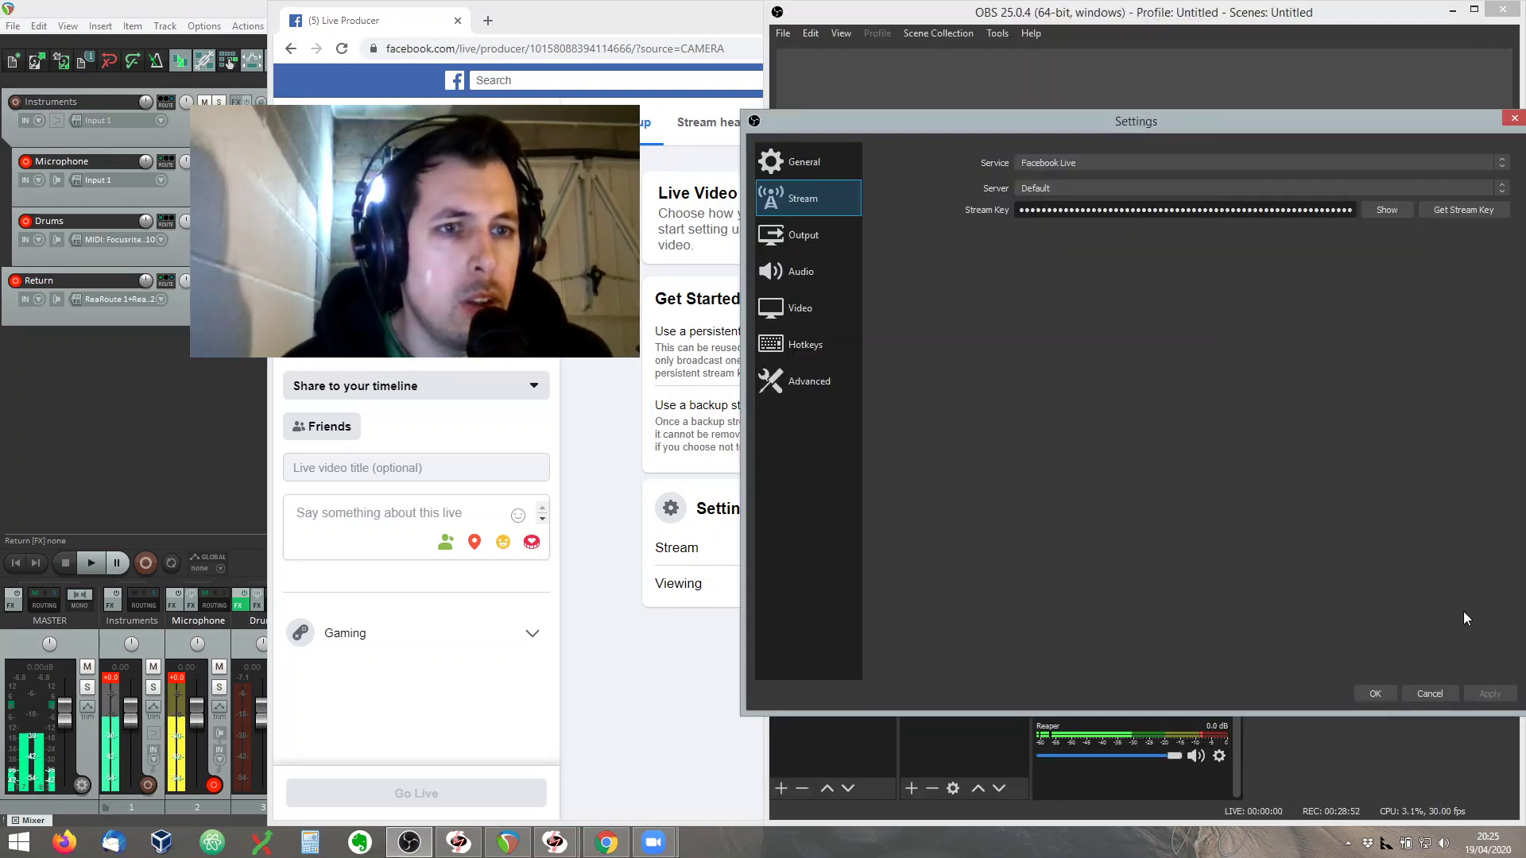
{"action": "double_click", "coordinate": [1307, 209]}
{"action": "key", "text": "BackSpace"}
{"action": "key", "text": "ctrl+v"}
{"action": "left_click", "coordinate": [1383, 693]}
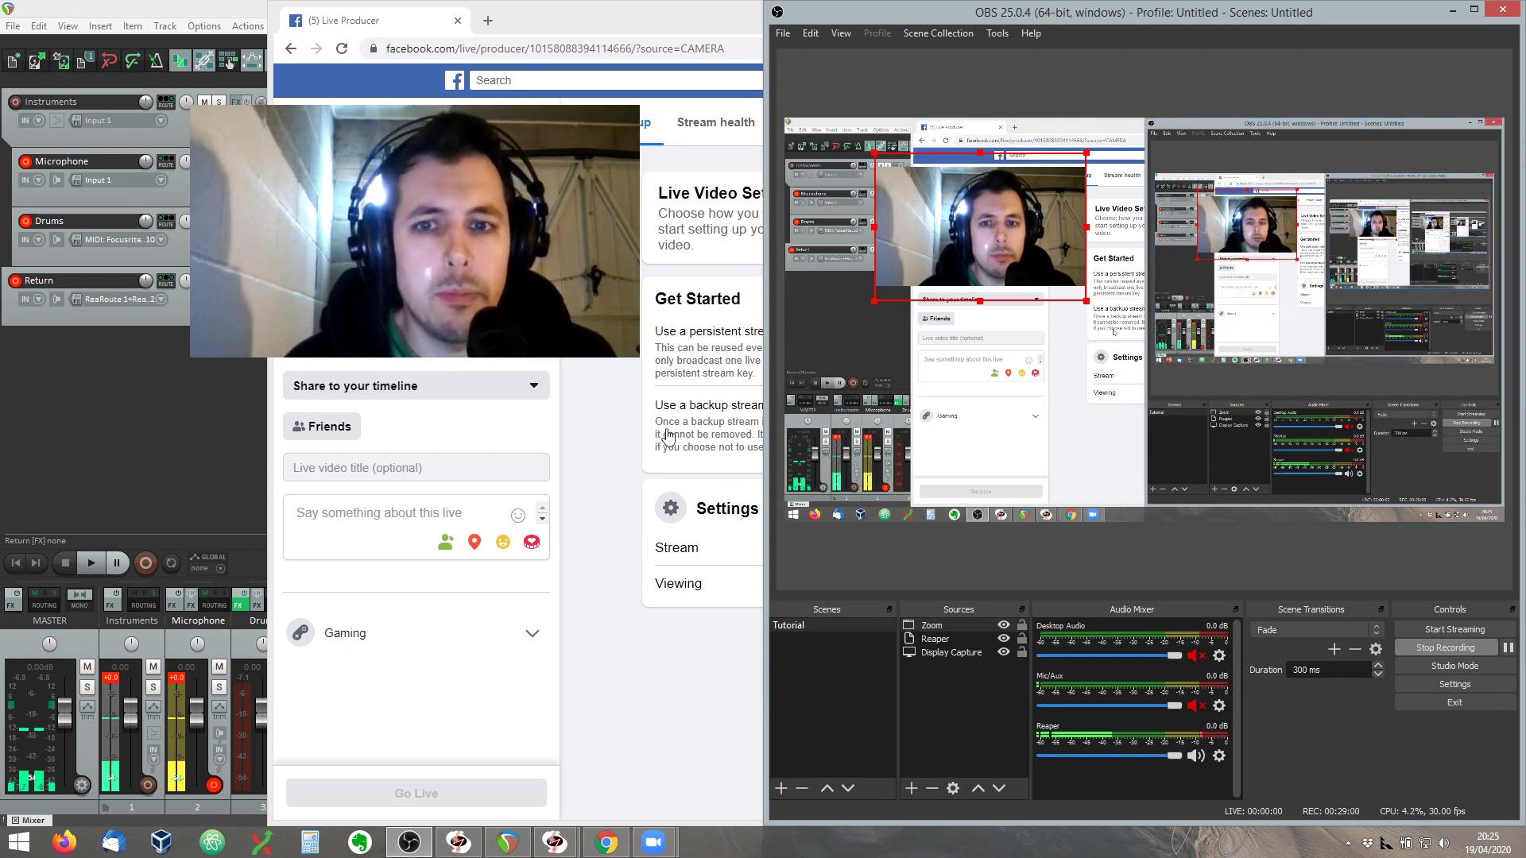
Step: Check the live video preview in Facebook Live Producer, then switch back to OBS and start streaming
{"action": "left_click", "coordinate": [621, 417]}
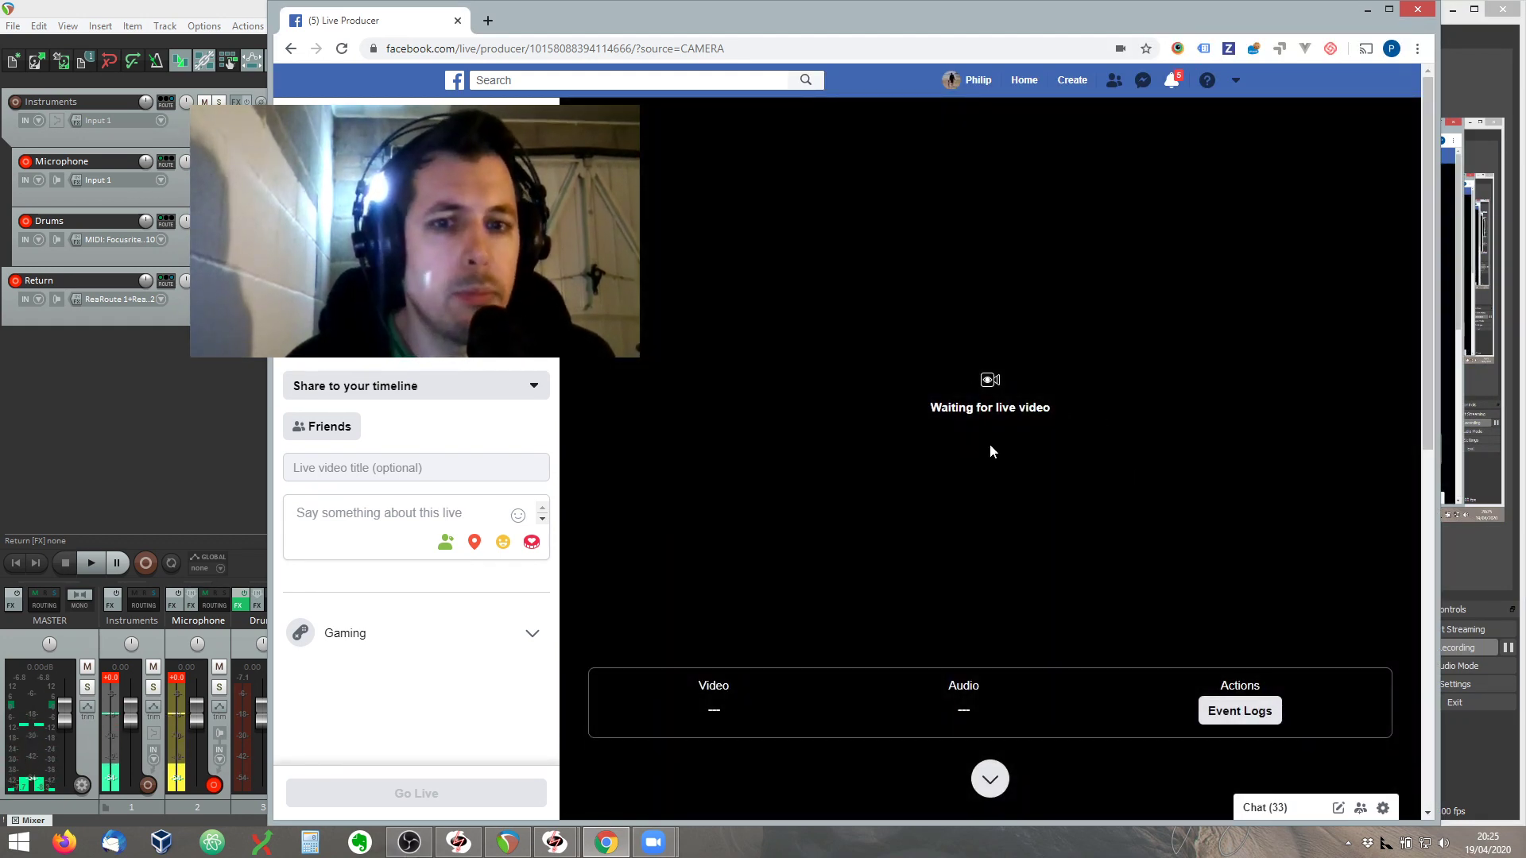
{"action": "left_click", "coordinate": [1471, 751]}
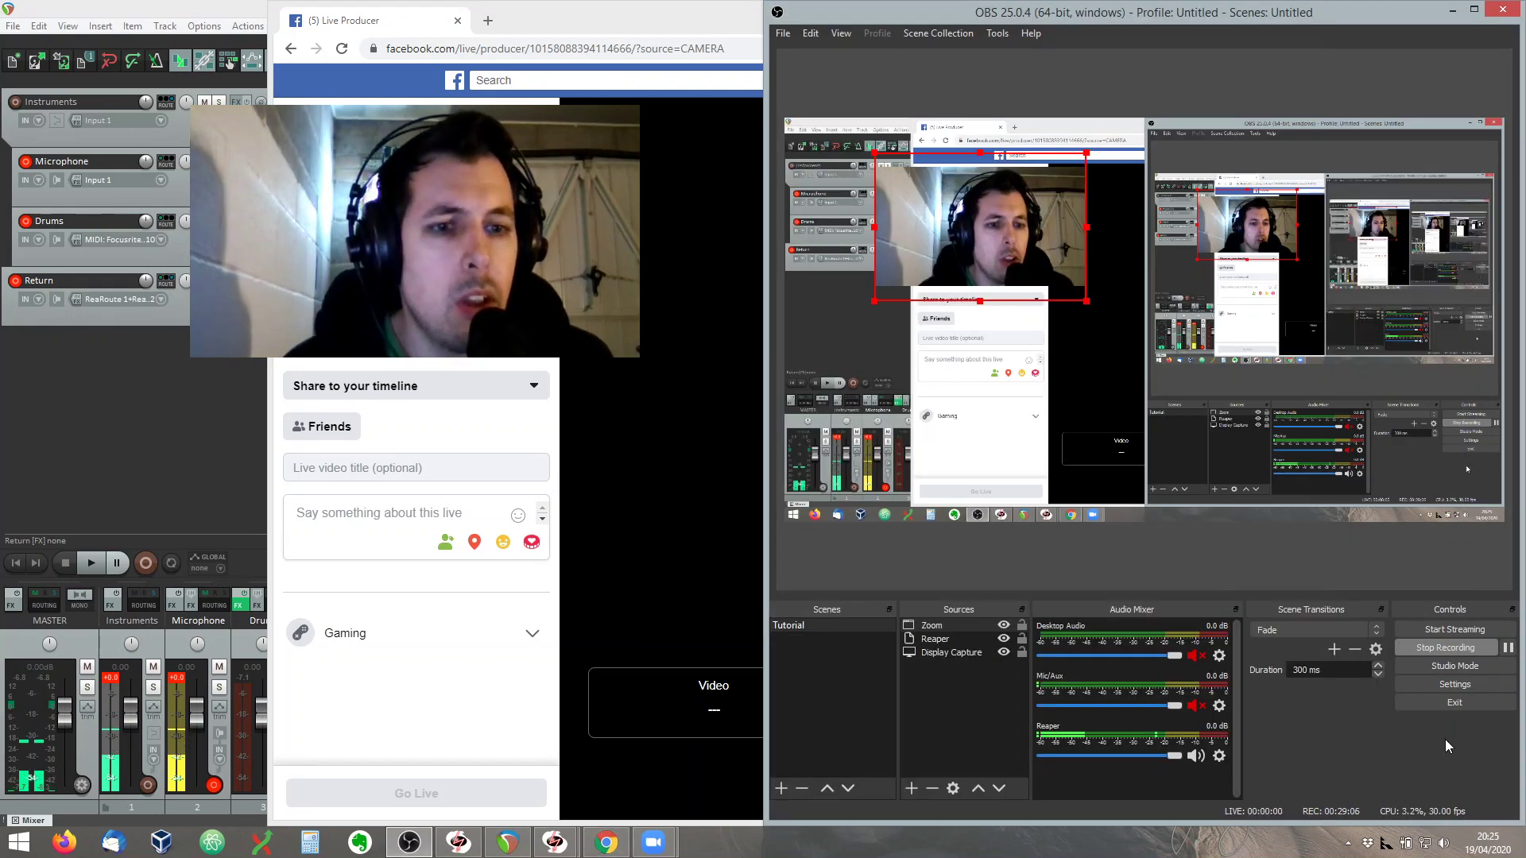
{"action": "left_click", "coordinate": [1428, 628]}
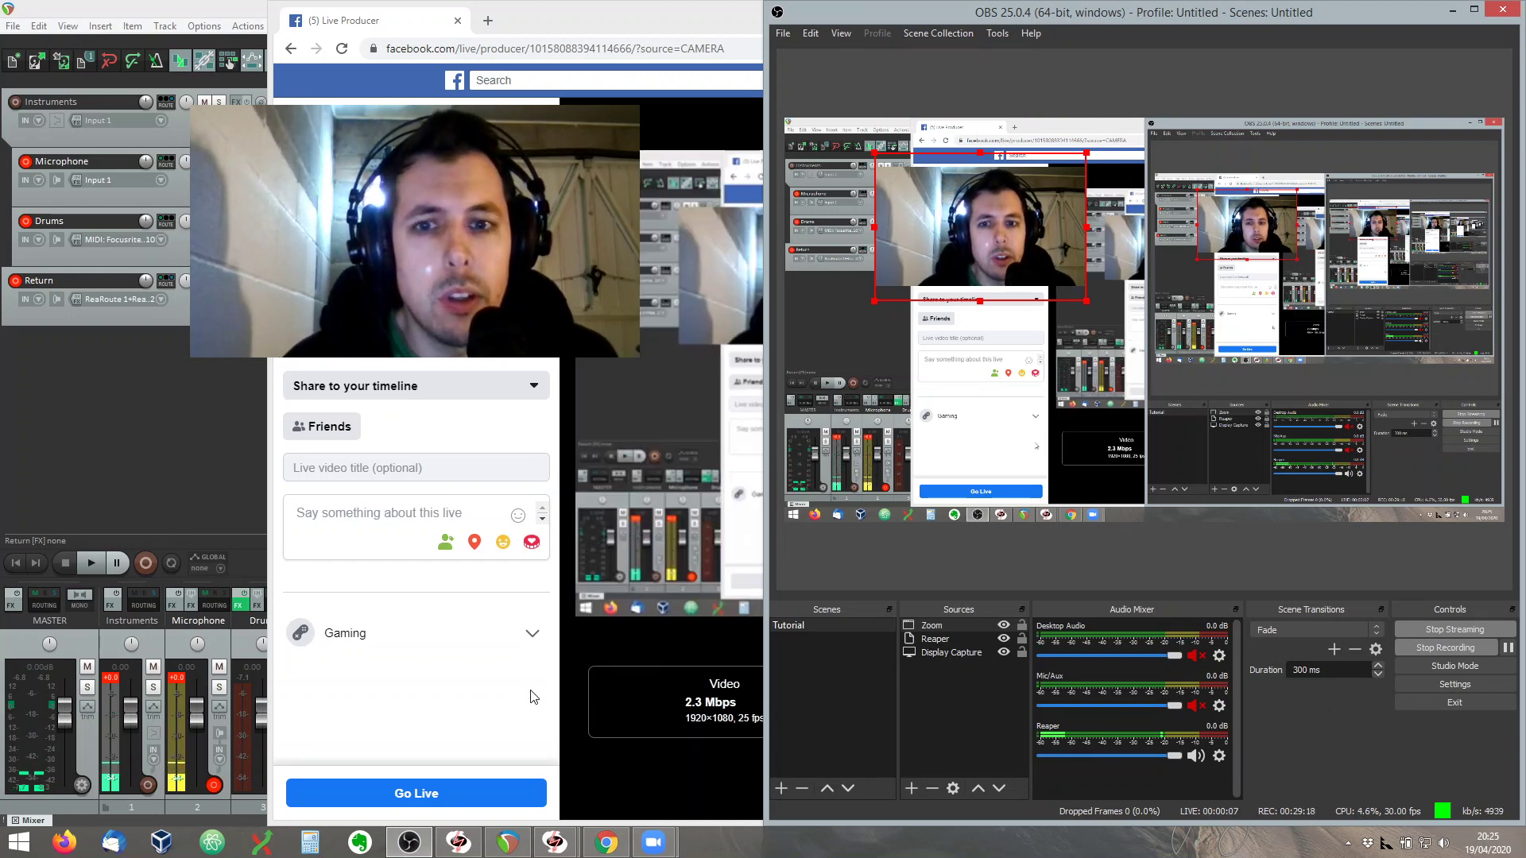
Step: Review the incoming video and audio in Facebook Live Producer, then return to OBS and stop streaming
{"action": "left_click", "coordinate": [513, 711]}
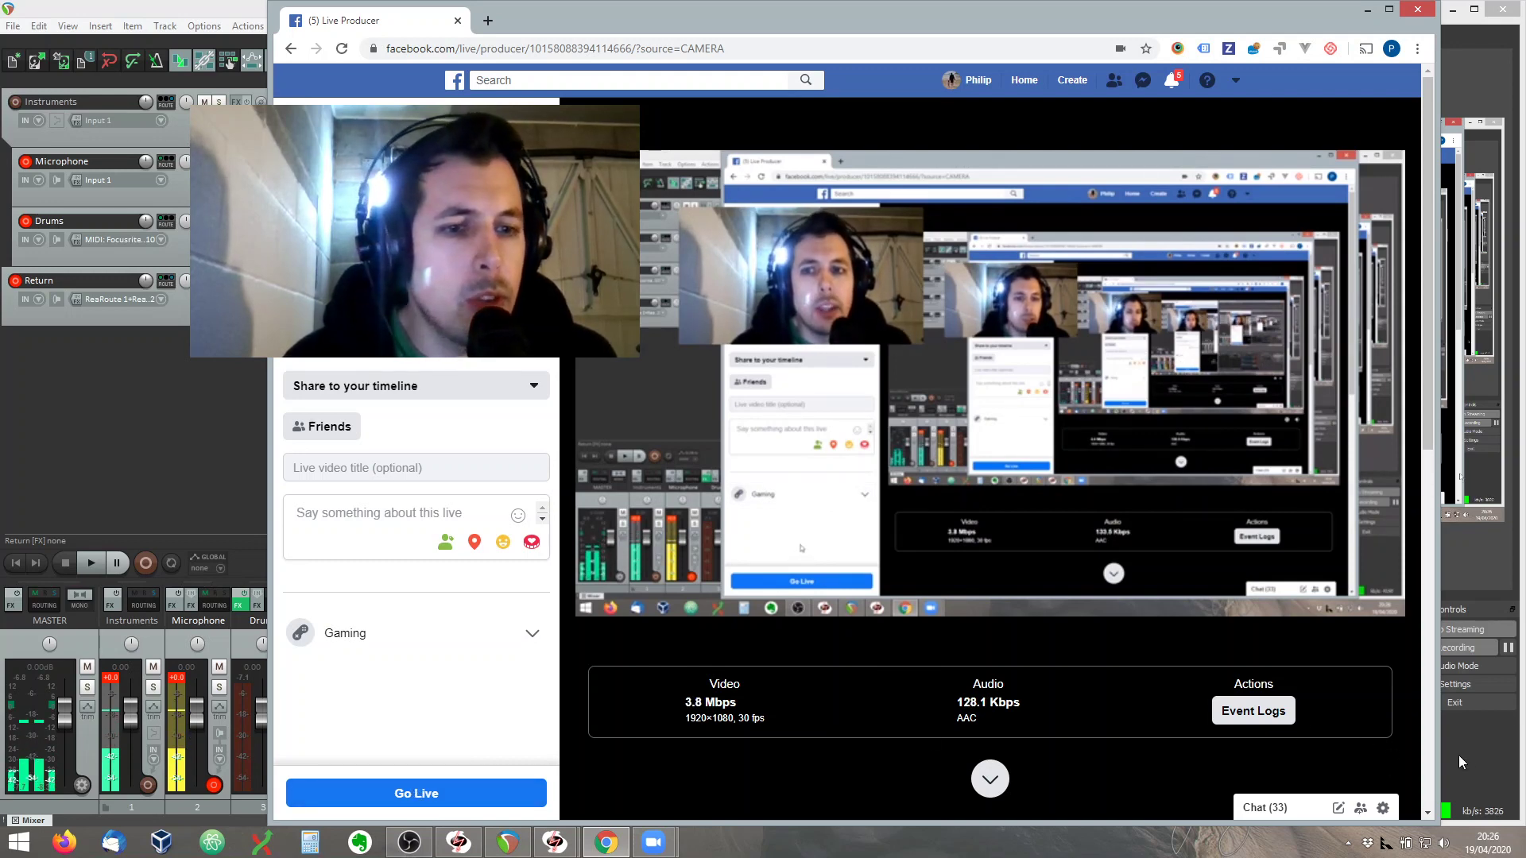
{"action": "left_click", "coordinate": [1486, 749]}
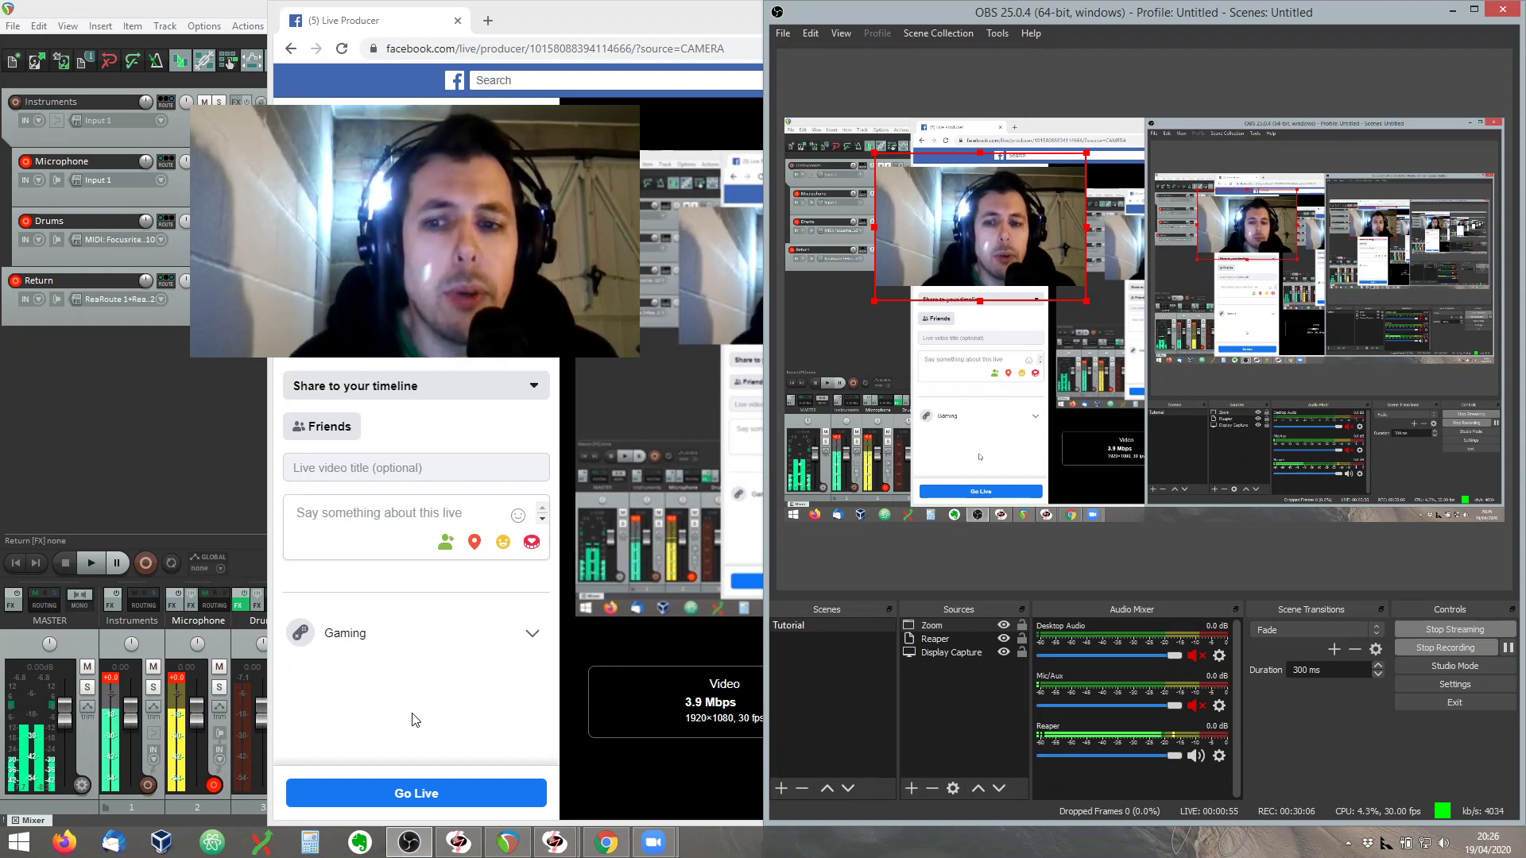
{"action": "left_click", "coordinate": [1431, 628]}
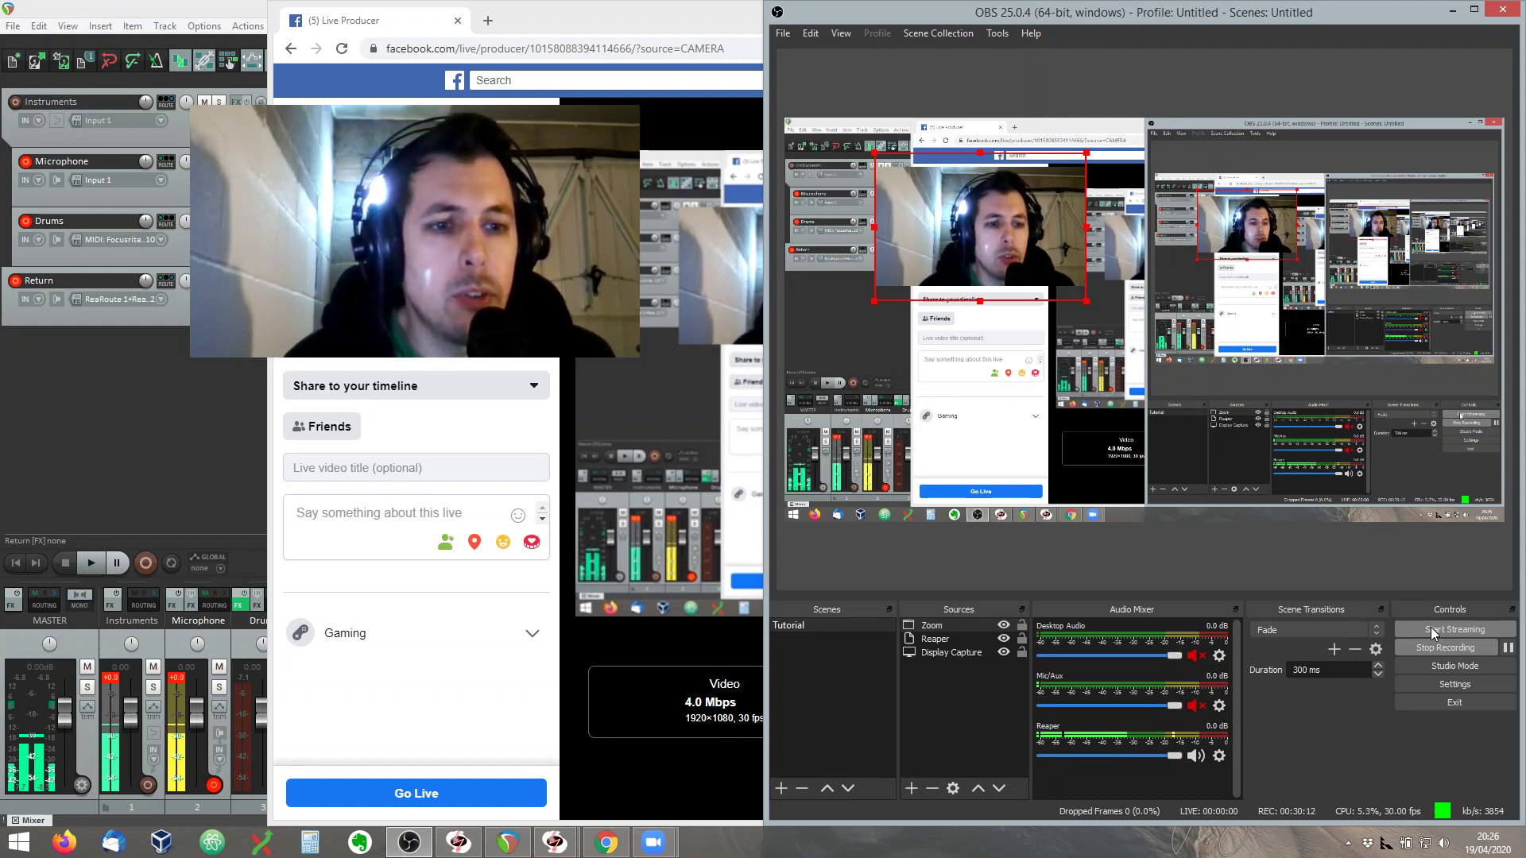